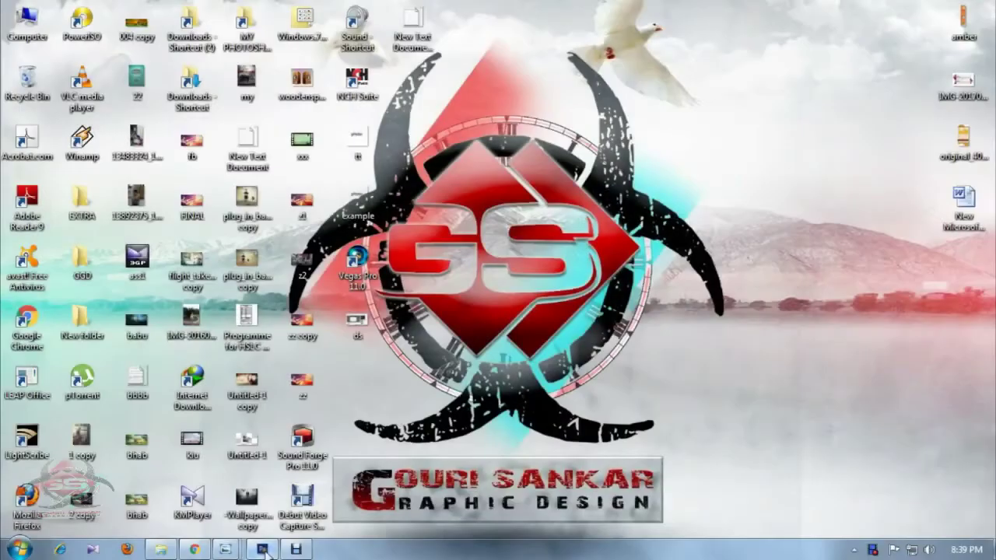
# - Bring the woman-in-red-saree photo 20170415_125253.jpg to the front in Photoshop
pyautogui.click(265, 550)
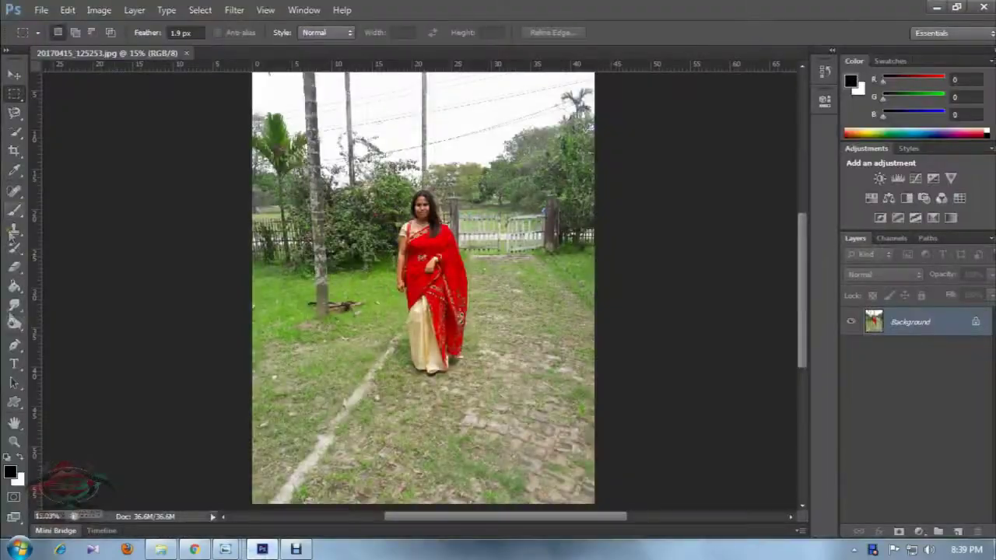
# - With the Pen tool, trace anchor points around the woman's outline starting from her hair
pyautogui.click(14, 345)
pyautogui.scroll(2, 440, 194)
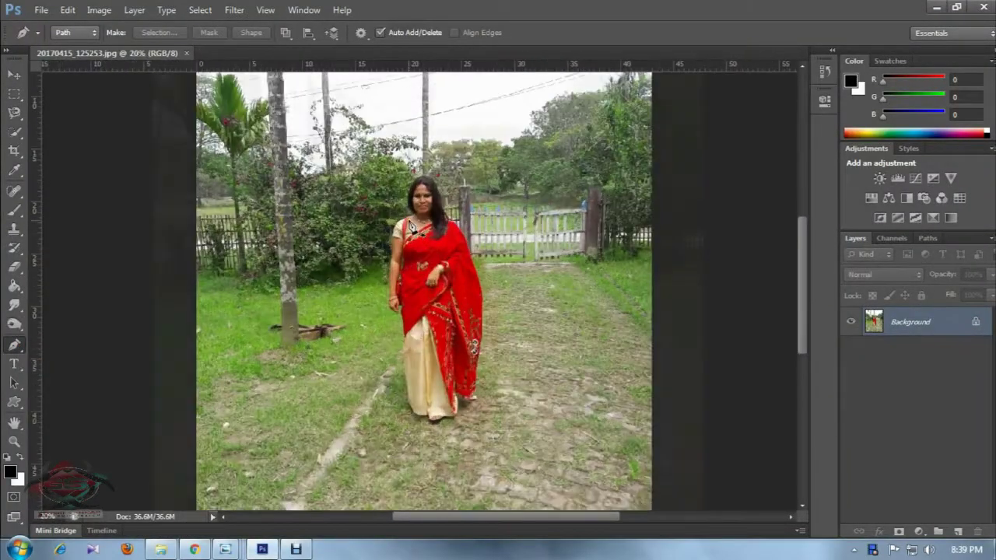
pyautogui.scroll(2, 440, 195)
pyautogui.scroll(2, 440, 195)
pyautogui.scroll(3, 439, 195)
pyautogui.scroll(1, 440, 194)
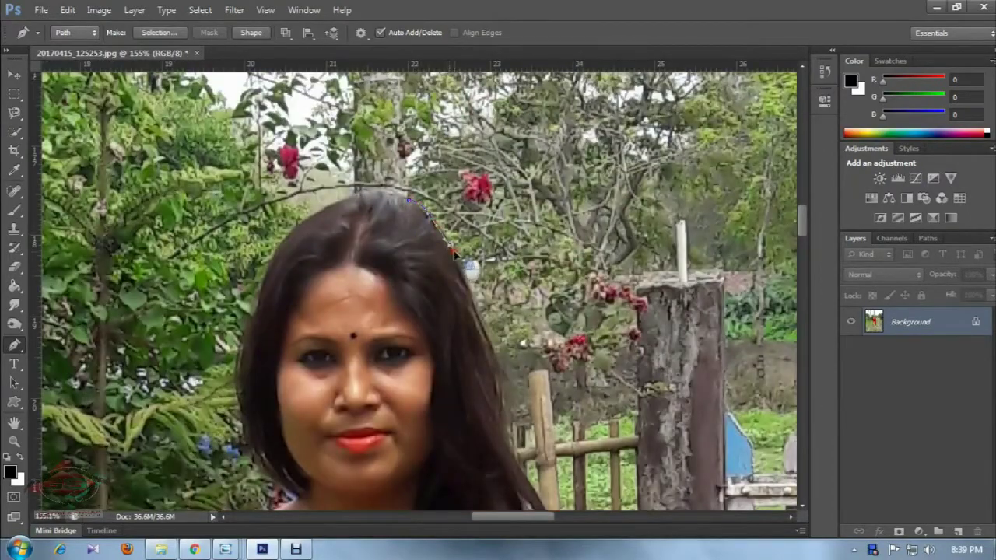
pyautogui.scroll(-3, 467, 284)
pyautogui.scroll(-3, 467, 284)
pyautogui.scroll(-3, 467, 284)
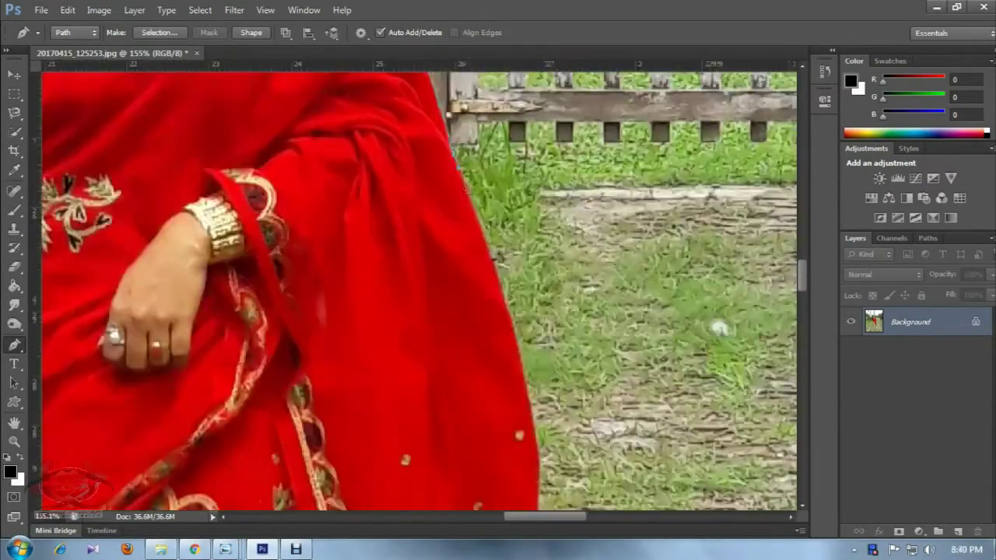
pyautogui.scroll(-3, 467, 284)
pyautogui.scroll(-2, 421, 292)
pyautogui.scroll(-1, 420, 292)
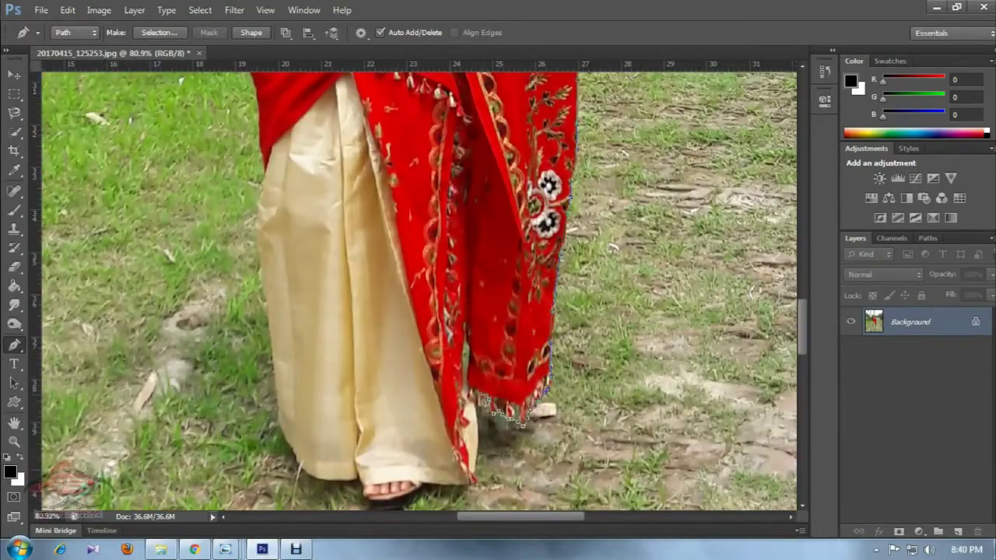
pyautogui.scroll(-3, 420, 291)
pyautogui.scroll(3, 421, 292)
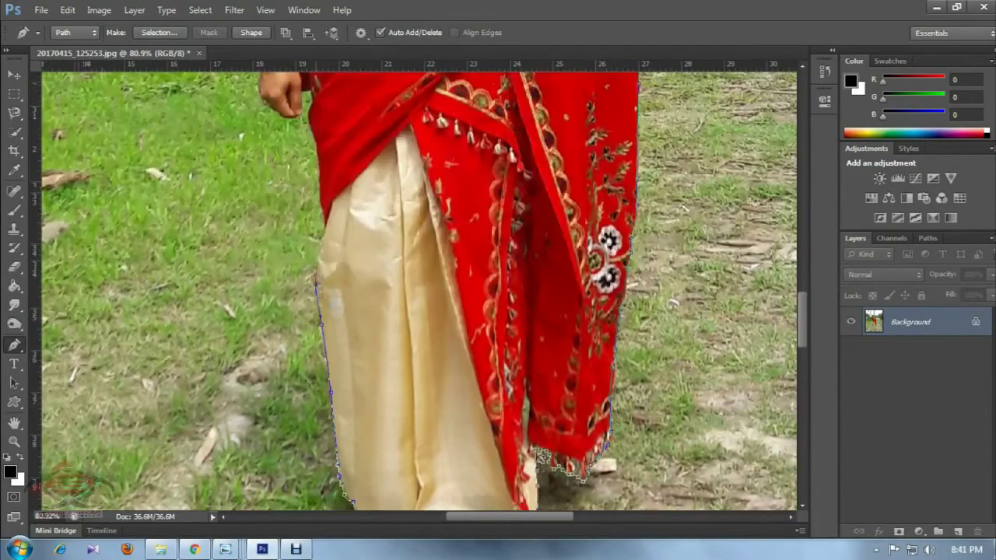
pyautogui.scroll(3, 420, 292)
pyautogui.scroll(3, 420, 292)
pyautogui.scroll(3, 420, 292)
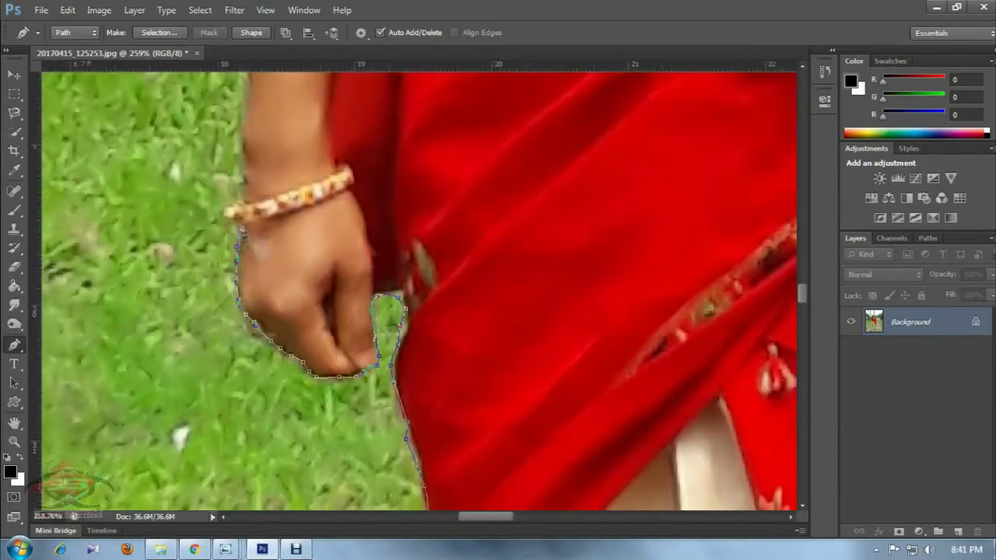
pyautogui.scroll(3, 420, 292)
pyautogui.scroll(3, 420, 291)
pyautogui.scroll(3, 421, 292)
pyautogui.scroll(3, 420, 292)
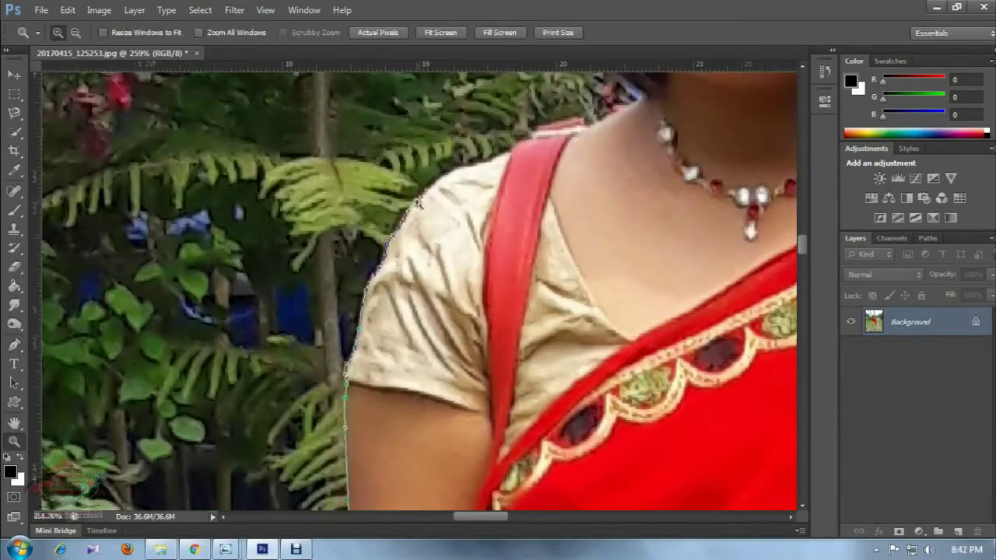
pyautogui.scroll(3, 656, 264)
pyautogui.scroll(3, 656, 264)
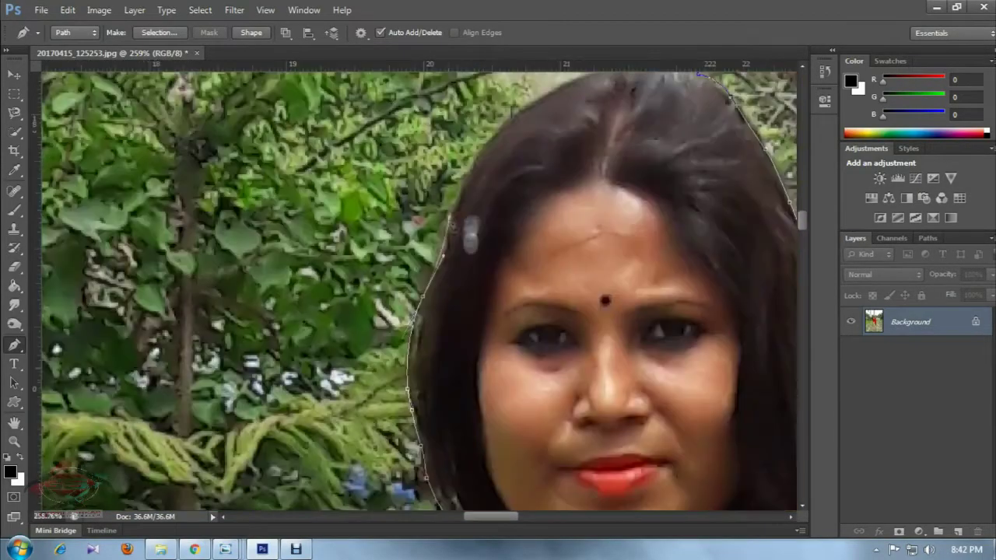
pyautogui.scroll(2, 656, 264)
pyautogui.scroll(-3, 656, 263)
pyautogui.scroll(-3, 656, 263)
pyautogui.scroll(-2, 656, 263)
pyautogui.scroll(1, 607, 372)
pyautogui.scroll(2, 607, 372)
pyautogui.scroll(2, 607, 372)
pyautogui.scroll(1, 544, 280)
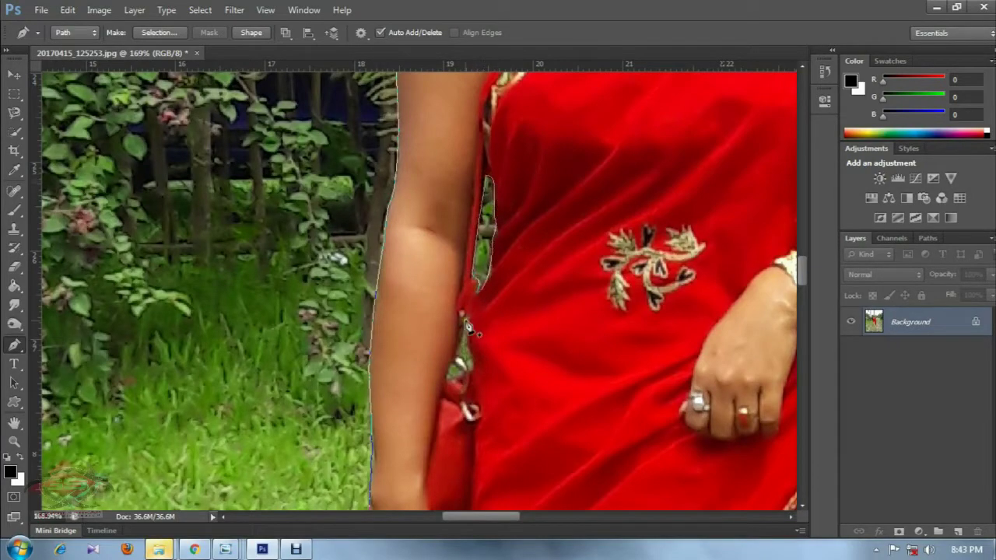
# - Continue the path down her lower arm, bracelet and saree to finish the outline
pyautogui.moveTo(490, 368); pyautogui.dragTo(496, 302)
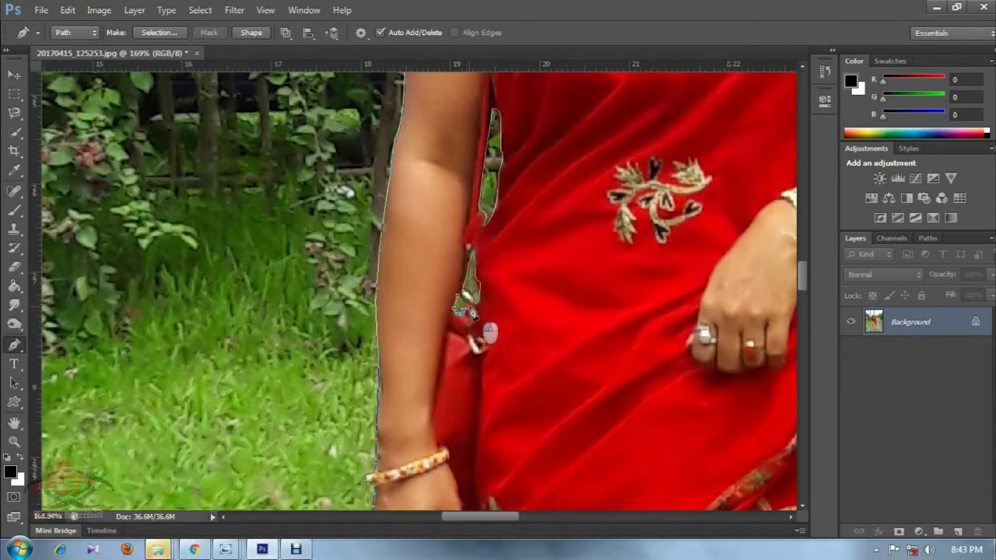
pyautogui.scroll(-1, 487, 323)
pyautogui.scroll(-1, 485, 312)
pyautogui.scroll(-1, 481, 304)
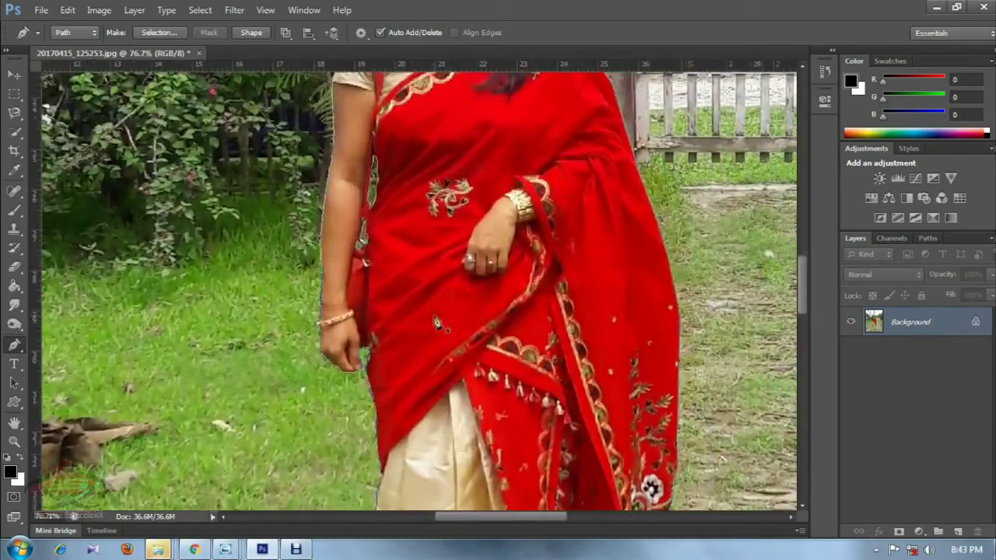
pyautogui.scroll(-1, 478, 291)
pyautogui.scroll(-1, 478, 291)
pyautogui.scroll(1, 438, 201)
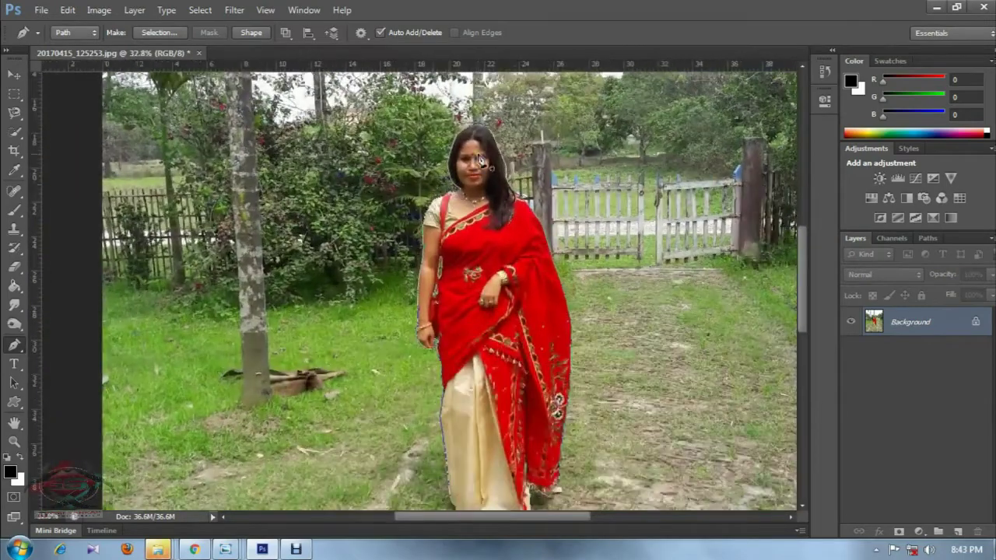
pyautogui.rightClick(478, 159)
# - Make a selection from the path and refine it (Shift Edge +12) into a new layer with mask
pyautogui.click(516, 224)
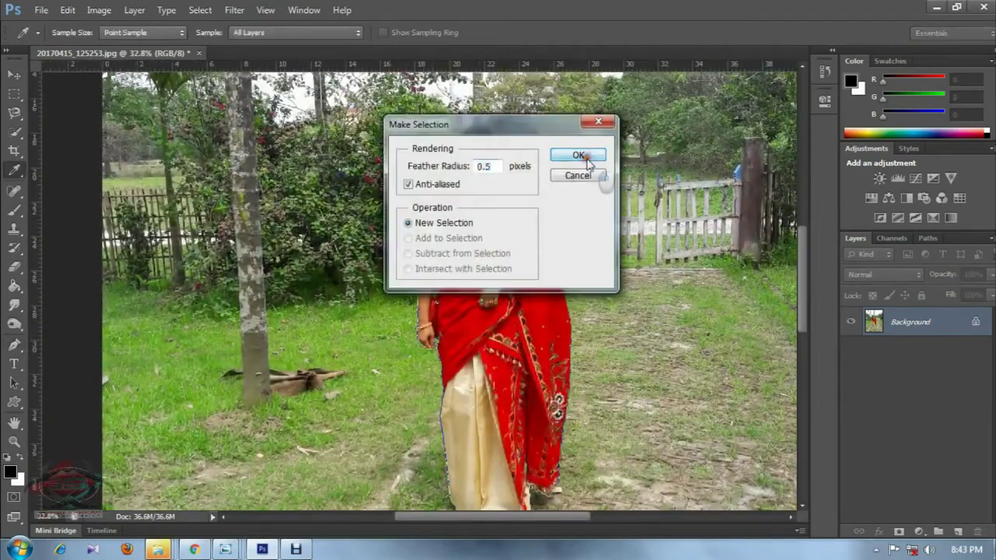
pyautogui.click(576, 153)
pyautogui.click(22, 95)
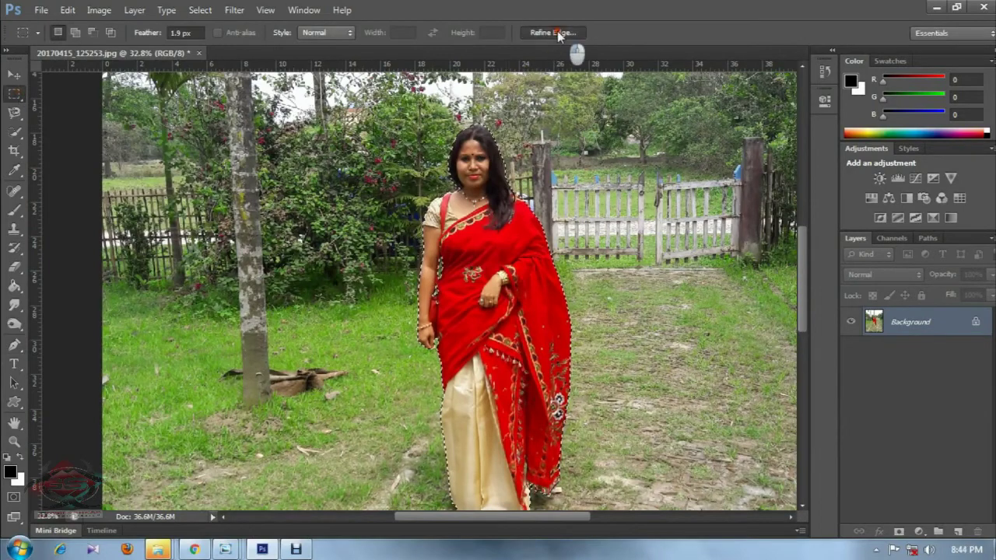
pyautogui.click(559, 35)
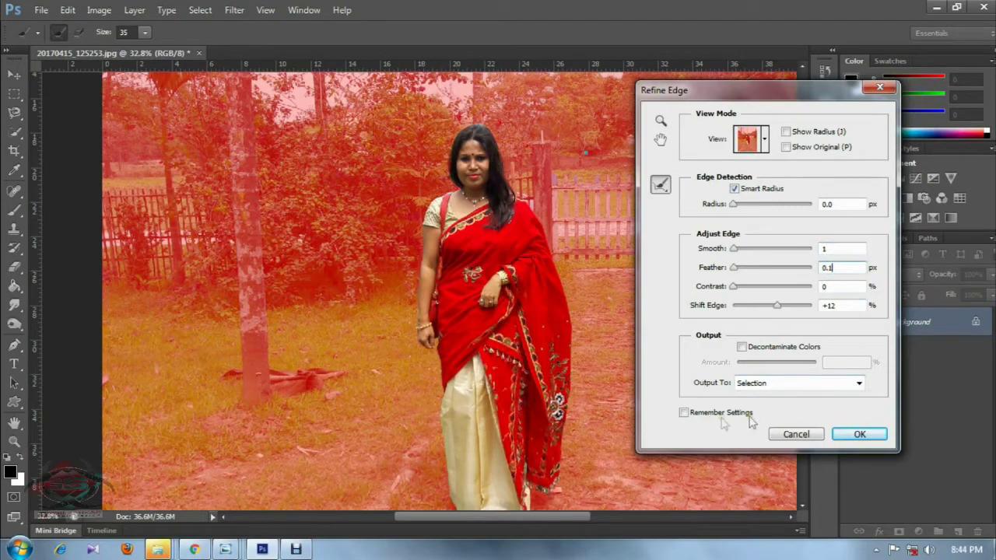
pyautogui.click(797, 383)
pyautogui.click(802, 429)
pyautogui.click(847, 436)
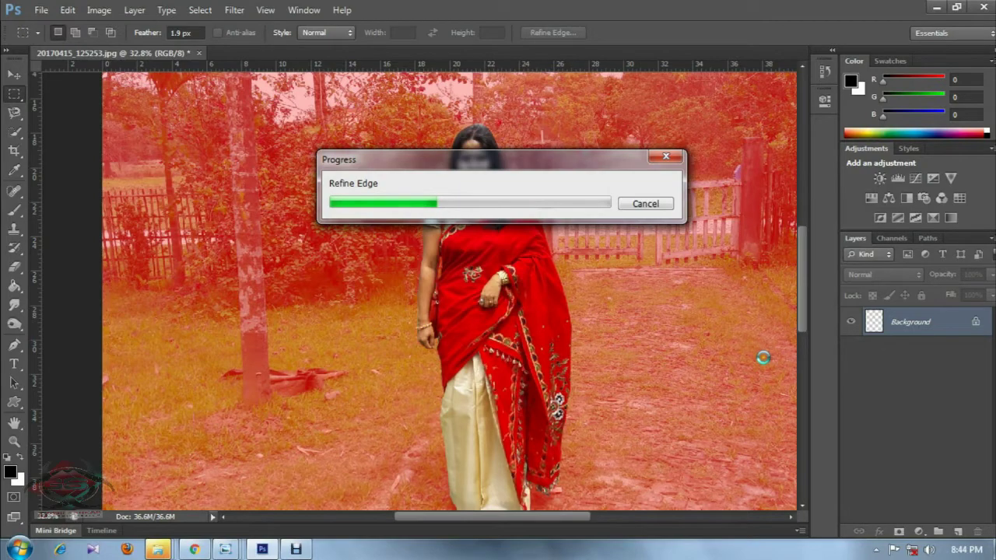
# - Open the wet light bulb photo bulb-2287759_1920.jpg in Photoshop
pyautogui.scroll(-2, 585, 156)
pyautogui.scroll(-2, 584, 171)
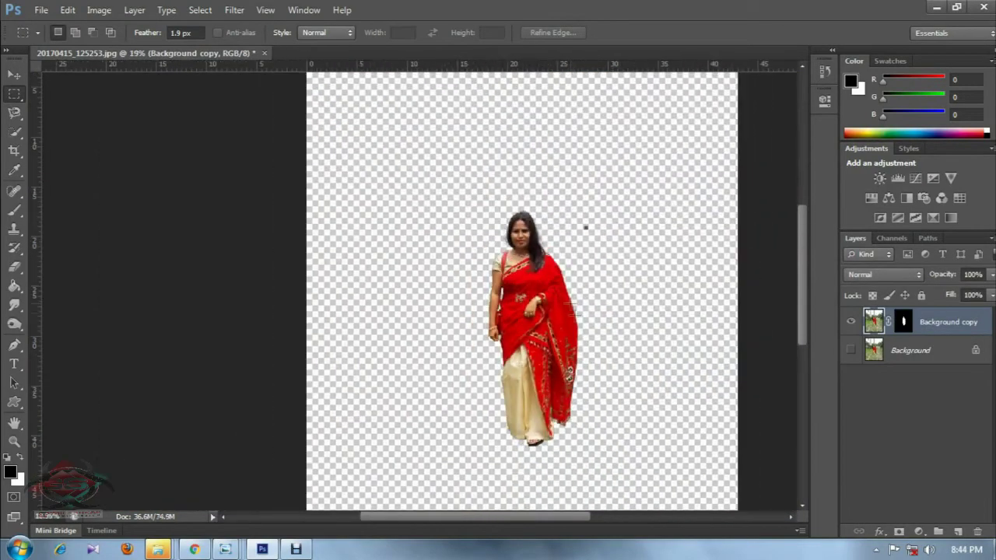
pyautogui.scroll(3, 601, 190)
pyautogui.moveTo(504, 274); pyautogui.dragTo(427, 212)
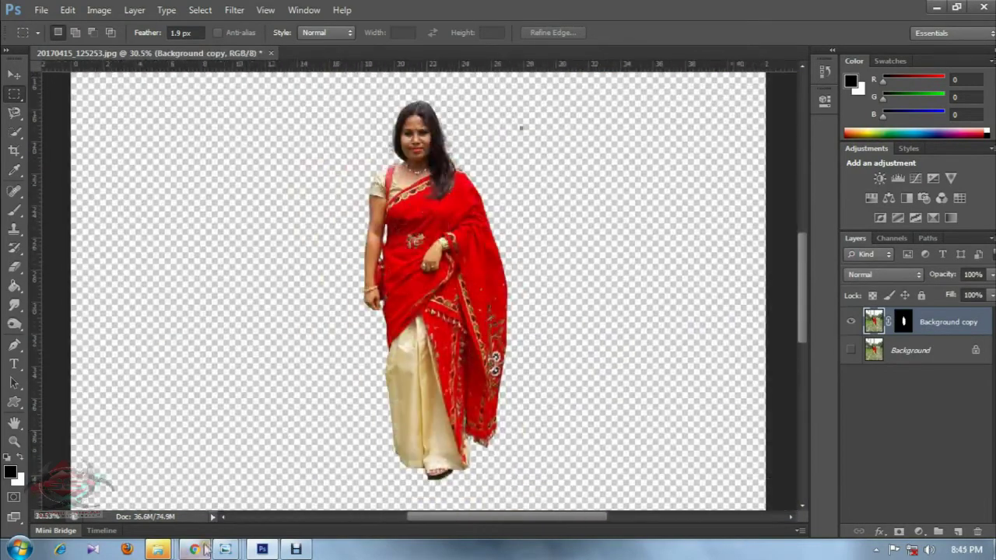
pyautogui.moveTo(194, 550)
pyautogui.click(393, 484)
pyautogui.rightClick(521, 221)
pyautogui.moveTo(567, 229)
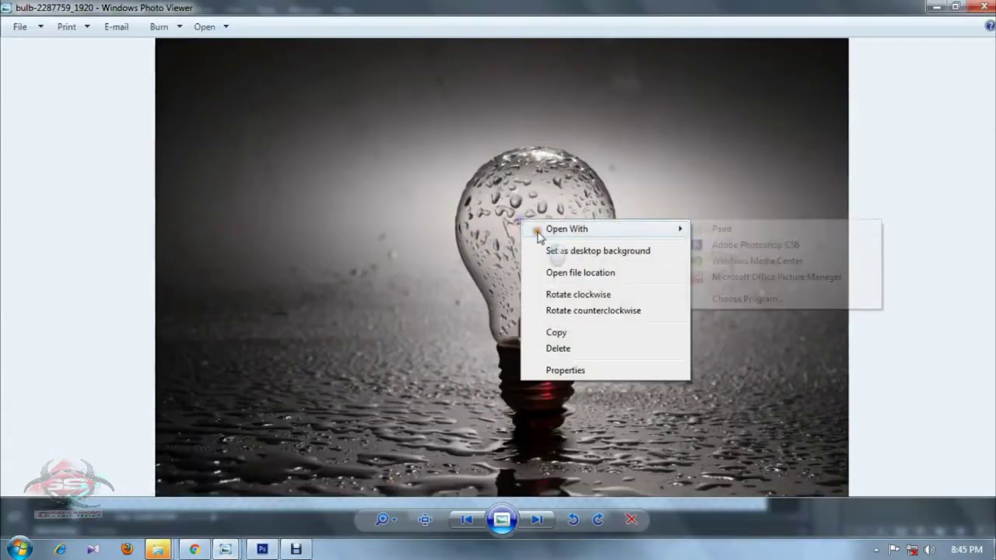
pyautogui.click(711, 248)
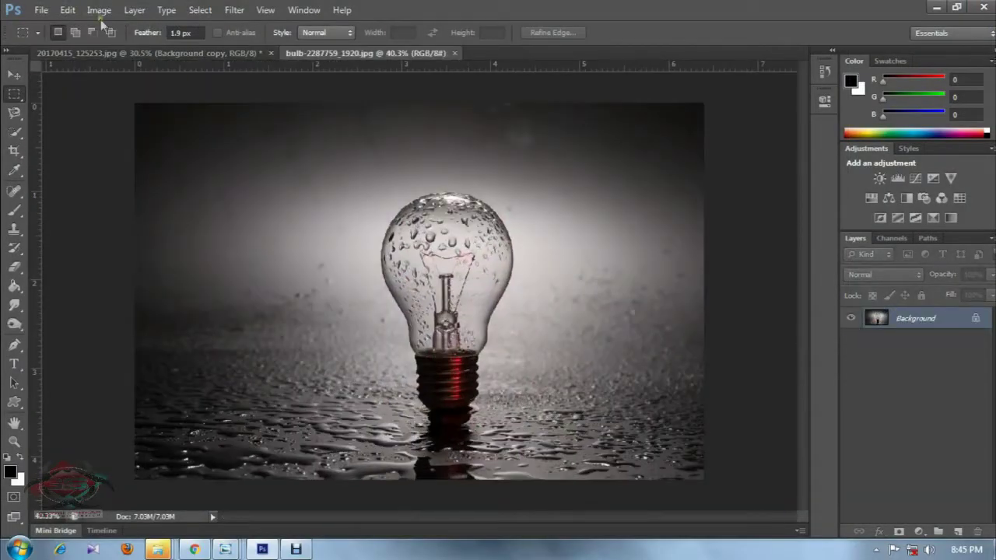
# - Confirm the bulb image size of 1920 by 1280 in Image Size
pyautogui.click(99, 10)
pyautogui.click(125, 114)
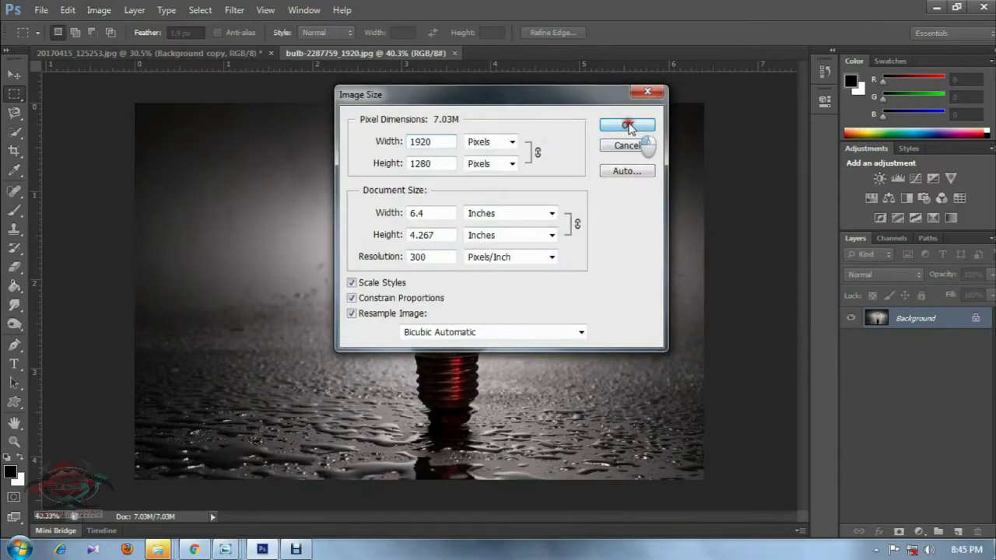
pyautogui.click(629, 126)
pyautogui.scroll(3, 333, 138)
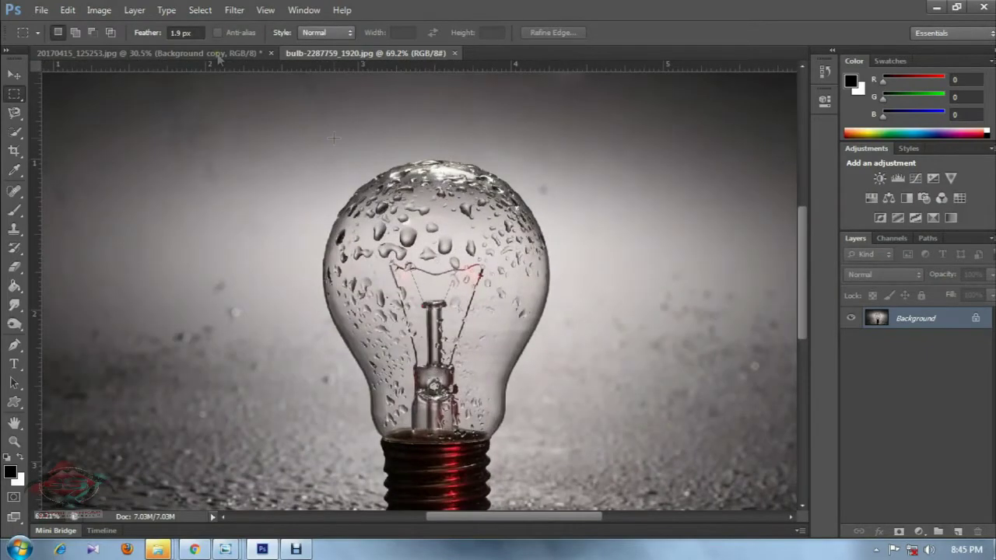
# - Drag the cut-out woman layer from her document into the bulb photo
pyautogui.click(224, 56)
pyautogui.press('v')
pyautogui.moveTo(411, 124)
pyautogui.mouseDown()
pyautogui.moveTo(363, 91)
pyautogui.moveTo(459, 214)
pyautogui.mouseUp()
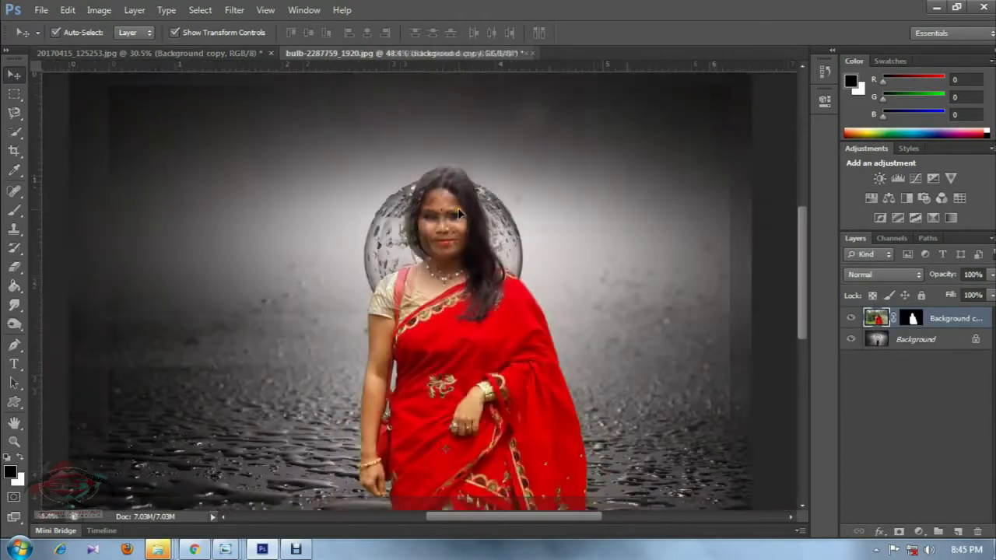
pyautogui.hotkey('ctrl', '-')
pyautogui.hotkey('ctrl', '-')
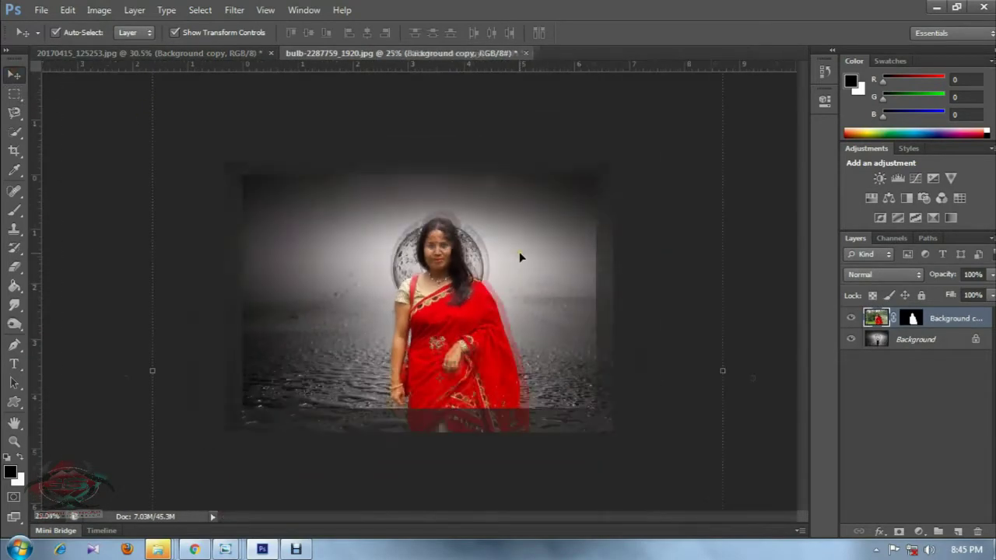
# - Scale the woman to about 44.7% and position her standing inside the bulb
pyautogui.hotkey('ctrl', 't')
pyautogui.hotkey('ctrl', '0')
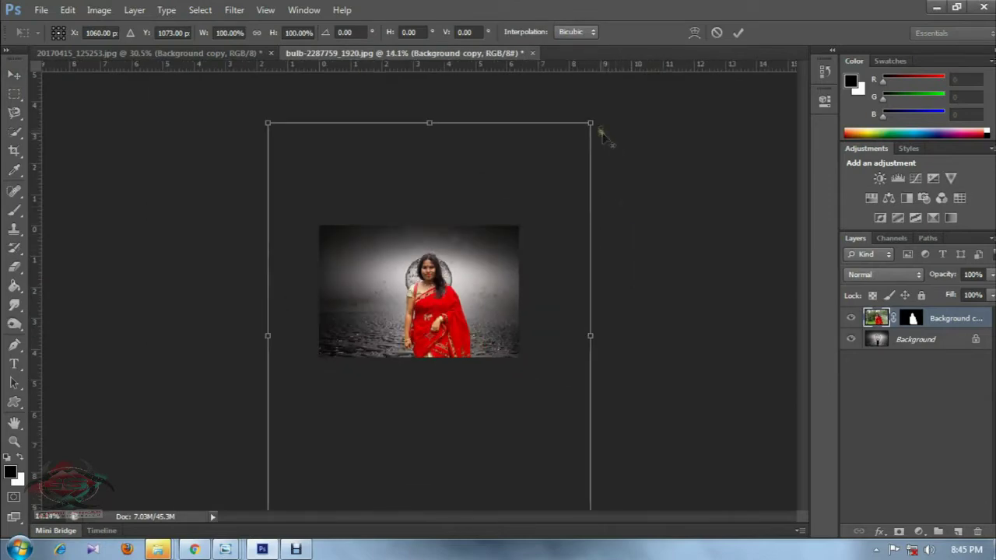
pyautogui.moveTo(592, 123); pyautogui.dragTo(526, 226)
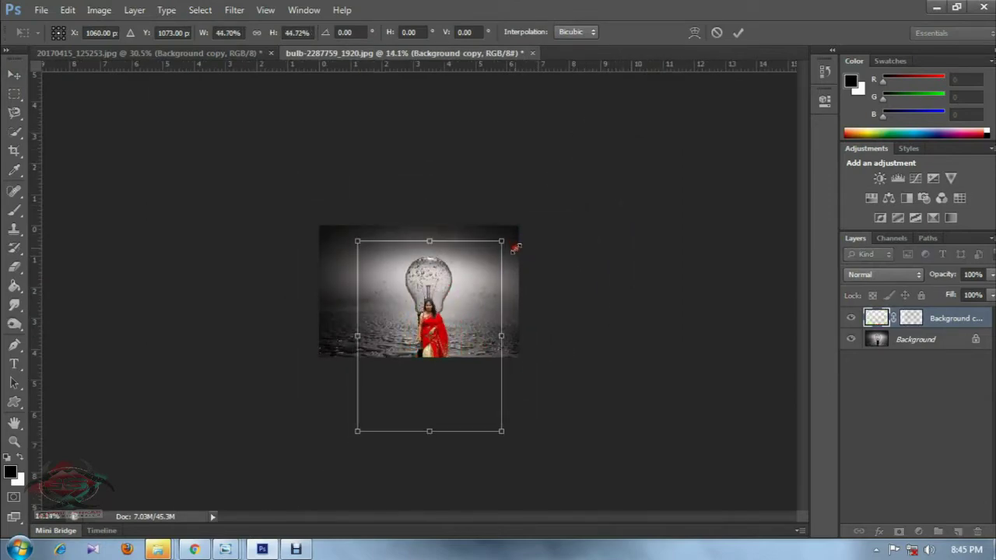
pyautogui.scroll(2, 473, 295)
pyautogui.scroll(2, 474, 294)
pyautogui.scroll(1, 473, 294)
pyautogui.moveTo(471, 412)
pyautogui.mouseDown()
pyautogui.moveTo(475, 247)
pyautogui.moveTo(460, 225)
pyautogui.moveTo(458, 251)
pyautogui.mouseUp()
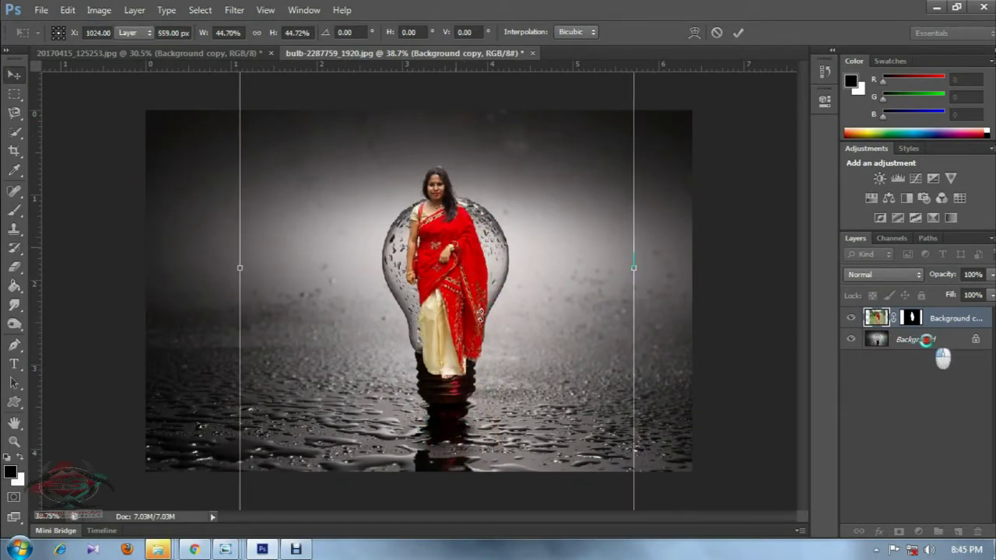
pyautogui.press('Return')
pyautogui.click(939, 338)
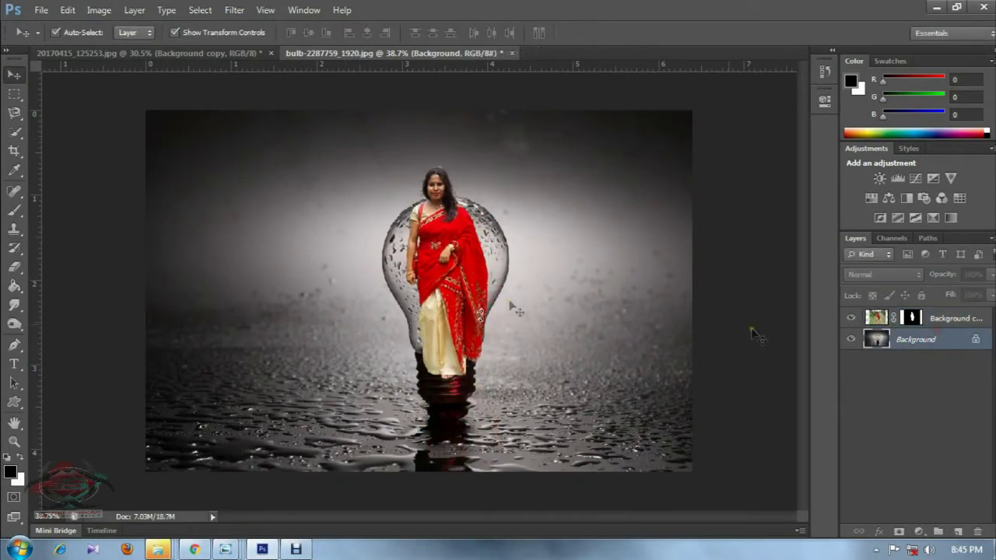
# - Unlock the bulb Background as Layer 0 and scale it to about 133% by 139%, shifted lower
pyautogui.doubleClick(946, 342)
pyautogui.click(627, 173)
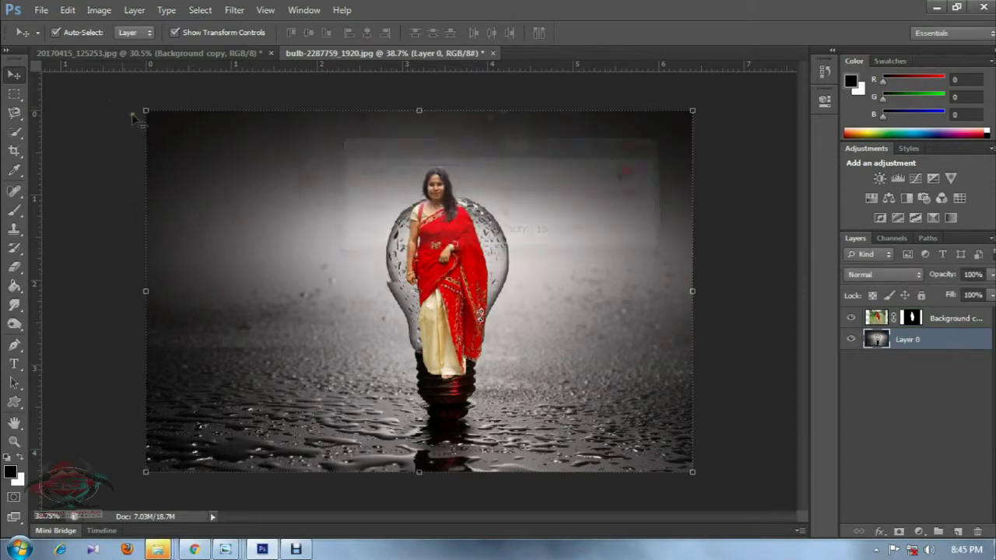
pyautogui.click(691, 113)
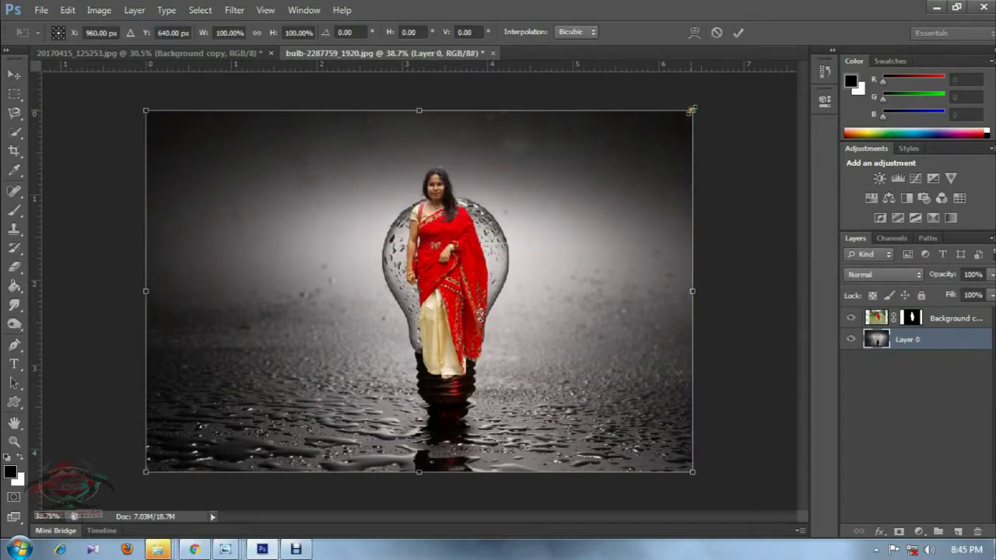
pyautogui.moveTo(690, 110)
pyautogui.mouseDown()
pyautogui.moveTo(784, 31)
pyautogui.moveTo(614, 223)
pyautogui.moveTo(557, 221)
pyautogui.mouseUp()
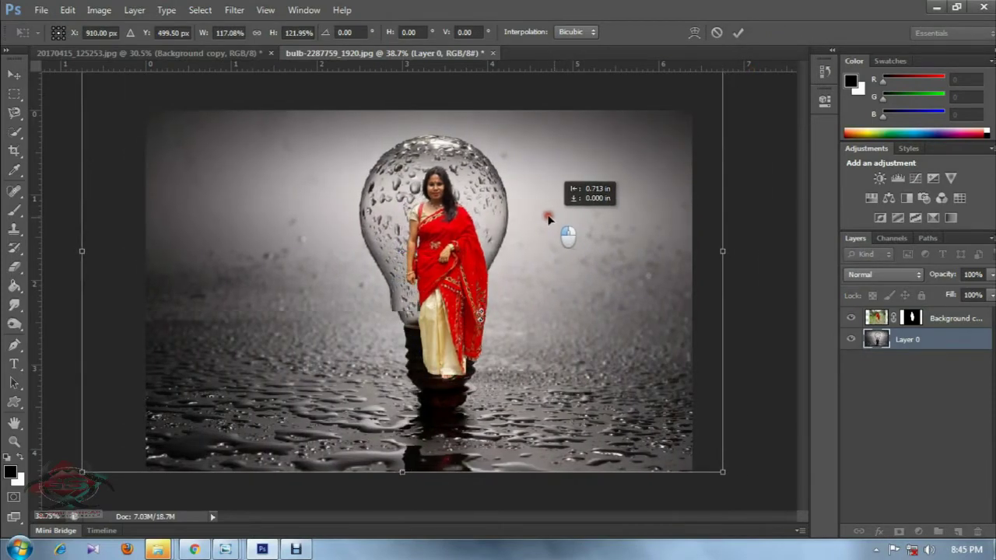
pyautogui.moveTo(557, 221); pyautogui.dragTo(546, 218)
pyautogui.moveTo(716, 472); pyautogui.dragTo(762, 501)
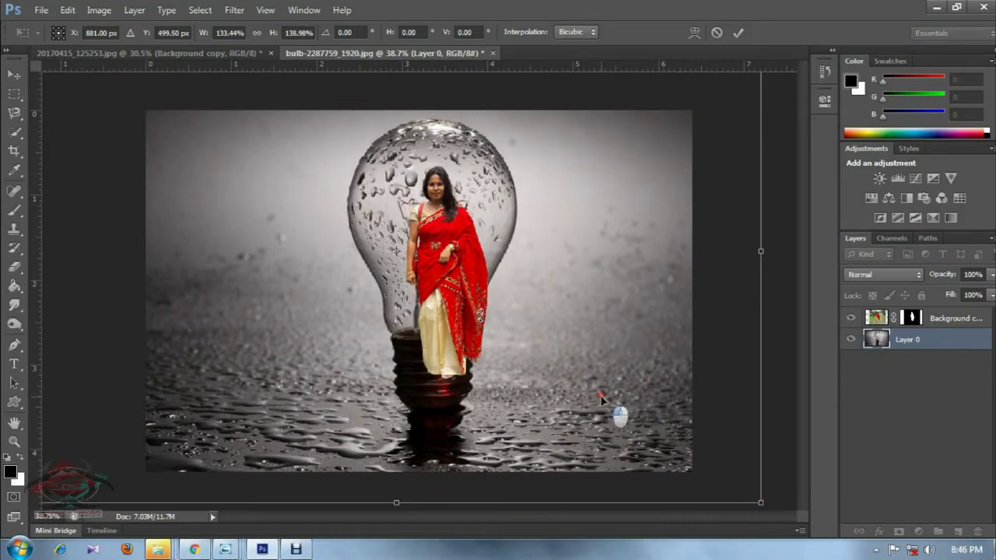
pyautogui.moveTo(601, 400)
pyautogui.mouseDown()
pyautogui.moveTo(593, 396)
pyautogui.moveTo(597, 403)
pyautogui.mouseUp()
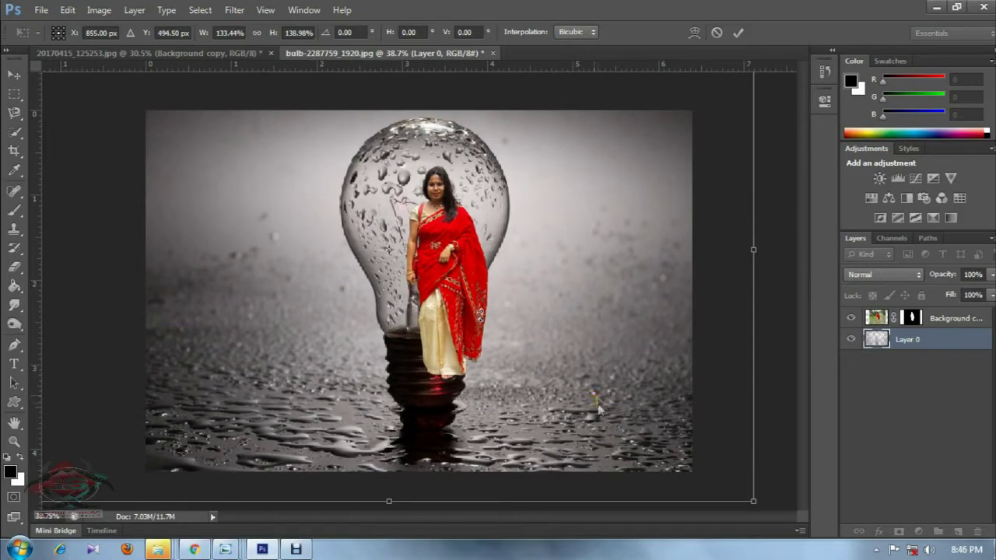
pyautogui.moveTo(582, 218); pyautogui.dragTo(583, 225)
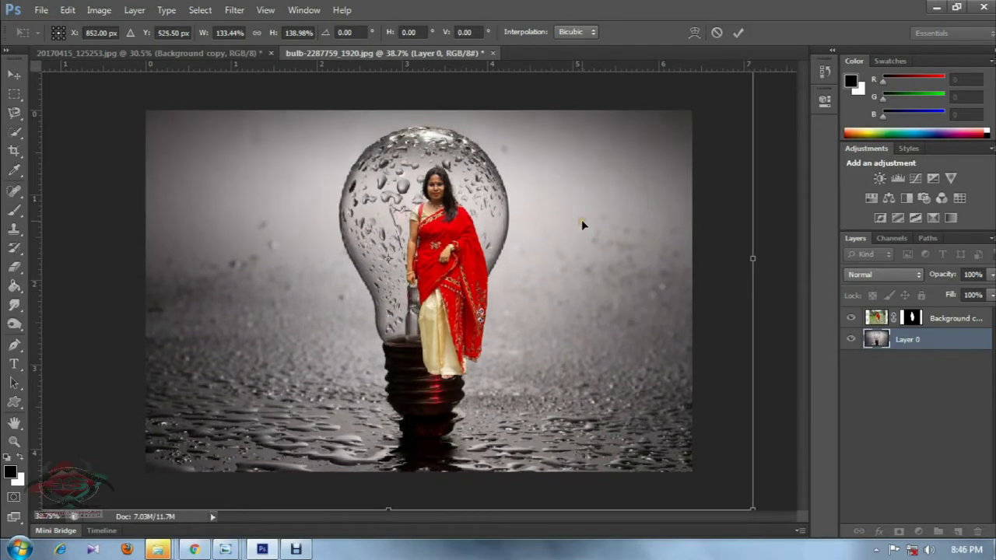
pyautogui.doubleClick(724, 135)
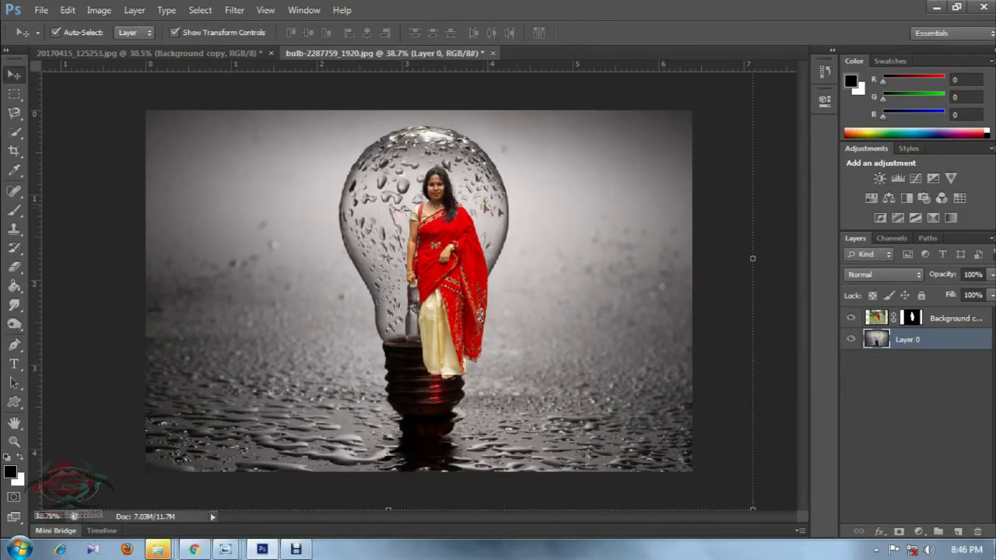
pyautogui.click(959, 326)
# - Scale the woman's layer to 90.25% and set her down on the bulb base
pyautogui.hotkey('ctrl', 't')
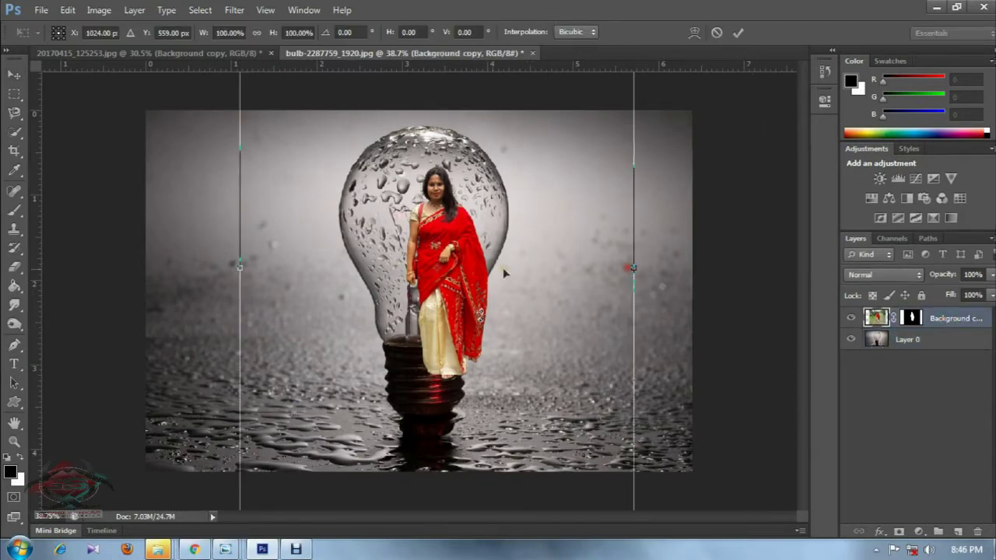
pyautogui.moveTo(468, 275); pyautogui.dragTo(449, 243)
pyautogui.scroll(-1, 514, 286)
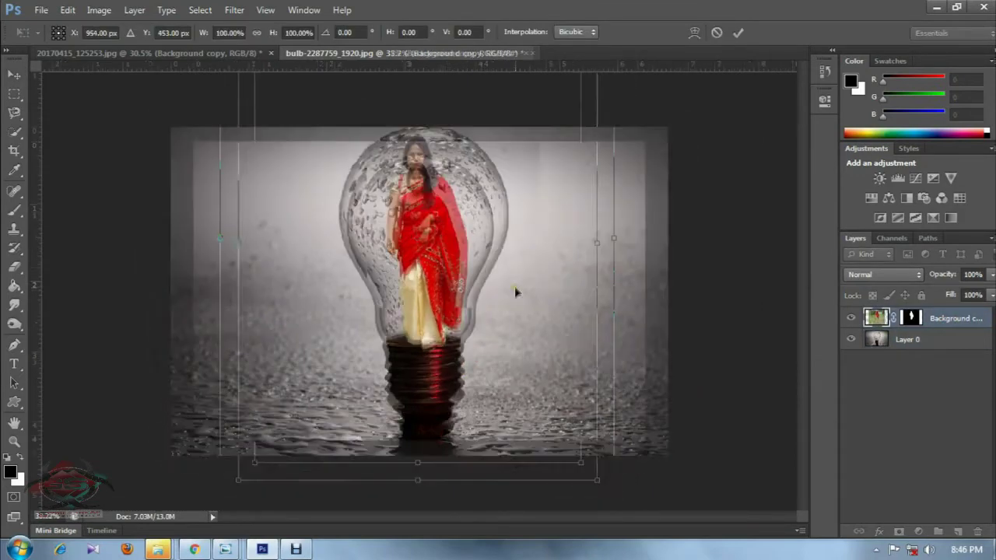
pyautogui.scroll(-1, 545, 366)
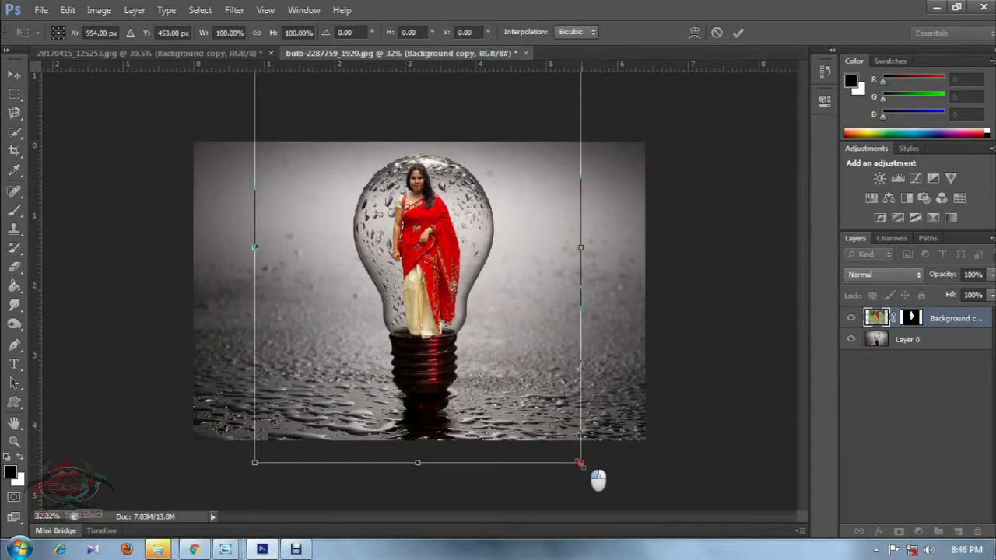
pyautogui.moveTo(581, 463); pyautogui.dragTo(554, 420)
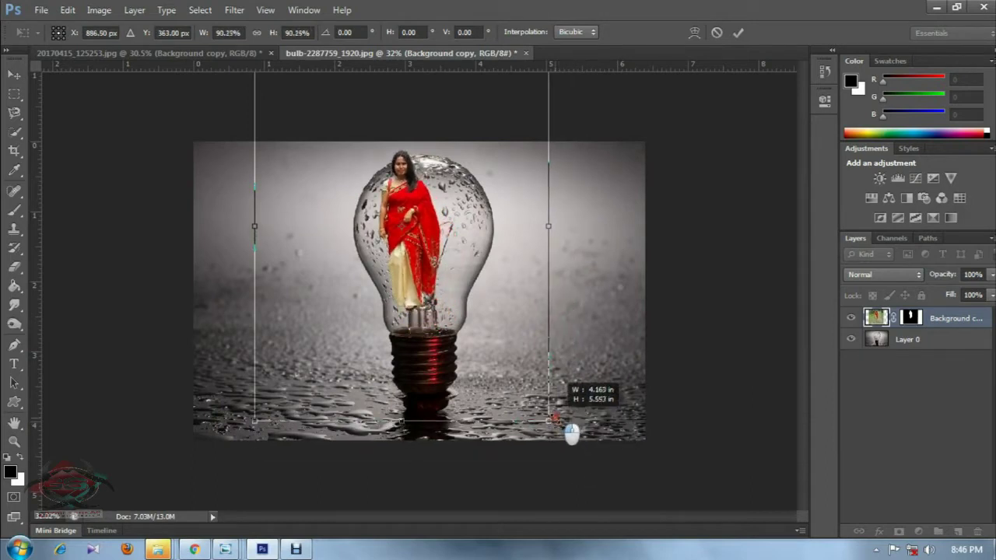
pyautogui.moveTo(456, 291); pyautogui.dragTo(475, 292)
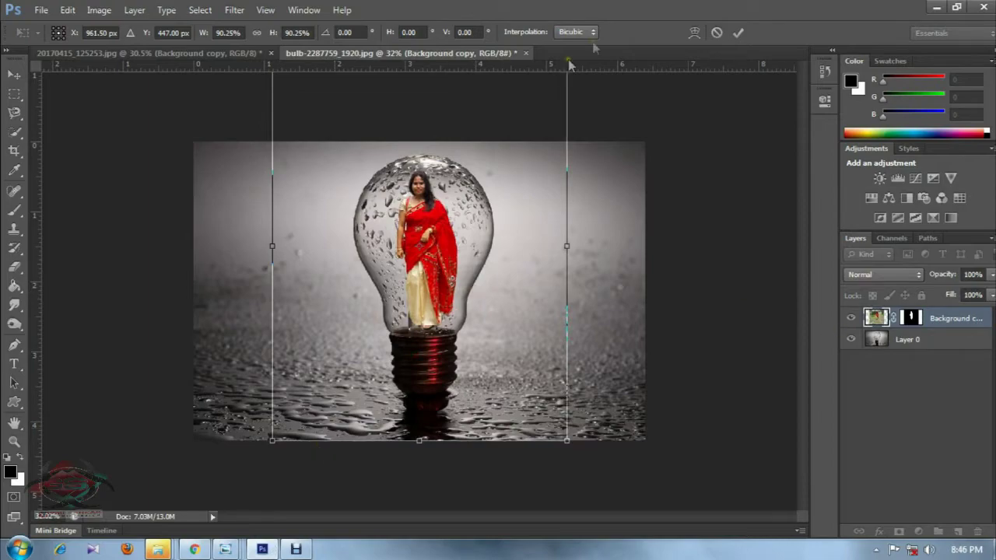
pyautogui.press('Return')
pyautogui.click(850, 317)
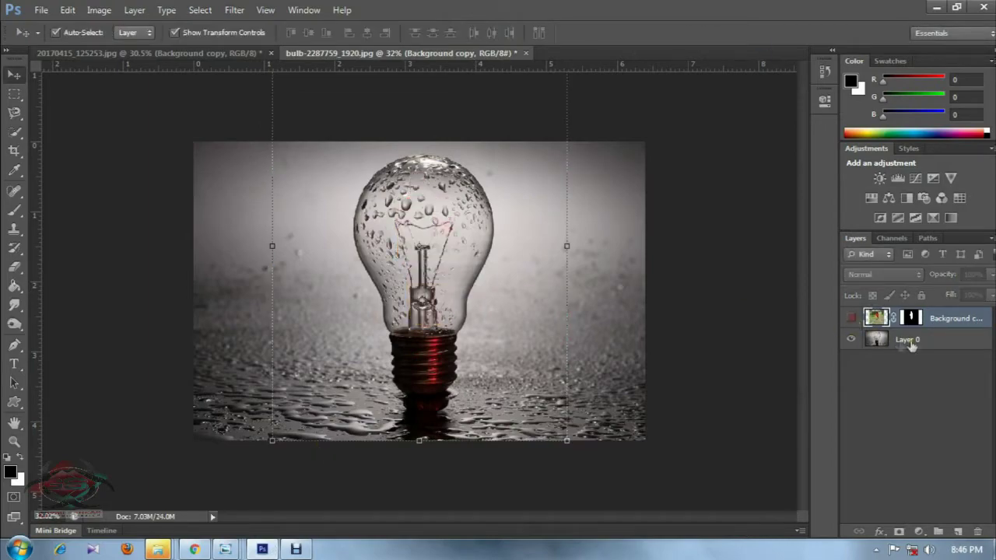
# - Hide the woman's layer, zoom into the bulb, and choose the Polygonal Lasso tool
pyautogui.click(907, 340)
pyautogui.hotkey('ctrl', '+')
pyautogui.hotkey('ctrl', '+')
pyautogui.scroll(3, 408, 225)
pyautogui.scroll(2, 409, 224)
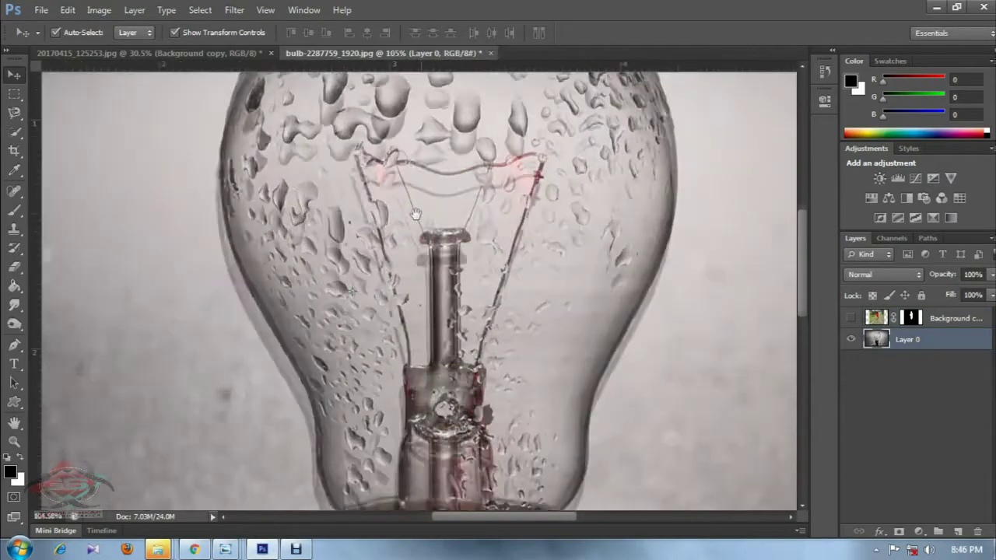
pyautogui.click(16, 113)
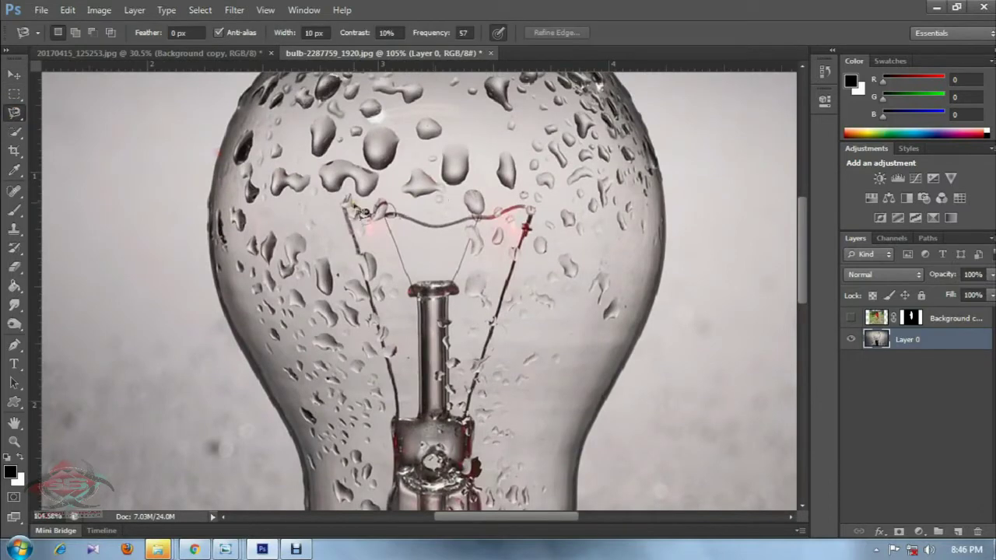
pyautogui.rightClick(15, 113)
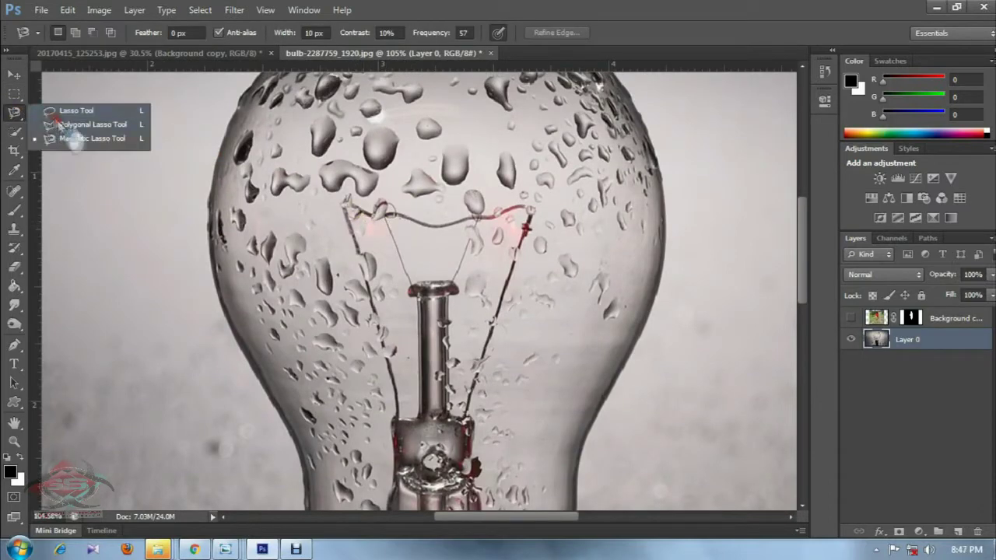
pyautogui.click(78, 123)
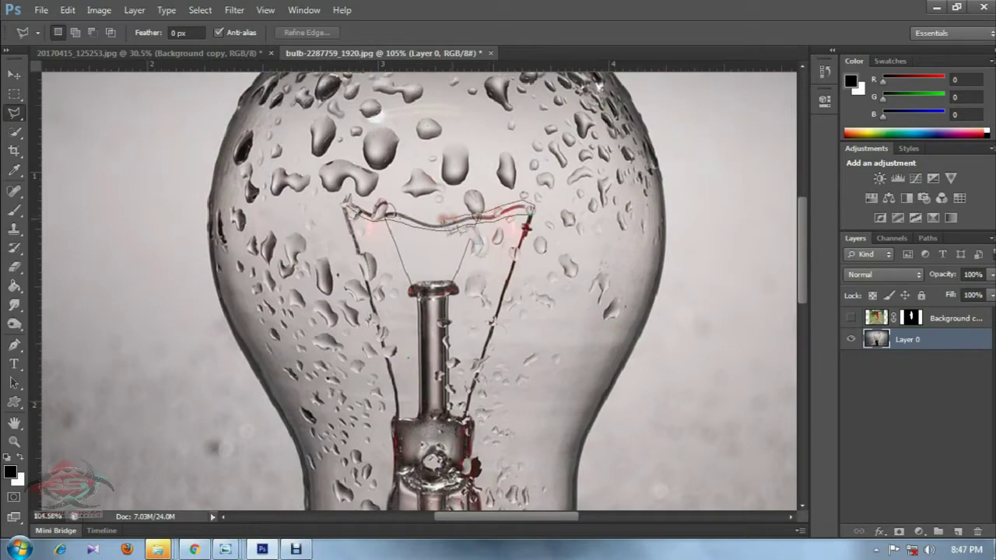
# - Remove the top filament wire and the left wire with Content-Aware Fill
pyautogui.hotkey('shift', 'F5')
pyautogui.press('Return')
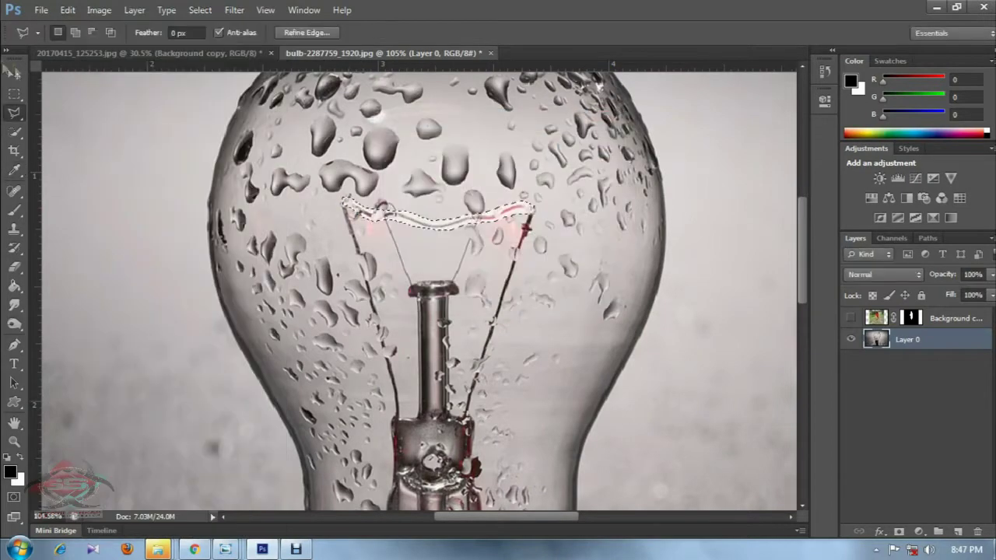
pyautogui.press('m')
pyautogui.hotkey('ctrl', 'd')
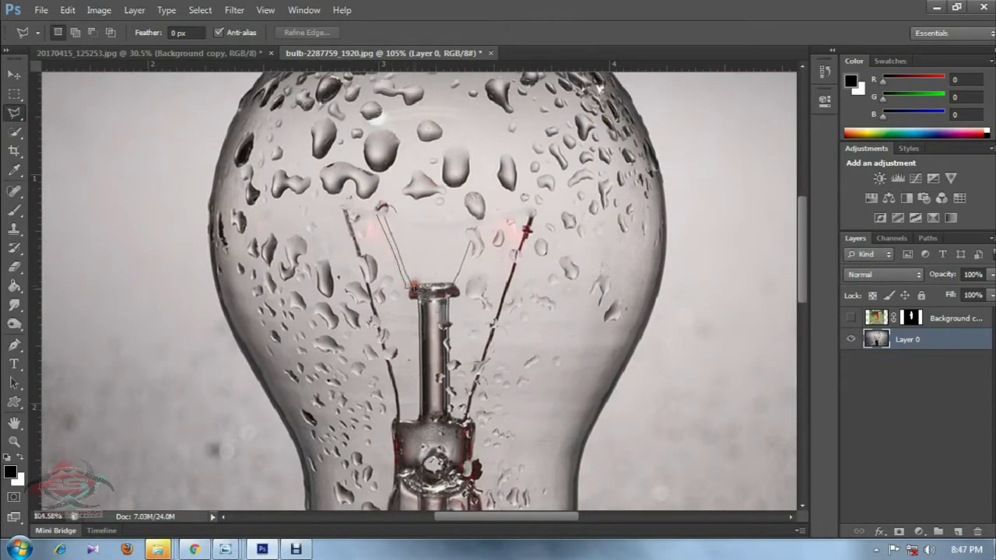
pyautogui.hotkey('shift', 'F5')
pyautogui.press('Return')
pyautogui.press('m')
pyautogui.hotkey('ctrl', 'd')
pyautogui.press('l')
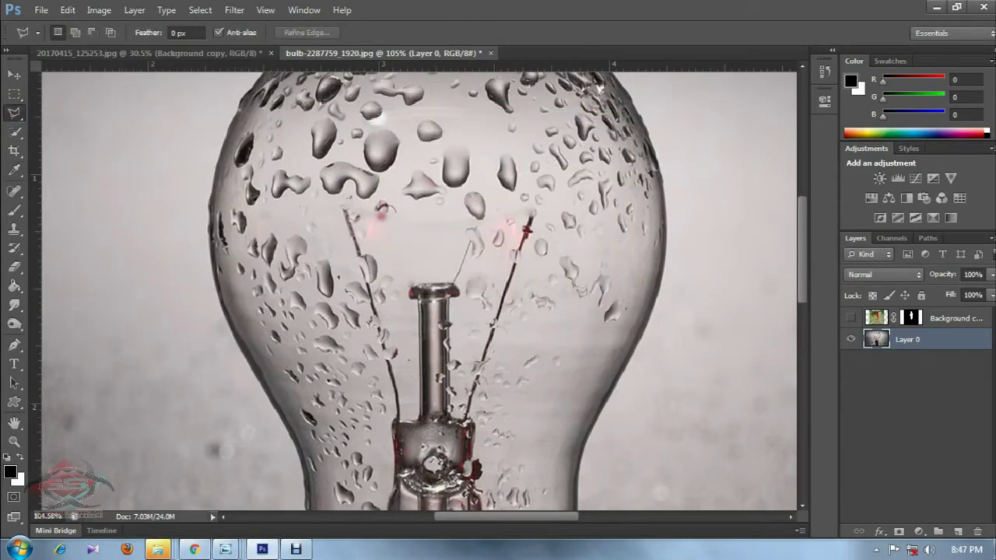
pyautogui.press('Return')
# - Select the next filament wire and erase it with Content-Aware Fill
pyautogui.click(67, 9)
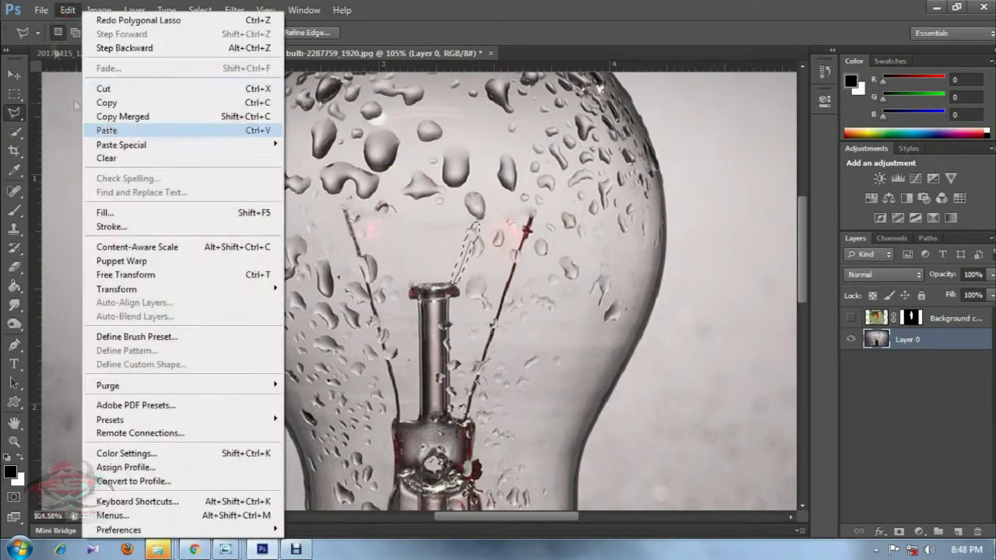
pyautogui.click(105, 132)
pyautogui.press('Return')
pyautogui.press('m')
pyautogui.hotkey('ctrl', 'd')
pyautogui.press('l')
pyautogui.scroll(-2, 421, 303)
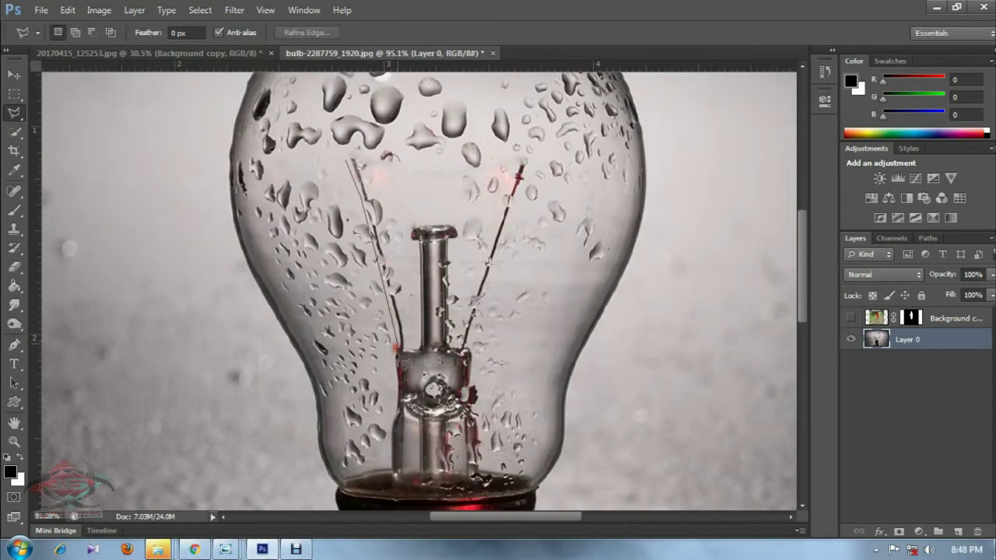
# - Content-aware fill away the remaining left and right filament wires
pyautogui.click(68, 10)
pyautogui.click(104, 213)
pyautogui.press('Return')
pyautogui.press('m')
pyautogui.hotkey('ctrl', 'd')
pyautogui.press('l')
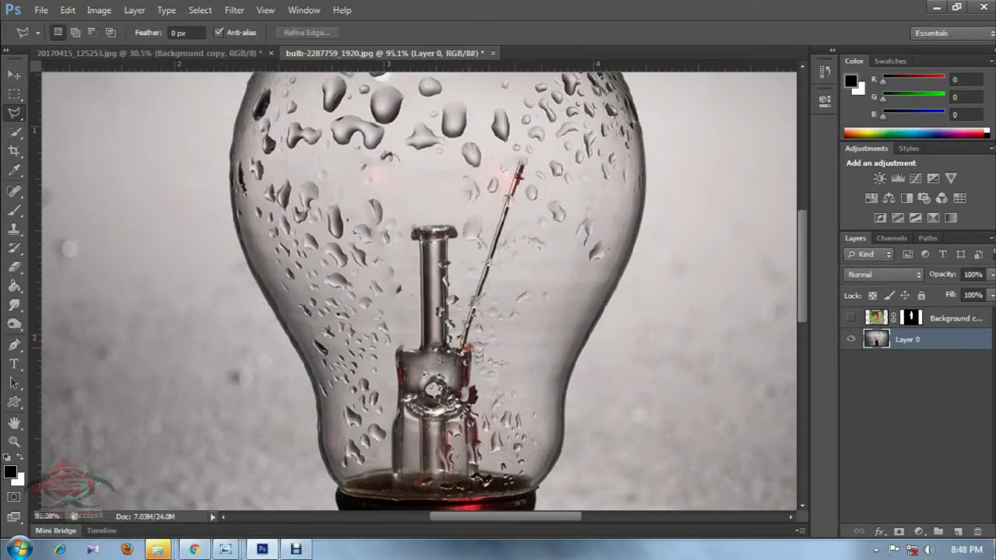
pyautogui.click(67, 9)
pyautogui.click(104, 214)
pyautogui.click(583, 151)
pyautogui.press('m')
pyautogui.press('l')
pyautogui.hotkey('ctrl', 'd')
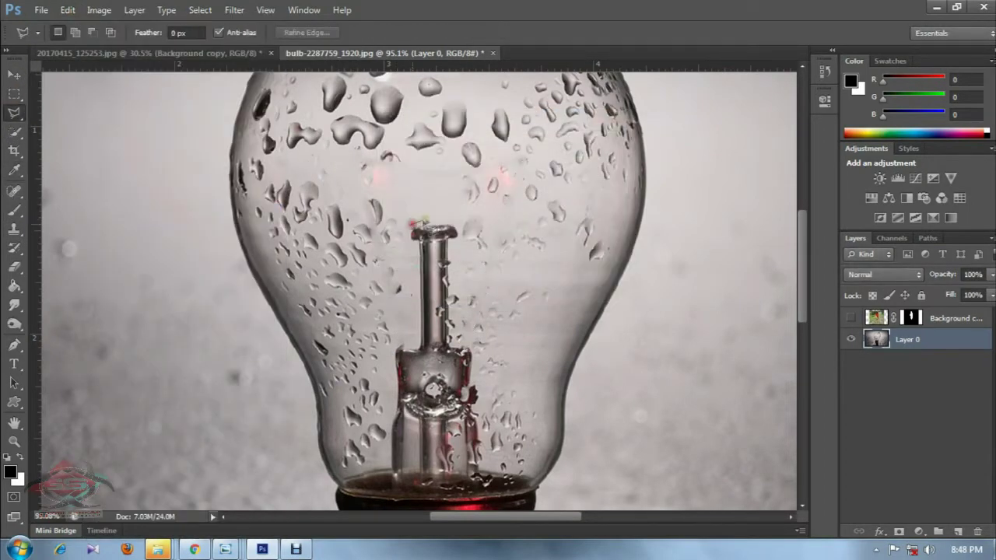
# - Erase the filament post and the top of the stem with Content-Aware Fill
pyautogui.click(67, 9)
pyautogui.click(104, 214)
pyautogui.click(586, 151)
pyautogui.press('m')
pyautogui.hotkey('ctrl', 'd')
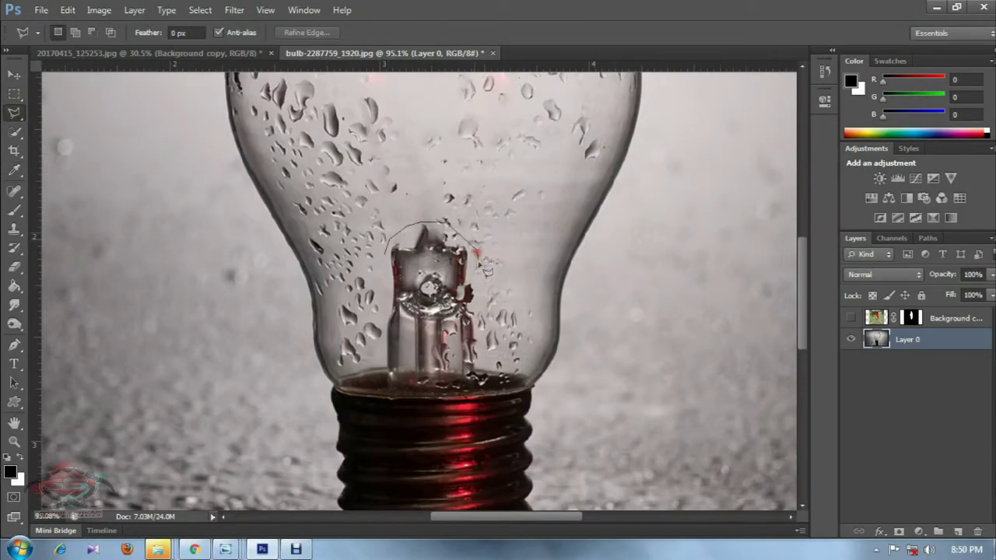
pyautogui.click(67, 10)
pyautogui.click(109, 249)
pyautogui.press('Return')
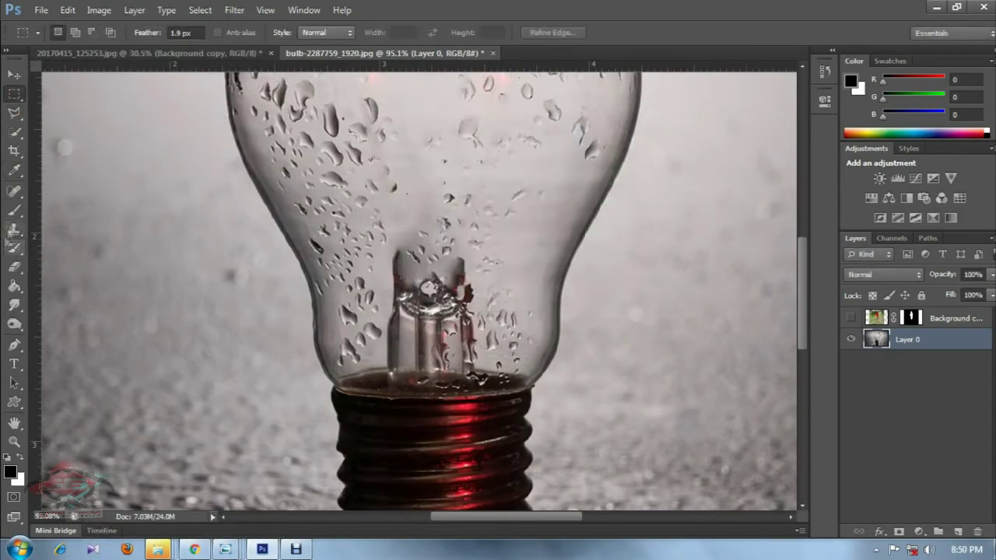
pyautogui.scroll(-1, 421, 295)
pyautogui.press('l')
# - Outline and content-aware fill the leftover stem top and stem base
pyautogui.moveTo(391, 312); pyautogui.dragTo(467, 308)
pyautogui.click(68, 9)
pyautogui.click(78, 272)
pyautogui.press('Return')
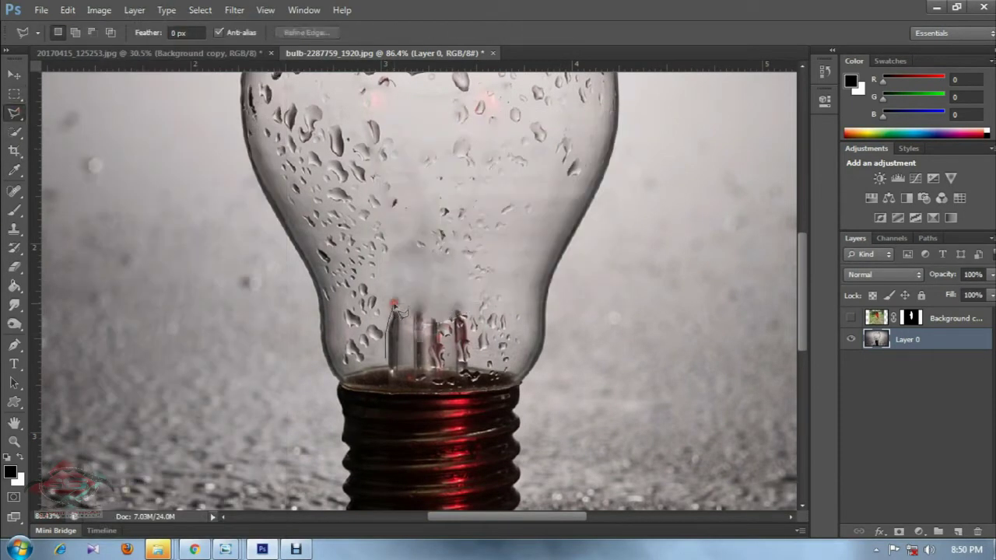
pyautogui.moveTo(397, 310); pyautogui.dragTo(393, 305)
pyautogui.click(68, 9)
pyautogui.click(86, 248)
pyautogui.press('Return')
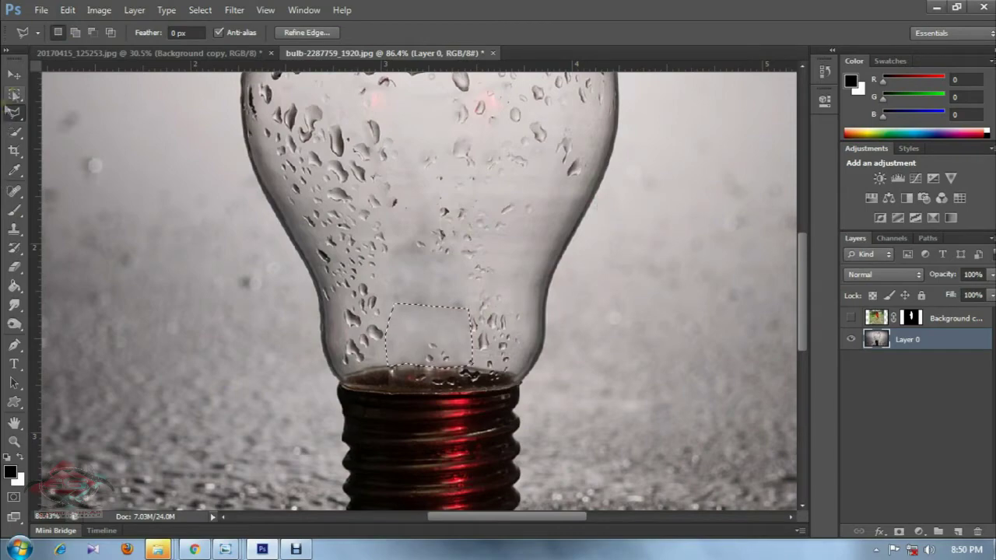
# - Drop the leftover selection and make the woman's Background copy layer visible again
pyautogui.click(14, 94)
pyautogui.scroll(-2, 444, 278)
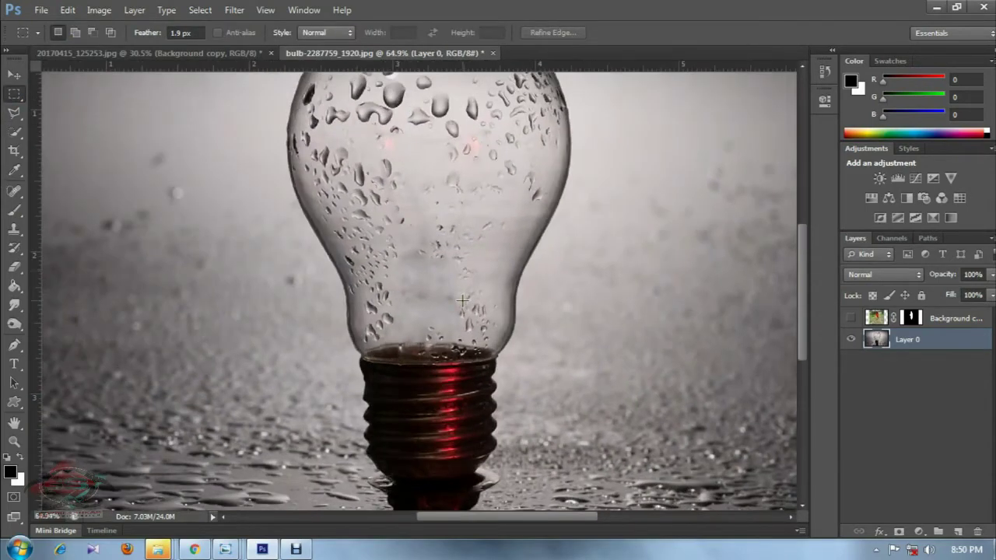
pyautogui.scroll(-2, 462, 300)
pyautogui.click(852, 318)
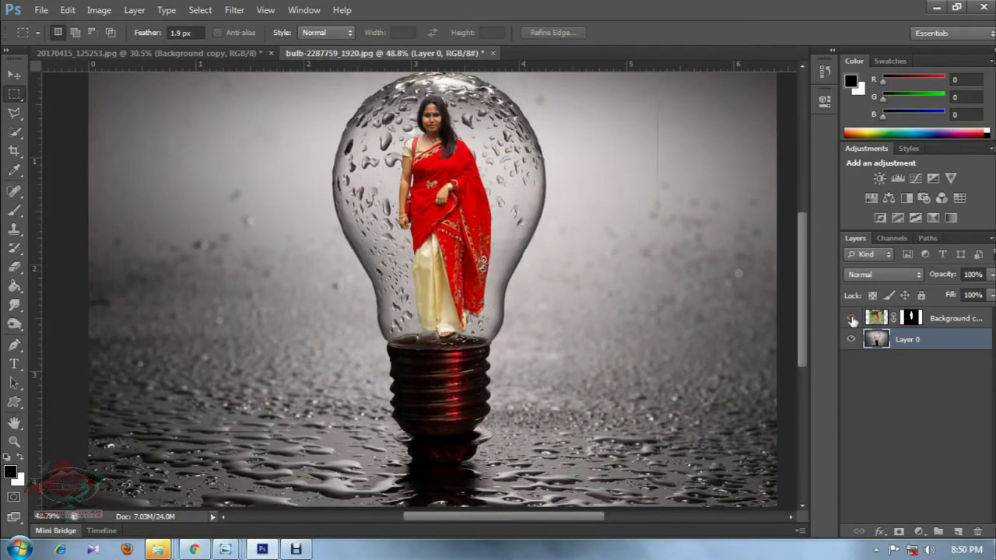
# - Move the woman slightly lower and to the right inside the bulb
pyautogui.click(14, 74)
pyautogui.moveTo(434, 162); pyautogui.dragTo(435, 175)
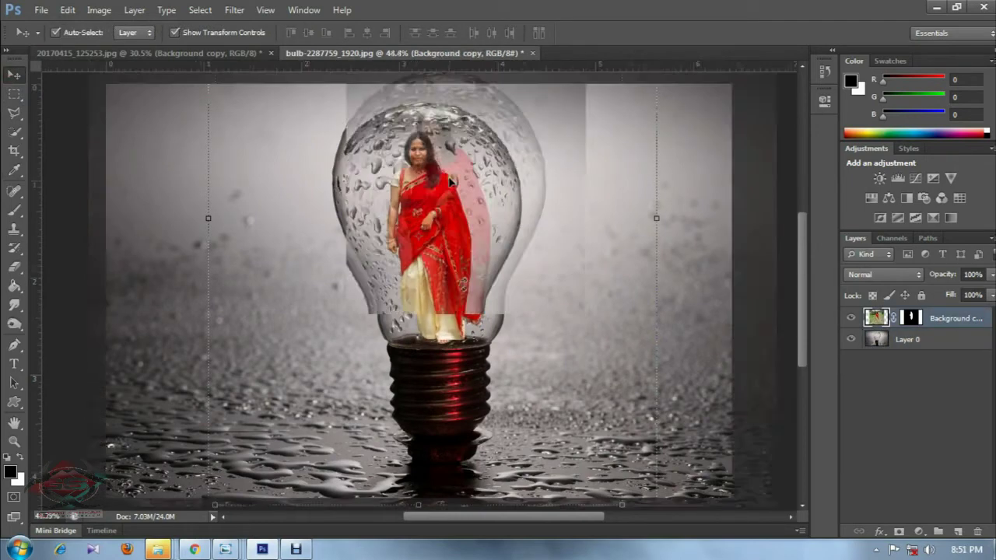
pyautogui.scroll(-1, 447, 183)
pyautogui.scroll(-1, 453, 186)
pyautogui.scroll(1, 458, 193)
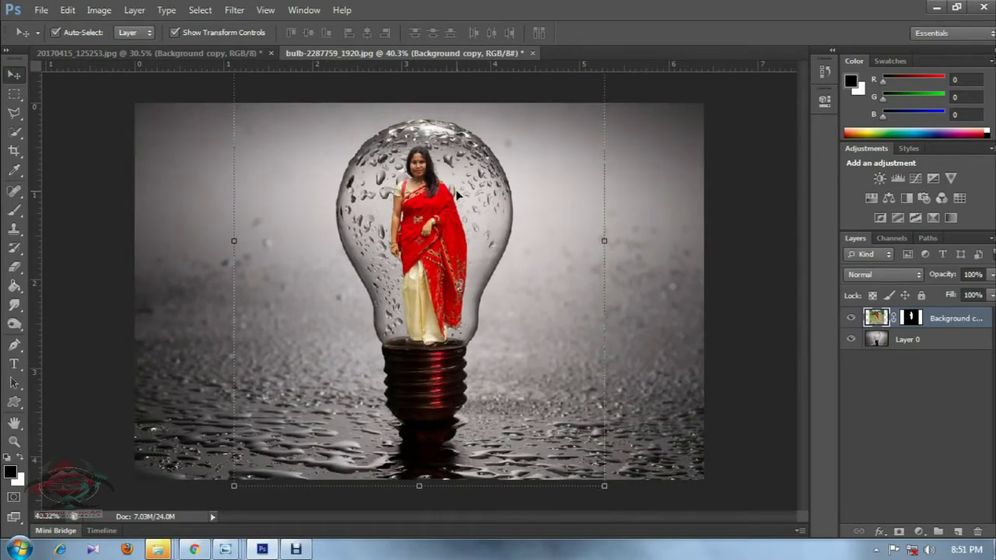
pyautogui.moveTo(449, 192); pyautogui.dragTo(451, 192)
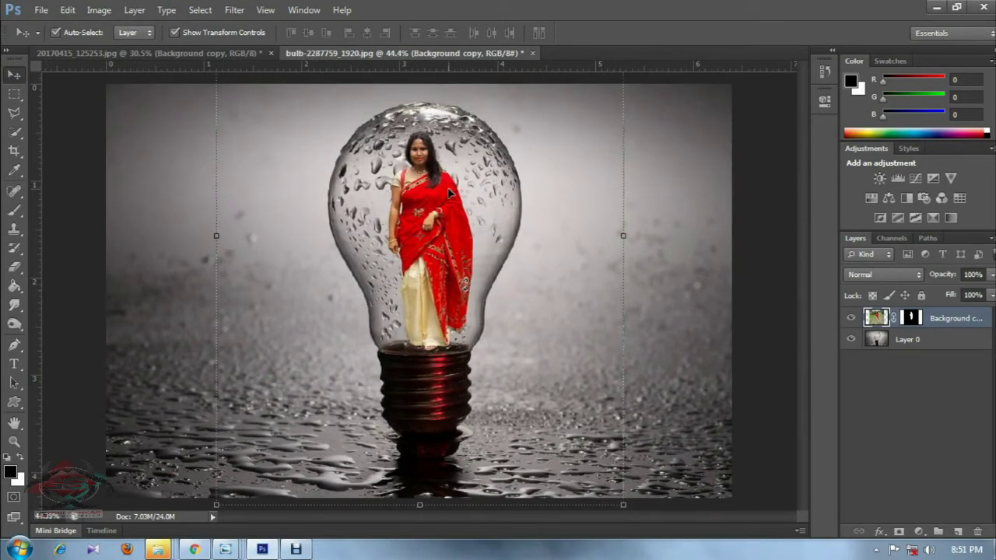
# - Select Layer 0 and get the Pen tool ready to trace the bulb
pyautogui.click(14, 95)
pyautogui.click(876, 342)
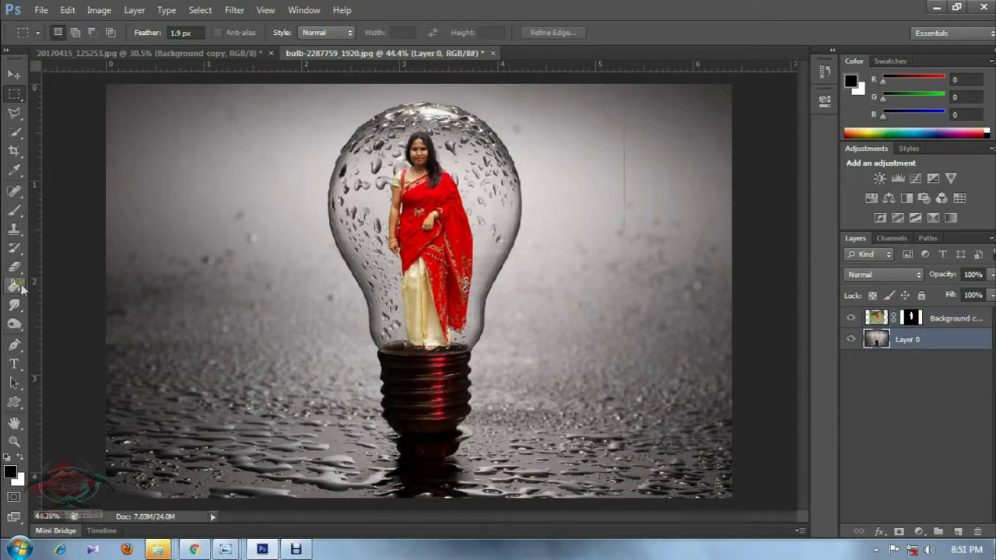
pyautogui.click(14, 343)
# - Start the pen path at the bulb's top and trace down its side toward the base
pyautogui.scroll(3, 450, 257)
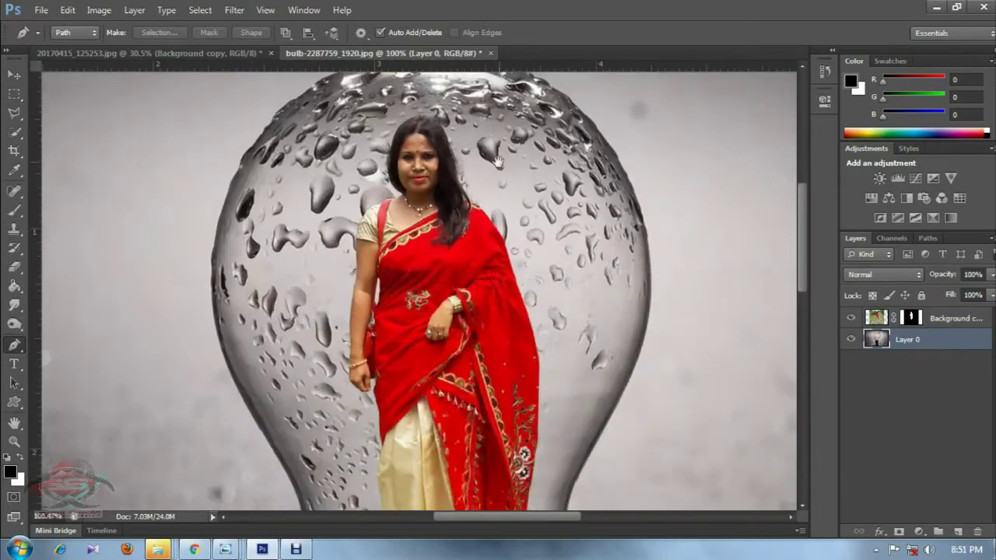
pyautogui.scroll(2, 449, 257)
pyautogui.scroll(2, 422, 149)
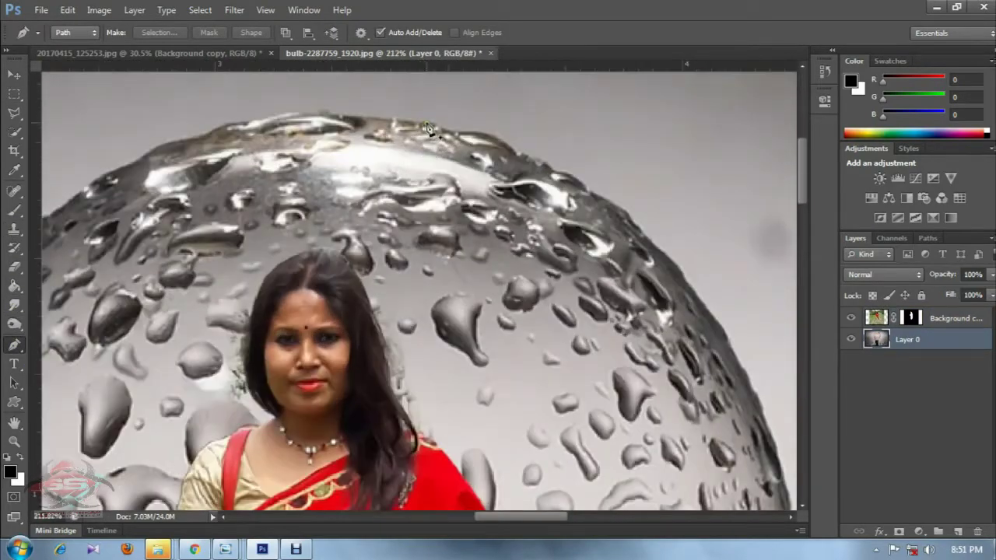
pyautogui.click(428, 129)
pyautogui.click(498, 152)
pyautogui.click(607, 206)
pyautogui.moveTo(782, 475); pyautogui.dragTo(557, 304)
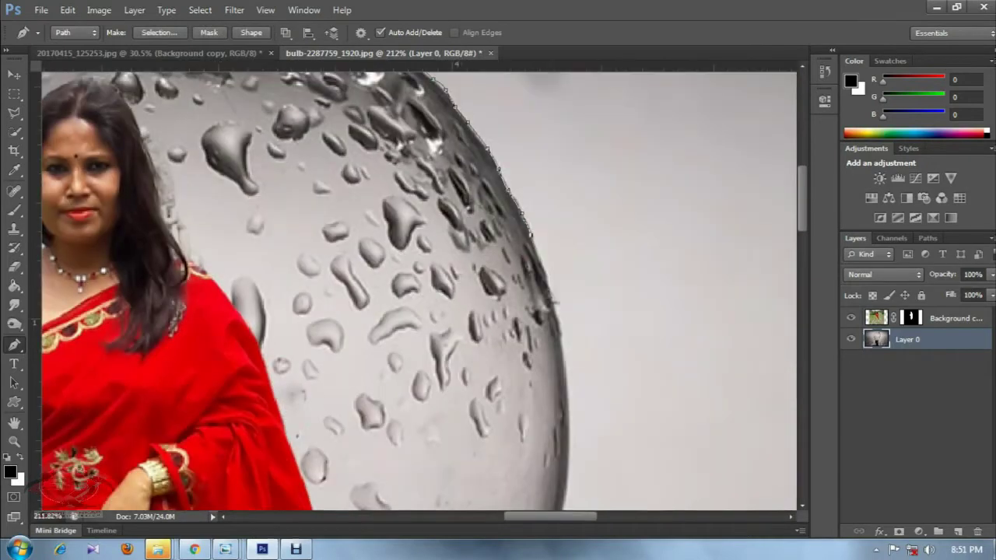
pyautogui.scroll(-3, 544, 311)
pyautogui.click(545, 282)
pyautogui.scroll(-3, 506, 327)
pyautogui.click(486, 300)
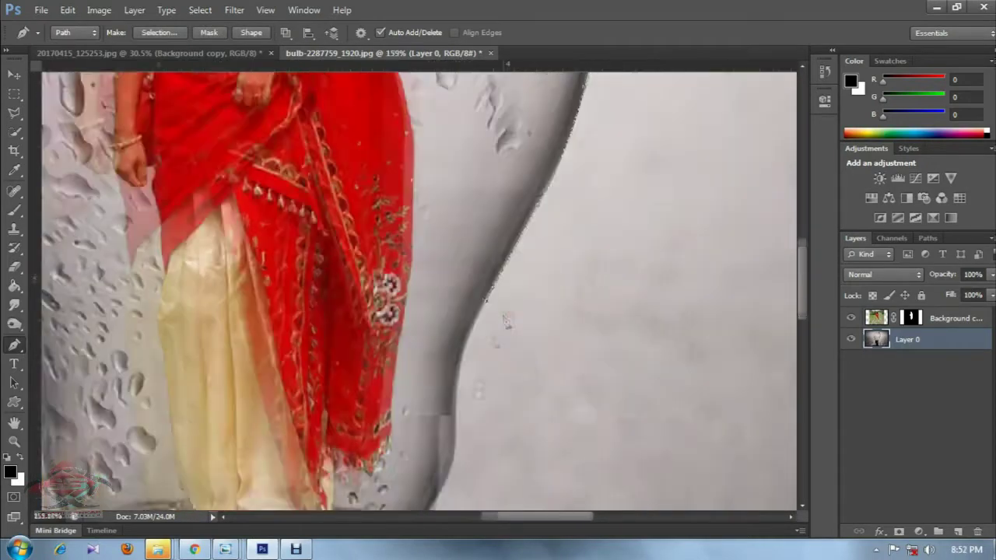
# - Follow the threaded base, then add points along the bulb's upper edge and close the path
pyautogui.scroll(-3, 506, 321)
pyautogui.scroll(-3, 498, 311)
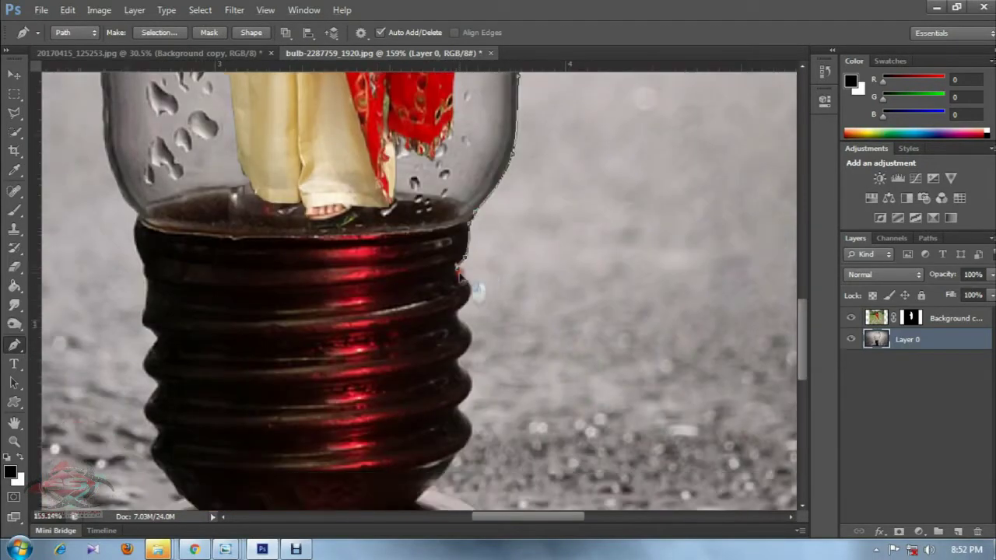
pyautogui.scroll(2, 460, 274)
pyautogui.scroll(2, 456, 411)
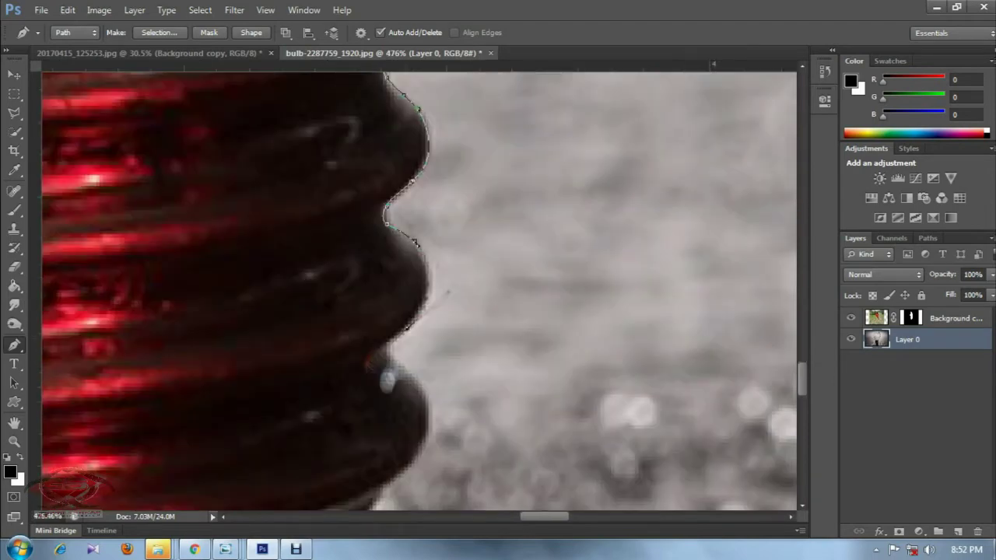
pyautogui.scroll(-3, 408, 338)
pyautogui.scroll(-3, 411, 311)
pyautogui.scroll(-2, 467, 374)
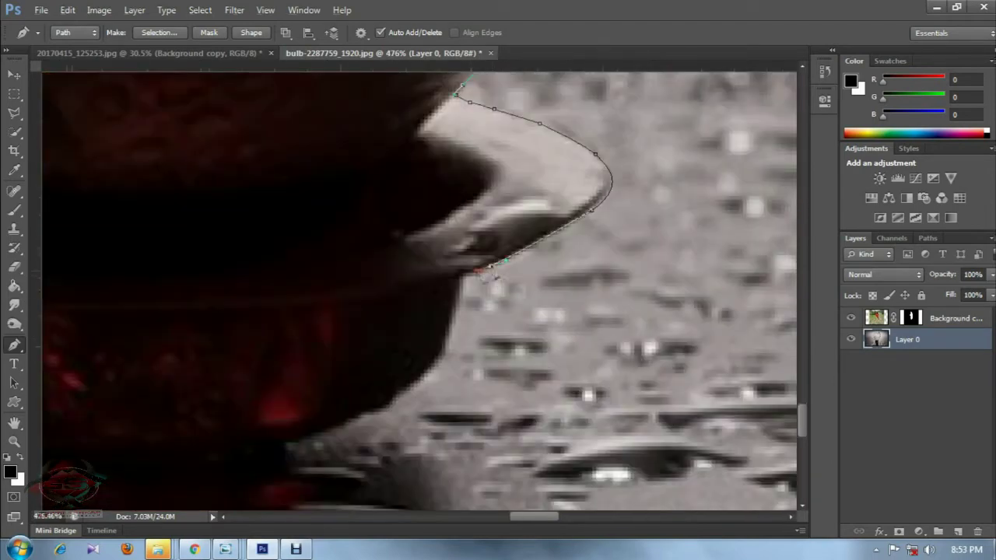
pyautogui.scroll(-2, 350, 351)
pyautogui.scroll(-1, 234, 339)
pyautogui.scroll(-1, 197, 335)
pyautogui.scroll(2, 197, 335)
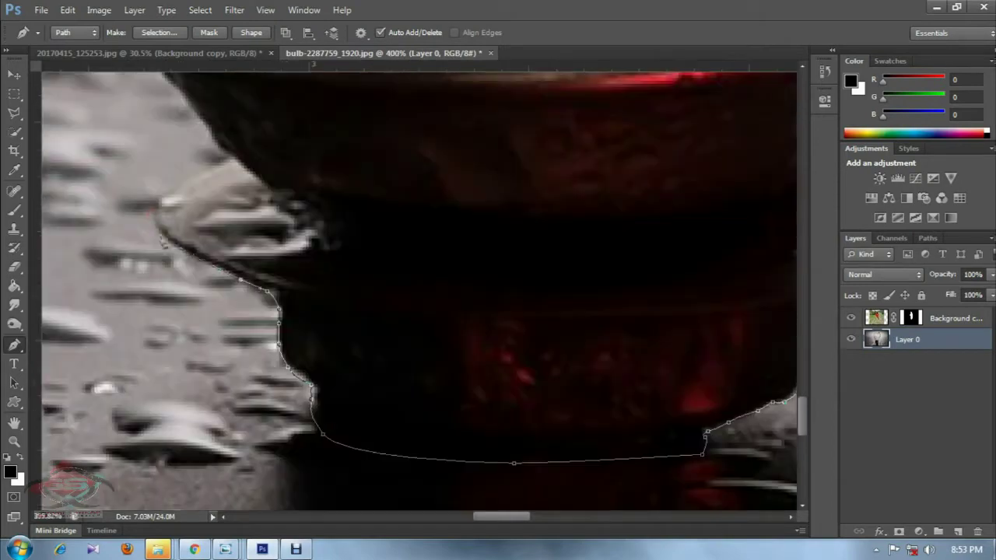
pyautogui.scroll(3, 210, 295)
pyautogui.scroll(2, 222, 262)
pyautogui.scroll(1, 222, 262)
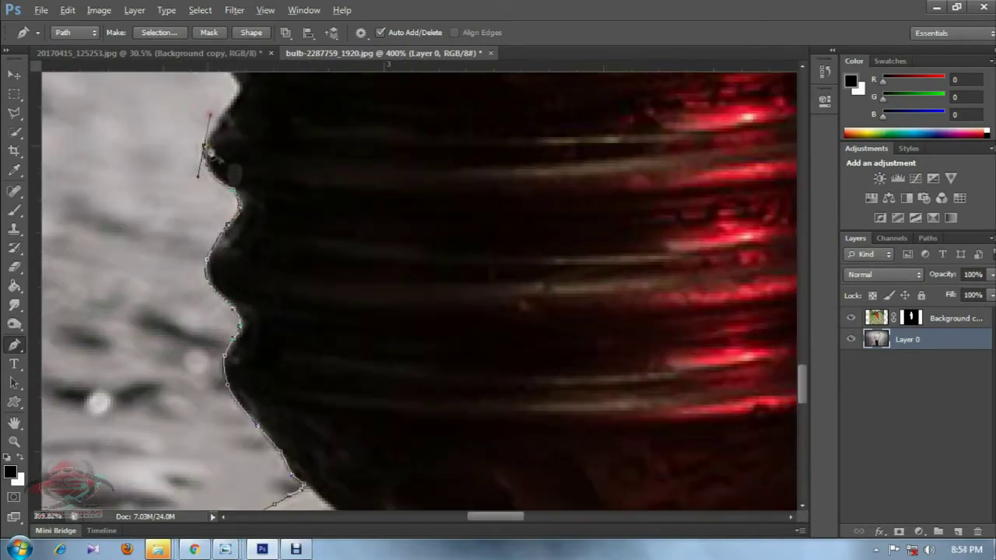
pyautogui.scroll(2, 224, 156)
pyautogui.scroll(2, 202, 195)
pyautogui.scroll(2, 175, 225)
pyautogui.scroll(2, 169, 226)
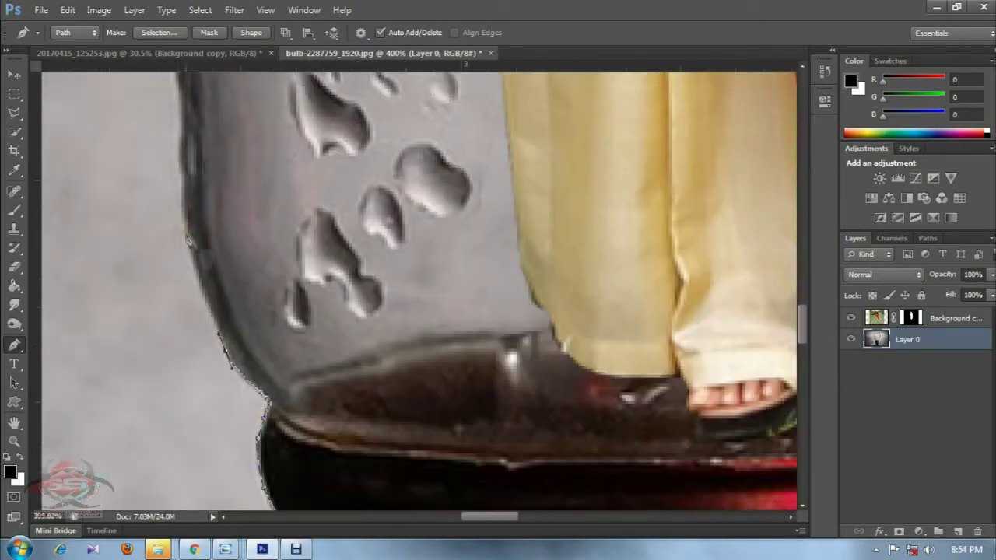
pyautogui.scroll(-2, 170, 226)
pyautogui.scroll(1, 167, 189)
pyautogui.scroll(2, 230, 264)
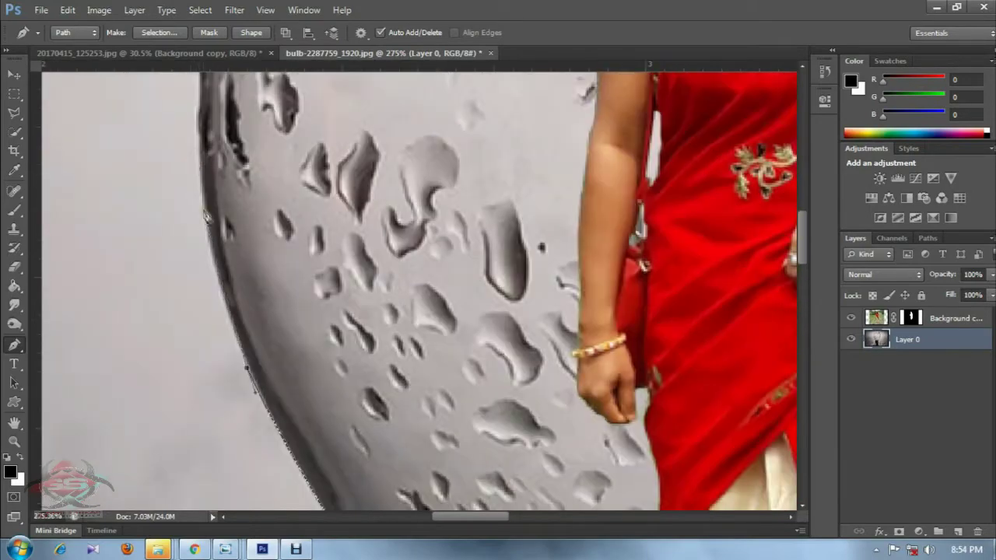
pyautogui.scroll(2, 222, 234)
pyautogui.scroll(2, 214, 210)
pyautogui.scroll(3, 233, 187)
pyautogui.scroll(3, 236, 182)
pyautogui.click(276, 240)
pyautogui.click(342, 200)
pyautogui.click(424, 153)
pyautogui.click(498, 125)
pyautogui.click(548, 113)
pyautogui.scroll(-2, 695, 112)
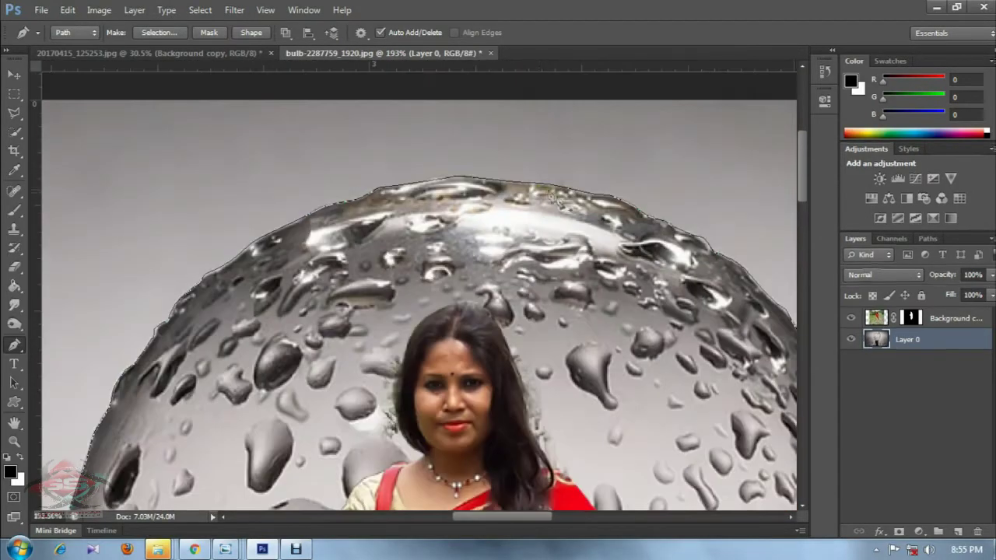
pyautogui.rightClick(534, 182)
# - Turn the bulb path into a selection with Make Selection
pyautogui.click(585, 262)
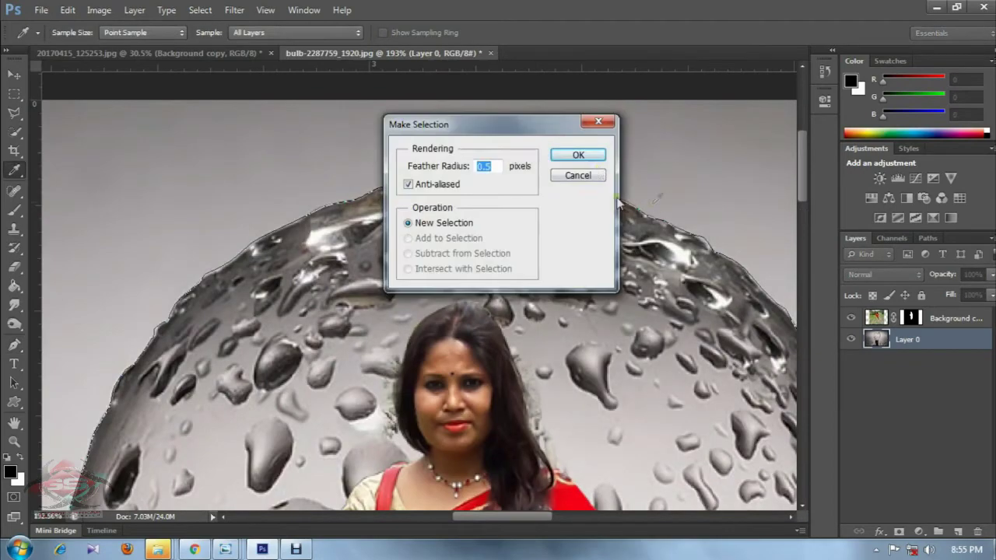
pyautogui.click(583, 153)
pyautogui.scroll(-2, 471, 252)
pyautogui.scroll(-2, 471, 251)
pyautogui.scroll(-2, 471, 251)
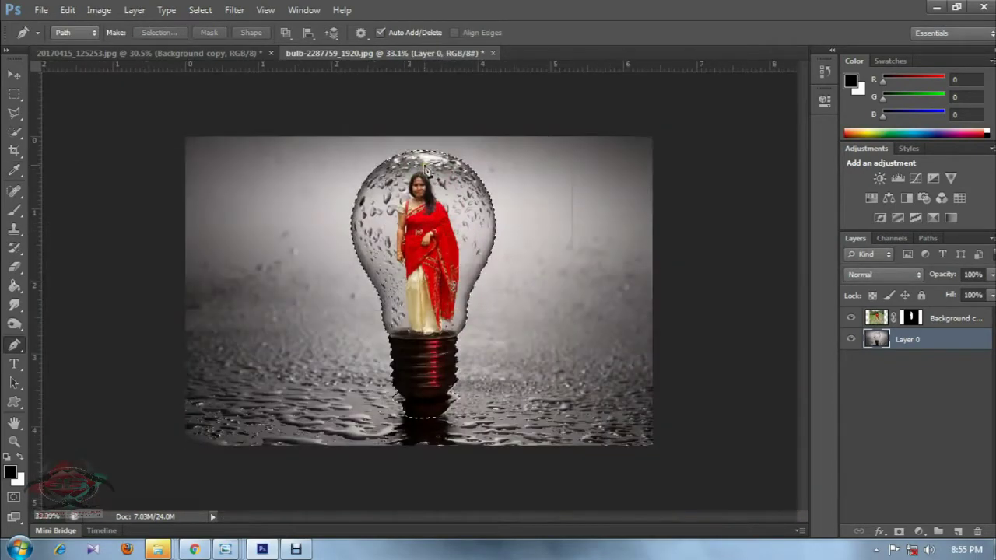
pyautogui.scroll(2, 471, 251)
# - Refine the selection's edge with output set to New Layer with Layer Mask
pyautogui.click(13, 95)
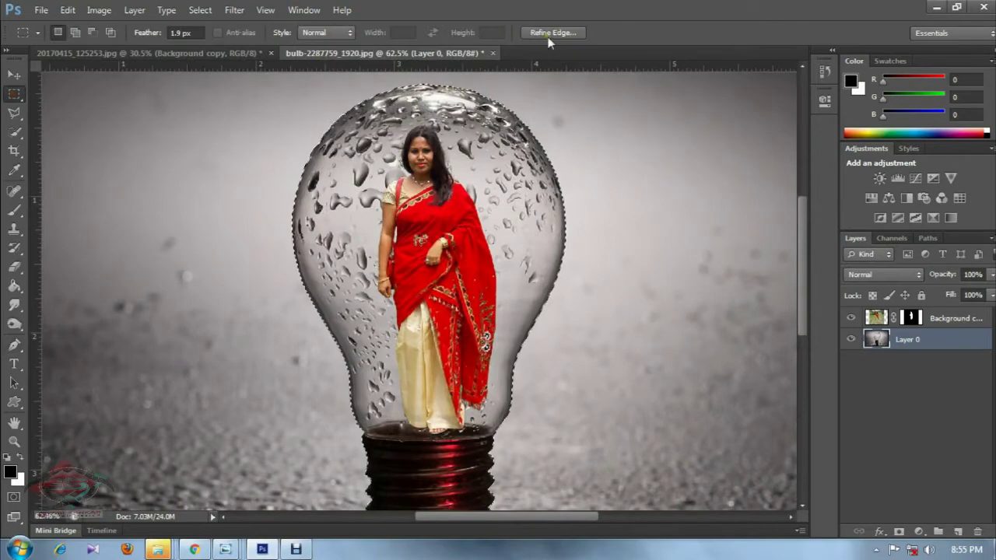
pyautogui.click(568, 31)
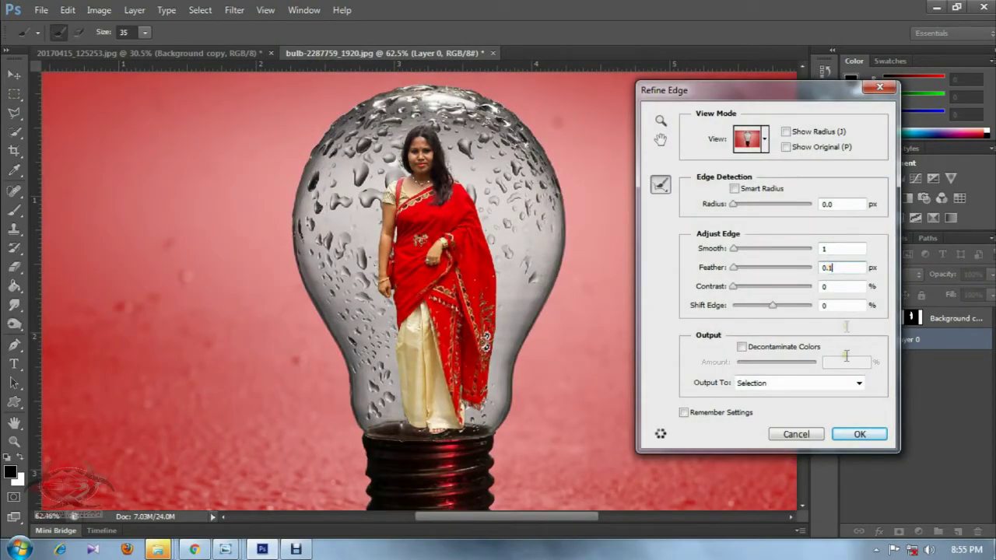
pyautogui.click(827, 382)
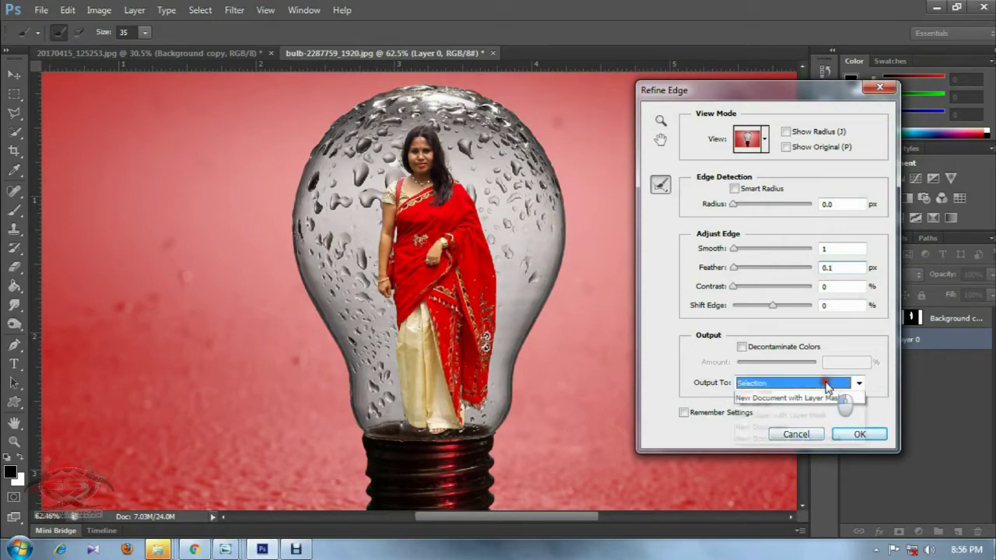
pyautogui.click(799, 433)
pyautogui.click(859, 434)
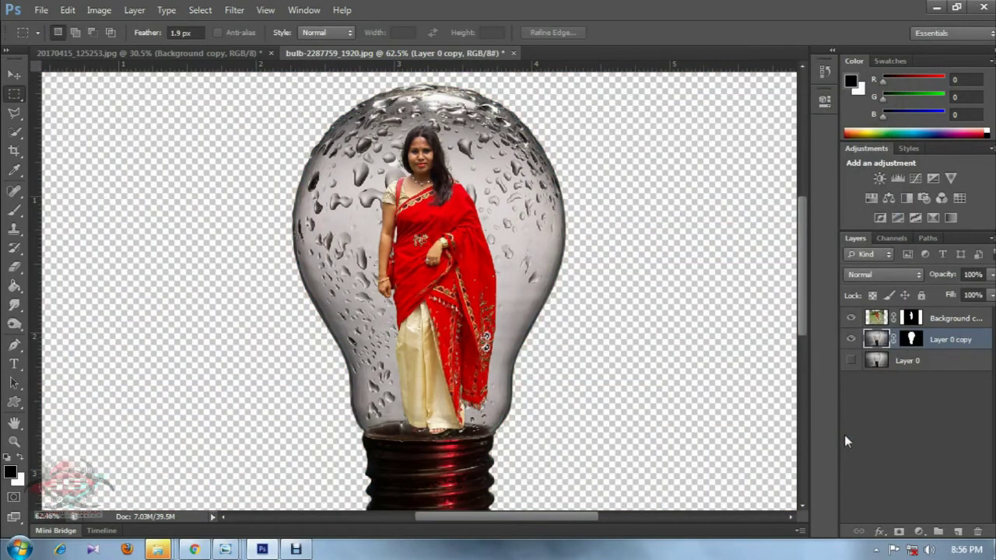
# - Apply Layer 0 copy's mask, show Layer 0, and place the copy above Background copy in Soft Light
pyautogui.rightClick(911, 342)
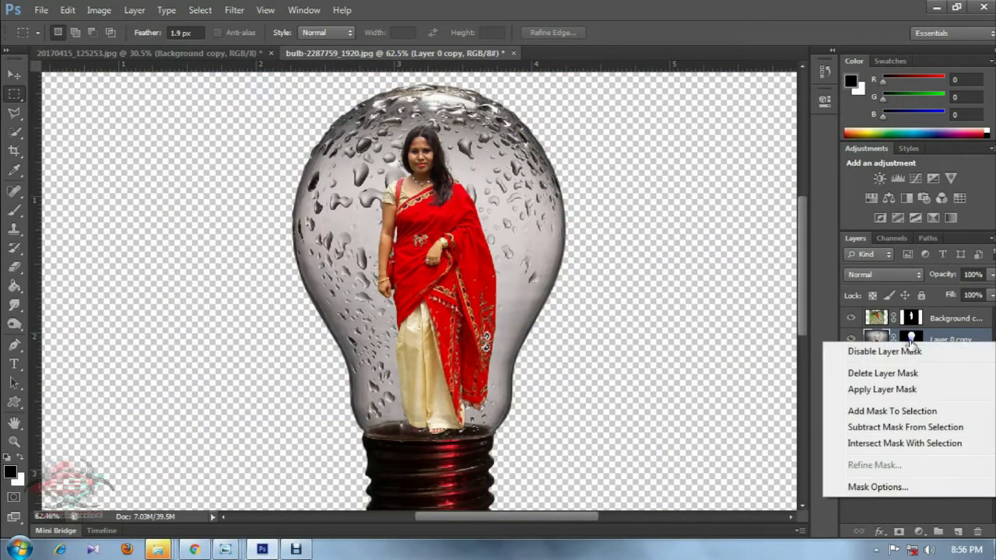
pyautogui.click(880, 391)
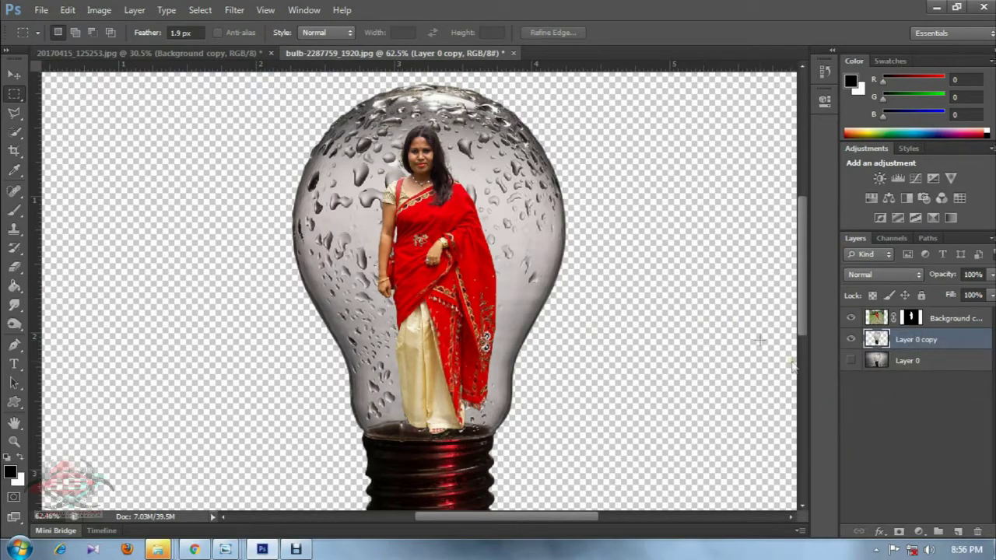
pyautogui.click(851, 362)
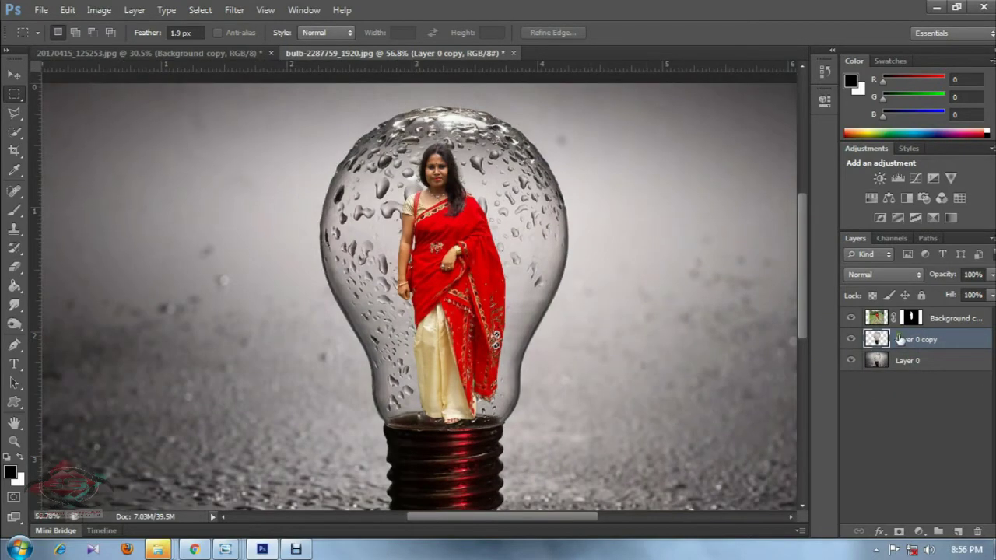
pyautogui.moveTo(900, 340); pyautogui.dragTo(903, 313)
pyautogui.click(883, 274)
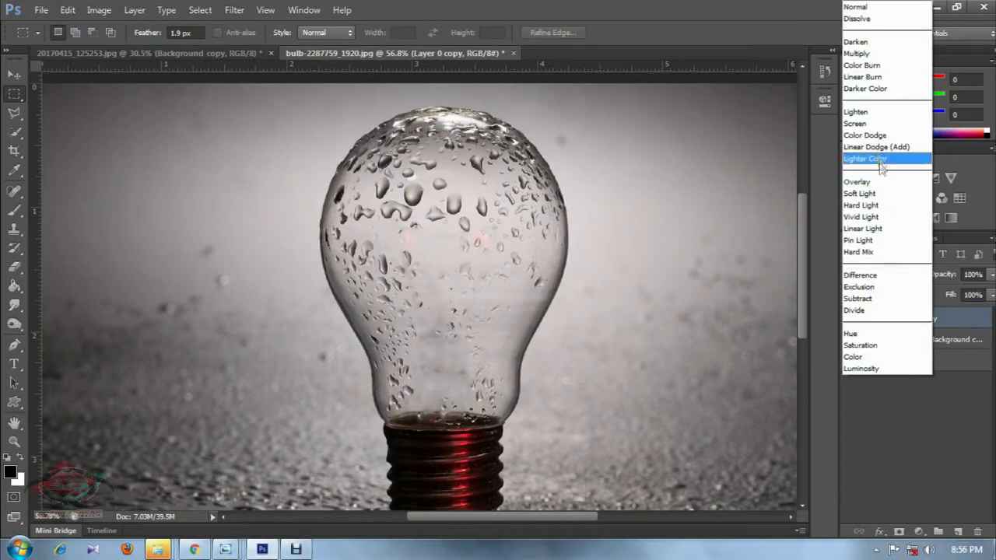
pyautogui.click(883, 193)
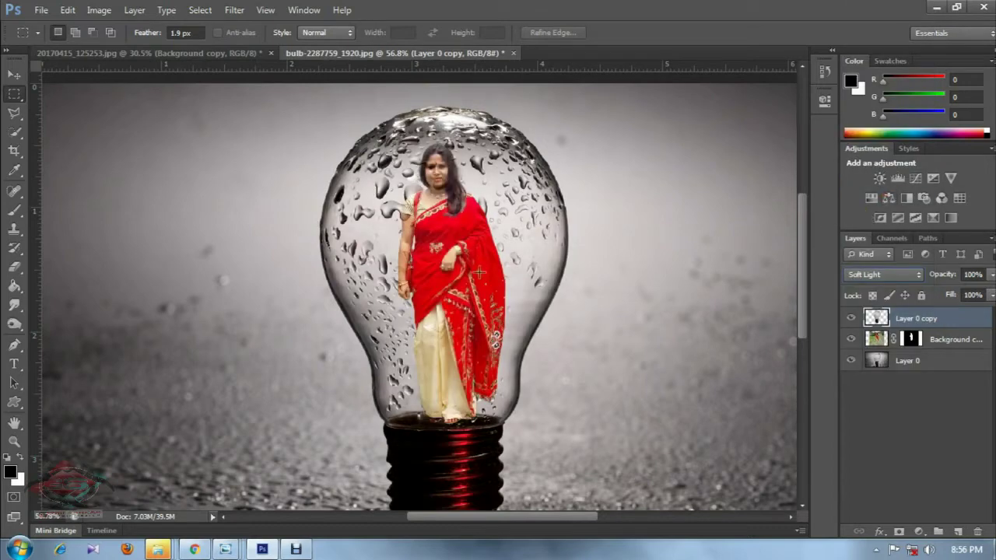
pyautogui.click(14, 75)
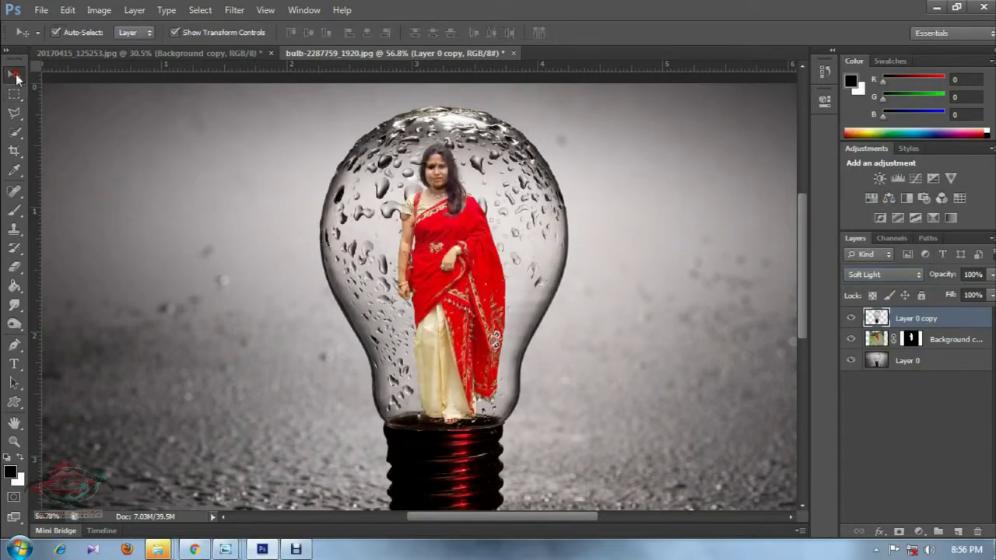
# - Scale the woman's Background copy layer down to about 97.84%
pyautogui.click(938, 339)
pyautogui.scroll(-1, 457, 252)
pyautogui.scroll(-1, 640, 277)
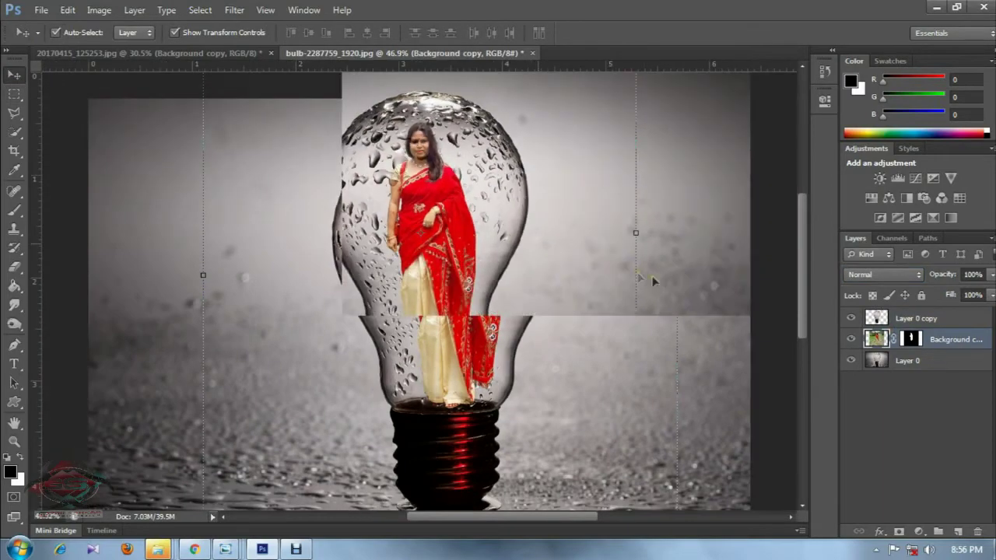
pyautogui.scroll(3, 398, 163)
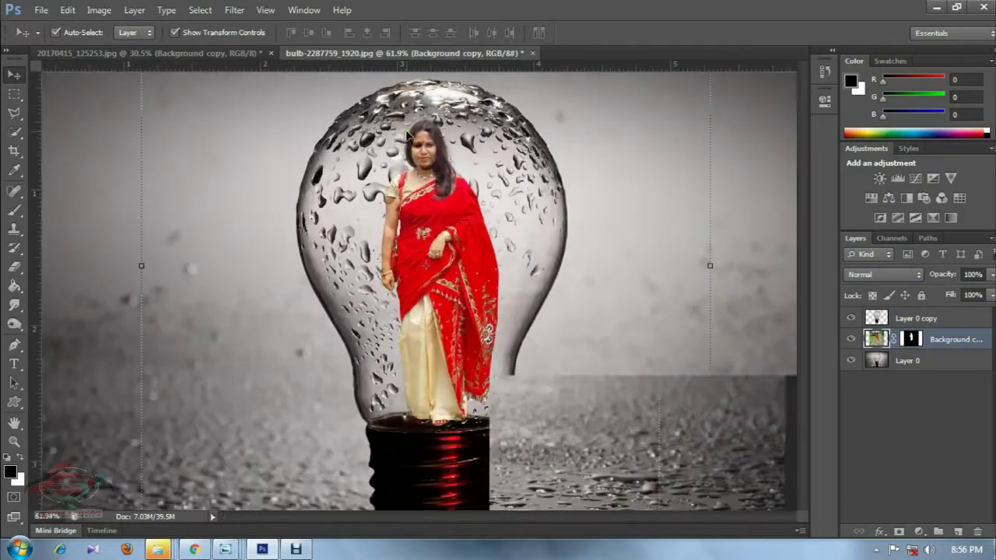
pyautogui.scroll(2, 399, 163)
pyautogui.scroll(1, 281, 442)
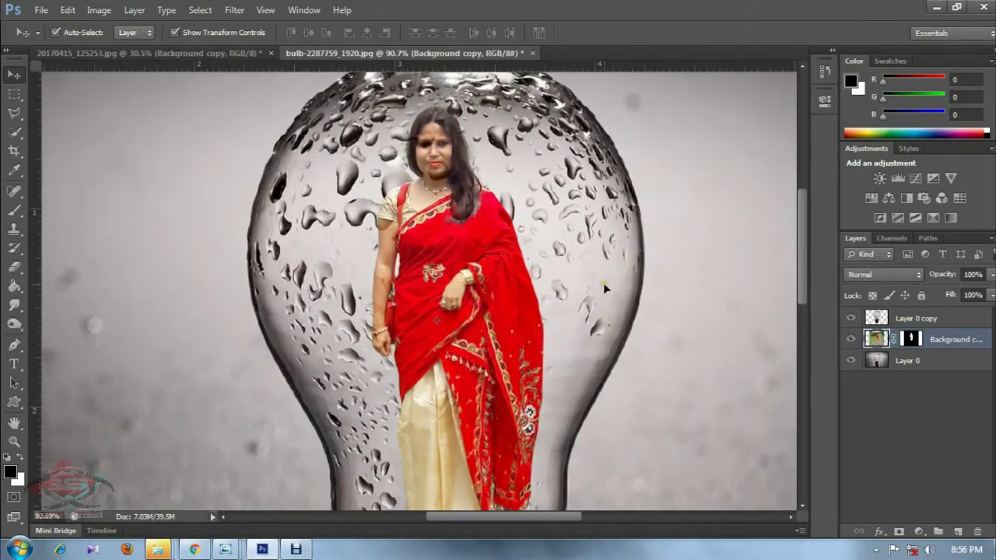
pyautogui.scroll(-1, 603, 283)
pyautogui.scroll(-1, 603, 306)
pyautogui.scroll(-1, 657, 296)
pyautogui.scroll(-1, 721, 434)
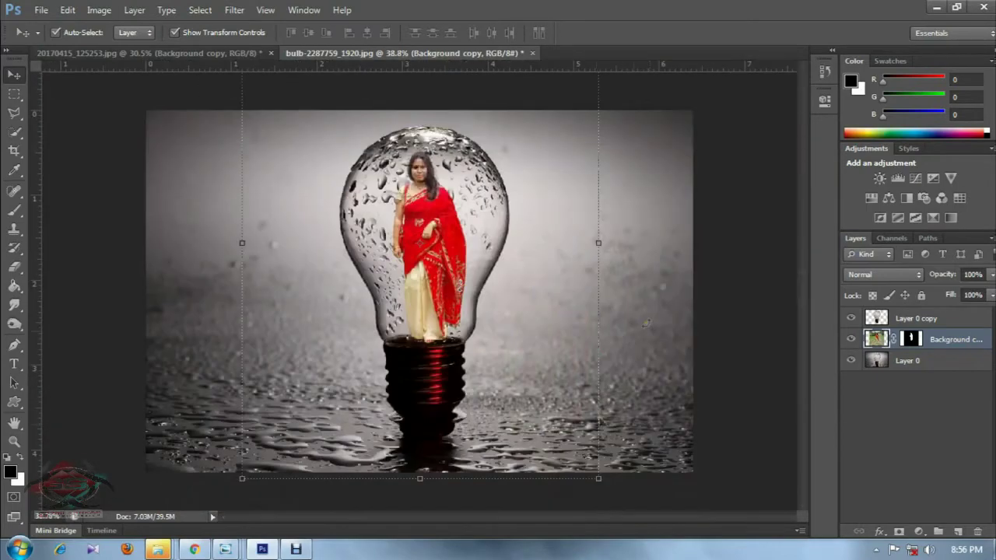
pyautogui.moveTo(594, 481); pyautogui.dragTo(590, 476)
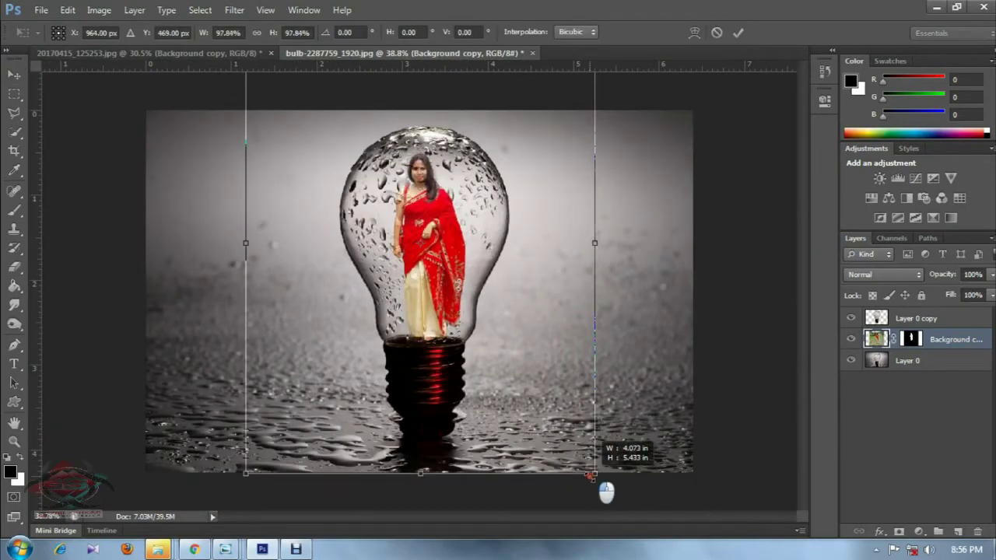
# - Nudge the woman a few pixels lower inside the bulb and apply the transform
pyautogui.press('Down')
pyautogui.press('Down')
pyautogui.press('Down')
pyautogui.press('Down')
pyautogui.press('Down')
pyautogui.press('Down')
pyautogui.press('Down')
pyautogui.press('Down')
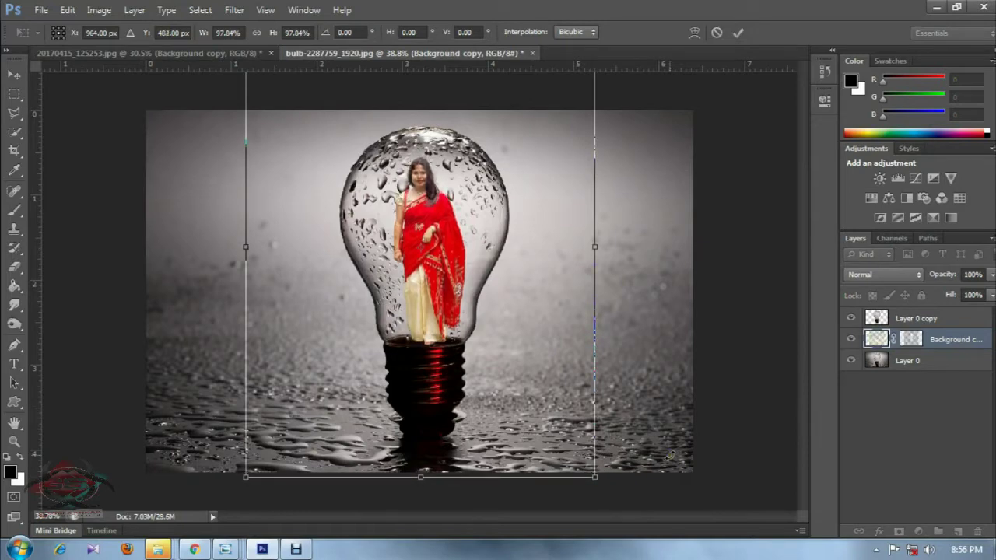
pyautogui.press('Down')
pyautogui.press('Down')
pyautogui.scroll(2, 449, 236)
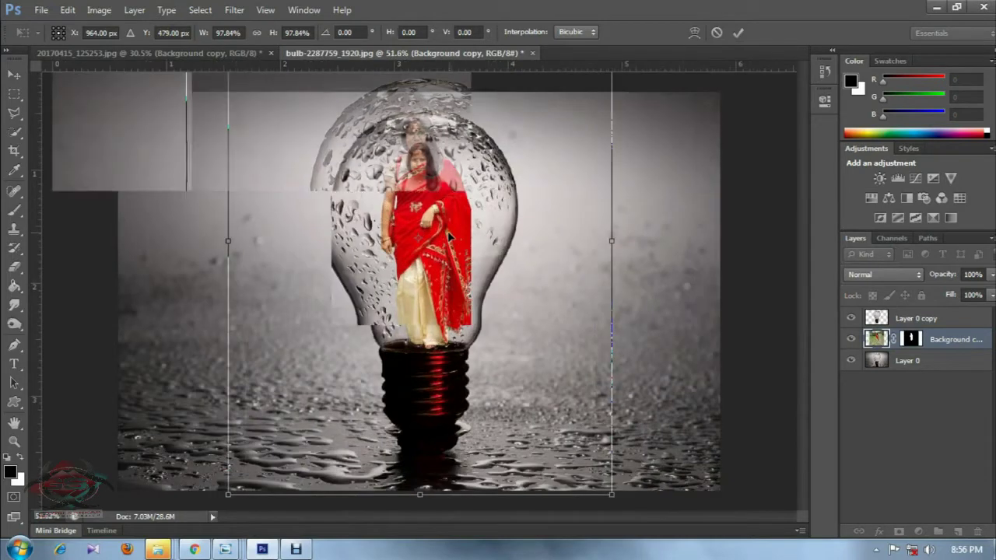
pyautogui.scroll(2, 449, 235)
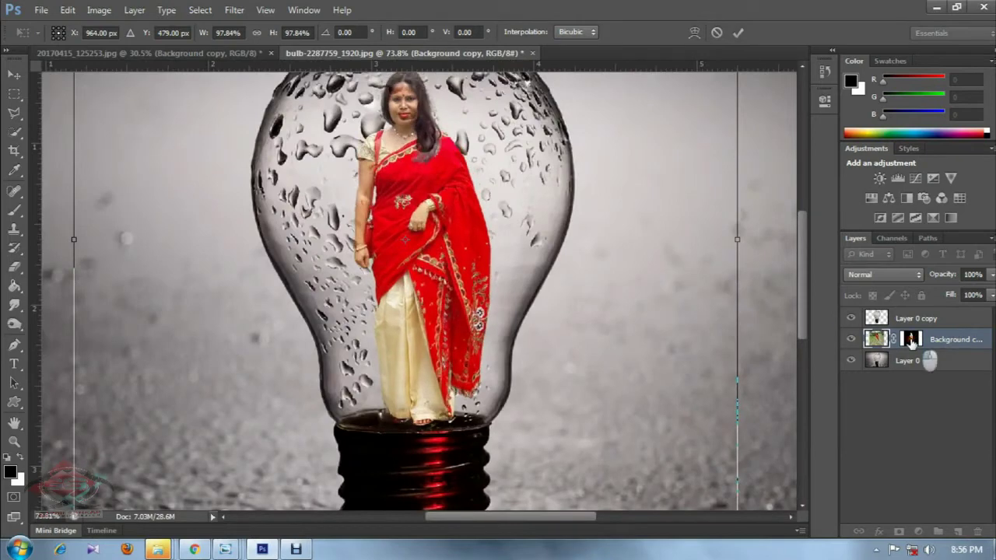
pyautogui.press('Down')
pyautogui.press('Down')
pyautogui.press('Down')
pyautogui.press('Down')
pyautogui.press('Down')
pyautogui.press('Down')
pyautogui.press('Down')
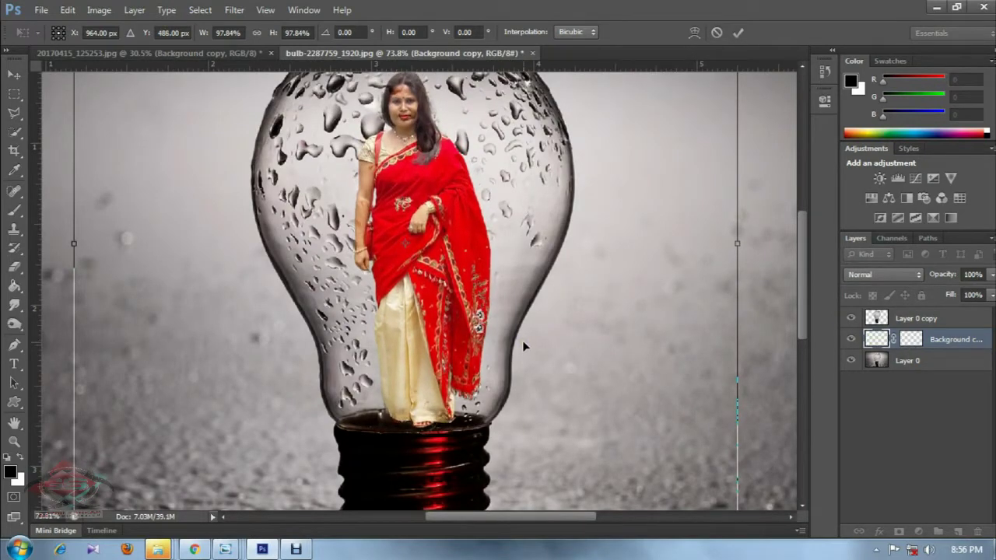
pyautogui.press('Down')
pyautogui.press('Down')
pyautogui.press('Down')
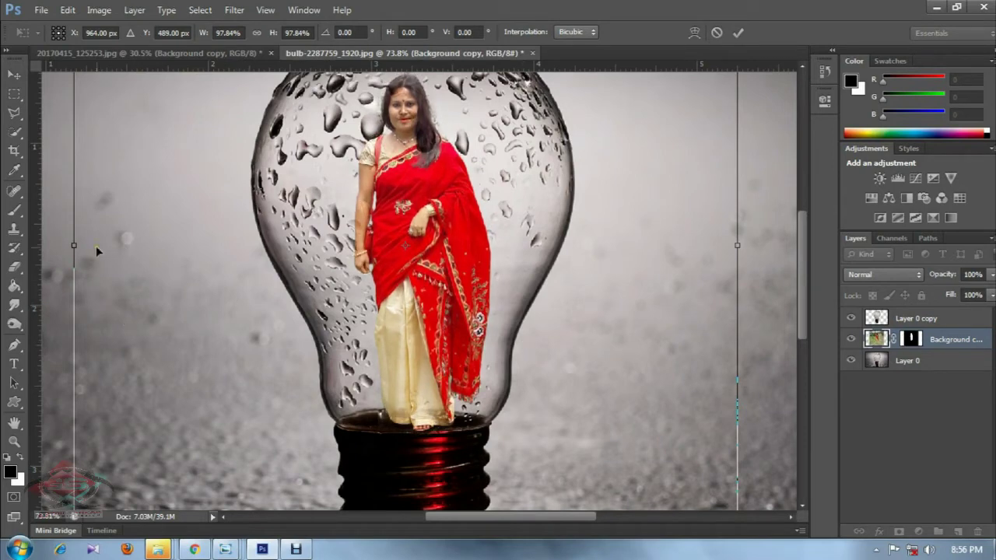
pyautogui.click(17, 211)
pyautogui.click(456, 215)
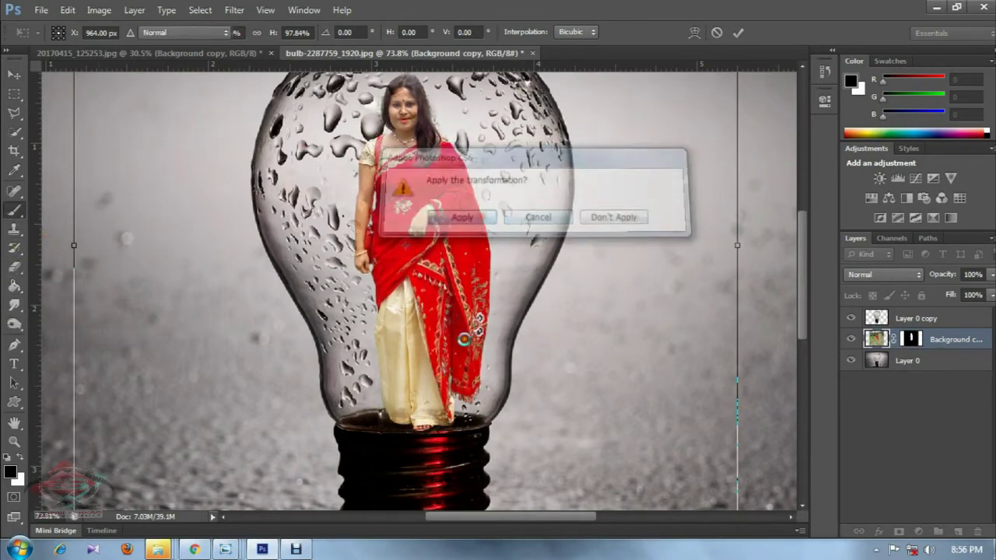
# - Paint the woman's layer mask along the bulb base so her feet meet the glass bottom
pyautogui.moveTo(414, 438); pyautogui.dragTo(431, 442)
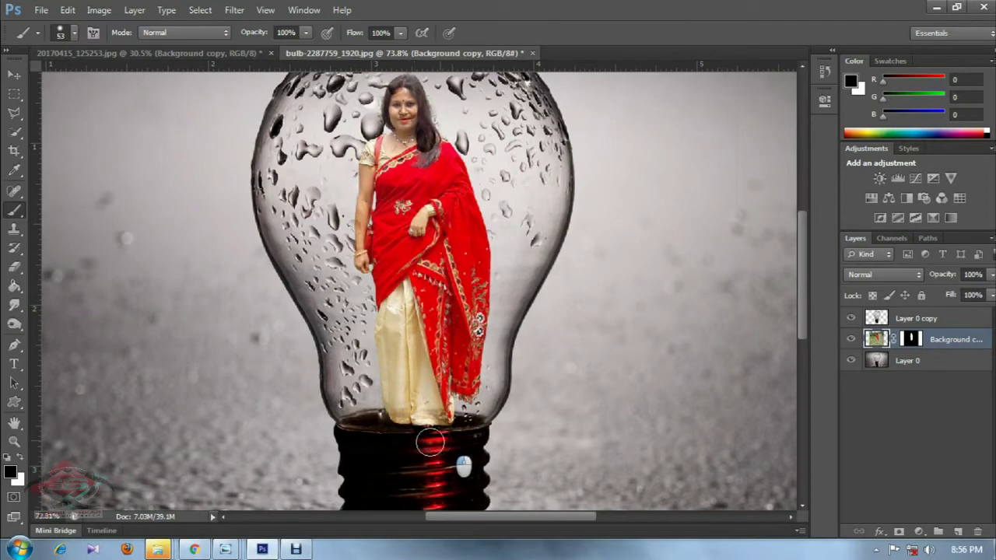
pyautogui.click(912, 340)
pyautogui.moveTo(417, 444); pyautogui.dragTo(461, 442)
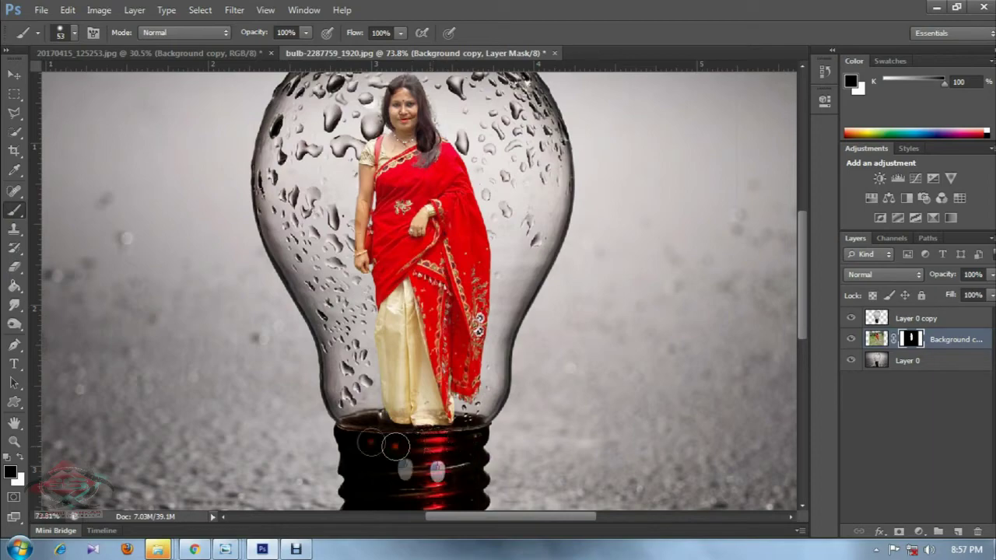
pyautogui.moveTo(462, 441); pyautogui.dragTo(351, 442)
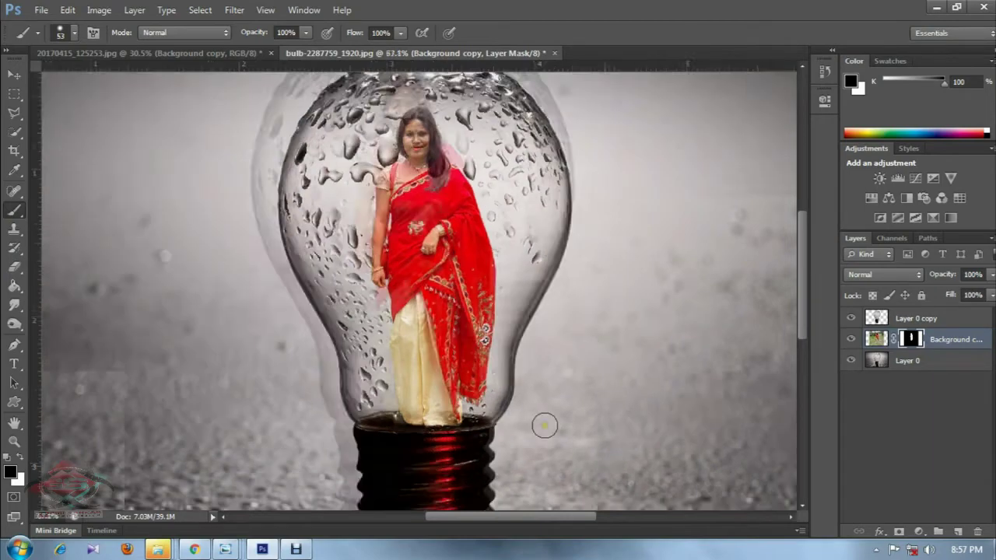
pyautogui.scroll(-5, 425, 369)
pyautogui.moveTo(437, 360); pyautogui.dragTo(463, 363)
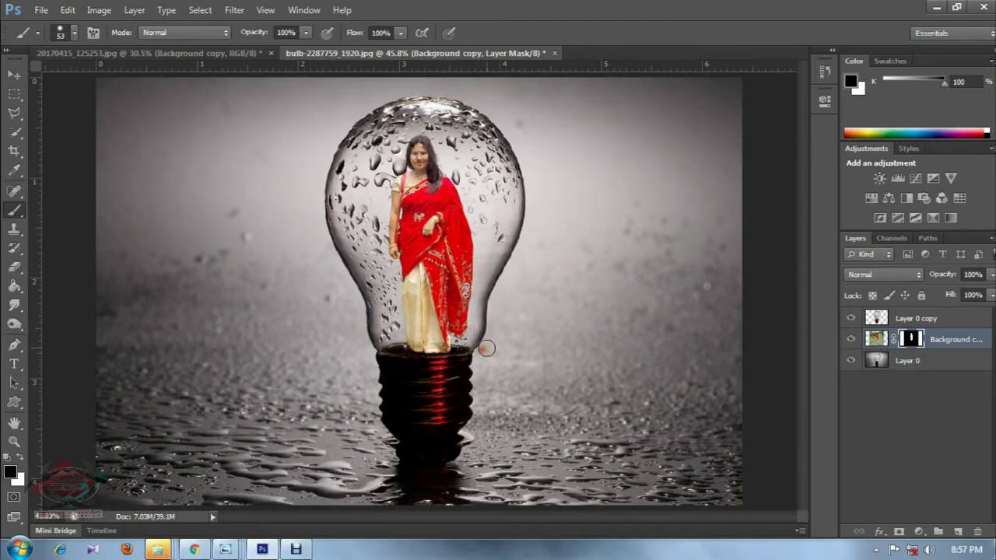
pyautogui.scroll(-1, 444, 312)
pyautogui.scroll(2, 440, 233)
pyautogui.scroll(2, 433, 168)
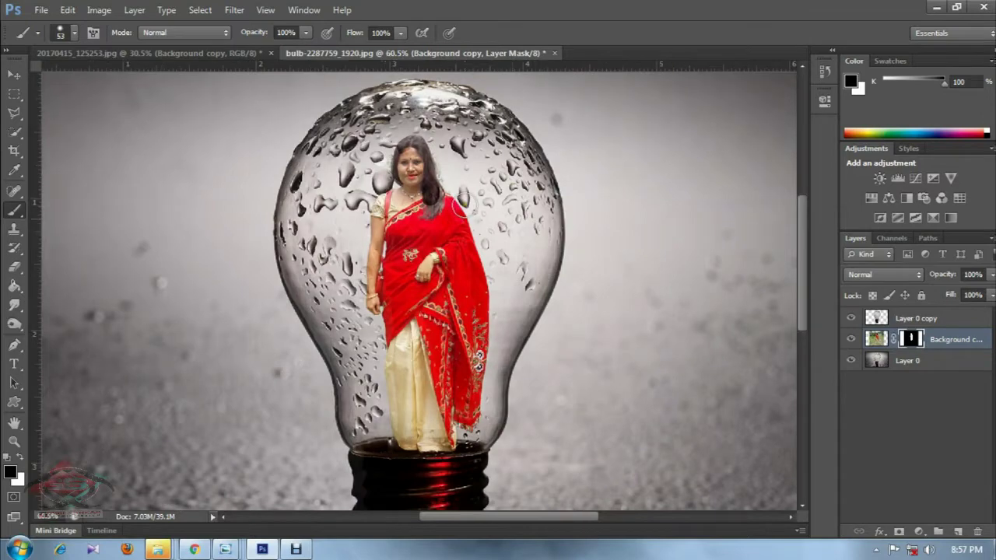
pyautogui.scroll(-1, 475, 206)
pyautogui.click(948, 317)
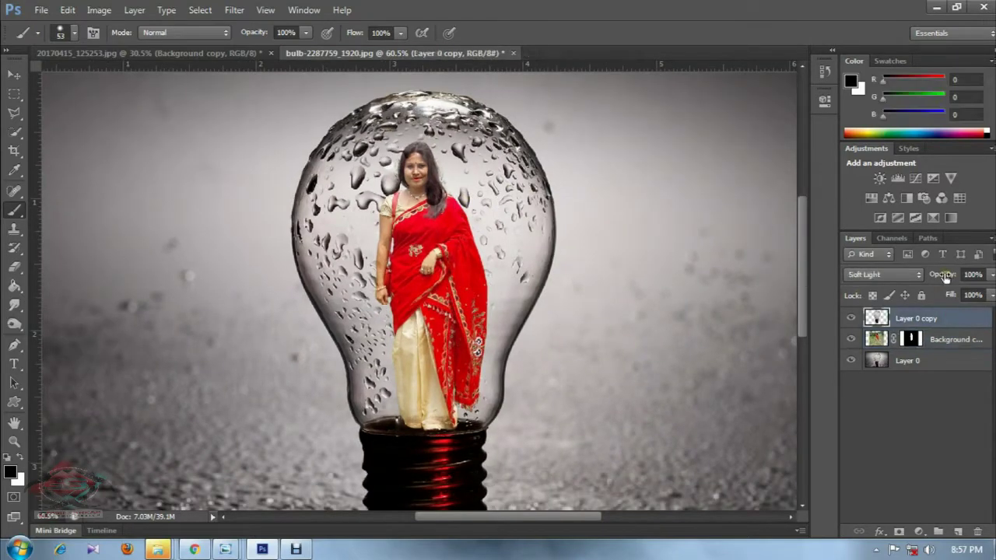
# - Blend Layer 0 copy in Soft Light at 73% opacity, then reselect the woman's layer
pyautogui.click(992, 274)
pyautogui.moveTo(982, 289)
pyautogui.mouseDown()
pyautogui.moveTo(918, 289)
pyautogui.moveTo(931, 296)
pyautogui.mouseUp()
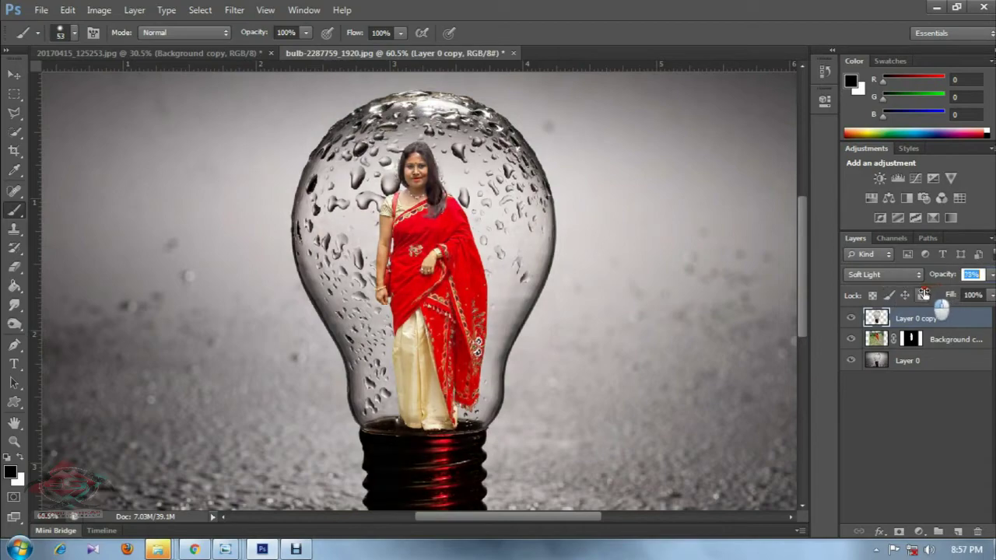
pyautogui.scroll(-1, 551, 247)
pyautogui.scroll(-1, 551, 247)
pyautogui.scroll(-2, 551, 247)
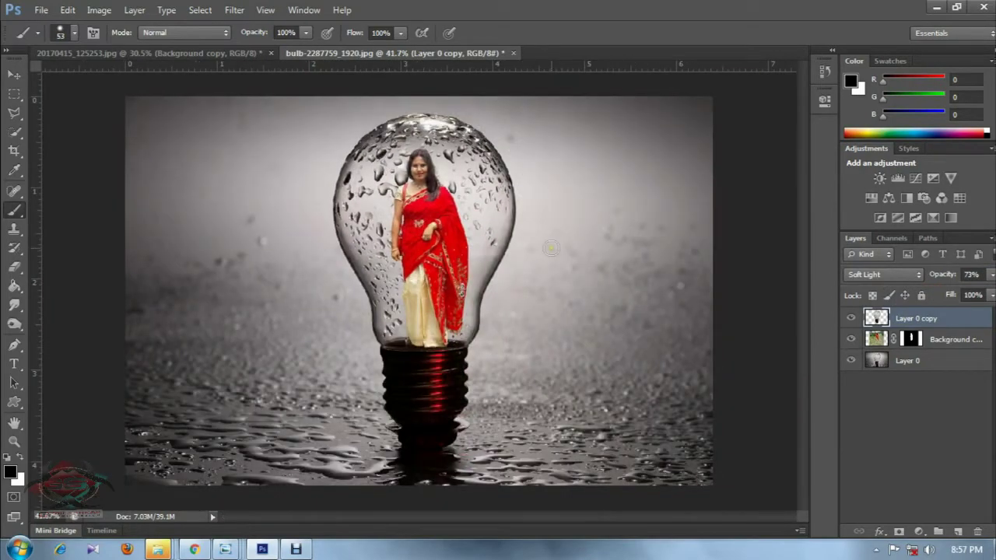
pyautogui.scroll(1, 451, 189)
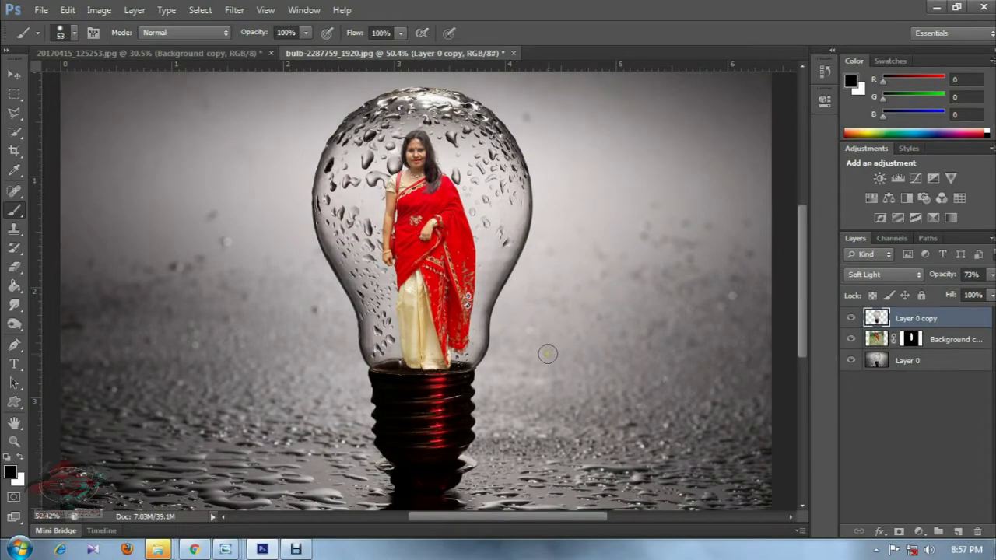
pyautogui.click(945, 340)
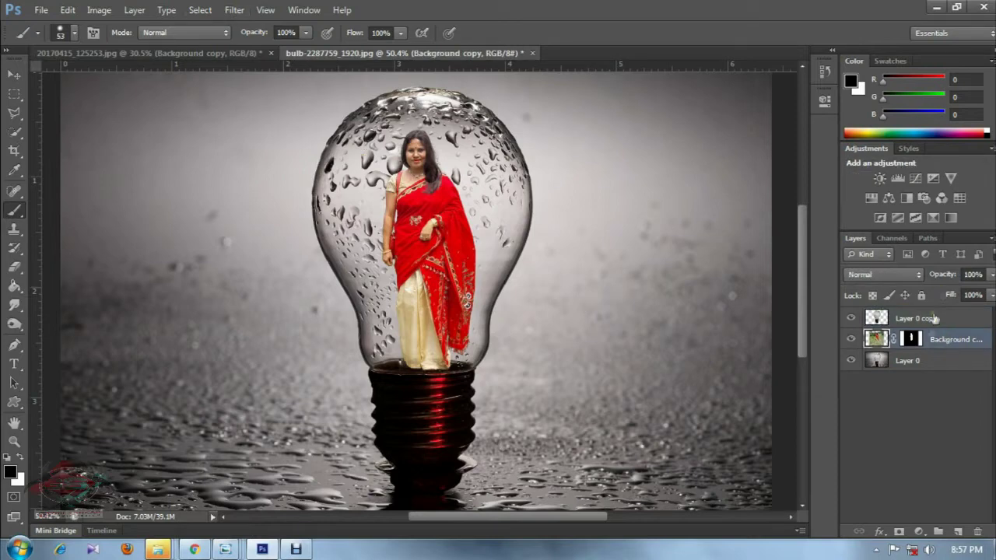
pyautogui.rightClick(912, 343)
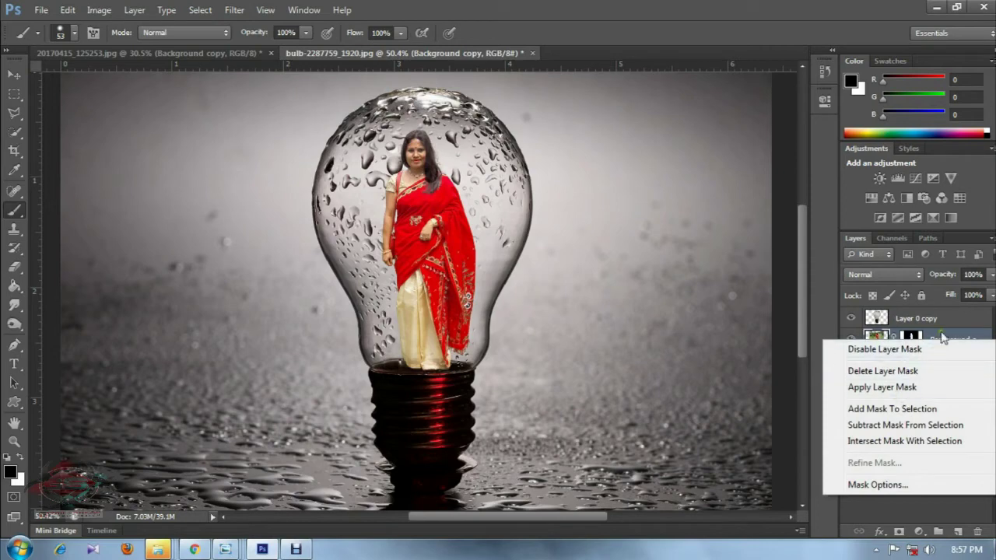
# - Duplicate the woman's layer as Background copy 2 and apply its layer mask
pyautogui.click(941, 333)
pyautogui.hotkey('ctrl', 'j')
pyautogui.rightClick(910, 340)
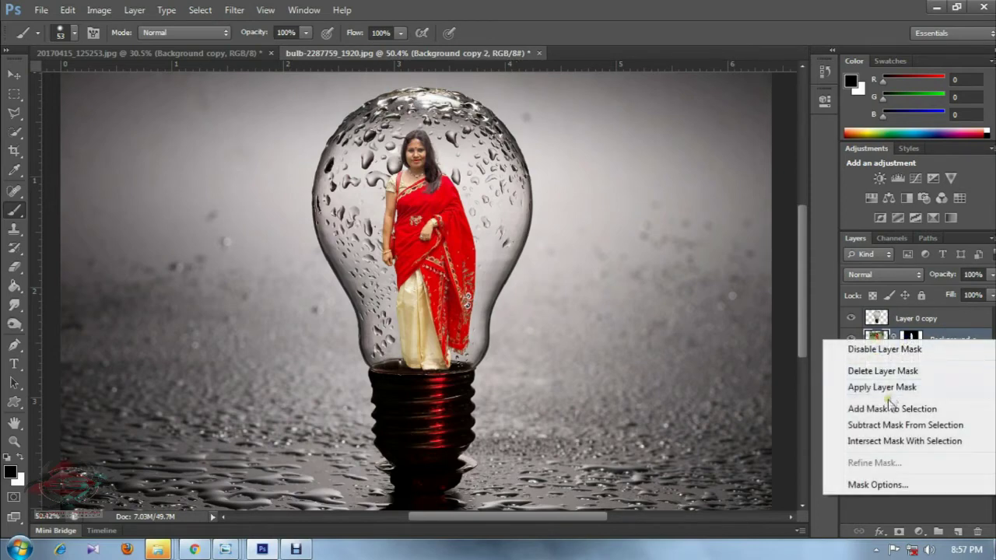
pyautogui.click(894, 389)
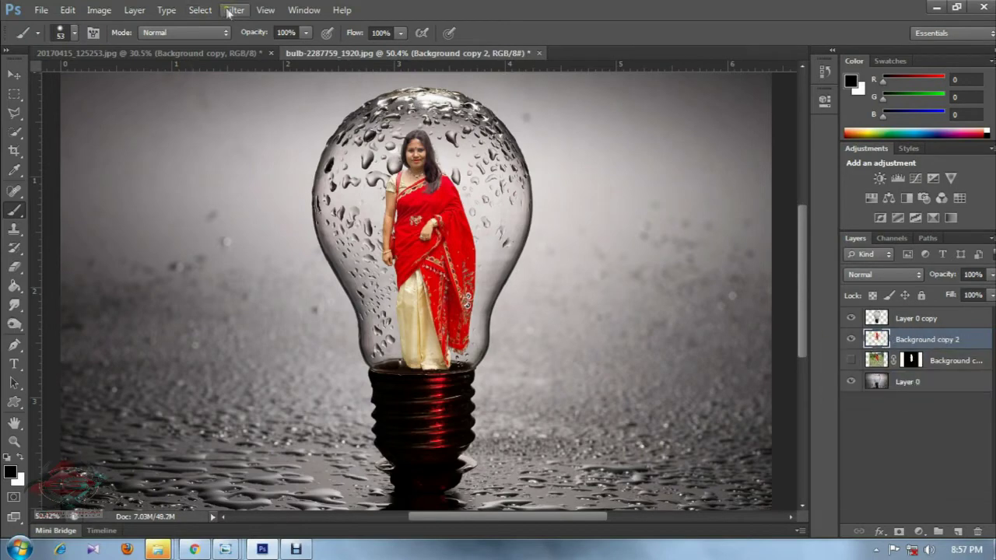
pyautogui.click(230, 10)
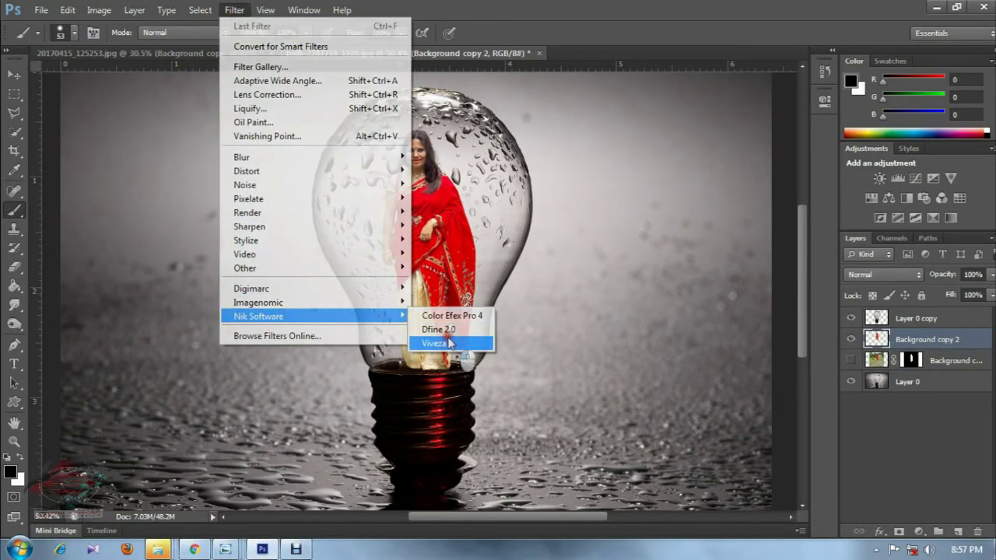
# - Apply Viveza 2 with Structure at 70% to the woman, then hide Background copy 2
pyautogui.click(450, 343)
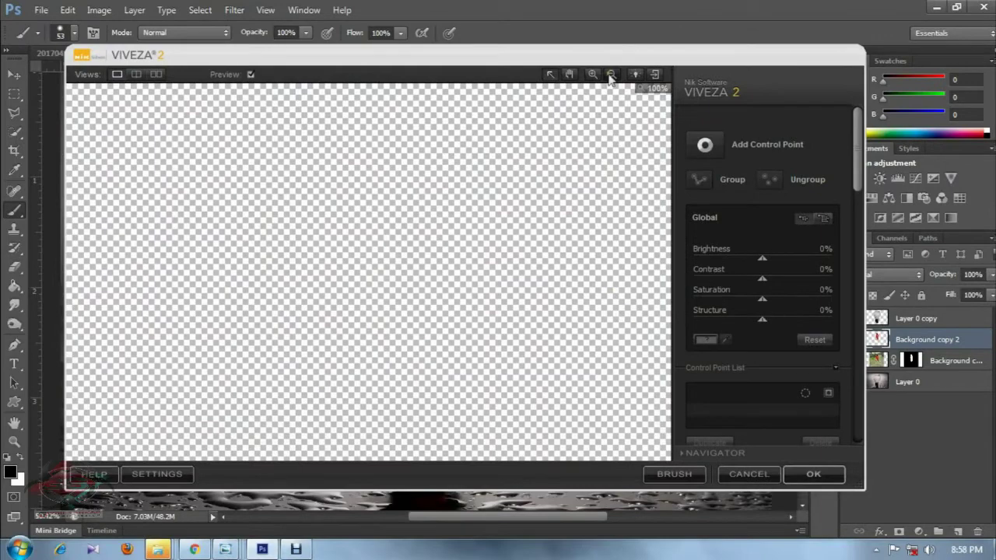
pyautogui.click(612, 76)
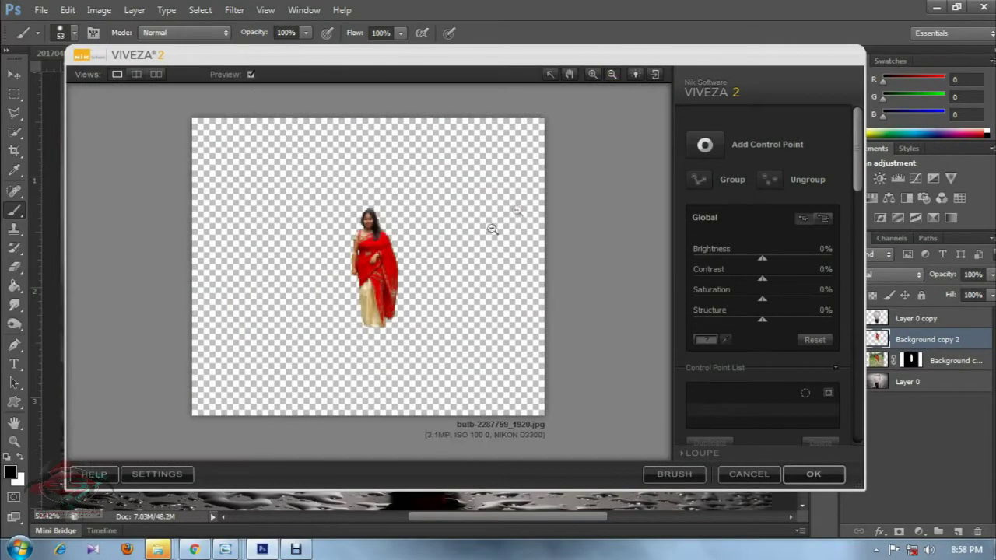
pyautogui.click(389, 235)
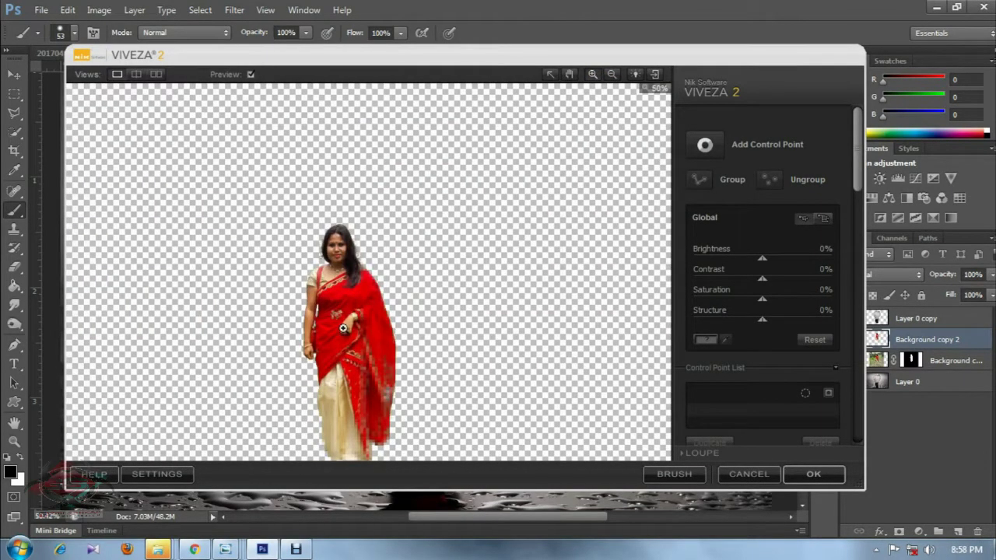
pyautogui.click(341, 329)
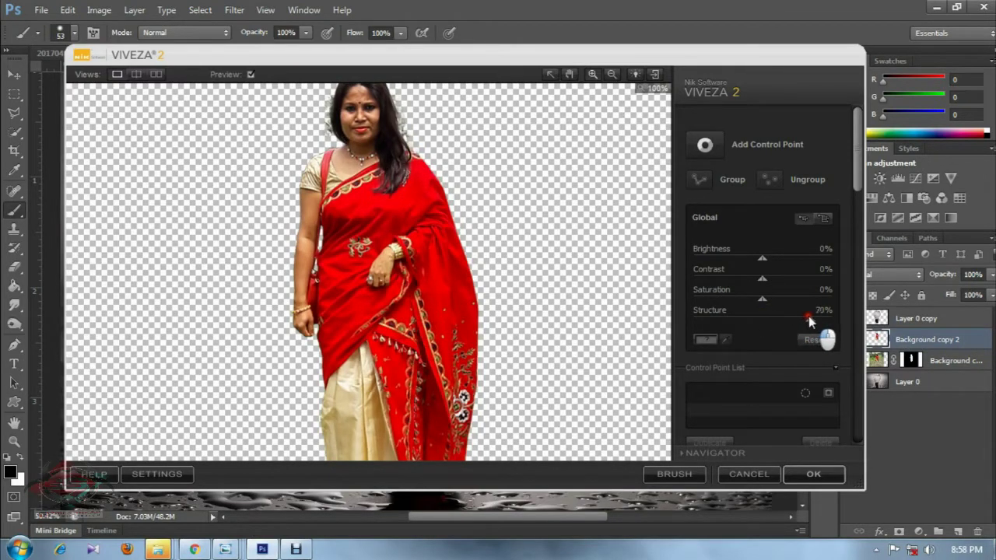
pyautogui.click(811, 477)
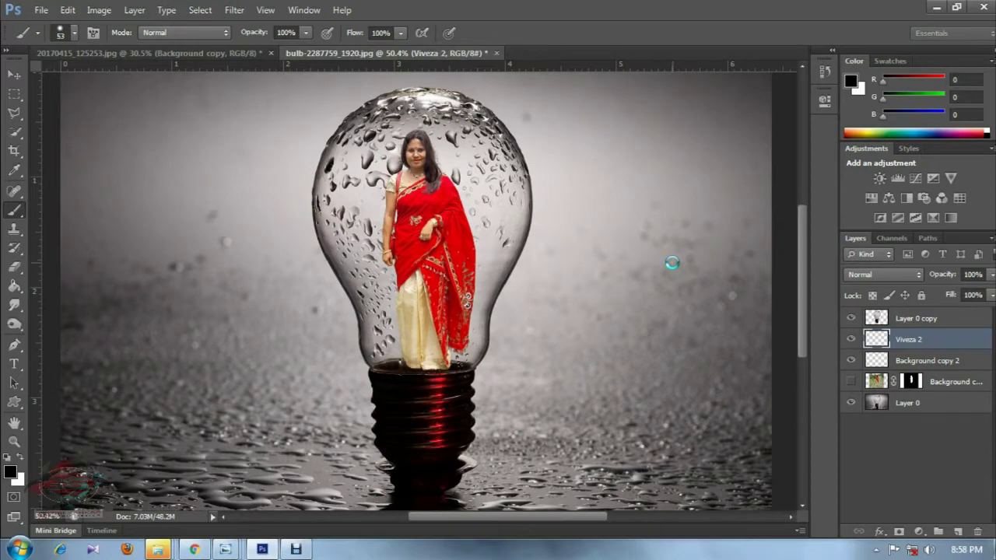
pyautogui.click(852, 361)
# - Add a new layer above Viveza 2 and fill it with 50% Gray
pyautogui.scroll(3, 506, 175)
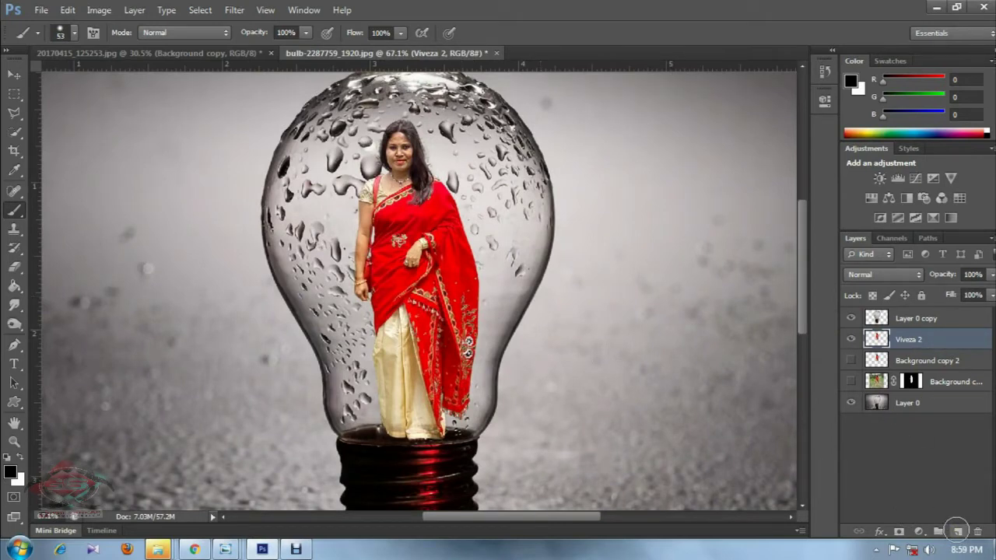
pyautogui.click(956, 531)
pyautogui.click(924, 341)
pyautogui.hotkey('shift', 'F5')
pyautogui.click(532, 162)
pyautogui.click(483, 281)
pyautogui.click(498, 234)
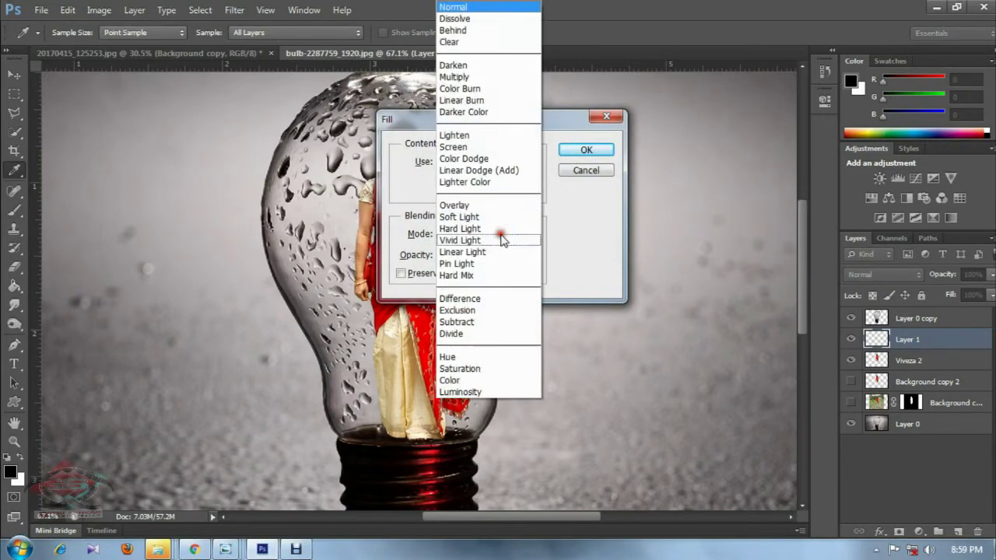
pyautogui.click(493, 217)
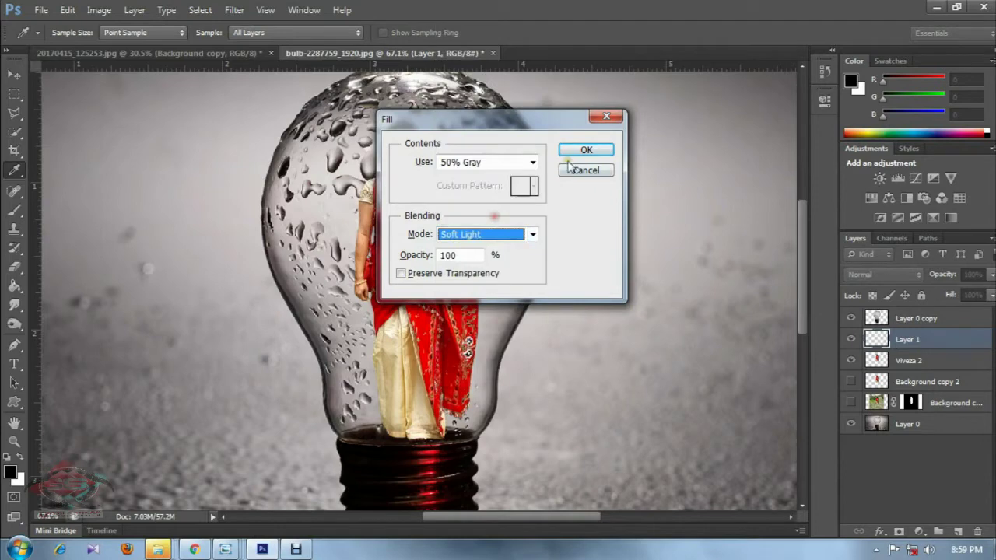
pyautogui.click(586, 150)
# - Set the gray layer to Overlay and clip it to Viveza 2
pyautogui.press('b')
pyautogui.click(883, 274)
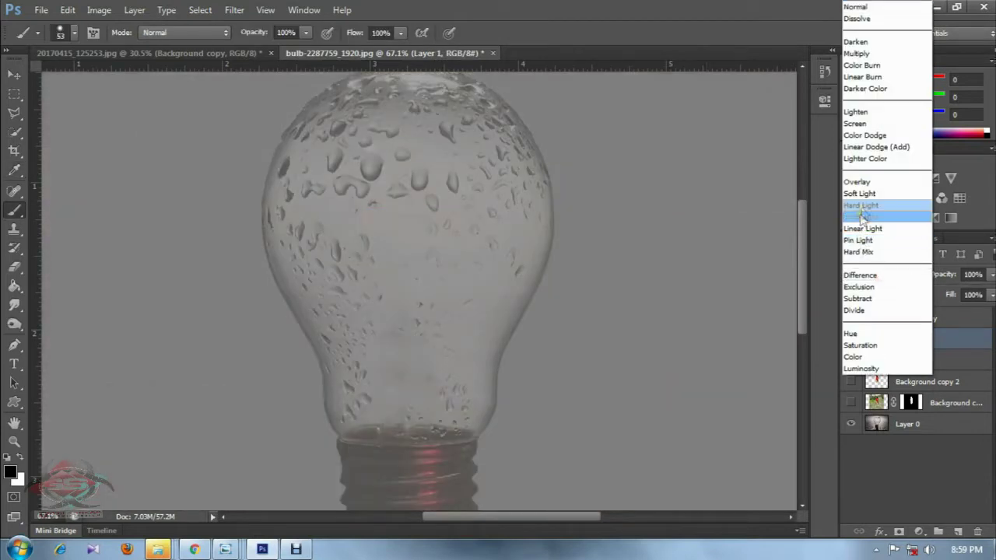
pyautogui.click(864, 182)
pyautogui.rightClick(929, 339)
pyautogui.click(856, 217)
# - Dodge highlights on the red sari and the woman's hair with an enlarged brush
pyautogui.click(16, 323)
pyautogui.rightClick(16, 323)
pyautogui.click(84, 335)
pyautogui.rightClick(413, 204)
pyautogui.moveTo(482, 230); pyautogui.dragTo(504, 232)
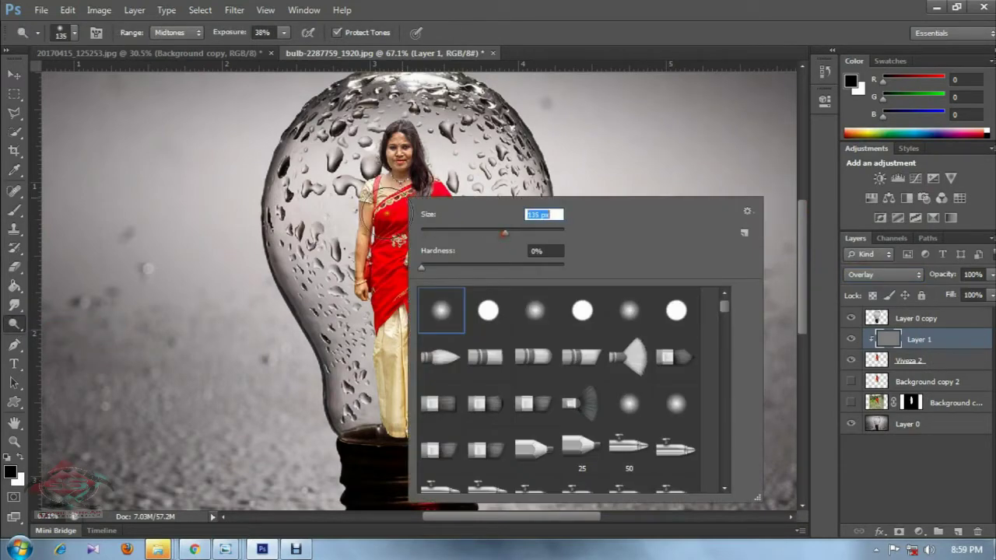
pyautogui.press('Return')
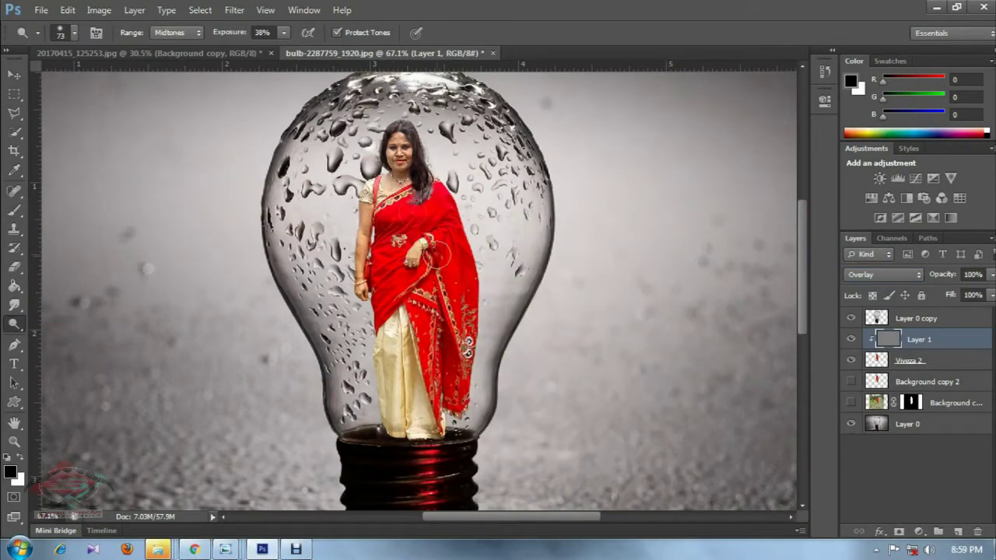
pyautogui.moveTo(442, 242); pyautogui.dragTo(438, 276)
pyautogui.moveTo(450, 235)
pyautogui.mouseDown()
pyautogui.moveTo(458, 219)
pyautogui.moveTo(474, 269)
pyautogui.mouseUp()
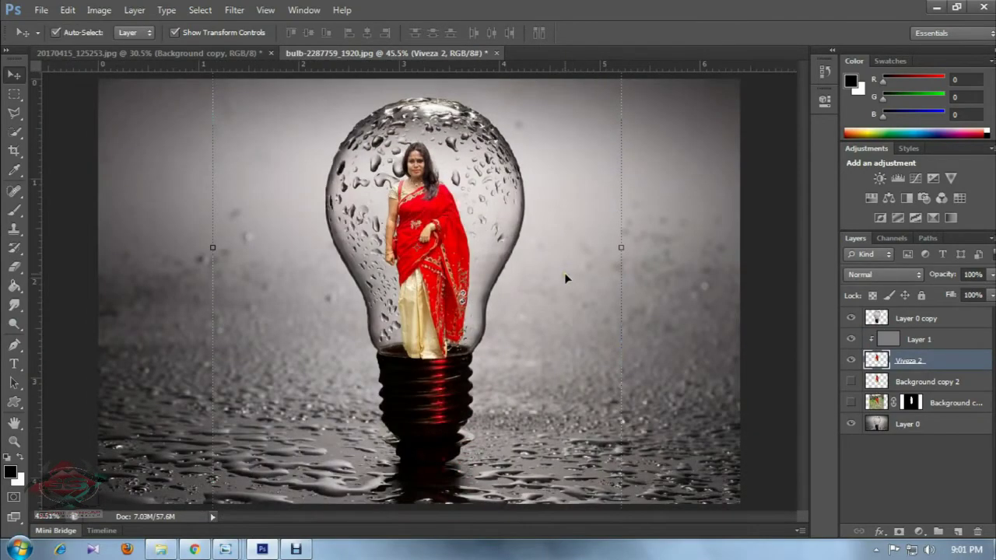
# - Scale the Viveza 2 woman to about 107.8% and move her up and left in the bulb
pyautogui.hotkey('ctrl', 't')
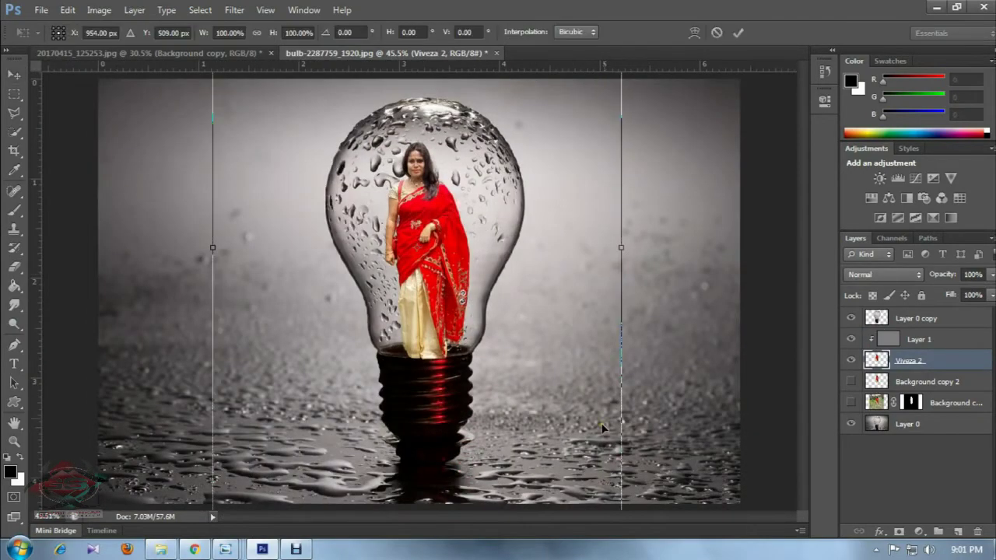
pyautogui.hotkey('ctrl', '-')
pyautogui.moveTo(571, 461); pyautogui.dragTo(584, 479)
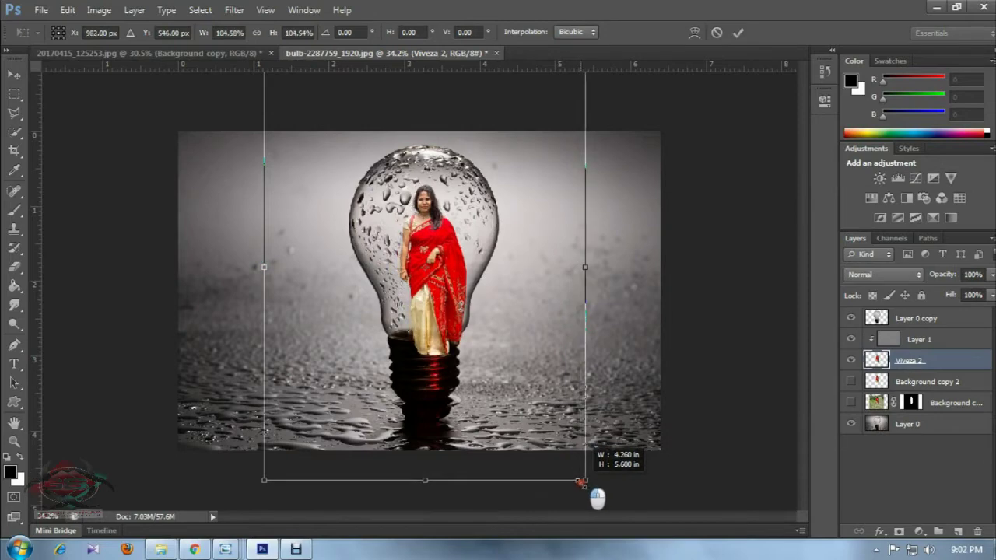
pyautogui.moveTo(488, 349)
pyautogui.mouseDown()
pyautogui.moveTo(484, 334)
pyautogui.moveTo(484, 344)
pyautogui.mouseUp()
pyautogui.press('Down')
pyautogui.press('Down')
pyautogui.press('Down')
pyautogui.press('Down')
pyautogui.press('Down')
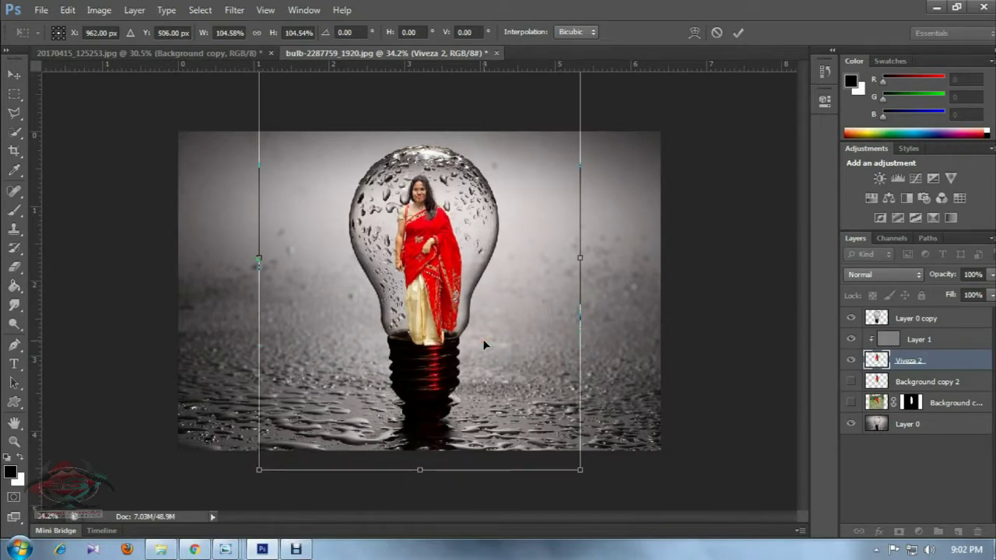
pyautogui.press('Right')
pyautogui.scroll(2, 473, 323)
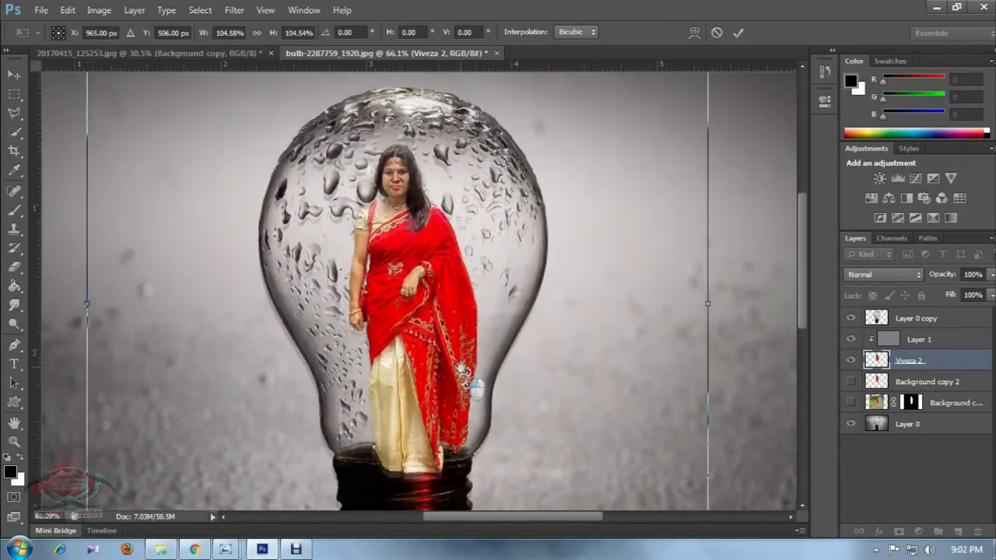
pyautogui.scroll(-3, 474, 382)
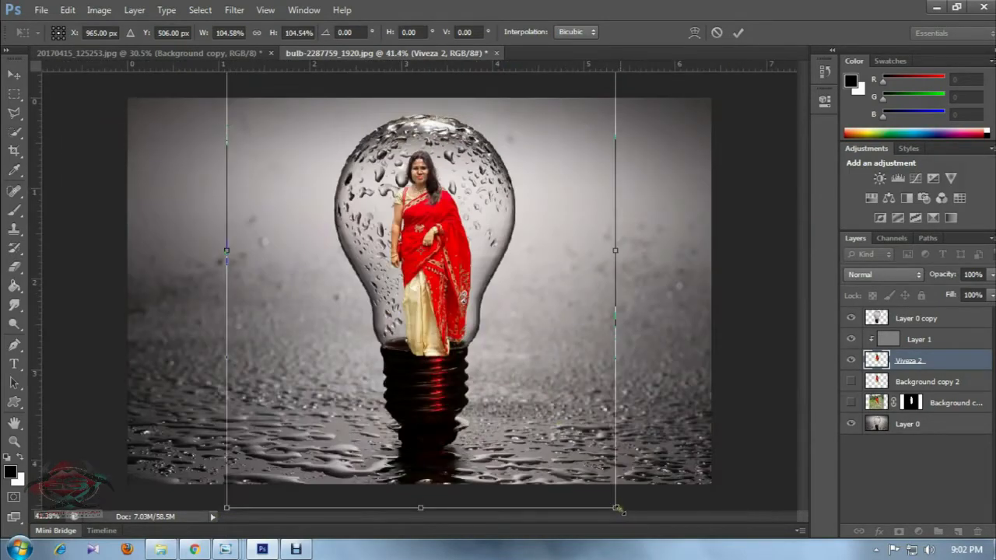
pyautogui.moveTo(618, 509); pyautogui.dragTo(640, 534)
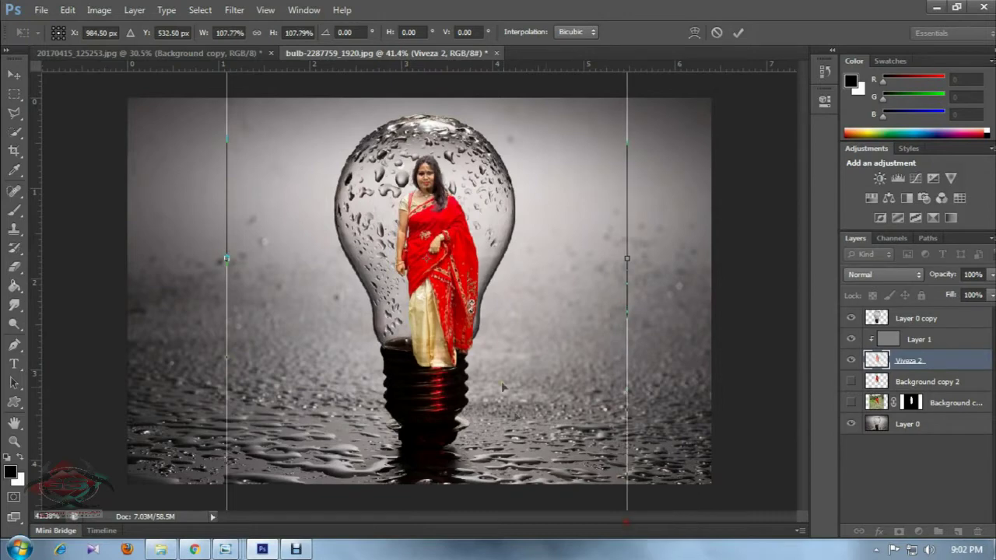
pyautogui.moveTo(492, 349); pyautogui.dragTo(482, 334)
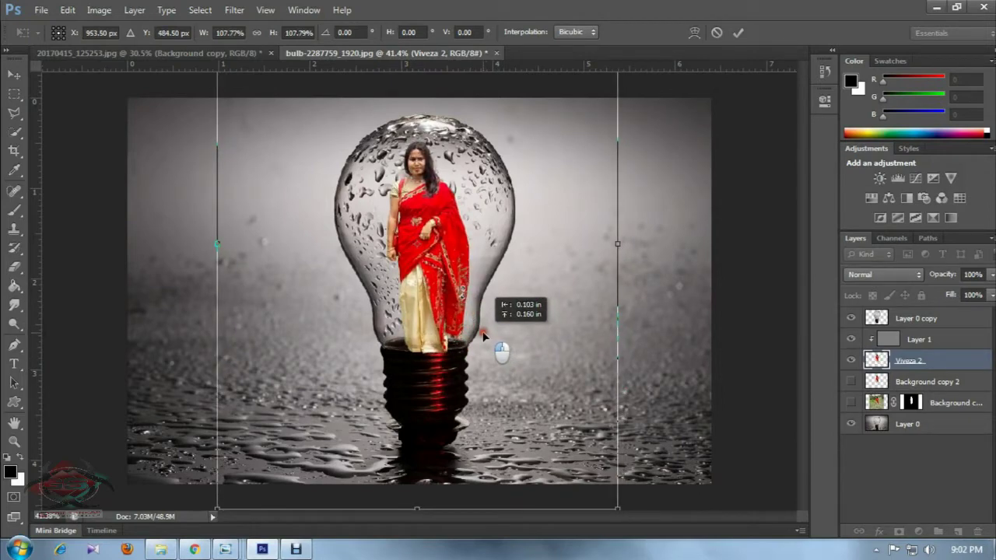
pyautogui.click(741, 34)
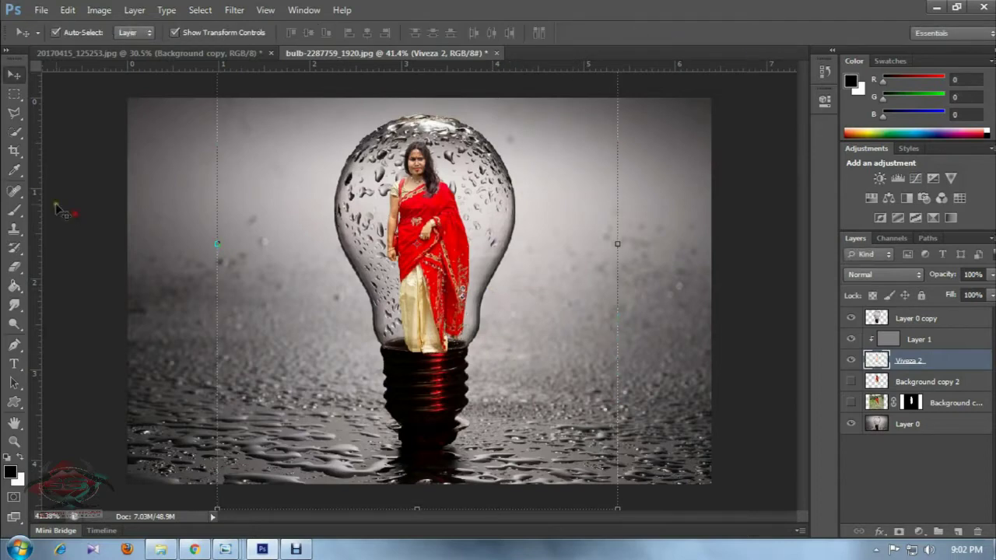
# - Add a layer mask to Viveza 2 and keep gray Layer 1 clipped to it
pyautogui.click(14, 210)
pyautogui.click(898, 532)
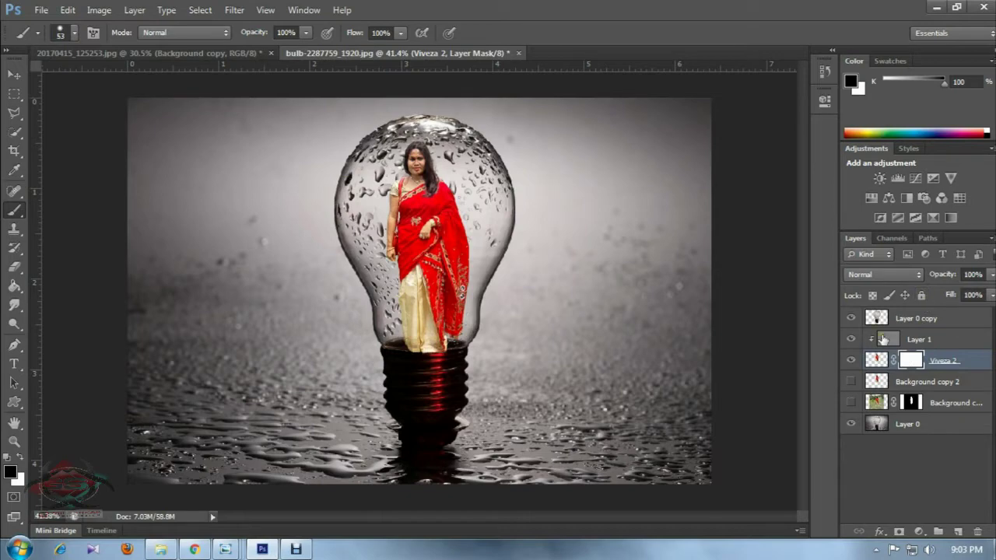
pyautogui.keyDown('alt'); pyautogui.click(866, 344); pyautogui.keyUp('alt')
# - Make Layer 0 copy visible, reset brush opacity to 100%, and reselect Viveza 2
pyautogui.click(850, 318)
pyautogui.click(922, 318)
pyautogui.click(972, 274)
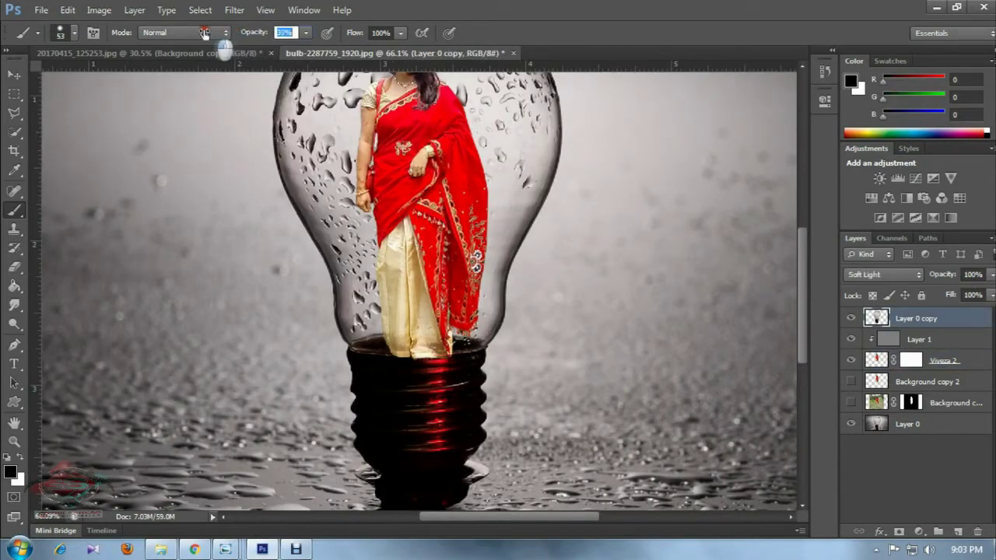
pyautogui.moveTo(395, 378)
pyautogui.mouseDown()
pyautogui.moveTo(467, 378)
pyautogui.moveTo(377, 360)
pyautogui.moveTo(470, 374)
pyautogui.moveTo(410, 375)
pyautogui.moveTo(475, 354)
pyautogui.moveTo(413, 373)
pyautogui.moveTo(471, 362)
pyautogui.mouseUp()
pyautogui.moveTo(253, 35); pyautogui.dragTo(395, 365)
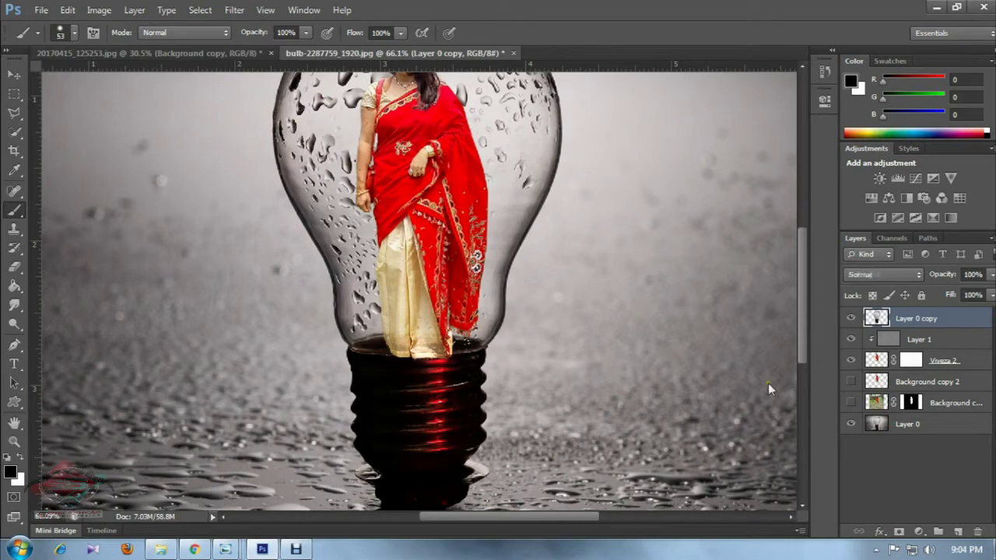
pyautogui.moveTo(912, 362)
pyautogui.mouseDown()
pyautogui.moveTo(896, 383)
pyautogui.moveTo(911, 360)
pyautogui.mouseUp()
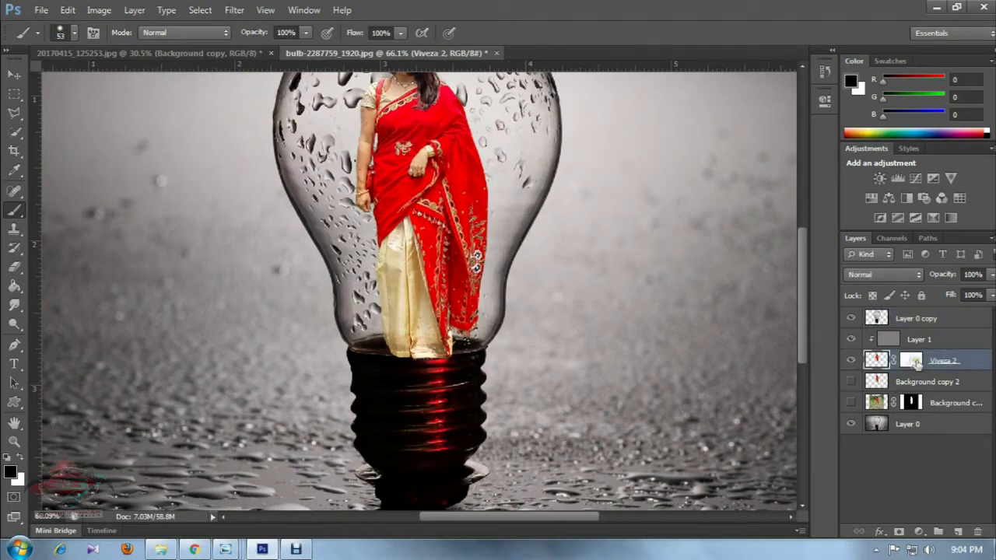
# - Mask the bottom of the dress over the bulb base at 26% brush opacity
pyautogui.moveTo(385, 369); pyautogui.dragTo(450, 365)
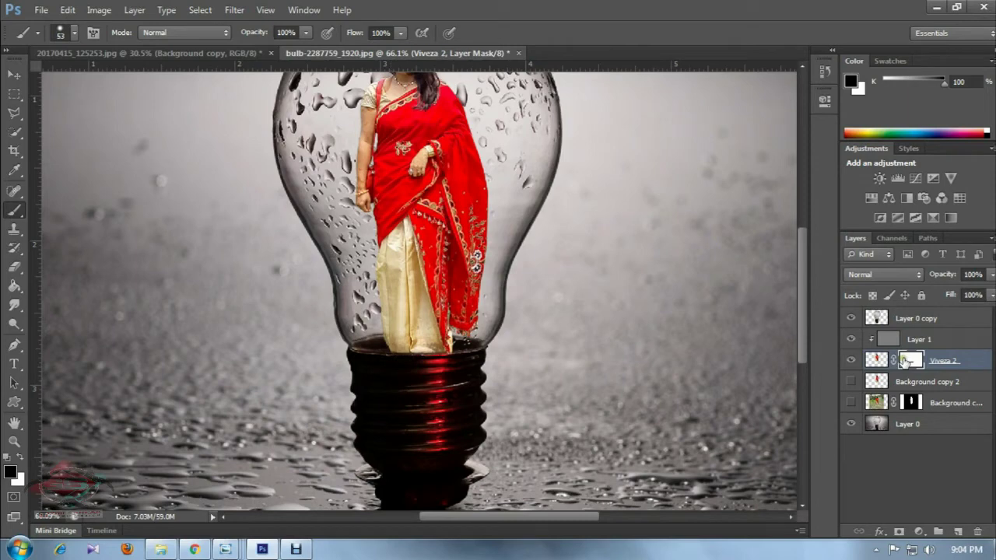
pyautogui.moveTo(246, 32); pyautogui.dragTo(204, 32)
pyautogui.scroll(-2, 458, 395)
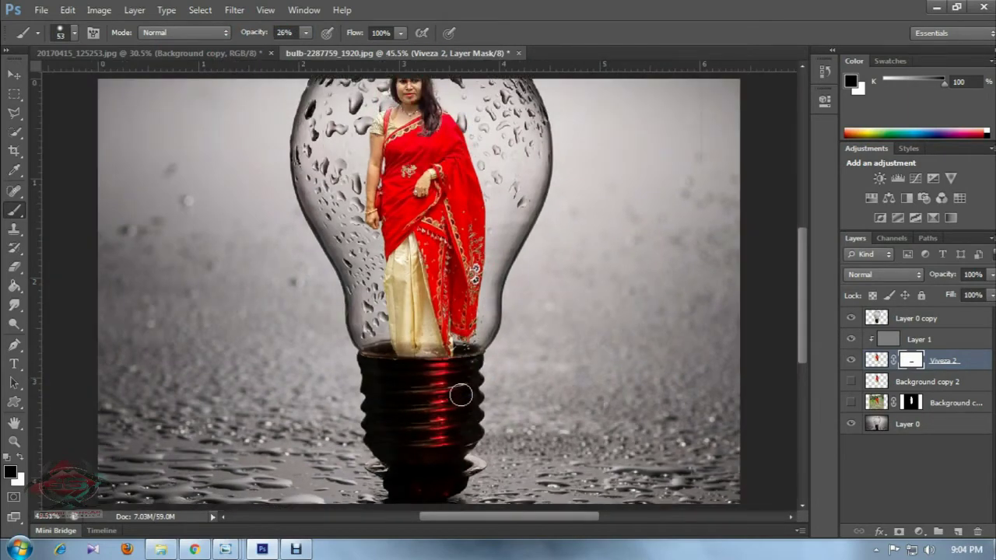
pyautogui.scroll(2, 459, 395)
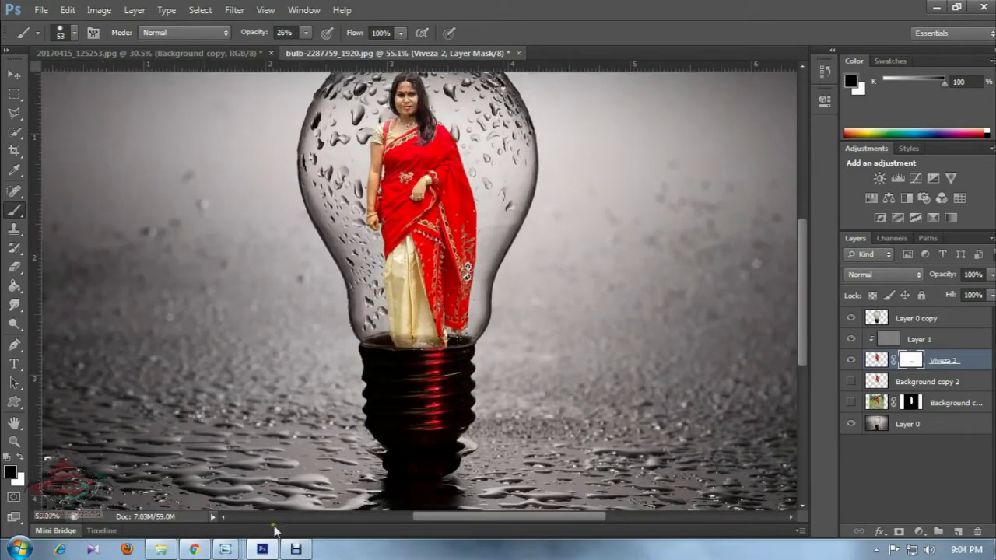
pyautogui.scroll(-1, 477, 361)
pyautogui.scroll(1, 465, 363)
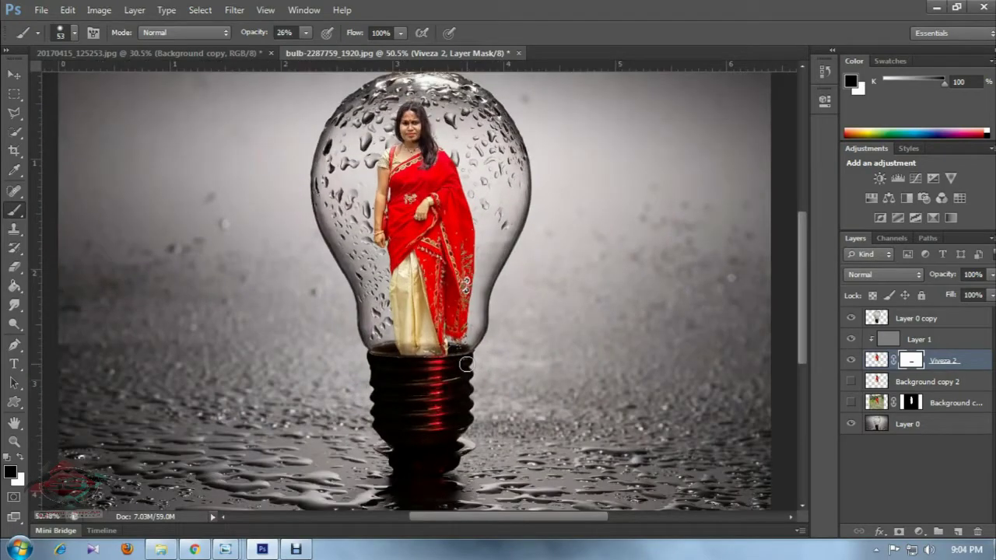
pyautogui.scroll(1, 466, 363)
pyautogui.scroll(-1, 464, 364)
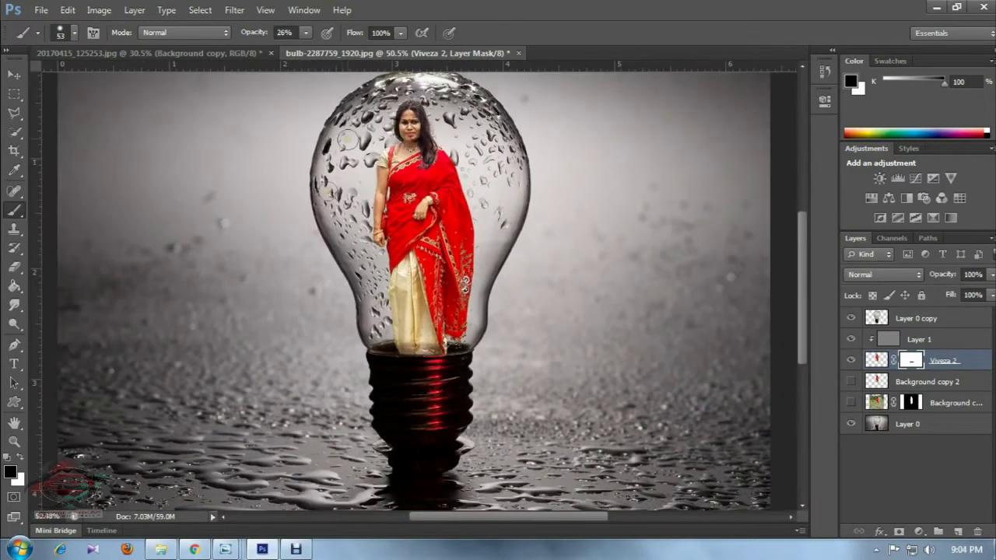
pyautogui.scroll(1, 328, 190)
pyautogui.scroll(2, 327, 190)
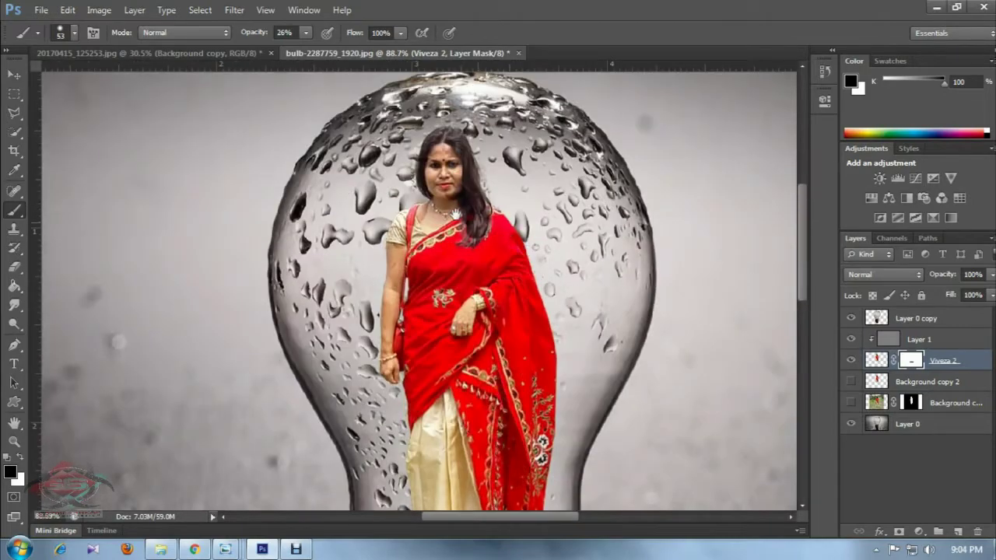
pyautogui.scroll(1, 456, 215)
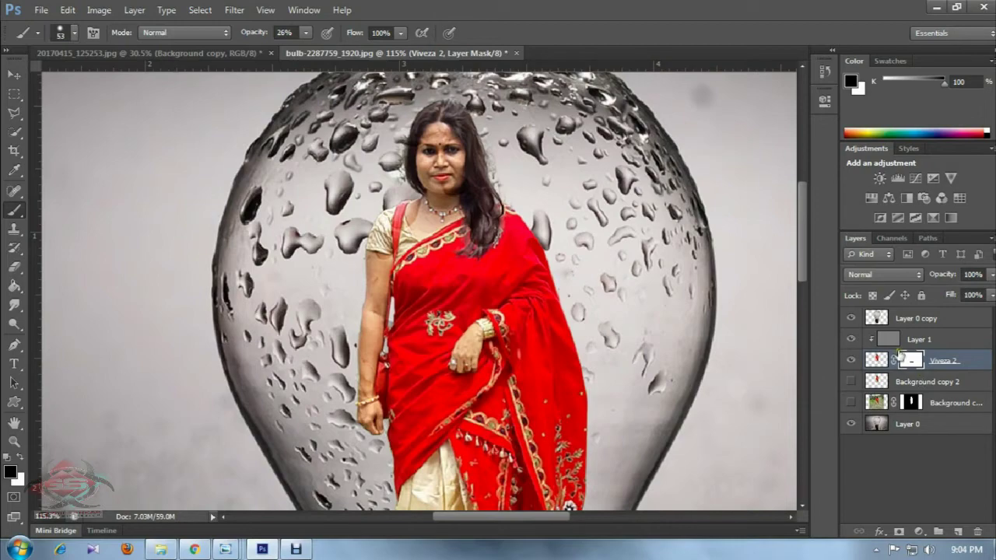
# - Select gray Layer 1 and set the Dodge tool to Midtones at 38% exposure
pyautogui.click(888, 340)
pyautogui.scroll(-1, 168, 214)
pyautogui.scroll(-1, 168, 214)
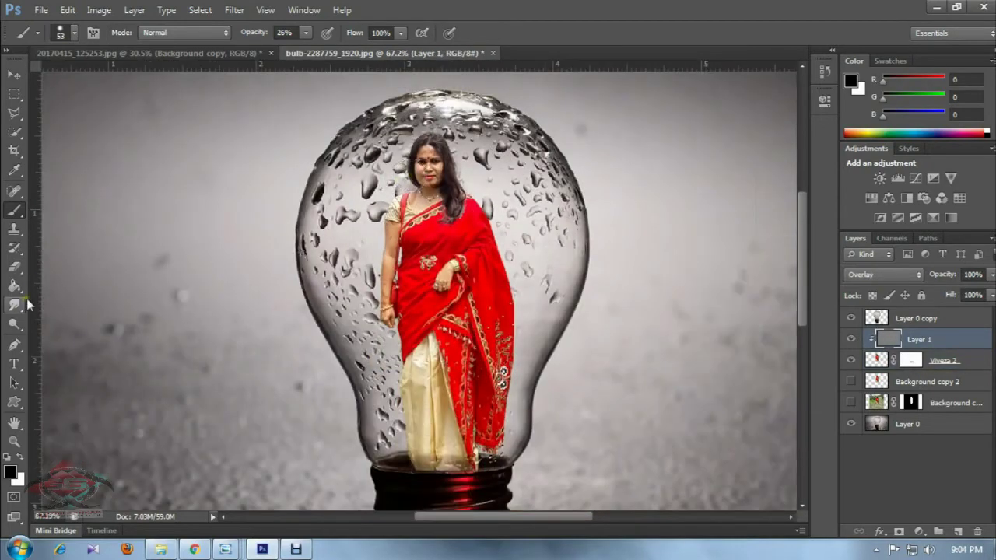
pyautogui.click(14, 323)
pyautogui.rightClick(495, 184)
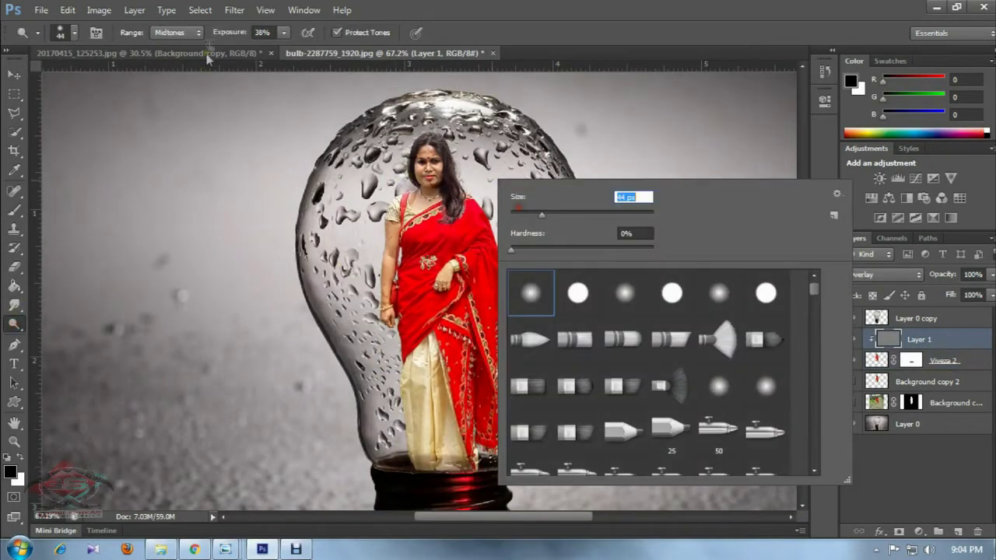
# - Dodge a spot on the cream skirt on gray Layer 1 at 27% exposure
pyautogui.press('Return')
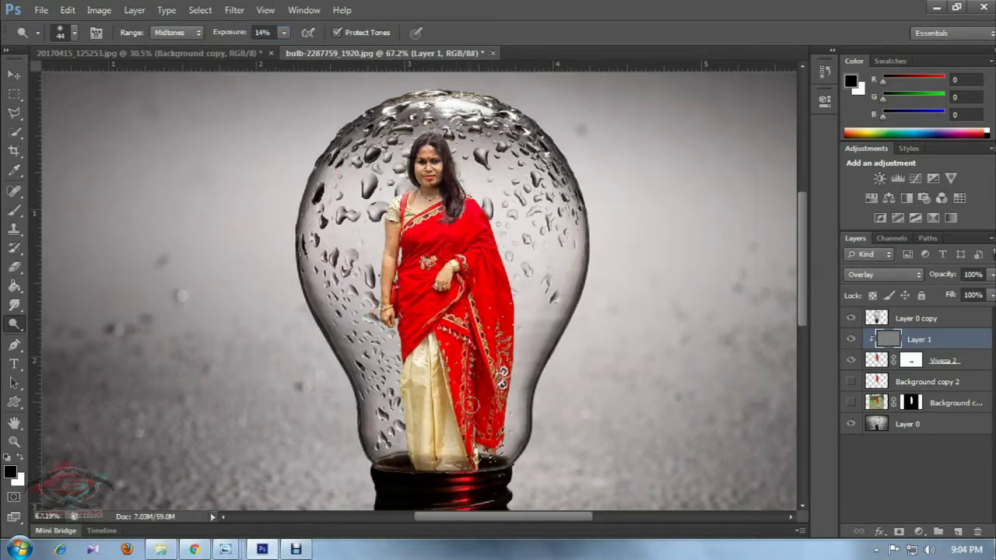
pyautogui.click(419, 405)
pyautogui.rightClick(16, 322)
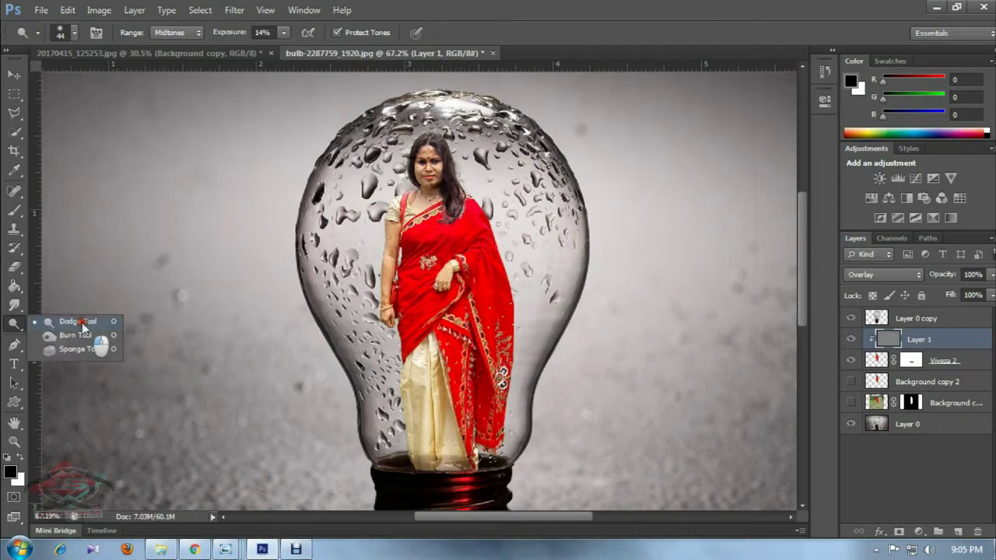
pyautogui.click(74, 336)
# - Burn along the sari's edge and lower hem with a 19 px brush
pyautogui.rightClick(467, 268)
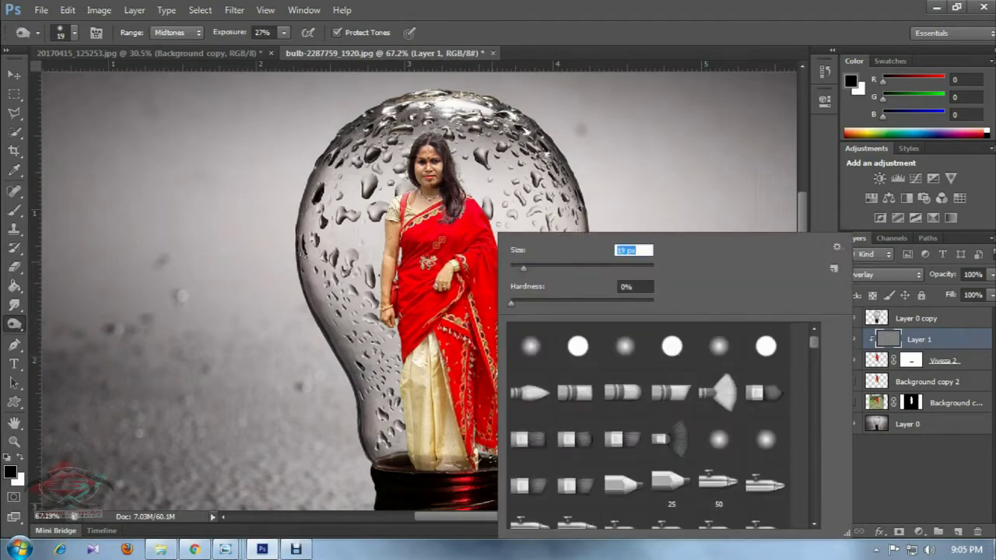
pyautogui.press('Return')
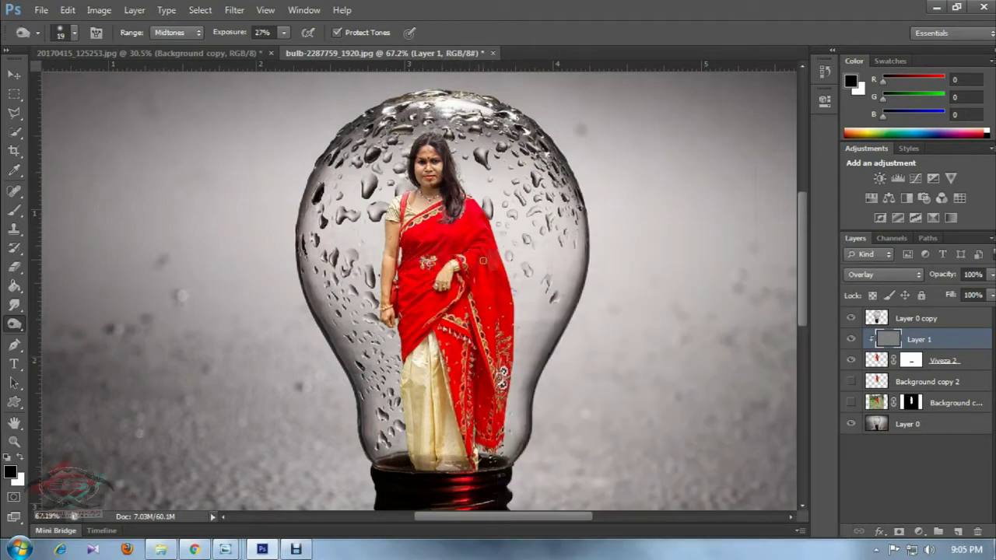
pyautogui.moveTo(484, 261); pyautogui.dragTo(494, 305)
pyautogui.moveTo(501, 376); pyautogui.dragTo(501, 382)
pyautogui.scroll(-1, 502, 381)
pyautogui.scroll(-1, 483, 389)
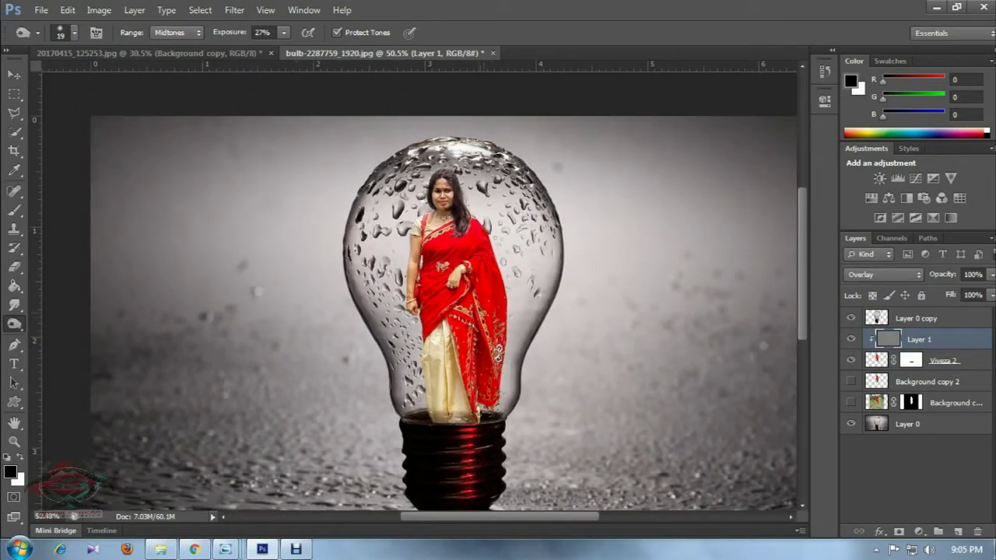
pyautogui.scroll(1, 451, 405)
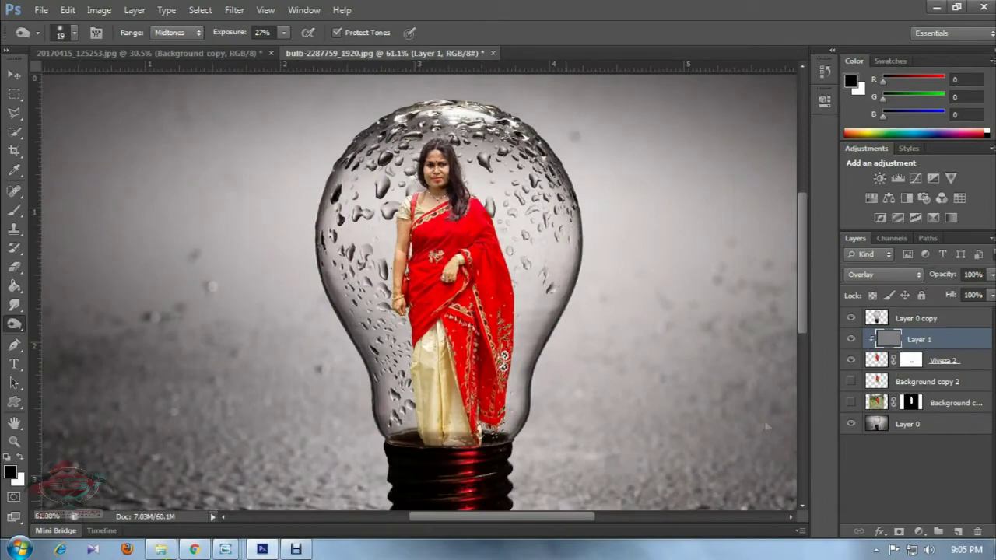
pyautogui.click(94, 475)
# - Open the underwater photo in Adobe Photoshop CS6
pyautogui.rightClick(503, 260)
pyautogui.click(696, 281)
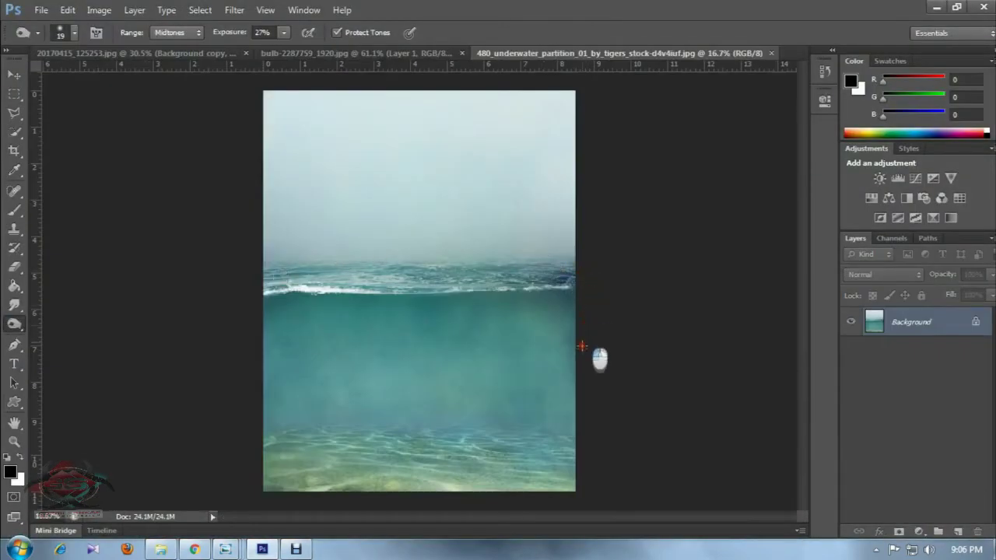
pyautogui.click(572, 322)
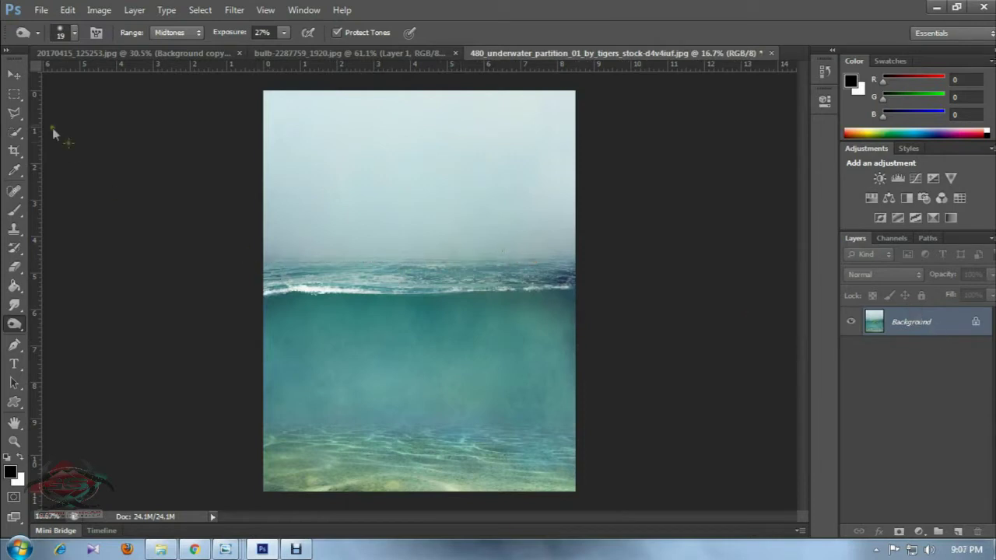
# - Copy the 8.5 × 1.8 in horizon band where sea meets sky, then return to the bulb image
pyautogui.click(14, 93)
pyautogui.moveTo(253, 249); pyautogui.dragTo(596, 311)
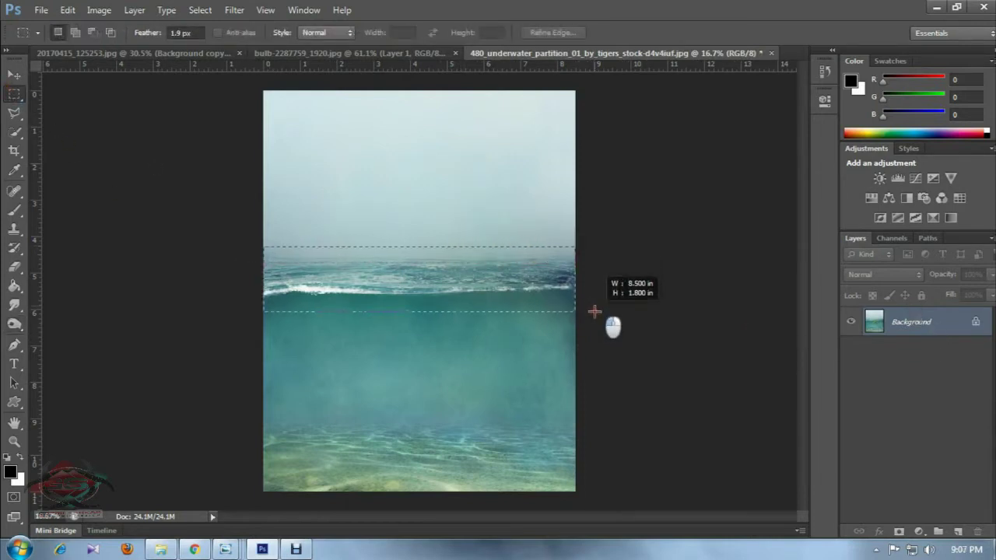
pyautogui.click(68, 10)
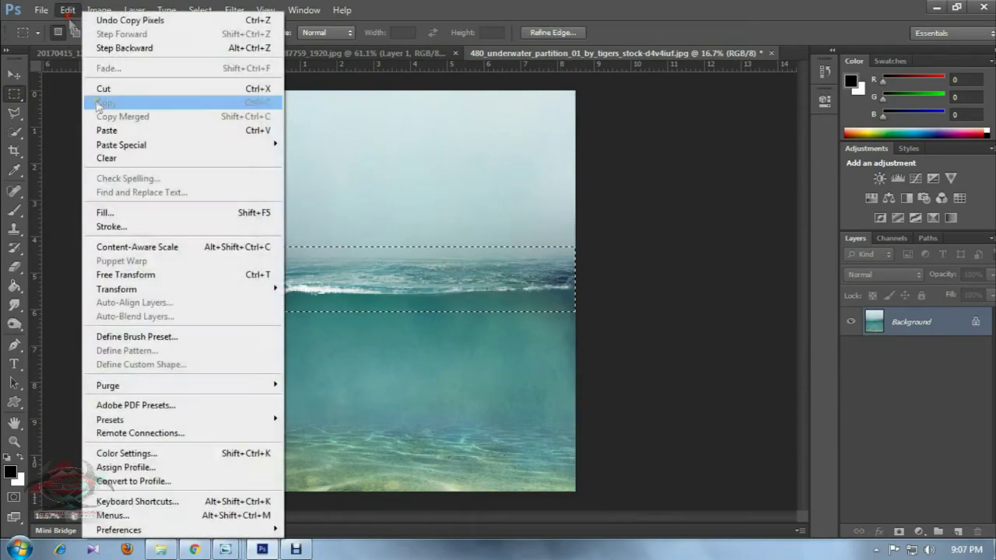
pyautogui.click(133, 104)
pyautogui.click(132, 53)
pyautogui.click(358, 53)
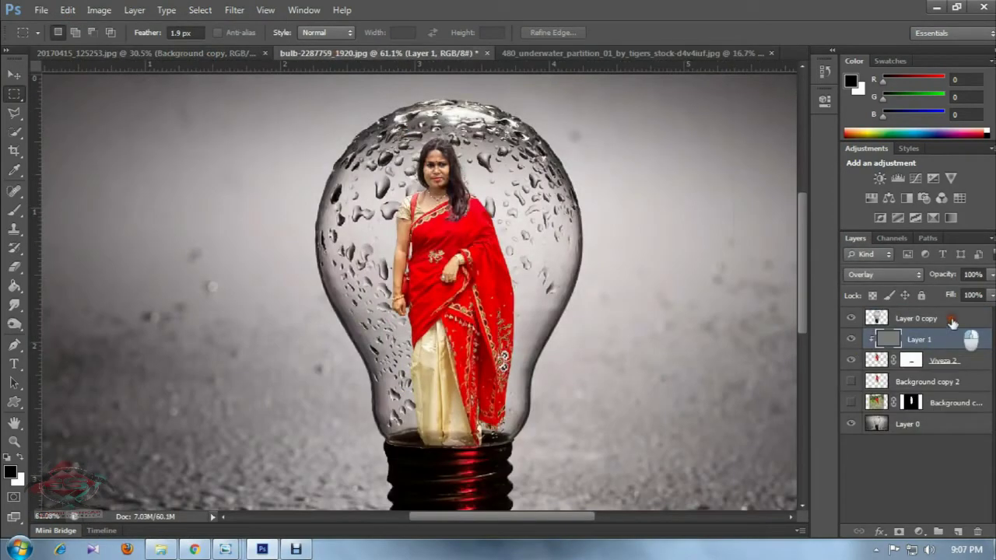
# - Paste the sea band above Layer 0 copy as Layer 2 and check the bulb image's pixel size
pyautogui.click(952, 321)
pyautogui.click(68, 10)
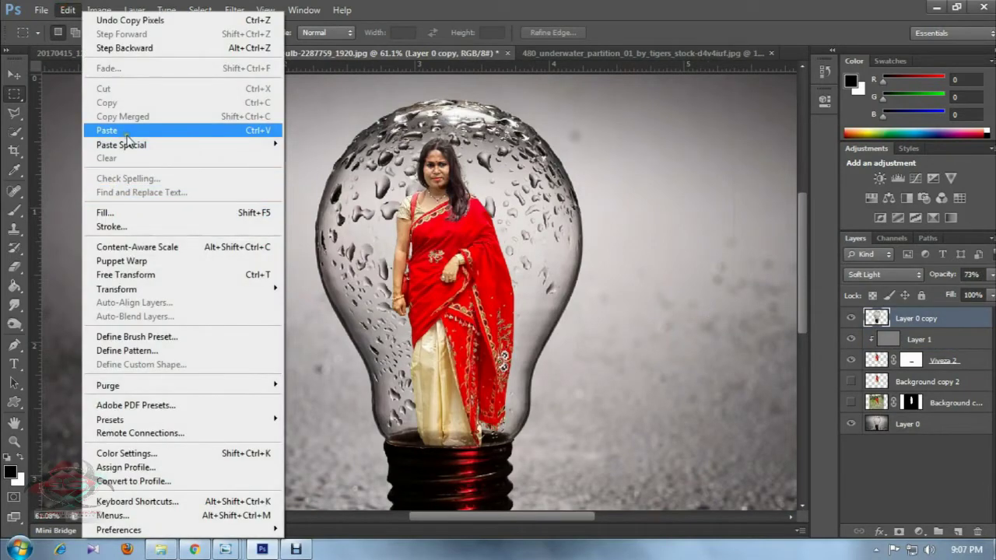
pyautogui.click(128, 130)
pyautogui.click(109, 11)
pyautogui.click(116, 109)
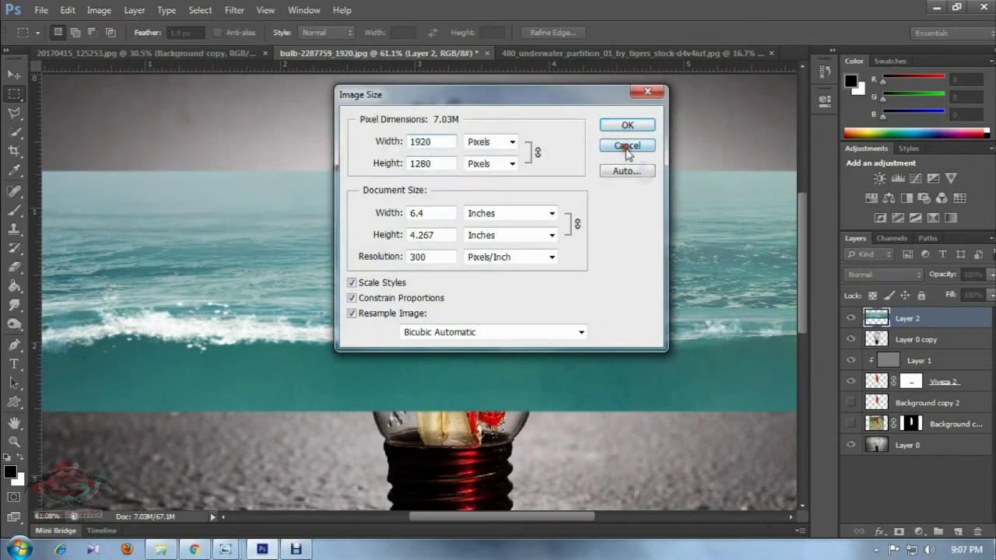
pyautogui.click(627, 146)
# - Scale Layer 2 to about 24.7% and position it as a narrow strip across the bulb
pyautogui.hotkey('ctrl', '0')
pyautogui.click(13, 75)
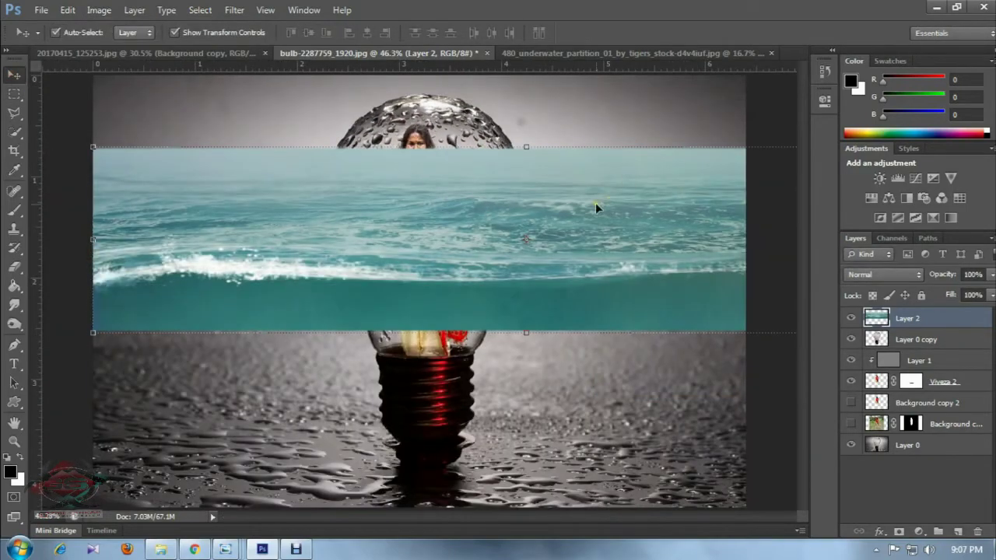
pyautogui.hotkey('ctrl', 't')
pyautogui.moveTo(93, 148)
pyautogui.mouseDown()
pyautogui.moveTo(272, 204)
pyautogui.moveTo(365, 221)
pyautogui.mouseUp()
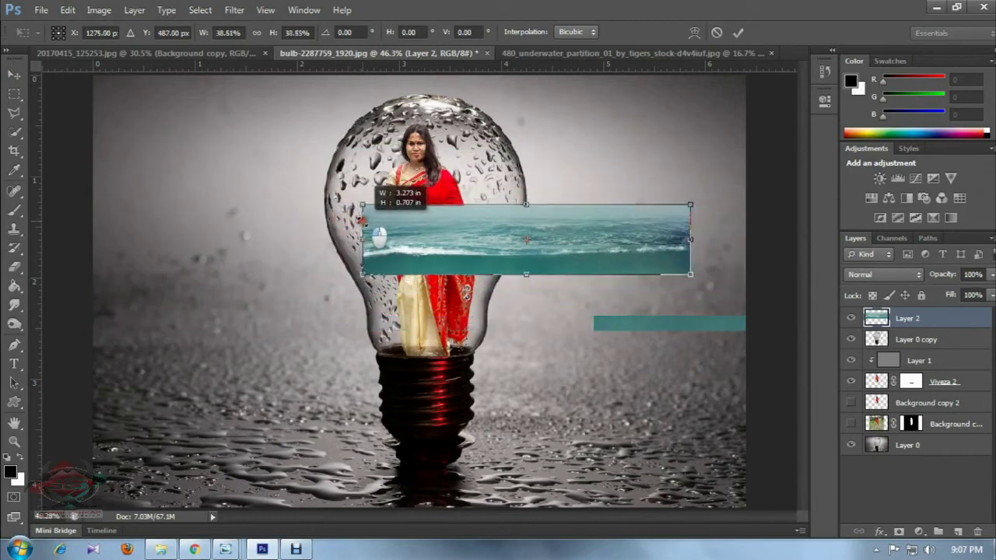
pyautogui.moveTo(439, 232)
pyautogui.mouseDown()
pyautogui.moveTo(367, 159)
pyautogui.moveTo(365, 214)
pyautogui.mouseUp()
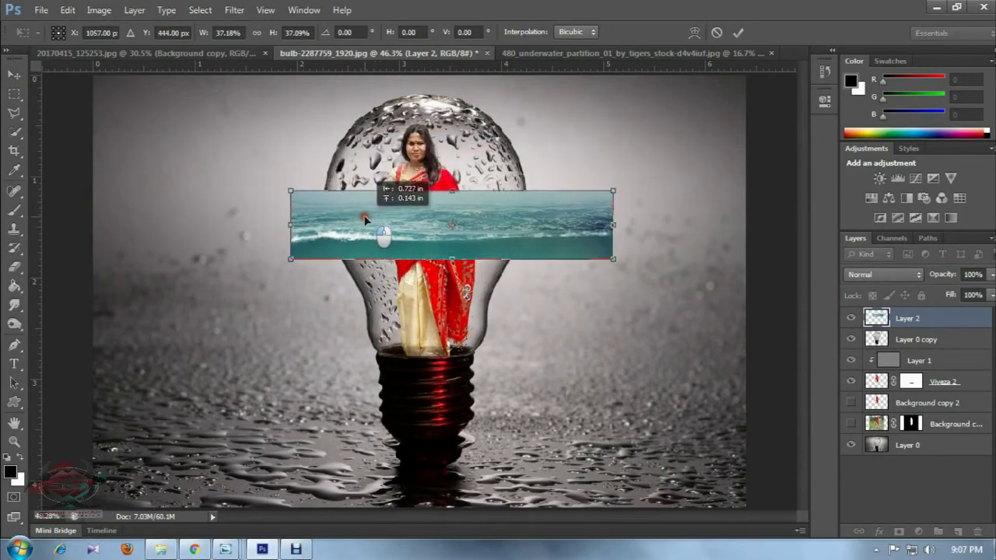
pyautogui.moveTo(613, 189); pyautogui.dragTo(496, 216)
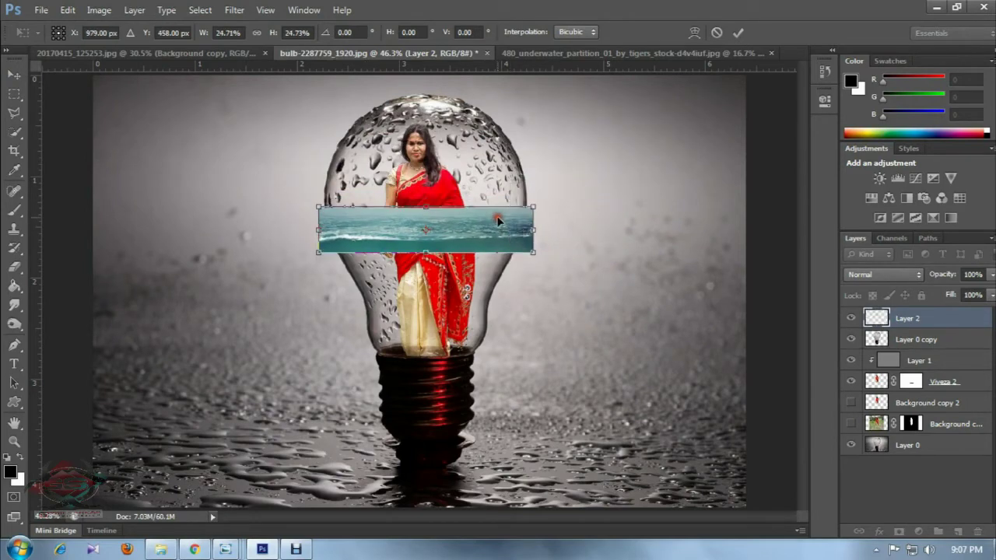
pyautogui.press('Return')
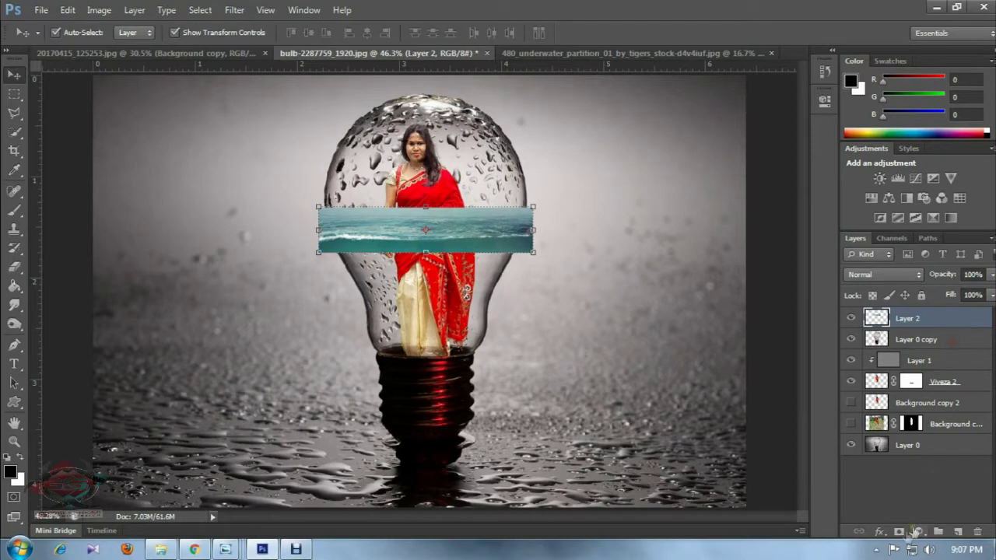
pyautogui.click(900, 532)
# - Soften the sea strip's top edge on Layer 2's mask with a soft black brush, enlarged to 77 px
pyautogui.click(14, 210)
pyautogui.moveTo(319, 212); pyautogui.dragTo(474, 223)
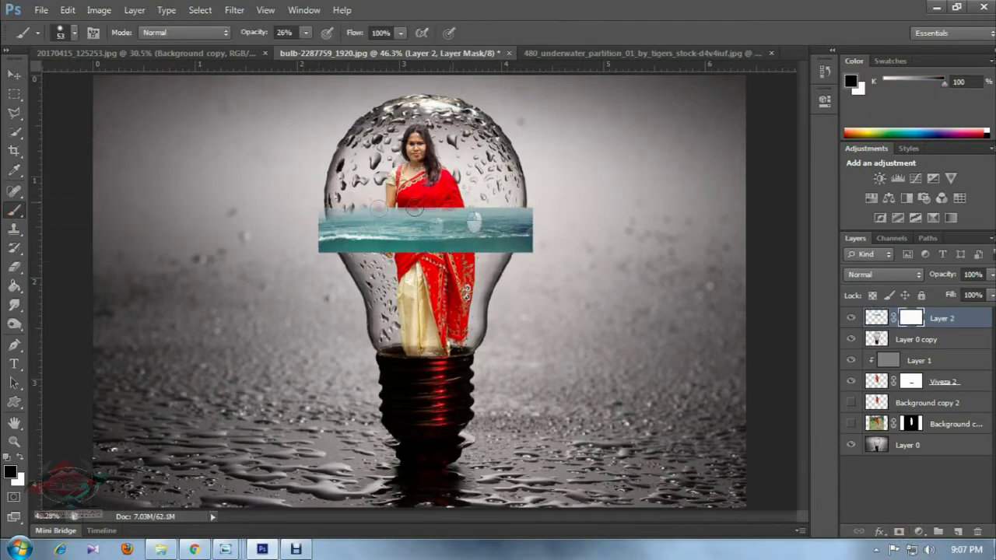
pyautogui.moveTo(428, 210); pyautogui.dragTo(516, 209)
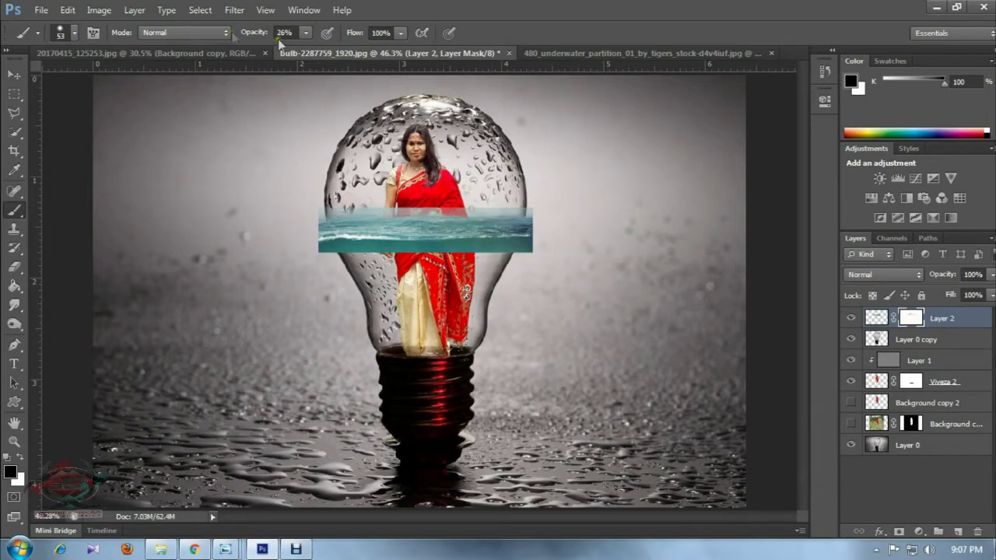
pyautogui.rightClick(502, 173)
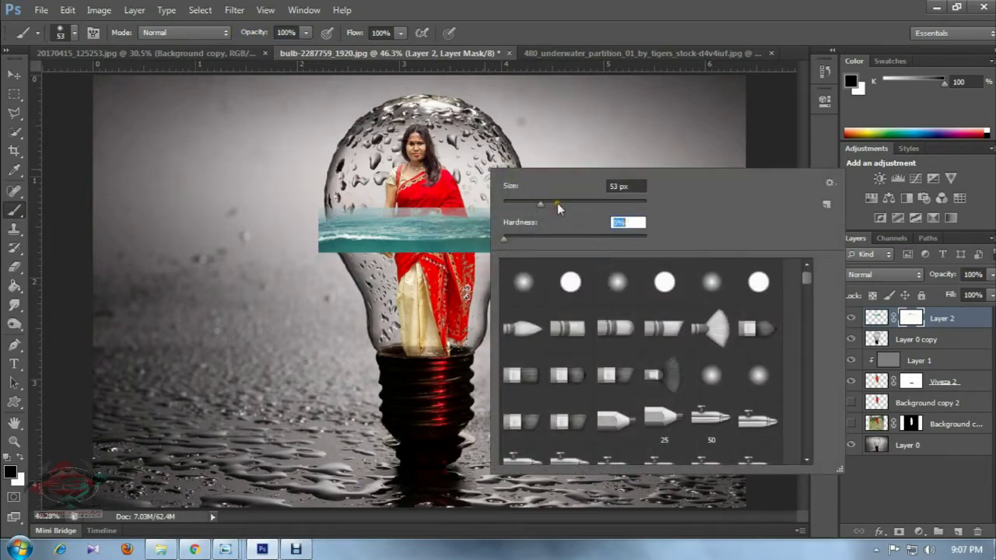
pyautogui.click(557, 203)
pyautogui.press('Return')
# - Mask the strip's top-right, its lower edge and the end sticking outside the bulb
pyautogui.moveTo(473, 204); pyautogui.dragTo(540, 211)
pyautogui.moveTo(528, 248); pyautogui.dragTo(323, 253)
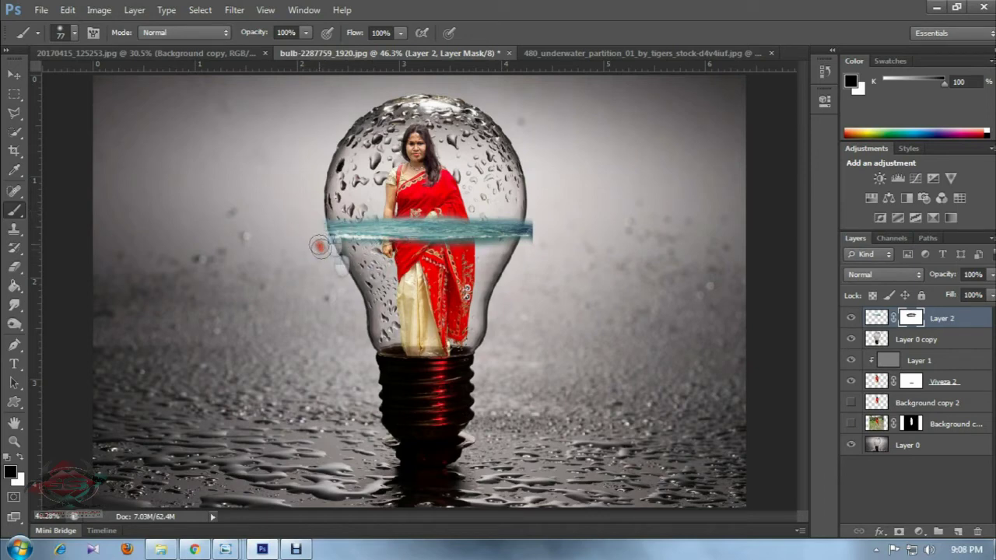
pyautogui.moveTo(529, 230); pyautogui.dragTo(545, 254)
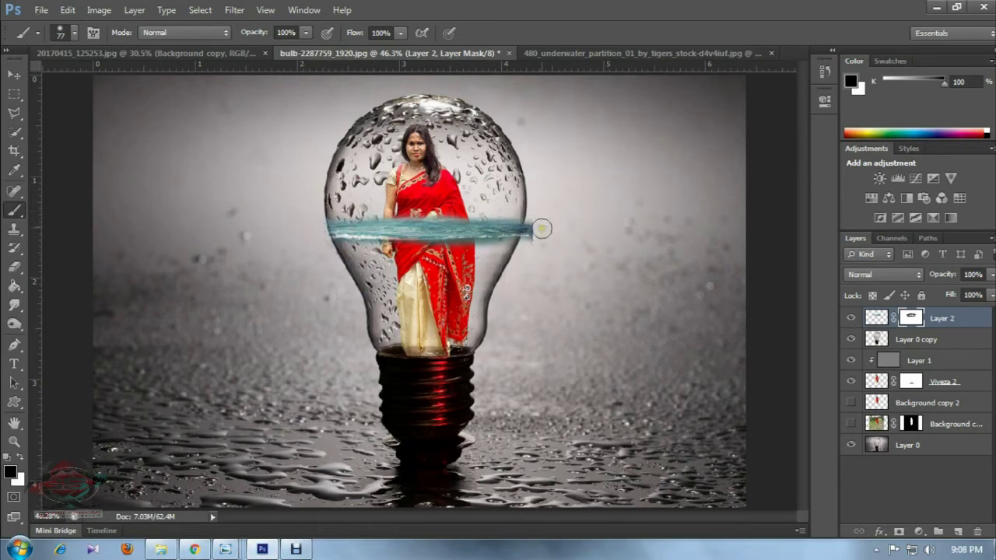
pyautogui.hotkey('ctrl', '-')
pyautogui.hotkey('ctrl', '+')
pyautogui.press('m')
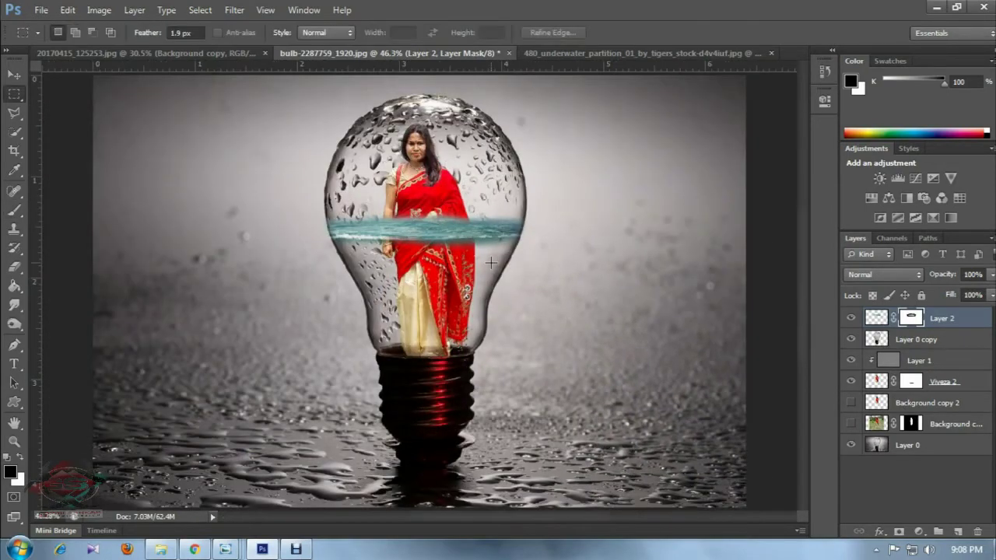
pyautogui.scroll(1, 491, 263)
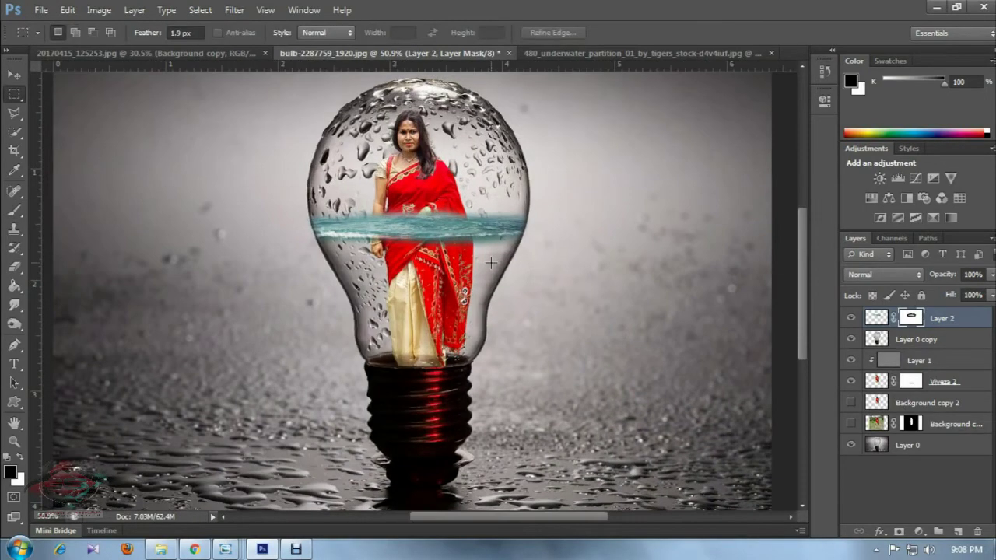
pyautogui.click(966, 381)
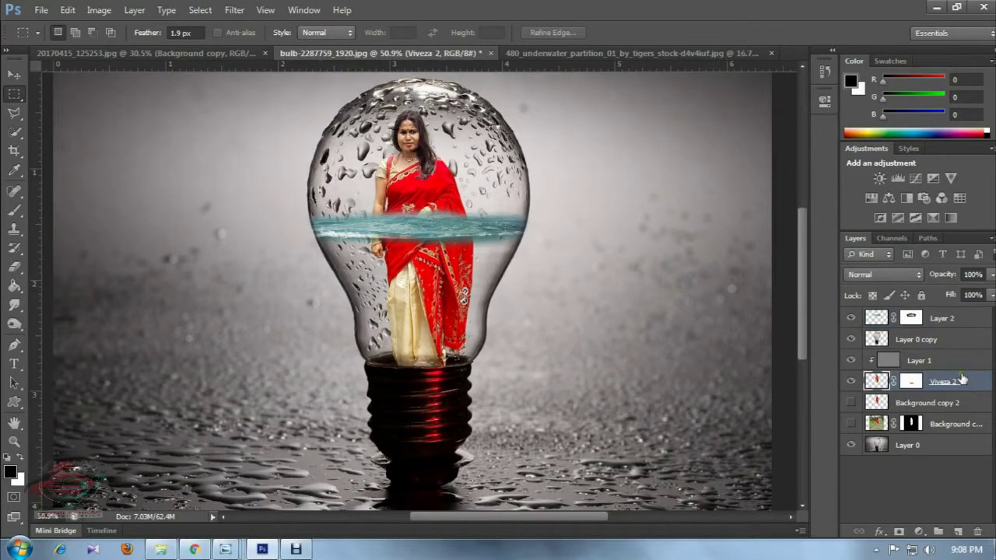
# - Duplicate Viveza 2 and set the copy to Soft Light with lowered opacity
pyautogui.hotkey('ctrl', 'j')
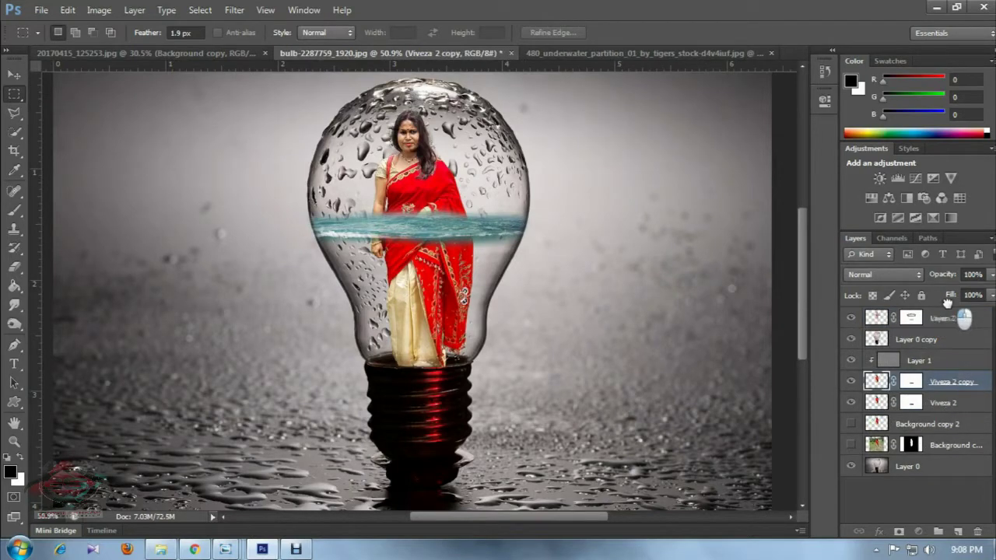
pyautogui.moveTo(948, 302); pyautogui.dragTo(948, 308)
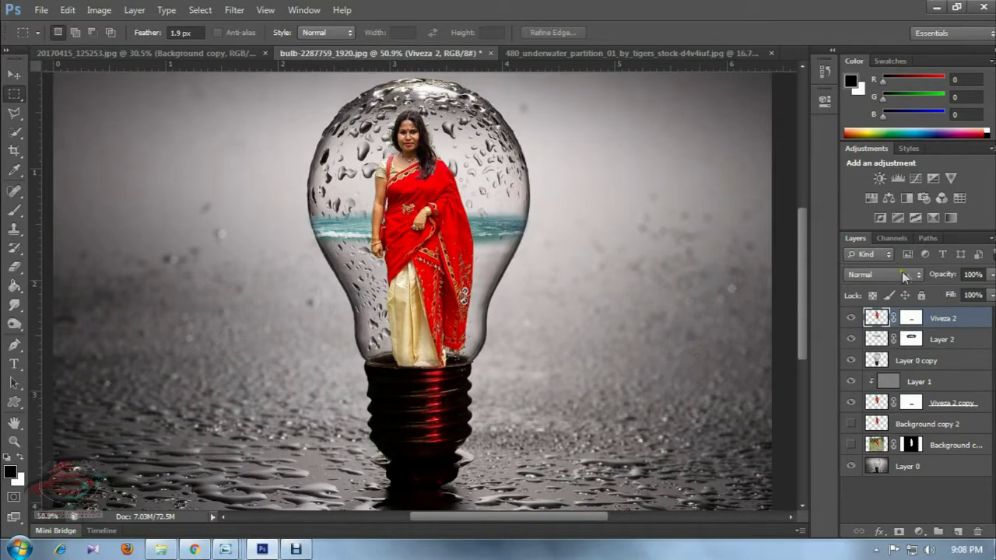
pyautogui.click(907, 274)
pyautogui.click(892, 195)
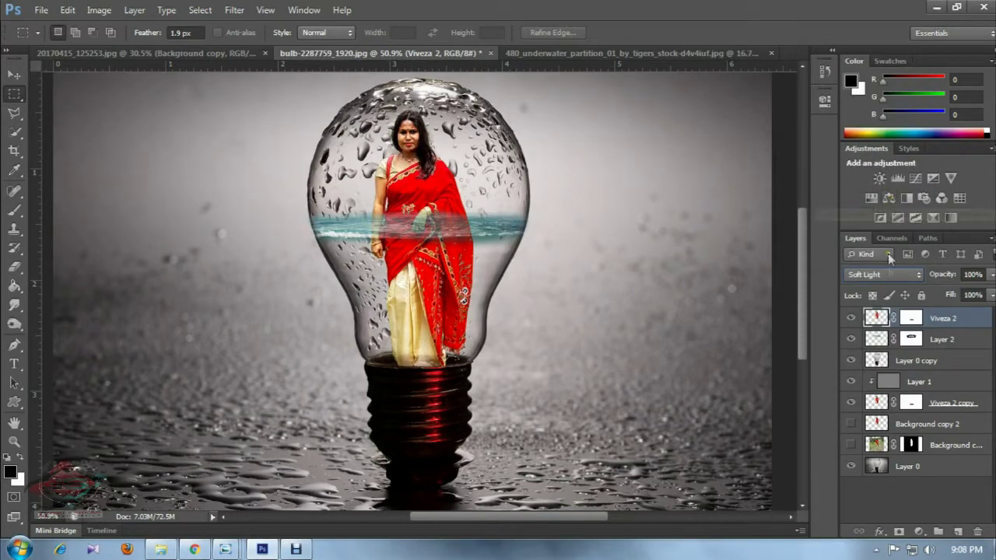
pyautogui.moveTo(940, 278); pyautogui.dragTo(922, 277)
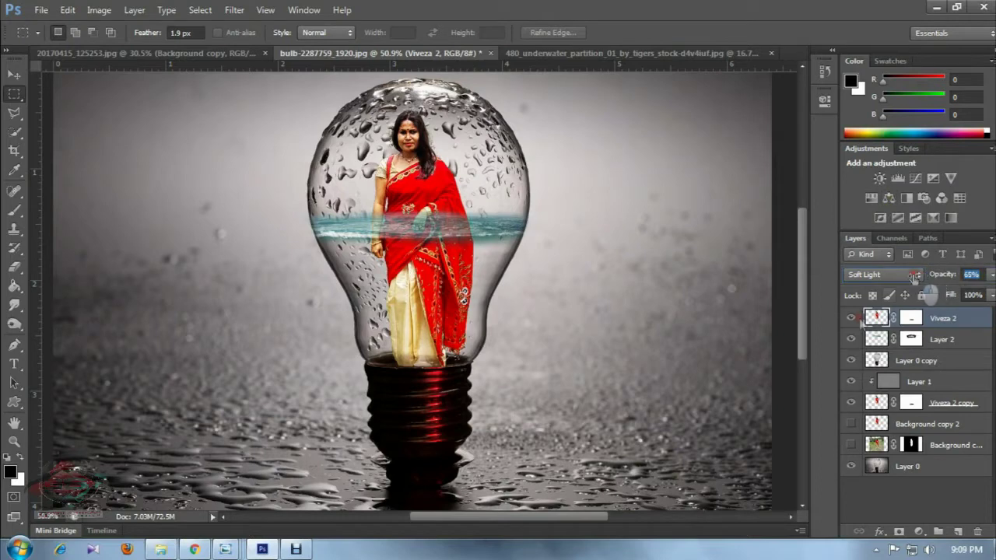
# - Mask the woman's lower body on Viveza 2 copy so it disappears below the water
pyautogui.click(851, 318)
pyautogui.click(906, 404)
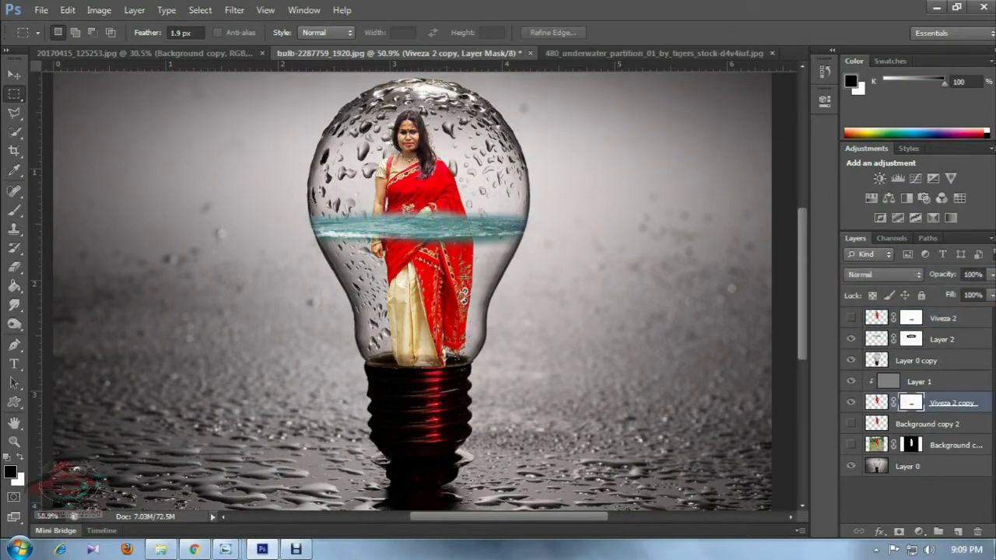
pyautogui.click(14, 210)
pyautogui.rightClick(436, 233)
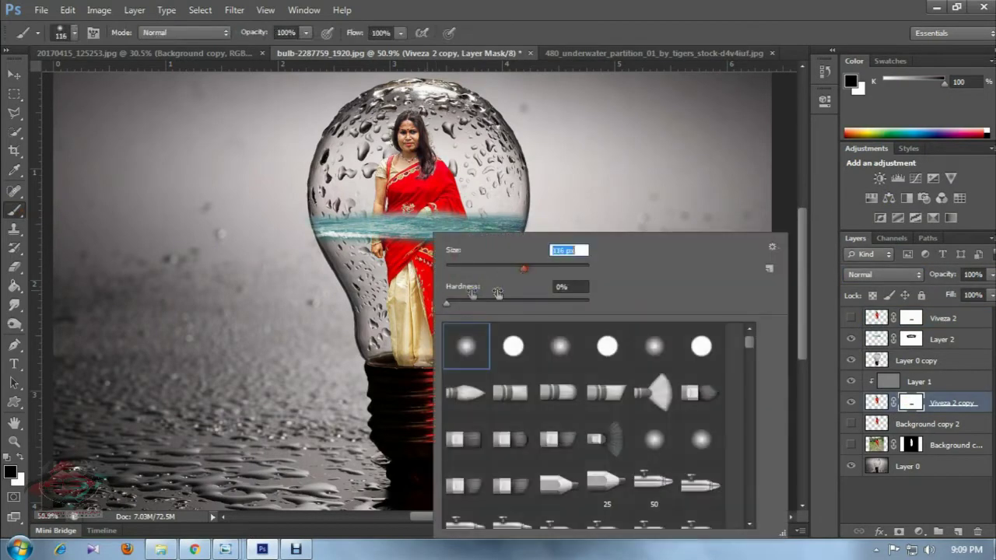
pyautogui.press('Return')
pyautogui.moveTo(435, 269)
pyautogui.mouseDown()
pyautogui.moveTo(499, 321)
pyautogui.moveTo(416, 297)
pyautogui.mouseUp()
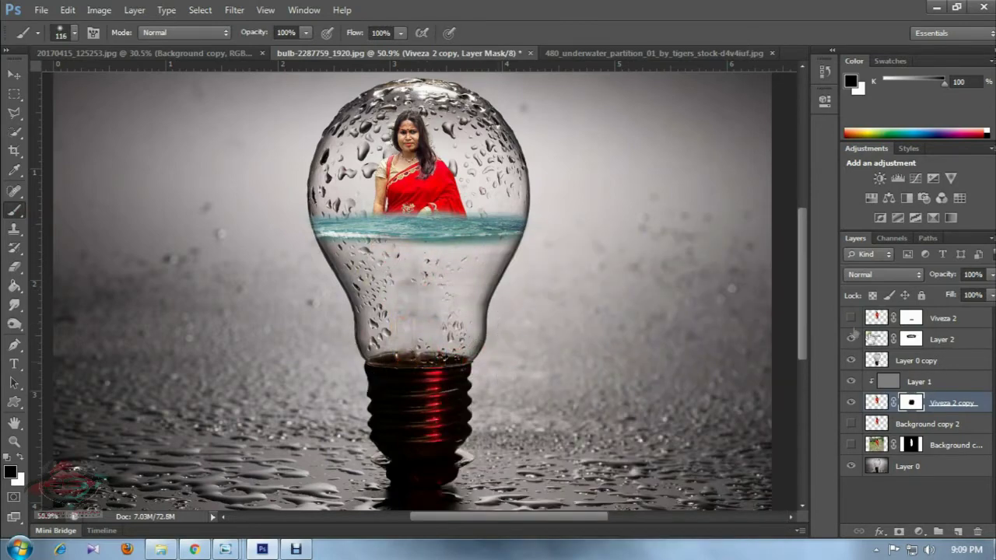
# - Show Viveza 2 again and restack it above Layer 0 copy
pyautogui.click(852, 319)
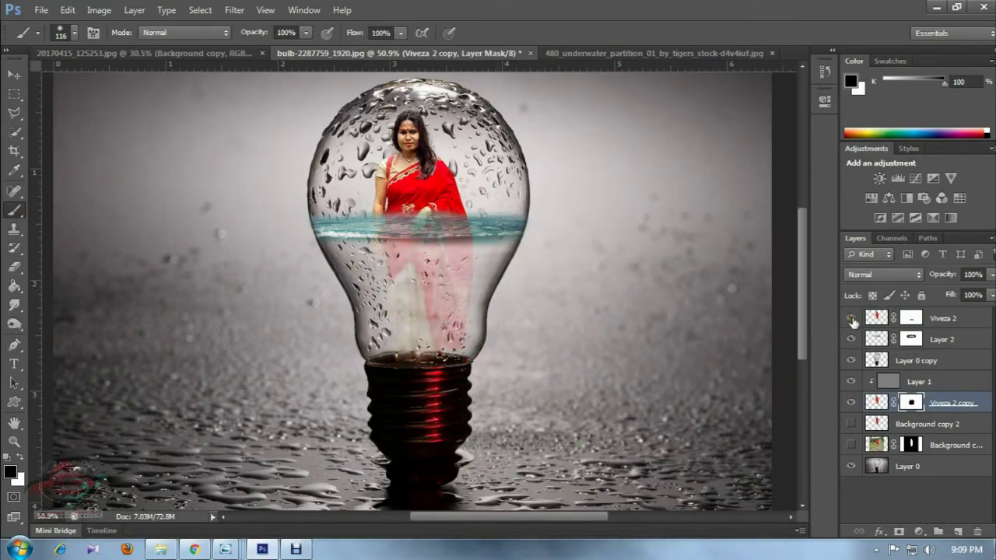
pyautogui.click(937, 323)
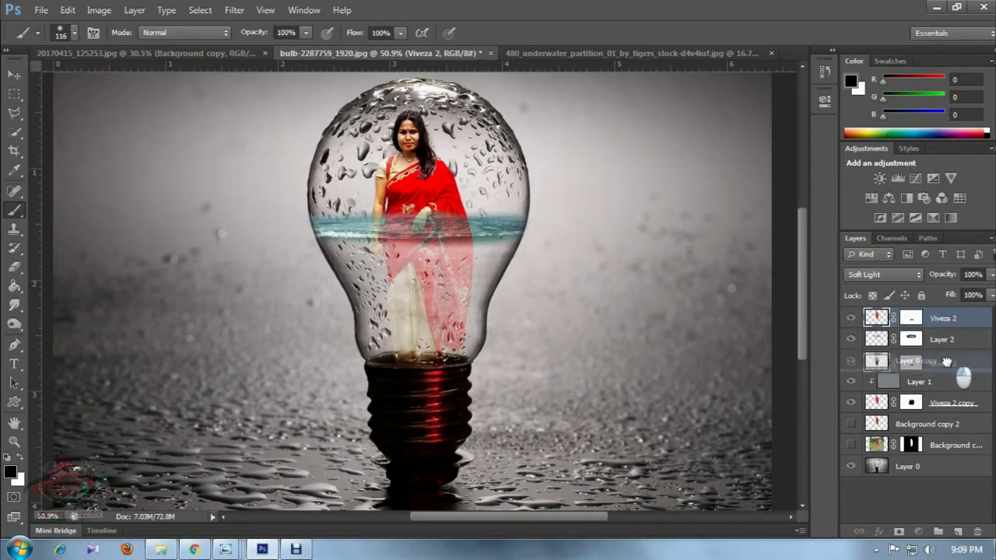
pyautogui.moveTo(946, 319); pyautogui.dragTo(947, 361)
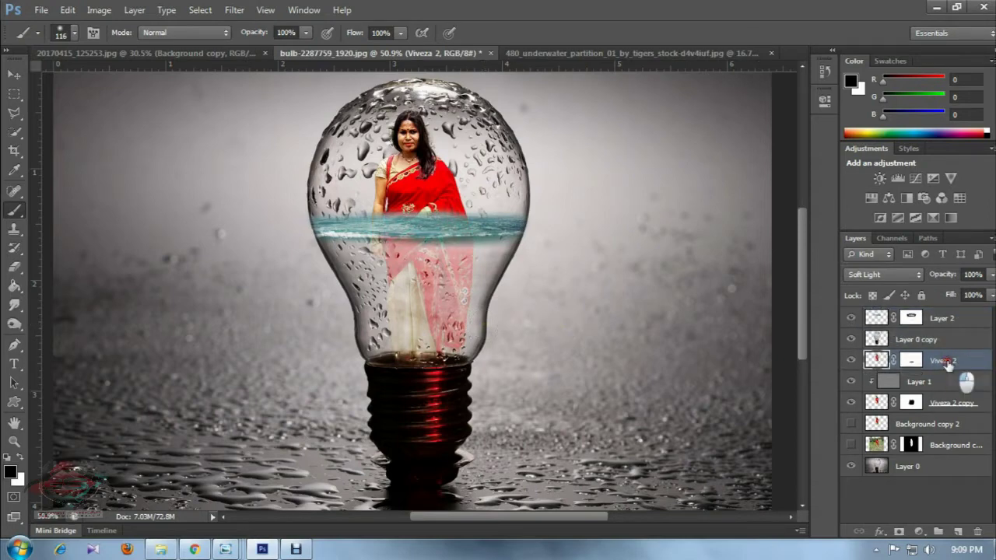
pyautogui.moveTo(948, 362)
pyautogui.mouseDown()
pyautogui.moveTo(950, 316)
pyautogui.moveTo(947, 346)
pyautogui.mouseUp()
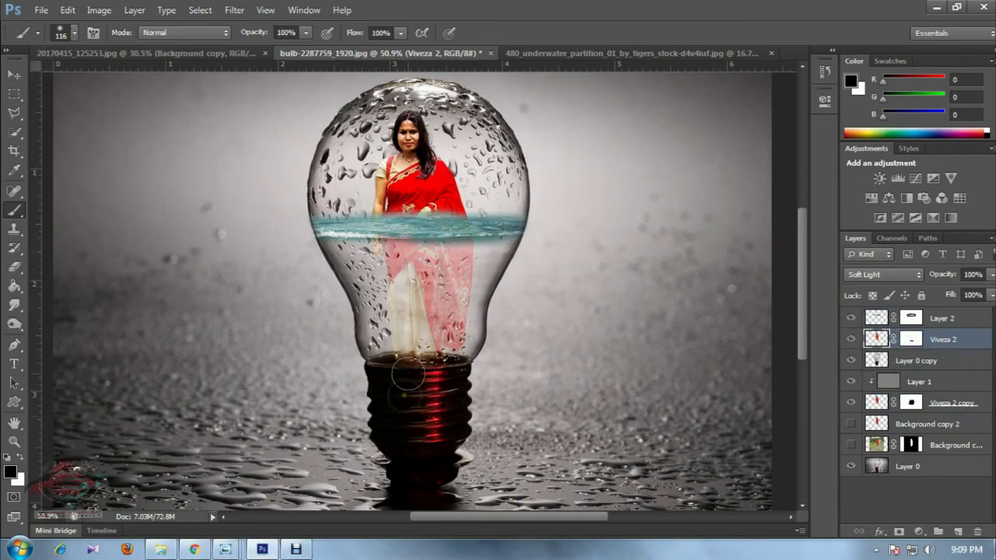
# - Open the underwater stock photo 58d16bab4016b2360db5dcb59bd8d82f.jpg in Photoshop
pyautogui.click(228, 550)
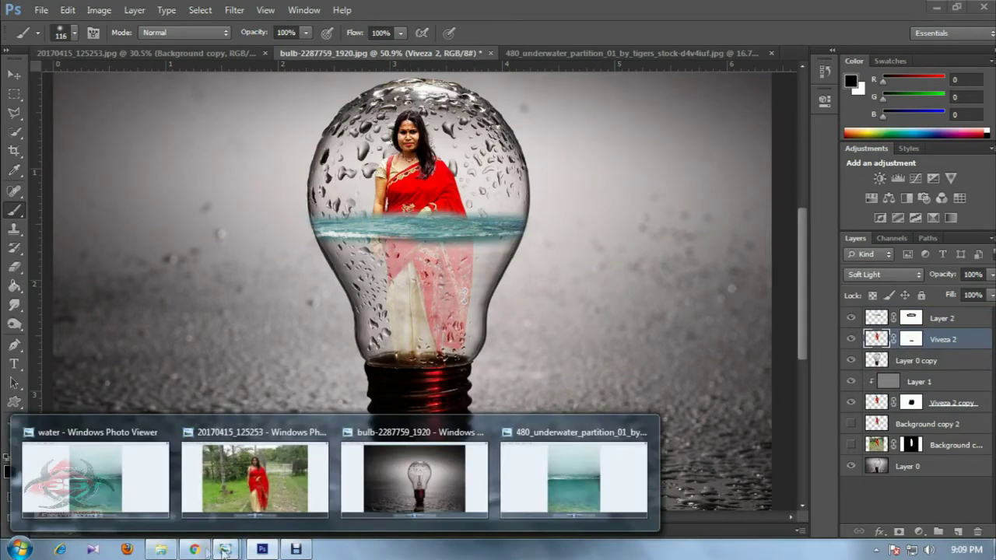
pyautogui.click(161, 549)
pyautogui.click(765, 142)
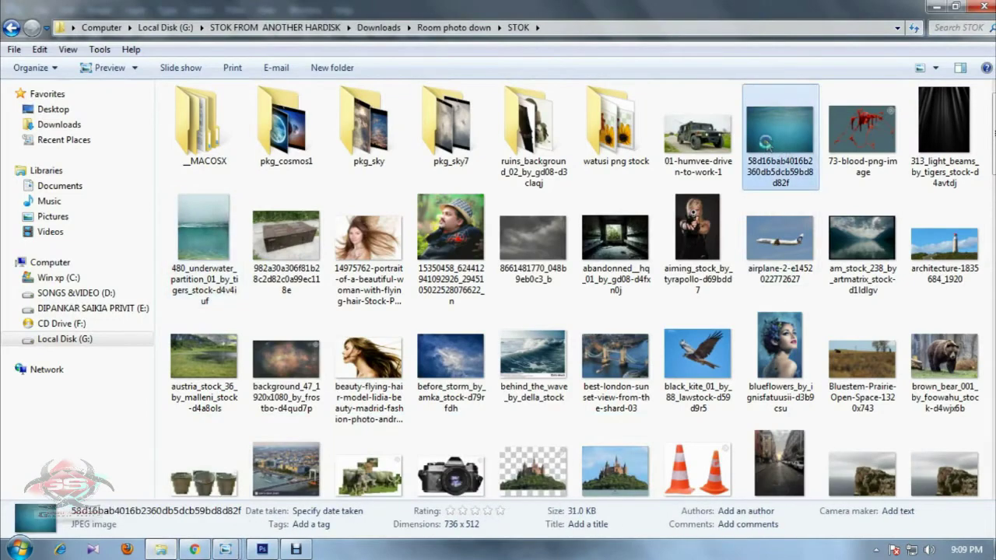
pyautogui.rightClick(765, 141)
pyautogui.click(599, 356)
# - Place the underwater photo as Layer 3, scaled over the bulb's lower half at 65% opacity
pyautogui.press('v')
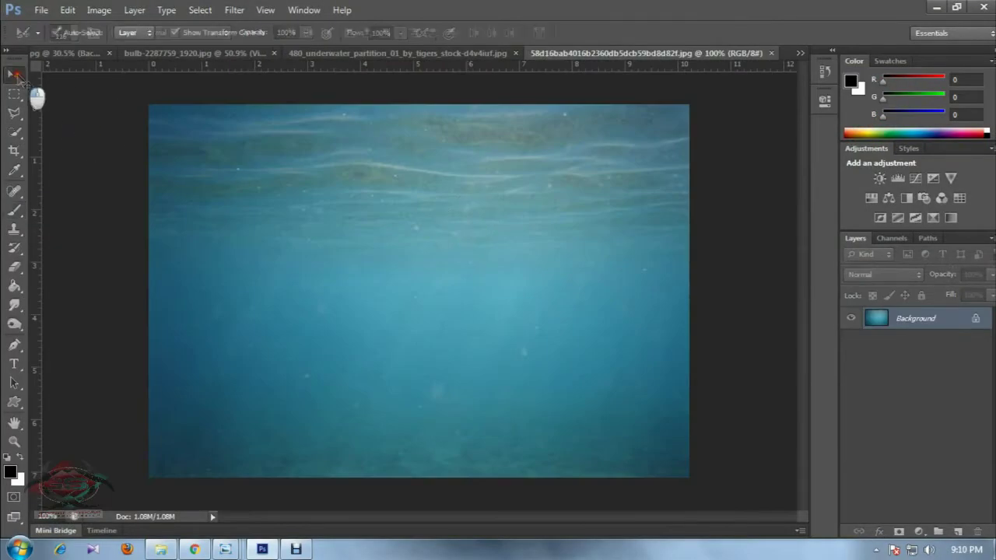
pyautogui.moveTo(274, 144); pyautogui.dragTo(92, 53)
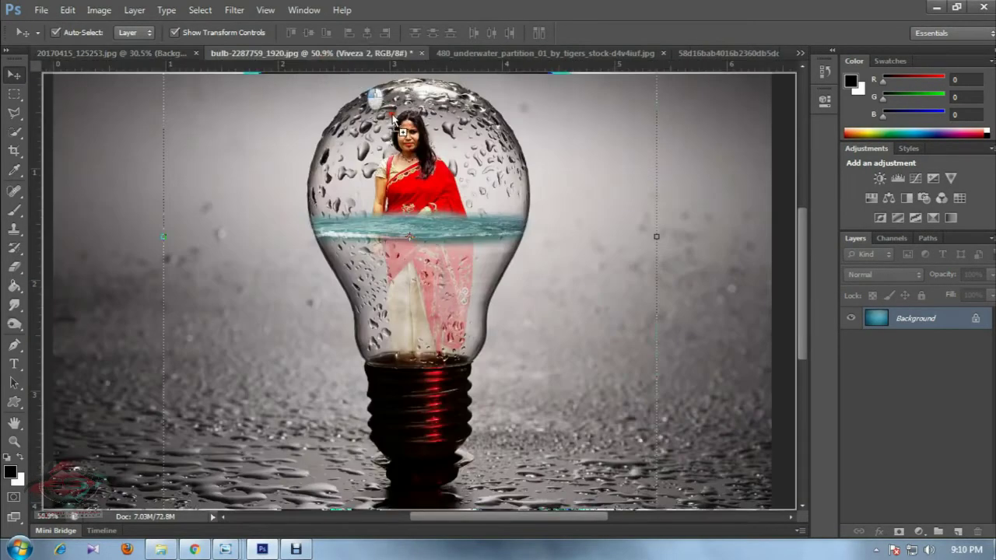
pyautogui.moveTo(92, 52); pyautogui.dragTo(493, 261)
pyautogui.hotkey('ctrl', 't')
pyautogui.moveTo(669, 246)
pyautogui.mouseDown()
pyautogui.moveTo(646, 268)
pyautogui.moveTo(499, 248)
pyautogui.mouseUp()
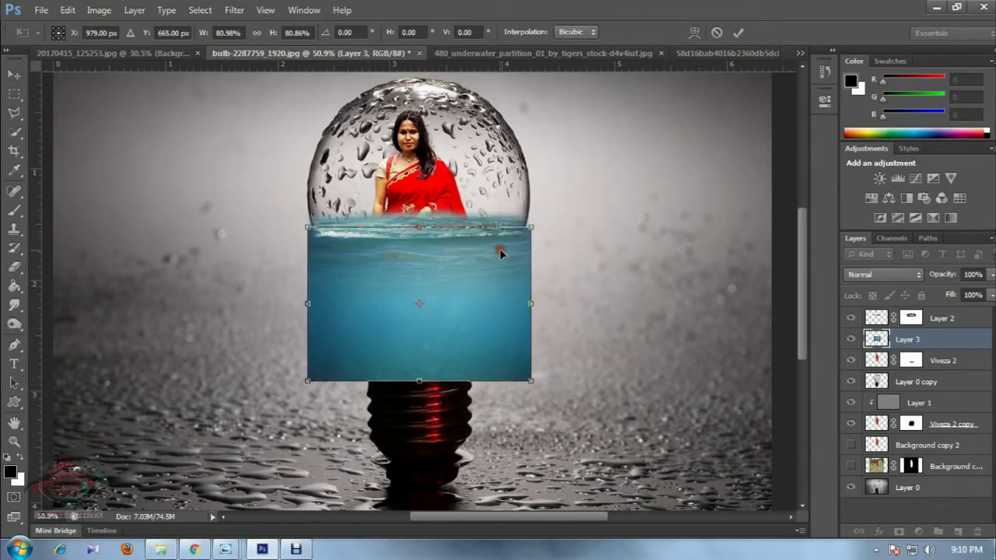
pyautogui.press('Return')
pyautogui.moveTo(941, 280); pyautogui.dragTo(922, 281)
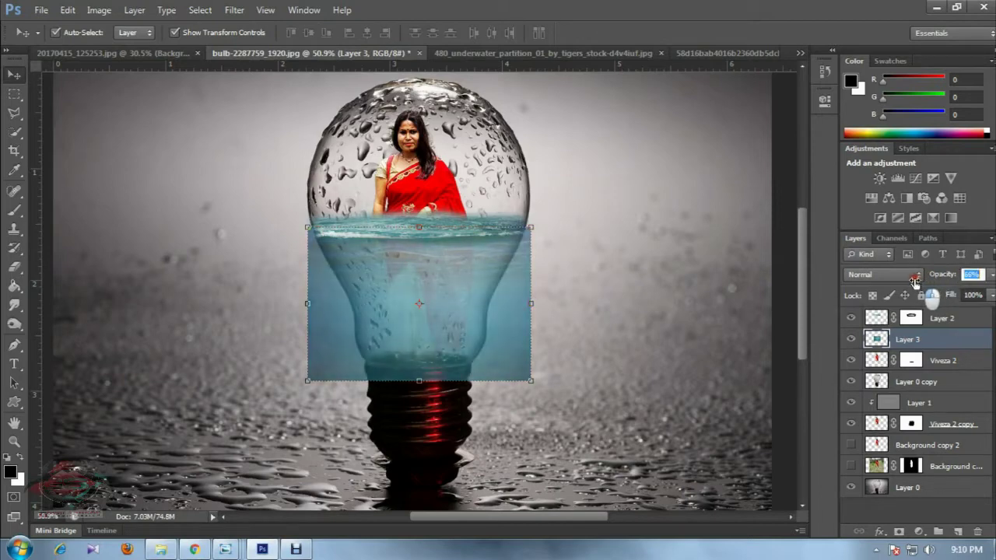
pyautogui.moveTo(442, 254); pyautogui.dragTo(451, 265)
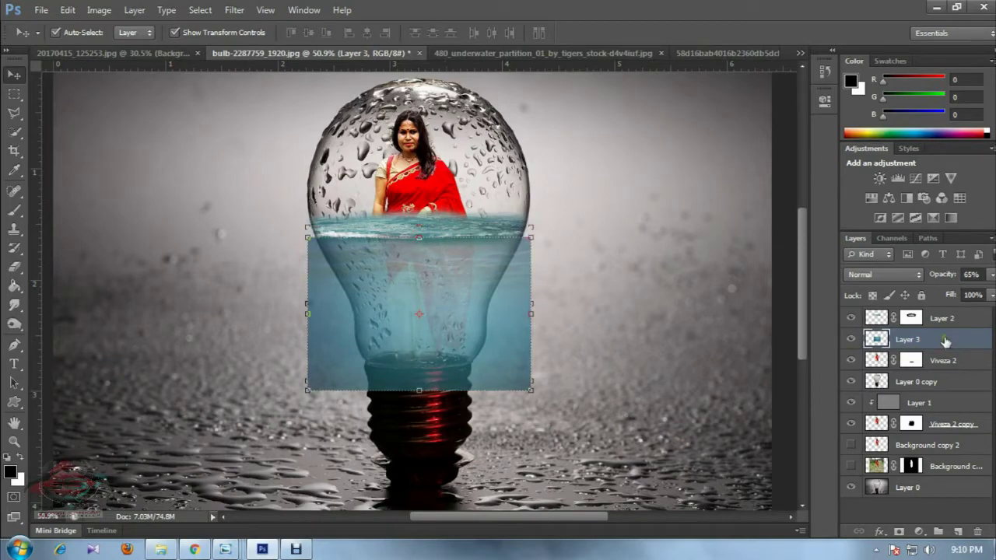
# - Set the Viveza 2 layer's blend mode back to Normal
pyautogui.click(14, 94)
pyautogui.scroll(1, 543, 285)
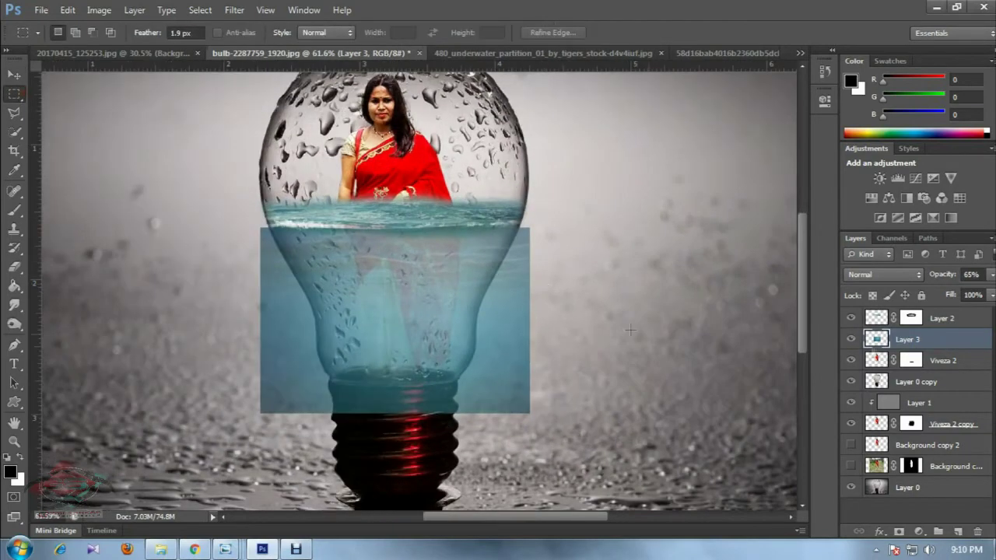
pyautogui.click(937, 361)
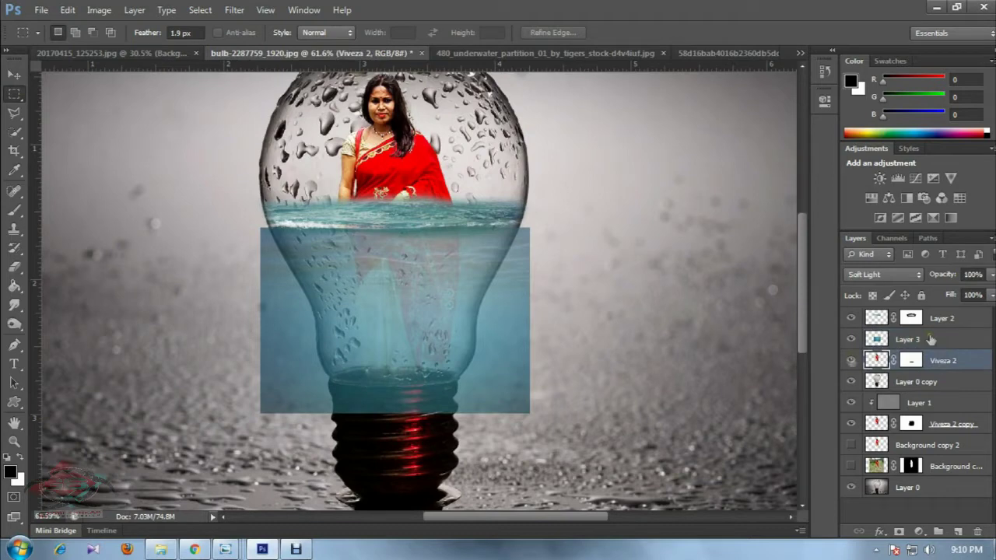
pyautogui.click(883, 275)
pyautogui.click(864, 9)
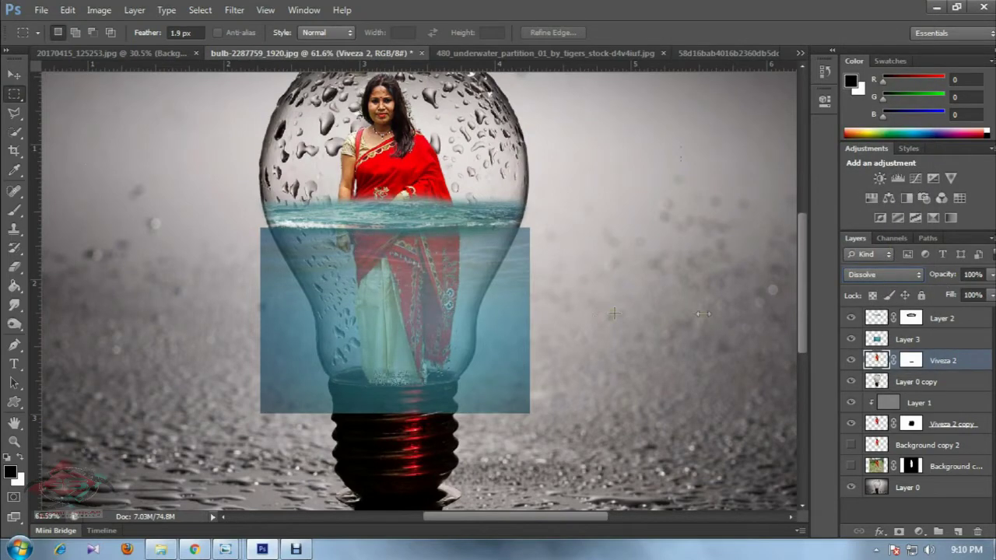
pyautogui.click(882, 342)
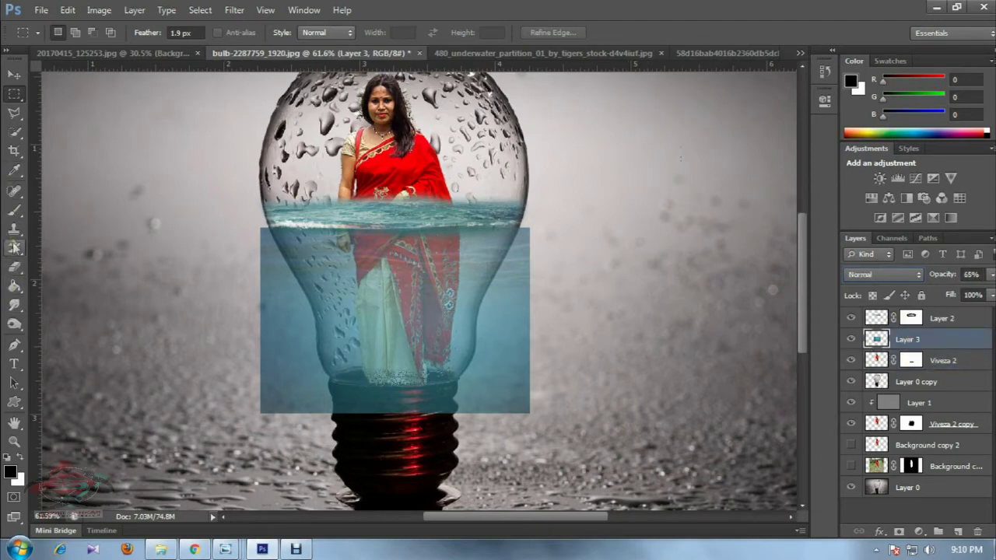
# - Add a mask to Layer 3 and paint out water along the bulb's right edge with an 87 px brush
pyautogui.click(14, 210)
pyautogui.click(899, 532)
pyautogui.moveTo(536, 246); pyautogui.dragTo(519, 366)
pyautogui.rightClick(593, 246)
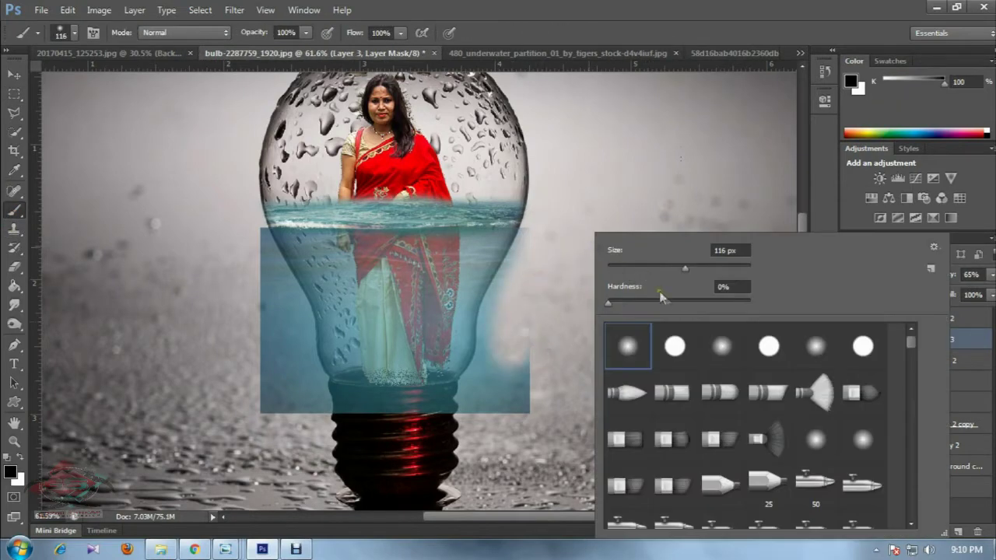
pyautogui.keyDown('alt'); pyautogui.rightClick(537, 238); pyautogui.keyUp('alt')
pyautogui.moveTo(533, 244)
pyautogui.mouseDown()
pyautogui.moveTo(509, 303)
pyautogui.moveTo(507, 282)
pyautogui.moveTo(507, 327)
pyautogui.moveTo(499, 318)
pyautogui.moveTo(493, 344)
pyautogui.moveTo(534, 397)
pyautogui.moveTo(489, 378)
pyautogui.moveTo(439, 408)
pyautogui.moveTo(484, 382)
pyautogui.mouseUp()
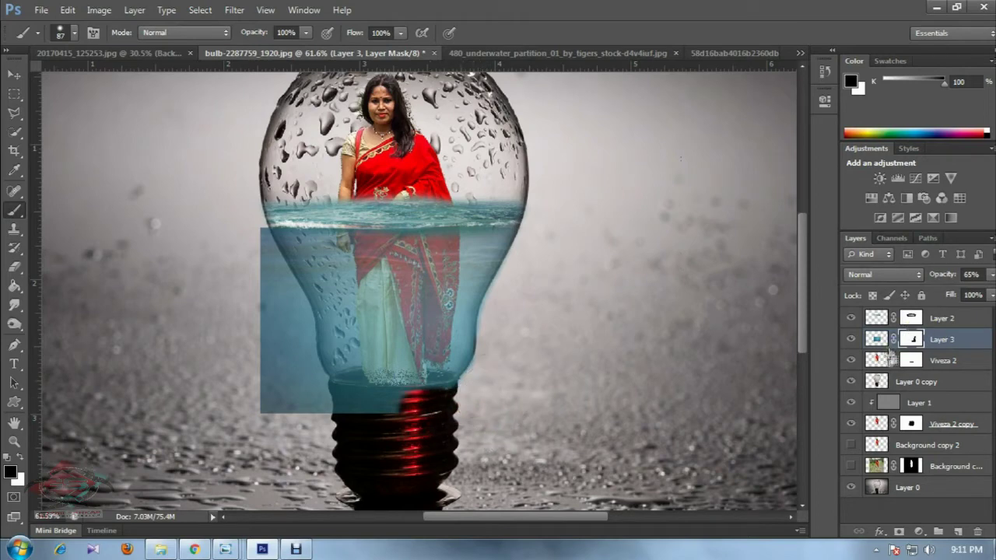
# - Load the bulb outline, invert it, hide the water outside the glass, and deselect
pyautogui.keyDown('ctrl'); pyautogui.click(877, 381); pyautogui.keyUp('ctrl')
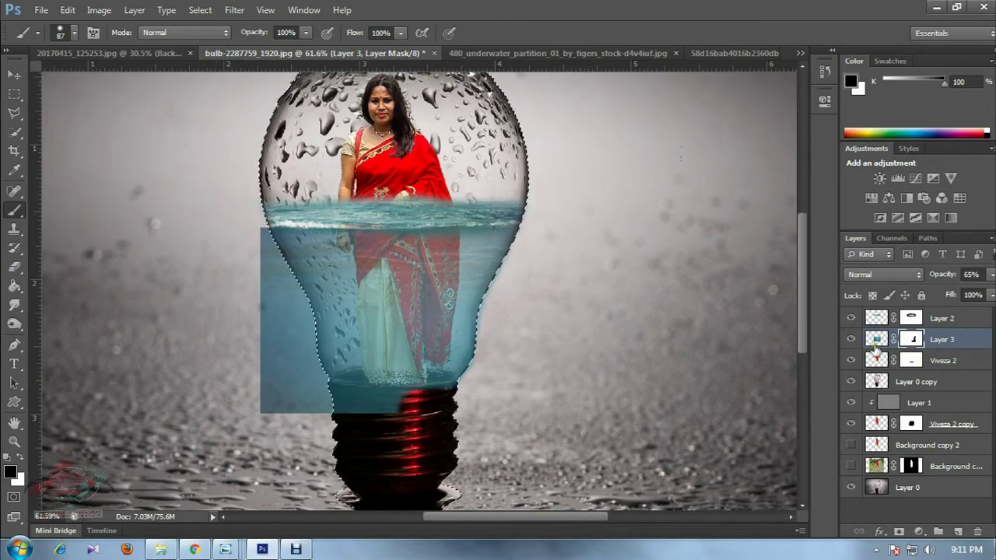
pyautogui.click(913, 339)
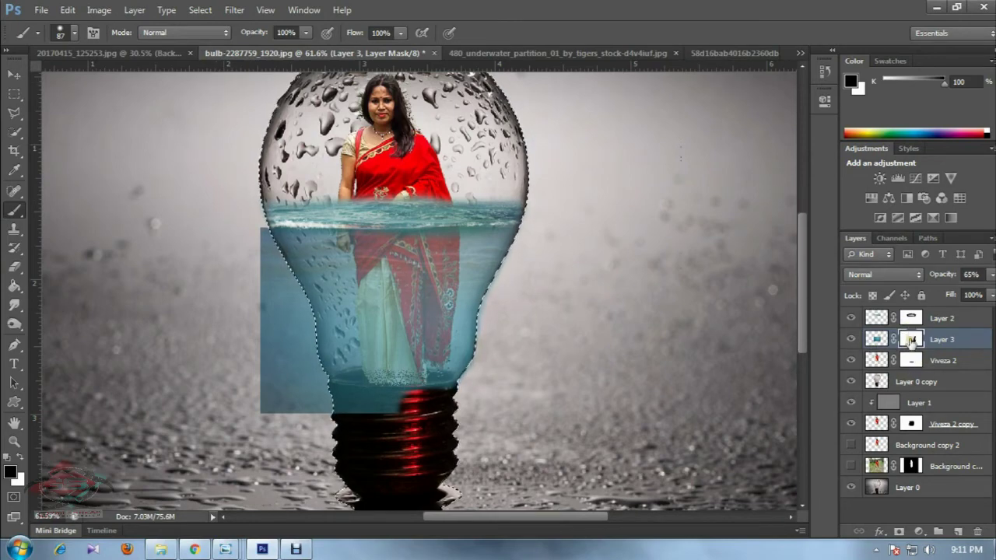
pyautogui.click(200, 10)
pyautogui.click(234, 65)
pyautogui.moveTo(286, 273)
pyautogui.mouseDown()
pyautogui.moveTo(300, 322)
pyautogui.moveTo(270, 267)
pyautogui.moveTo(288, 285)
pyautogui.moveTo(243, 345)
pyautogui.moveTo(300, 400)
pyautogui.moveTo(262, 407)
pyautogui.mouseUp()
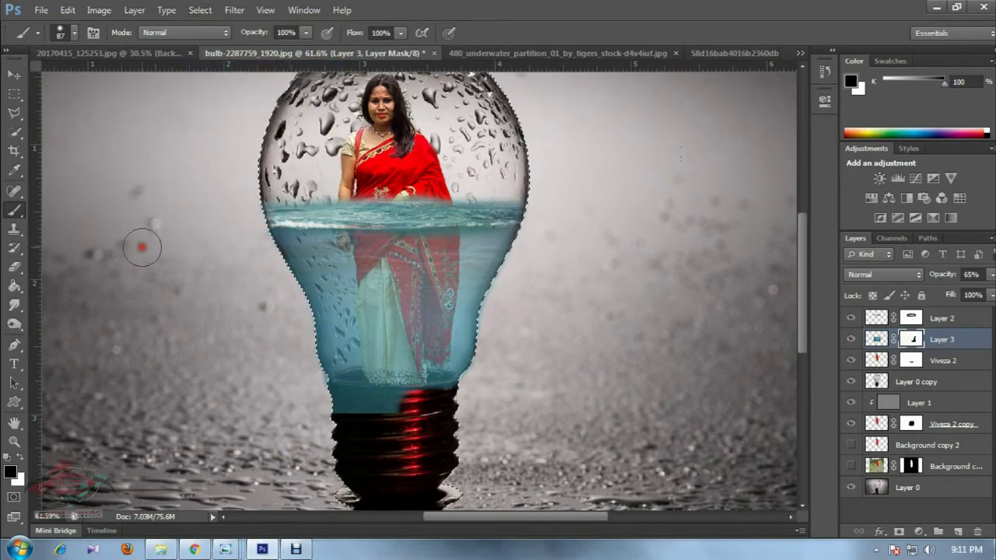
pyautogui.click(14, 93)
pyautogui.click(282, 254)
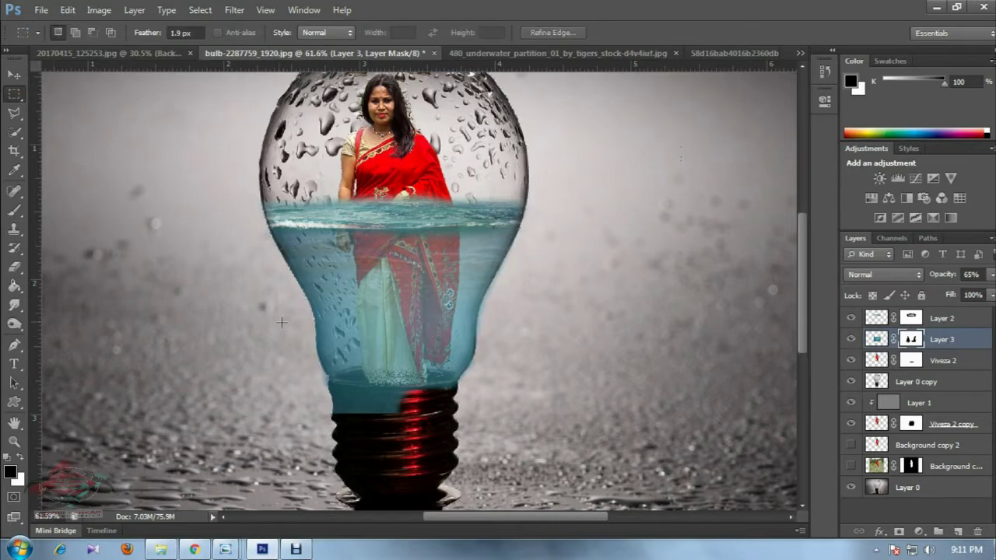
pyautogui.click(14, 210)
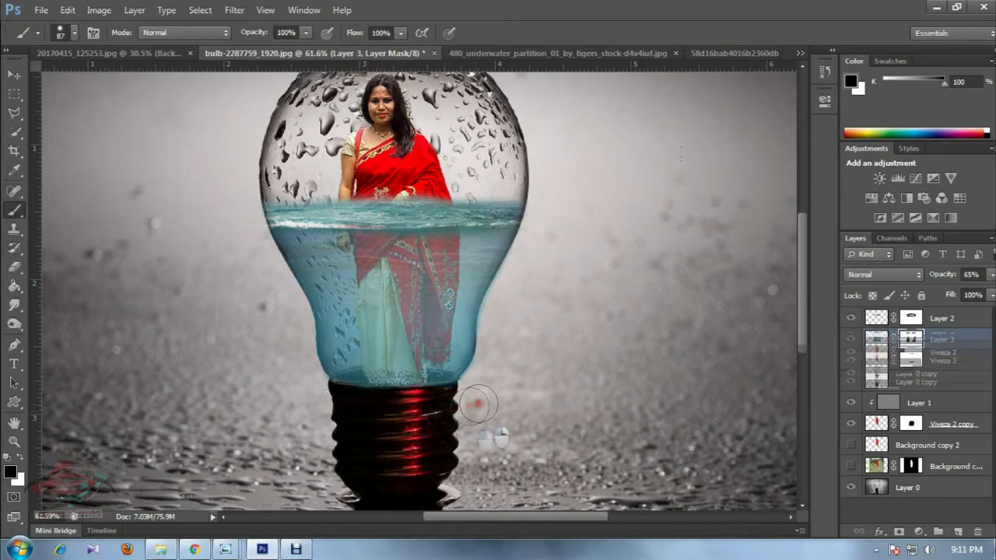
pyautogui.scroll(-1, 548, 258)
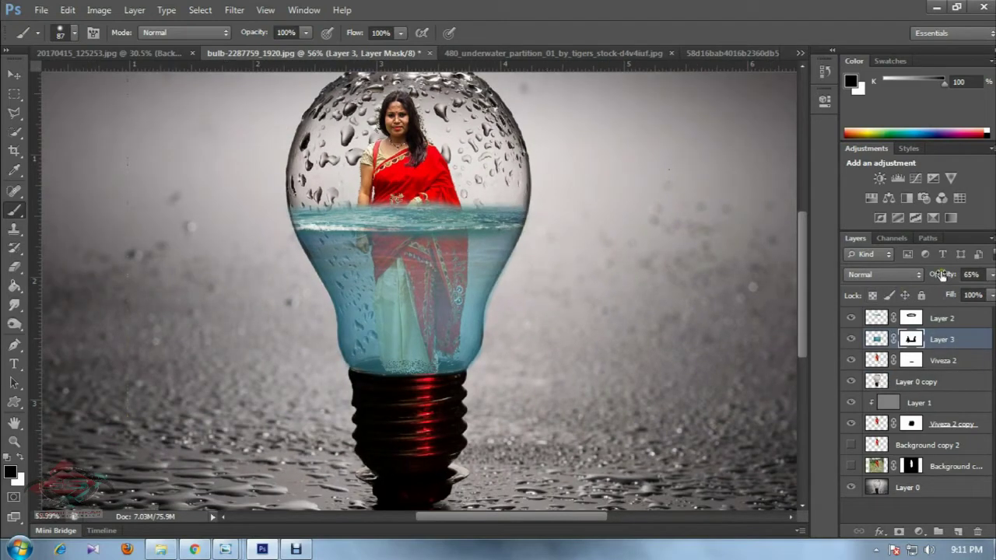
# - Drop Layer 3 to 50% opacity, move Layer 2 below Viveza 2 copy, and duplicate it
pyautogui.moveTo(942, 274); pyautogui.dragTo(925, 278)
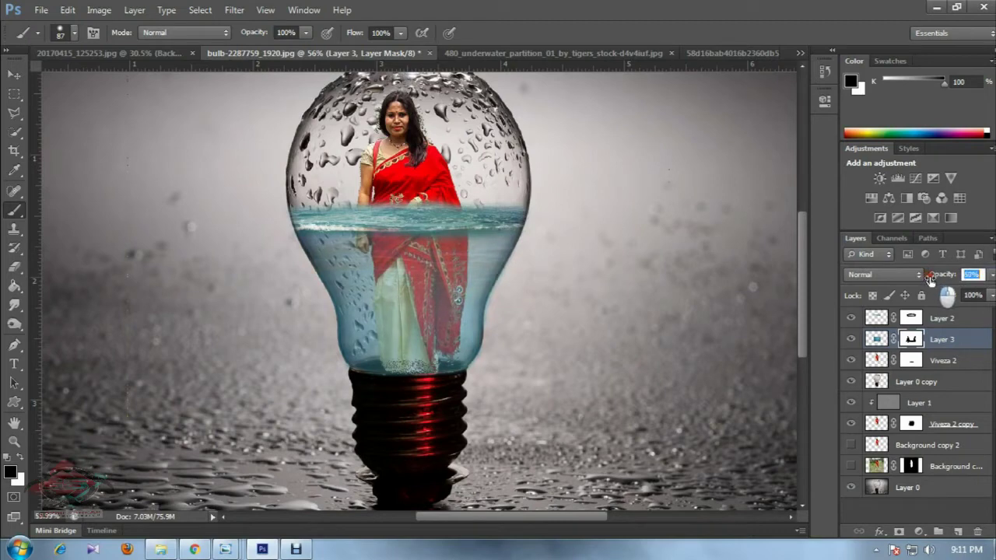
pyautogui.scroll(-1, 543, 281)
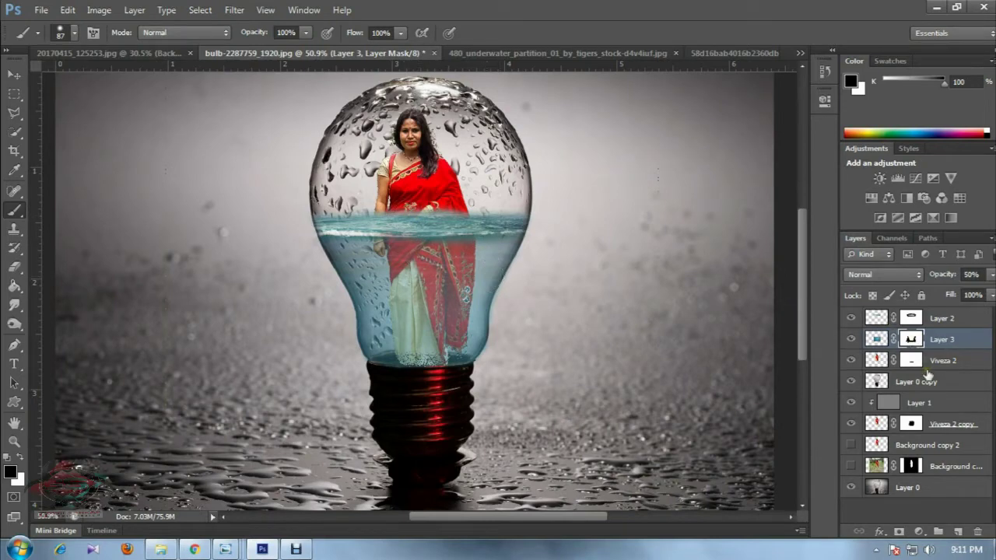
pyautogui.click(851, 319)
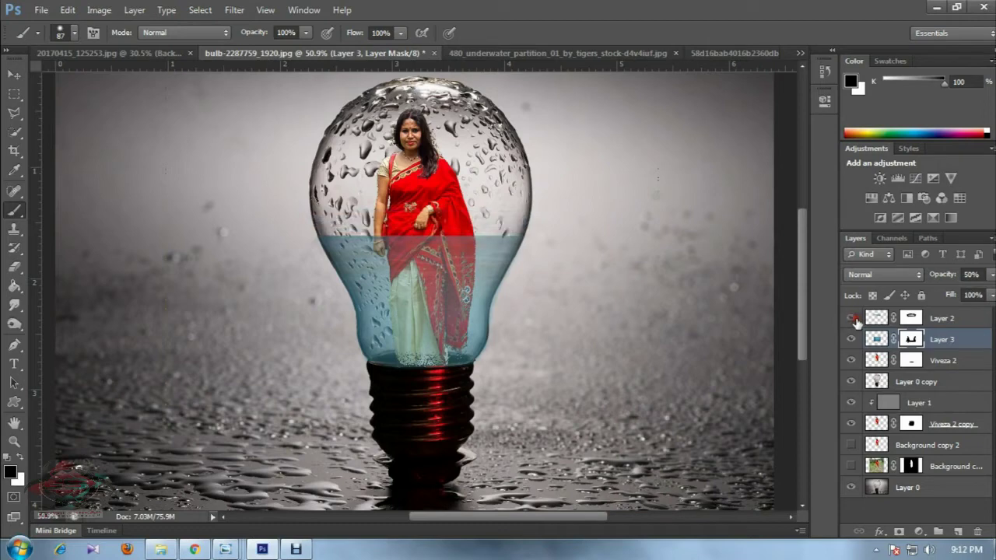
pyautogui.moveTo(943, 319)
pyautogui.mouseDown()
pyautogui.moveTo(969, 445)
pyautogui.moveTo(953, 424)
pyautogui.mouseUp()
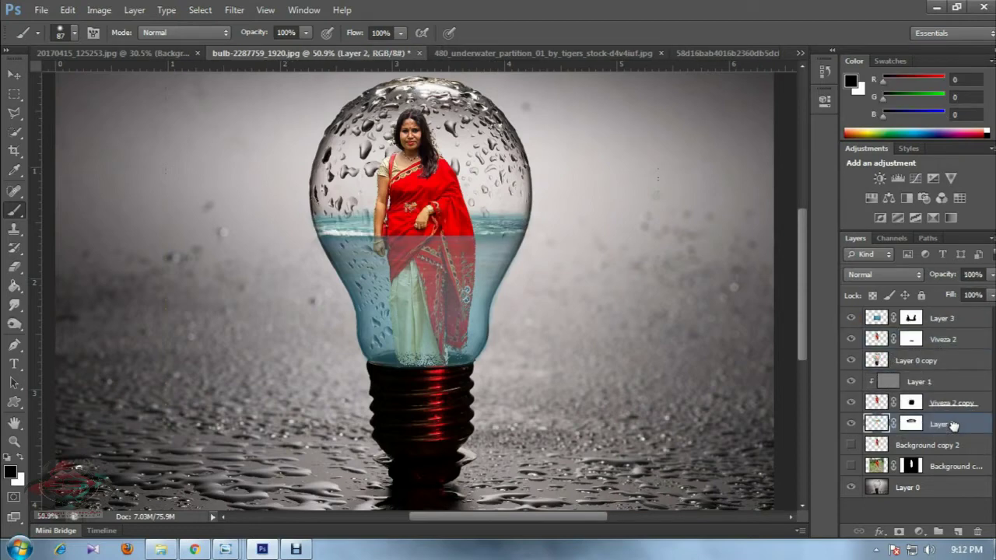
pyautogui.scroll(1, 406, 265)
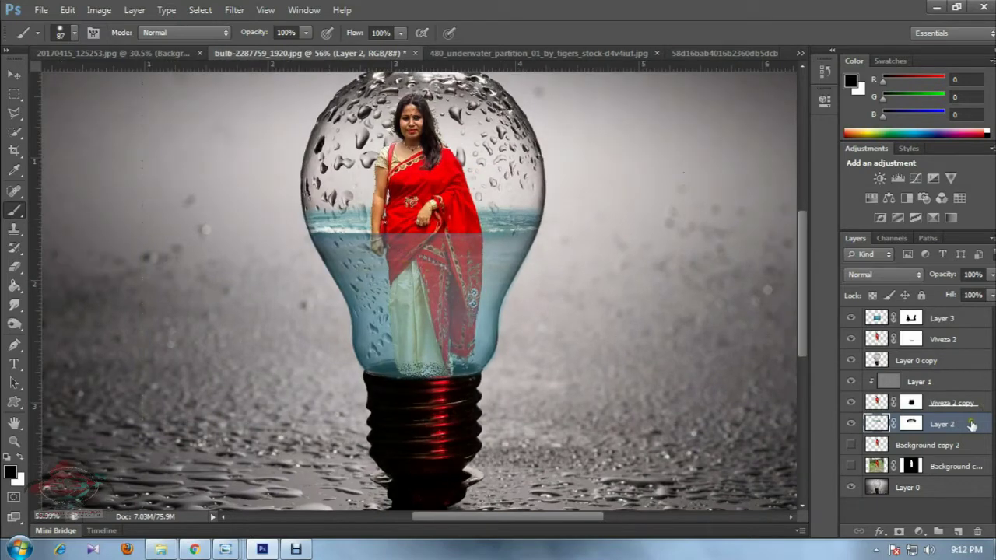
pyautogui.hotkey('ctrl', 'j')
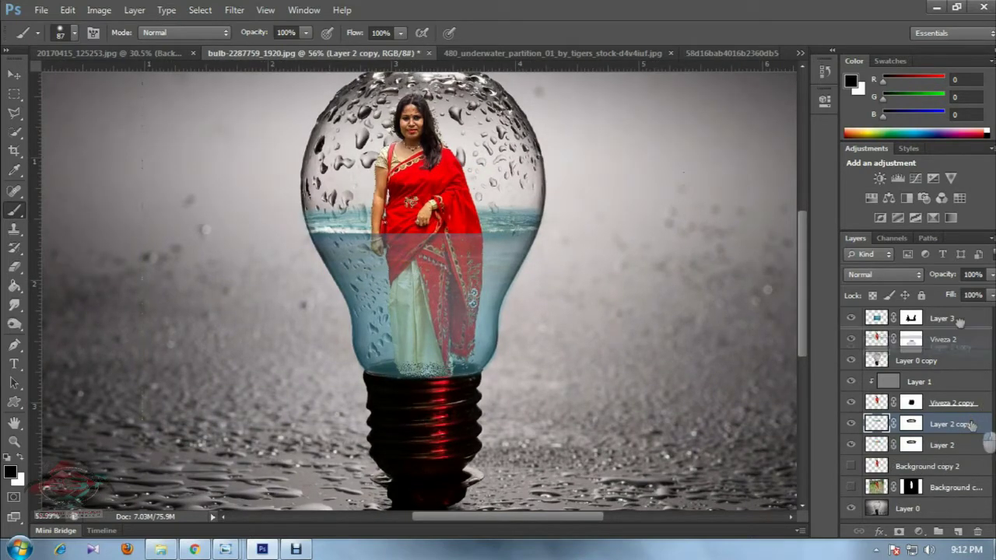
# - Move Layer 2 copy below Layer 3 and mask the woman's hands clear using a 96 px brush
pyautogui.moveTo(972, 424); pyautogui.dragTo(960, 323)
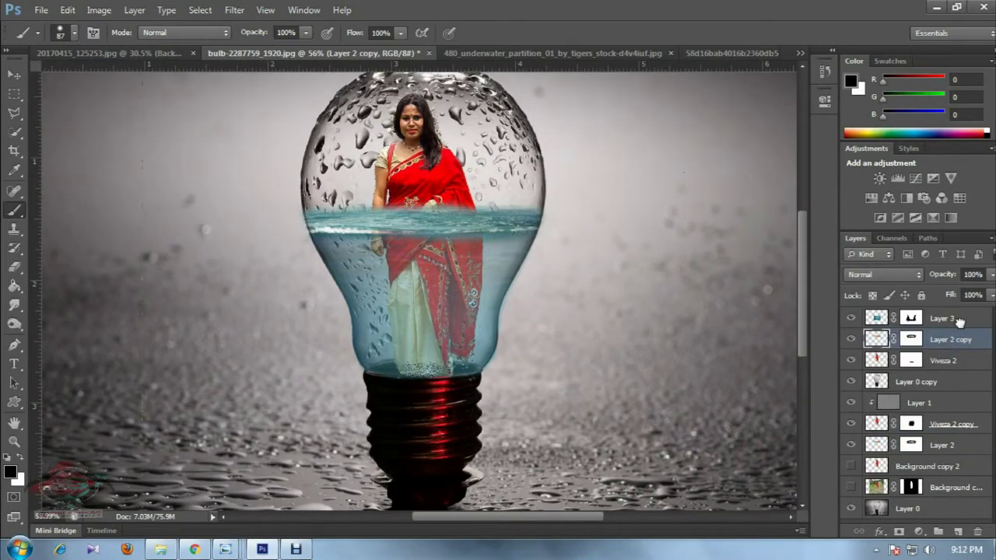
pyautogui.click(910, 339)
pyautogui.moveTo(366, 210)
pyautogui.mouseDown()
pyautogui.moveTo(436, 234)
pyautogui.moveTo(502, 233)
pyautogui.moveTo(359, 209)
pyautogui.moveTo(560, 200)
pyautogui.moveTo(294, 220)
pyautogui.mouseUp()
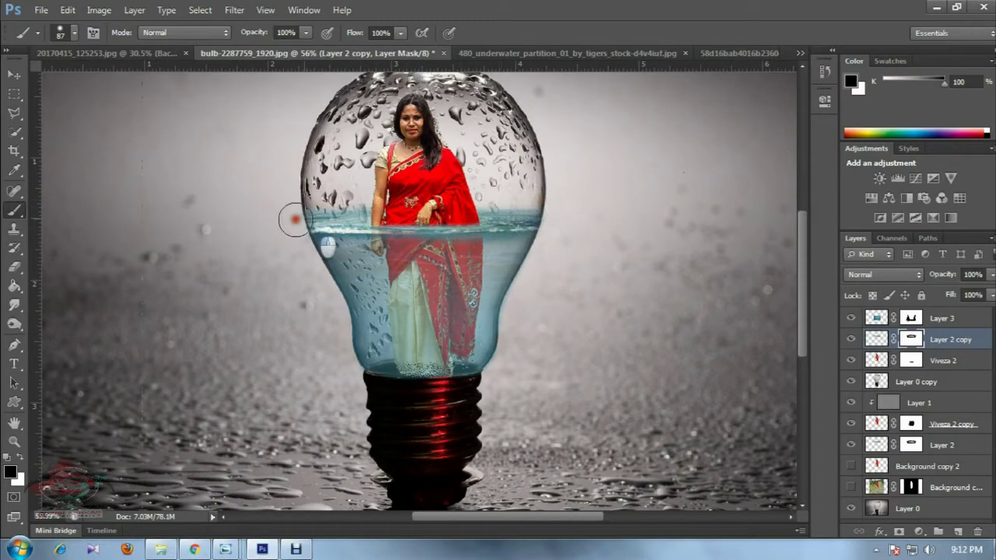
pyautogui.rightClick(464, 205)
pyautogui.moveTo(547, 242); pyautogui.dragTo(553, 240)
pyautogui.press('Return')
pyautogui.moveTo(447, 239); pyautogui.dragTo(356, 243)
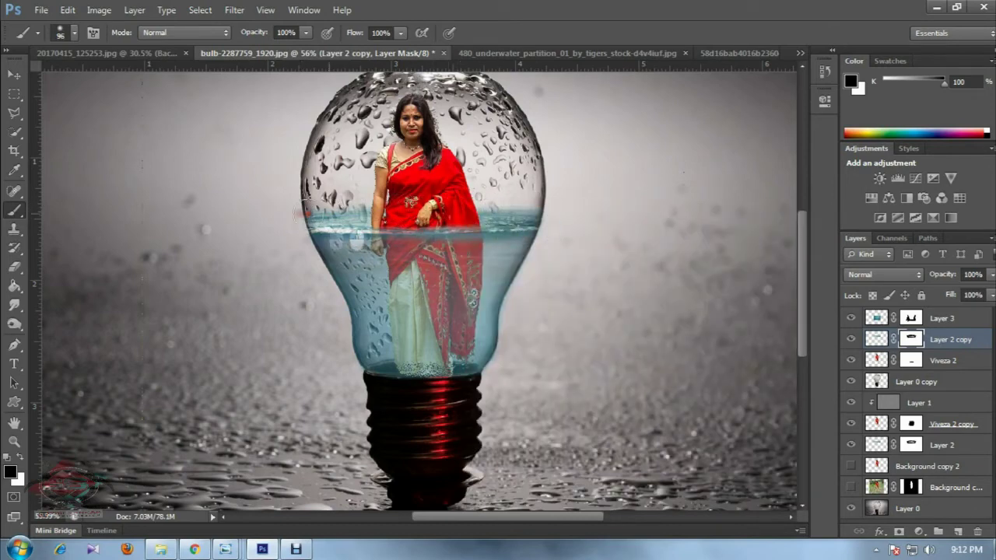
pyautogui.scroll(3, 421, 285)
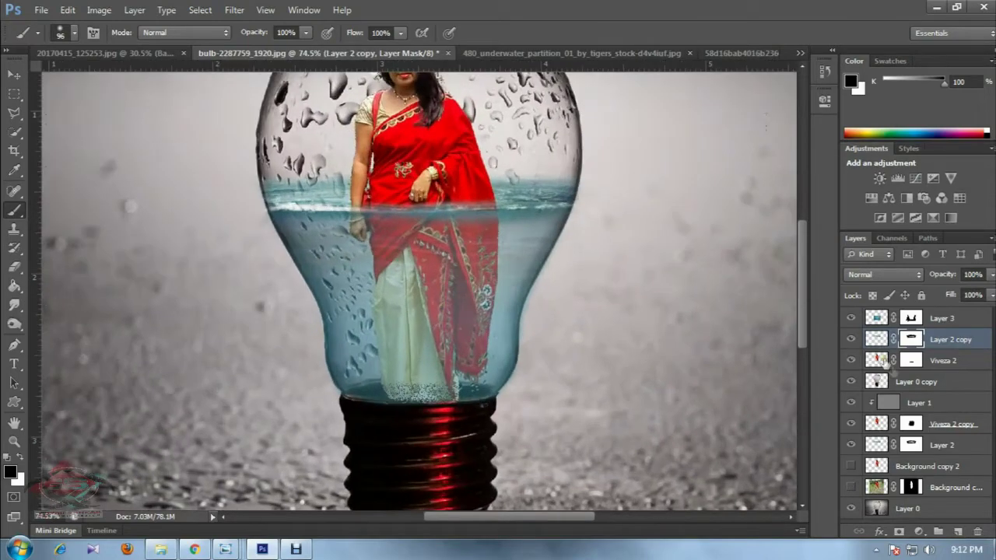
# - Reveal a brighter waterline in white, then fade its right end and saree area at 72 px
pyautogui.click(24, 458)
pyautogui.moveTo(312, 197); pyautogui.dragTo(585, 205)
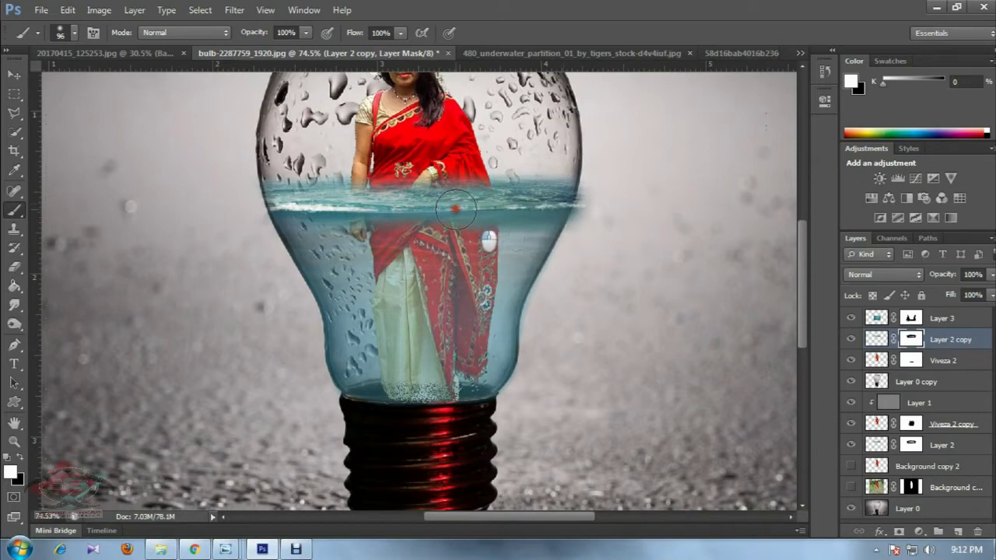
pyautogui.click(12, 455)
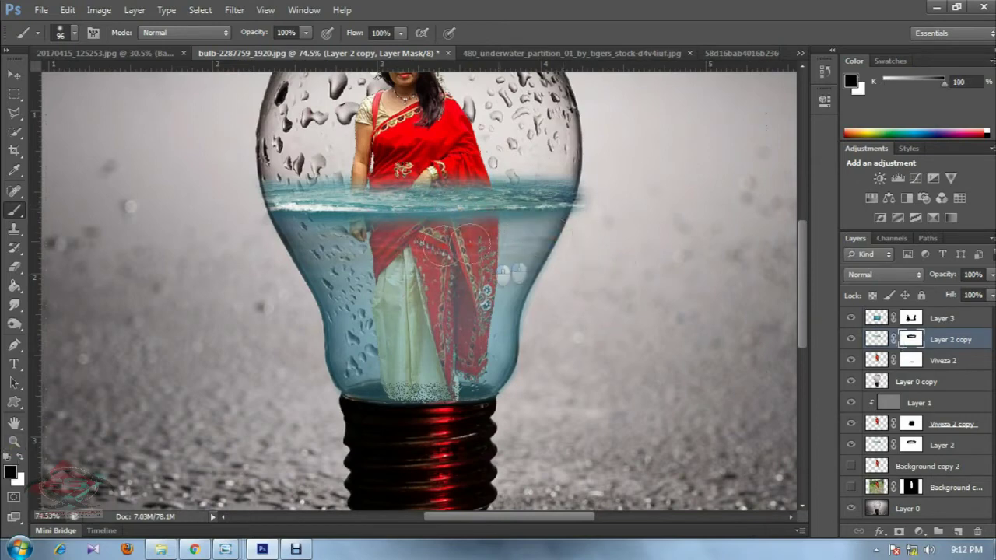
pyautogui.moveTo(582, 209); pyautogui.dragTo(604, 219)
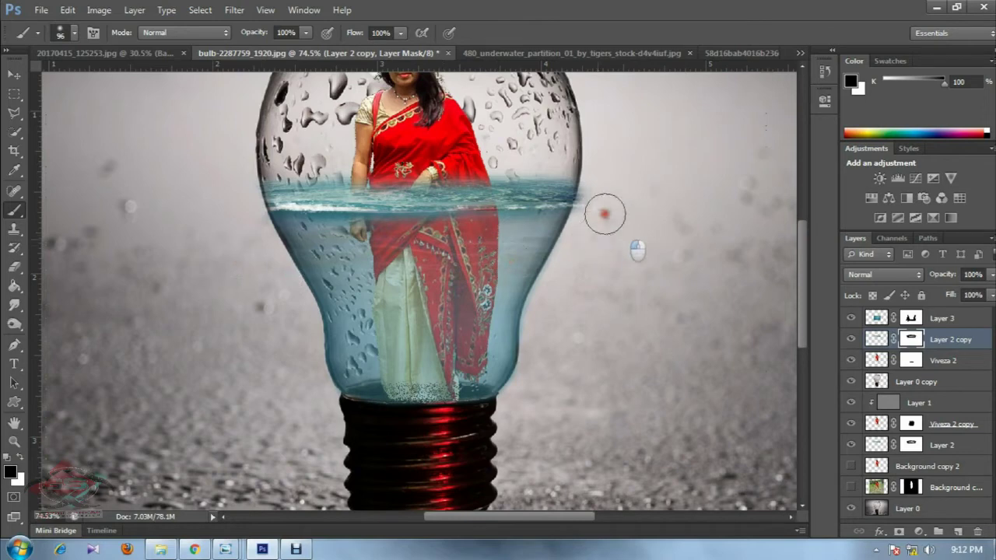
pyautogui.moveTo(474, 186); pyautogui.dragTo(398, 183)
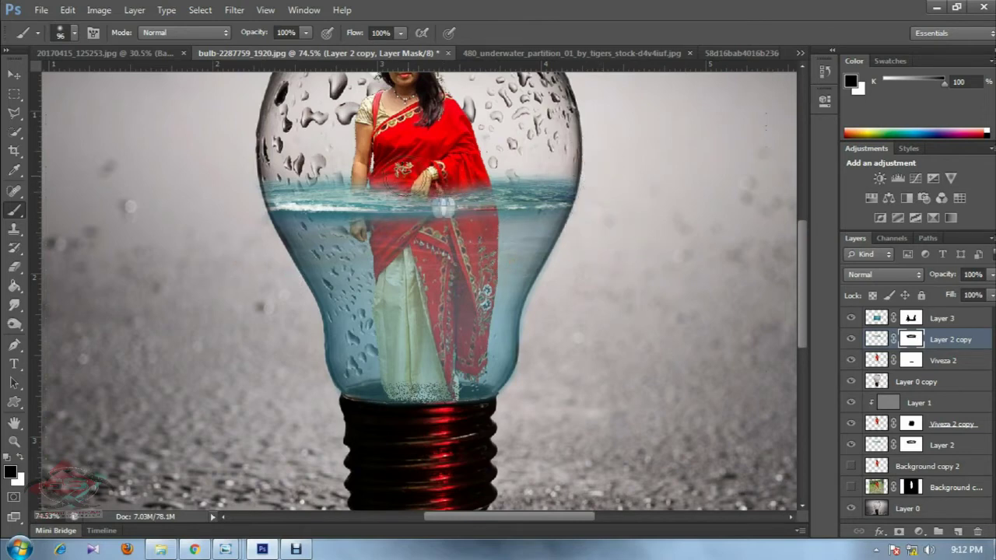
pyautogui.rightClick(510, 160)
pyautogui.moveTo(567, 191); pyautogui.dragTo(559, 191)
pyautogui.press('Return')
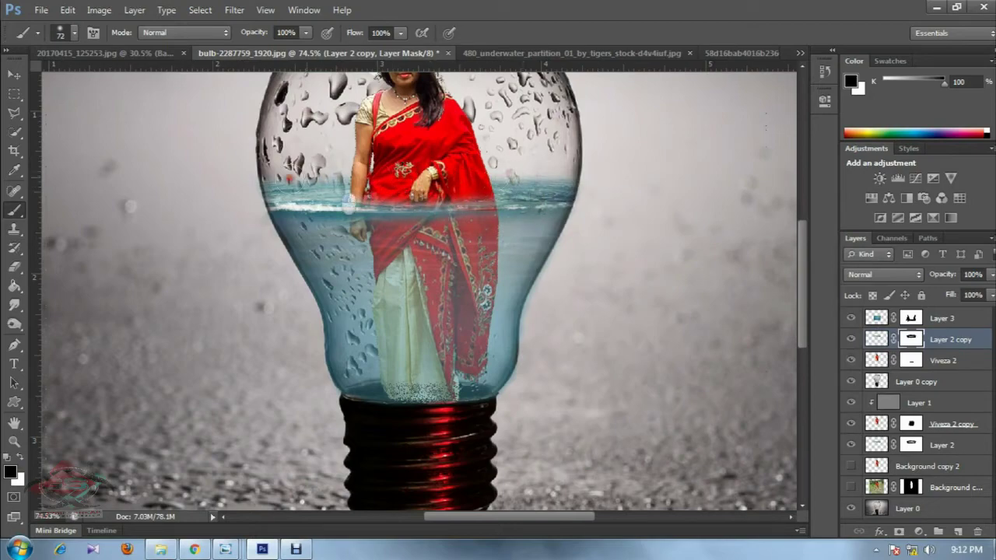
pyautogui.scroll(-5, 343, 187)
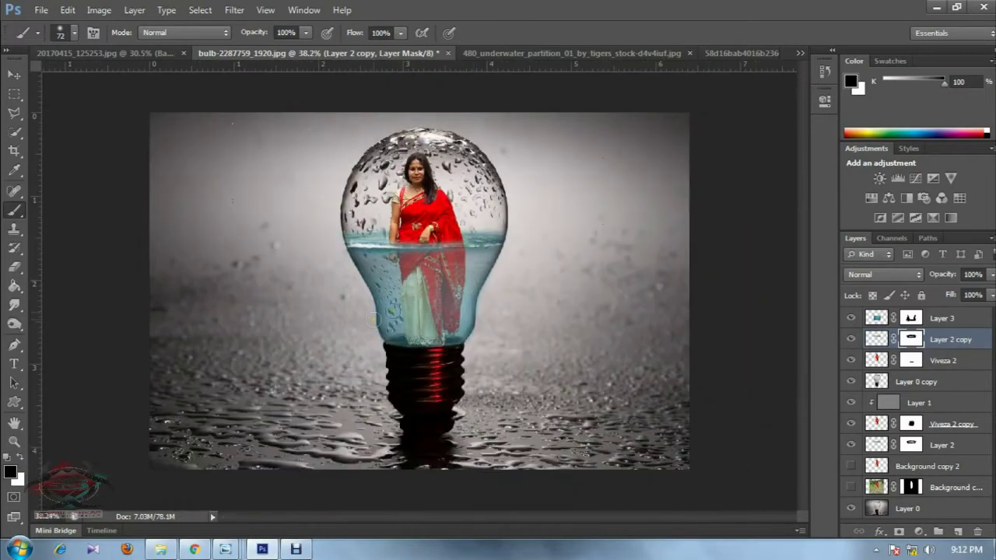
pyautogui.scroll(1, 790, 387)
# - On Layer 2's mask, extend the water strip along the waterline and trim overhangs at both bulb edges
pyautogui.click(851, 318)
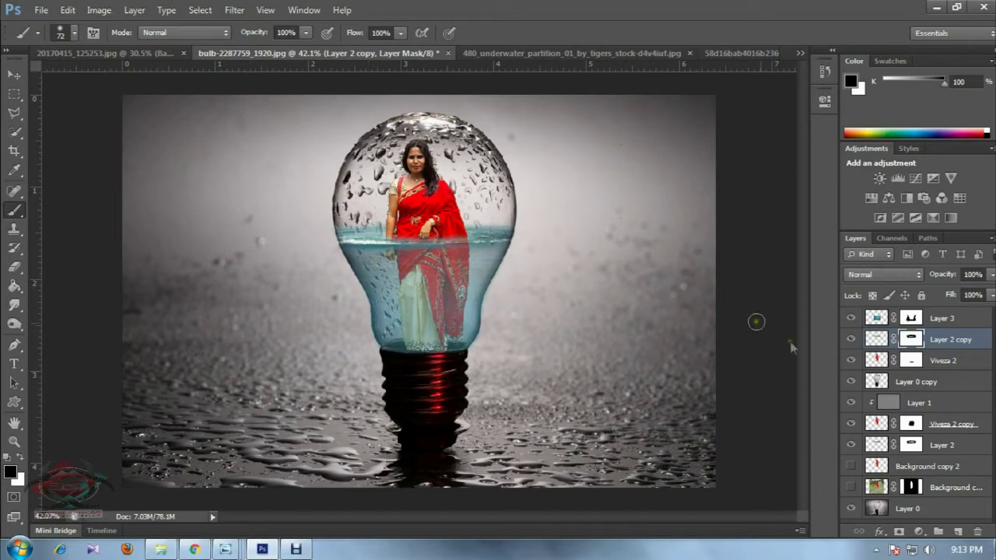
pyautogui.click(852, 445)
pyautogui.click(912, 445)
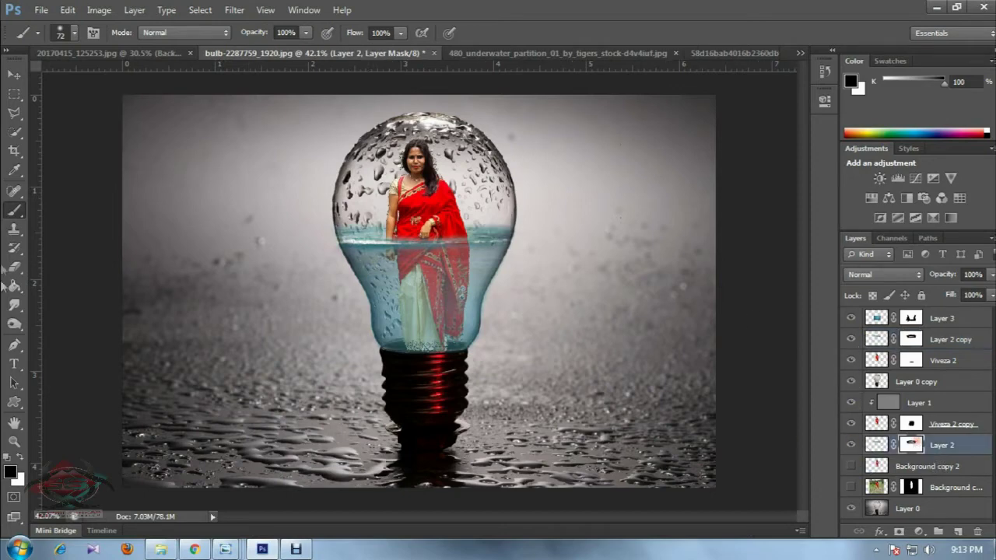
pyautogui.click(22, 459)
pyautogui.moveTo(358, 232); pyautogui.dragTo(483, 228)
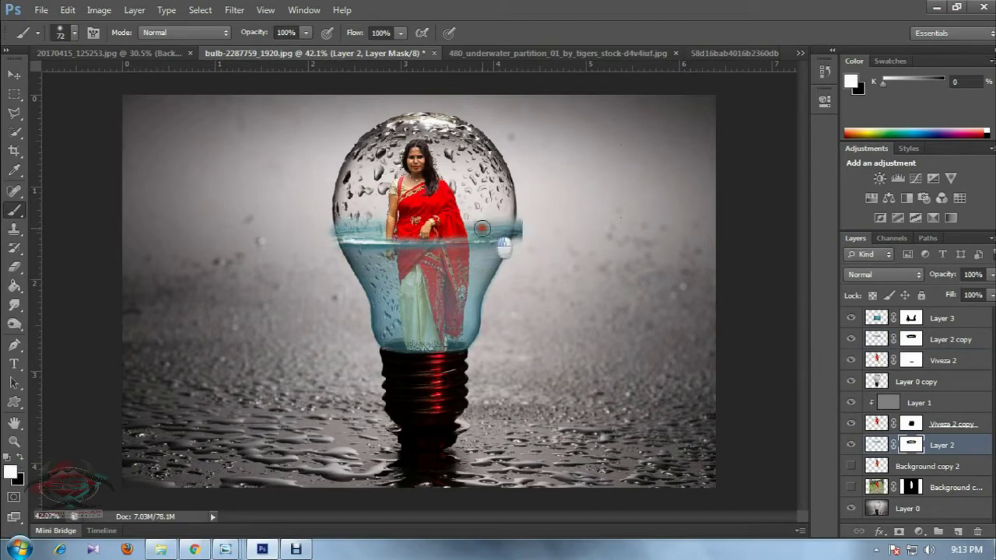
pyautogui.scroll(2, 381, 282)
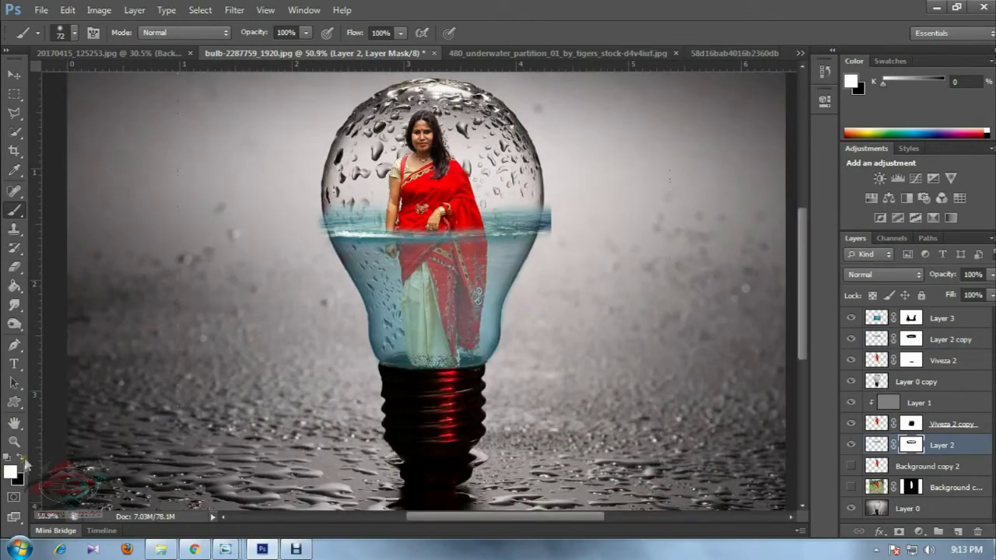
pyautogui.click(22, 459)
pyautogui.moveTo(553, 208); pyautogui.dragTo(545, 237)
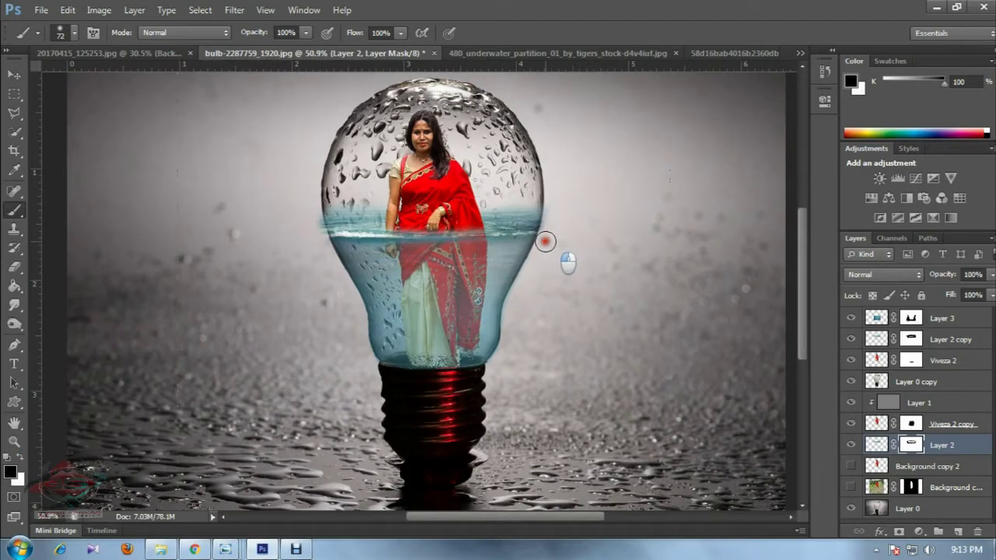
pyautogui.moveTo(311, 211); pyautogui.dragTo(317, 249)
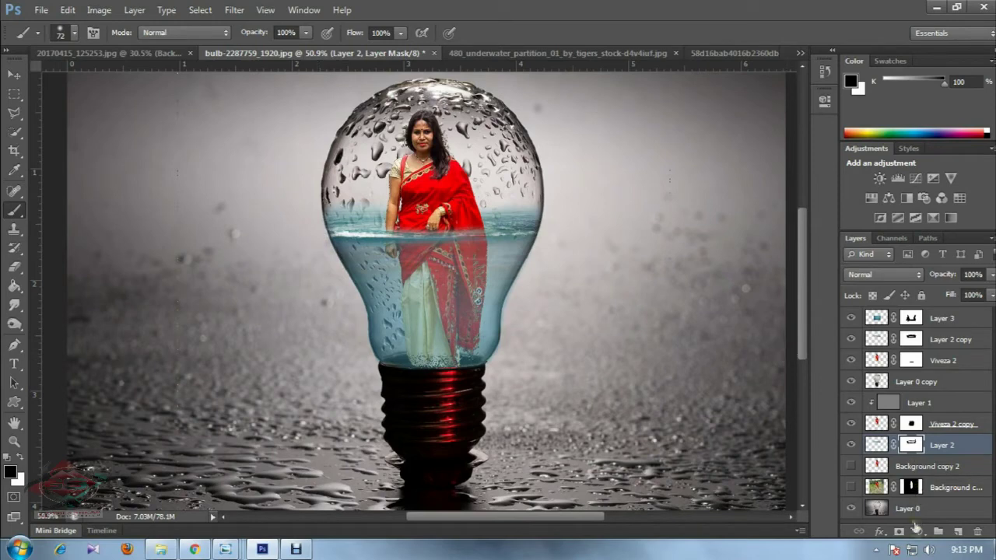
pyautogui.click(919, 531)
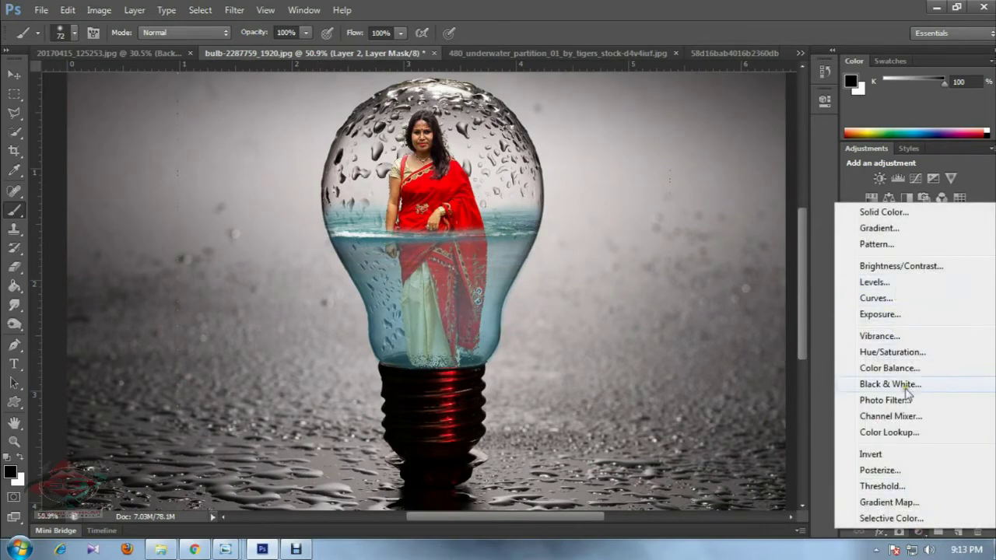
# - Add a clipped Color Balance layer with midtones +1, −20, +8, then apply Layer 2's mask
pyautogui.click(905, 370)
pyautogui.moveTo(676, 195); pyautogui.dragTo(704, 195)
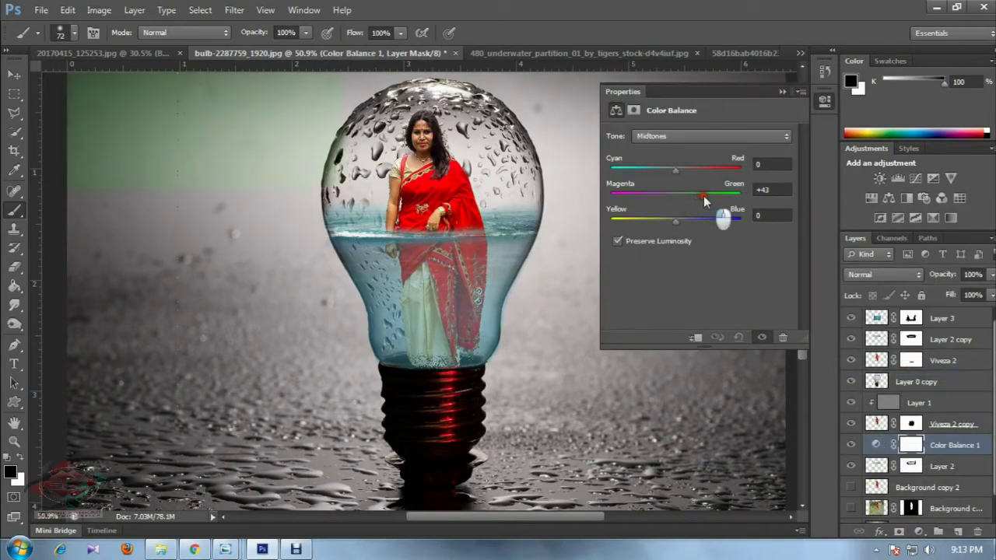
pyautogui.click(697, 337)
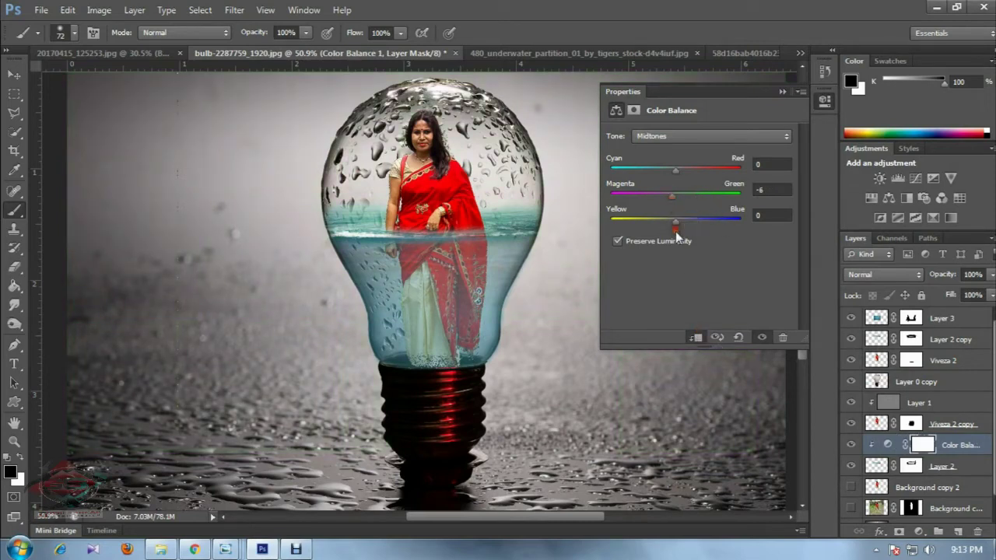
pyautogui.moveTo(681, 223); pyautogui.dragTo(717, 220)
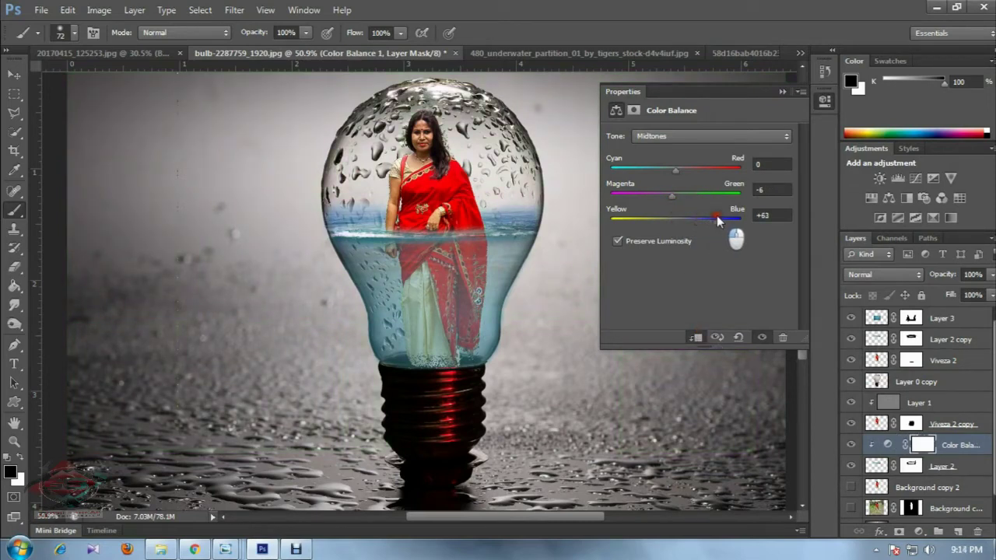
pyautogui.moveTo(689, 220); pyautogui.dragTo(681, 219)
pyautogui.moveTo(675, 168)
pyautogui.mouseDown()
pyautogui.moveTo(724, 172)
pyautogui.moveTo(678, 170)
pyautogui.moveTo(698, 193)
pyautogui.moveTo(673, 196)
pyautogui.mouseUp()
pyautogui.click(783, 92)
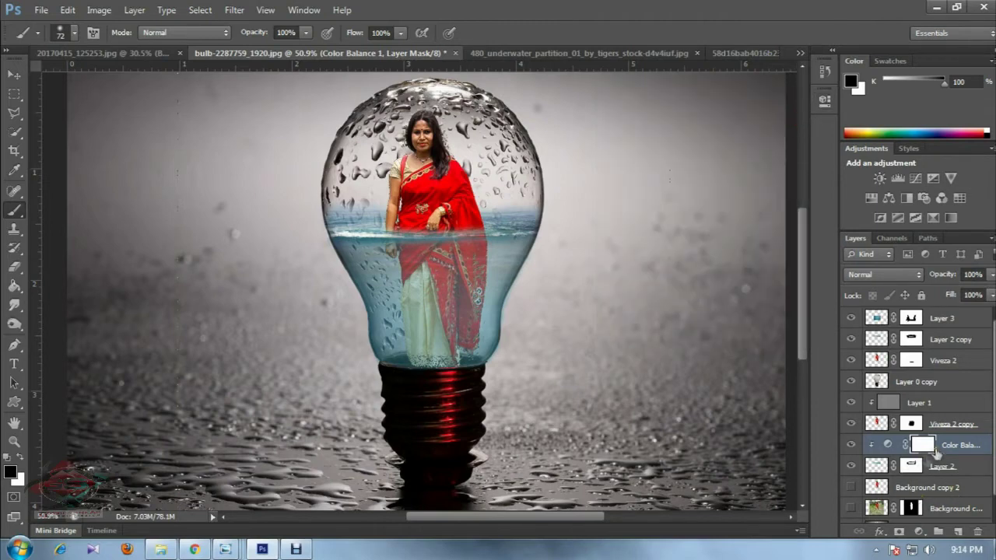
pyautogui.rightClick(908, 466)
pyautogui.click(895, 350)
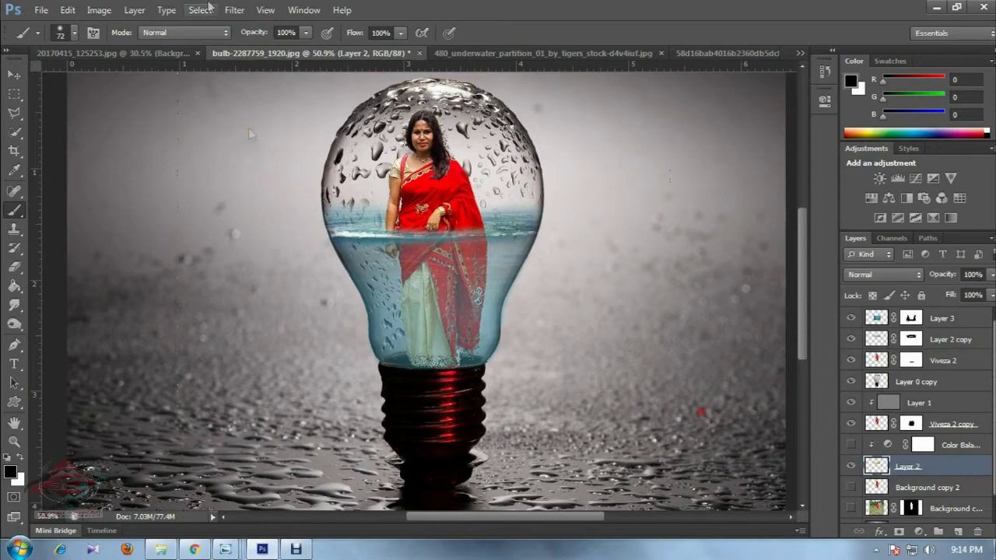
# - Apply a Viveza 2 structure boost to Layer 2 and hide the original Layer 2
pyautogui.click(234, 10)
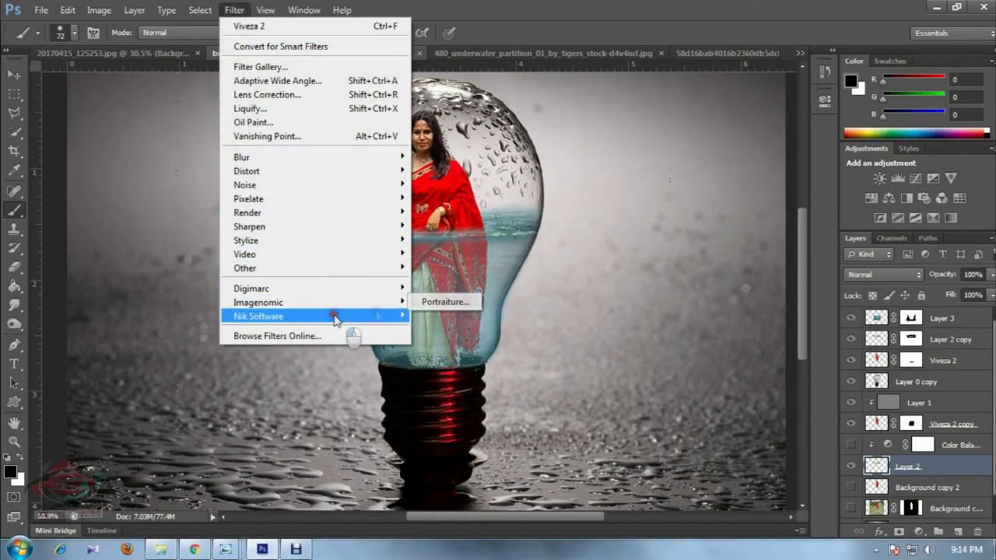
pyautogui.click(435, 326)
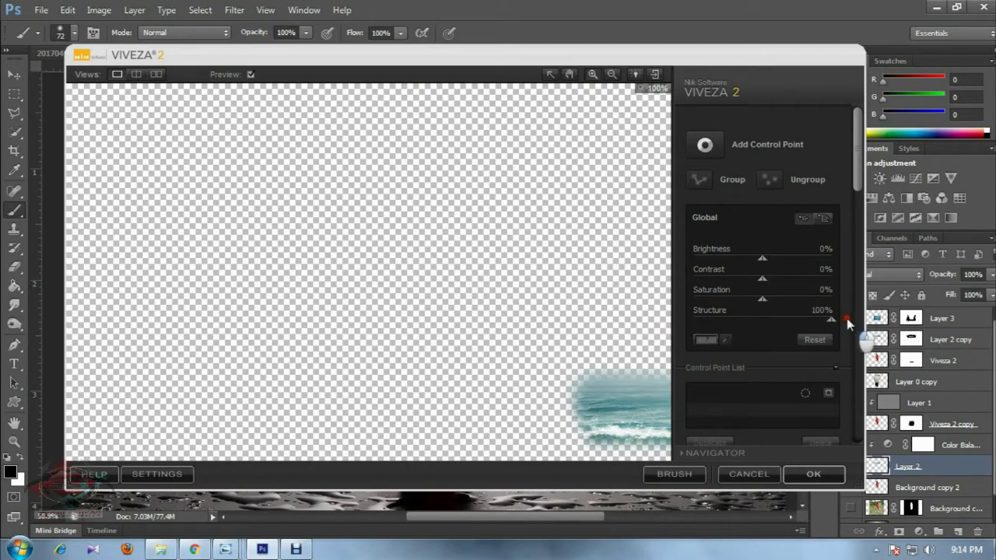
pyautogui.click(814, 474)
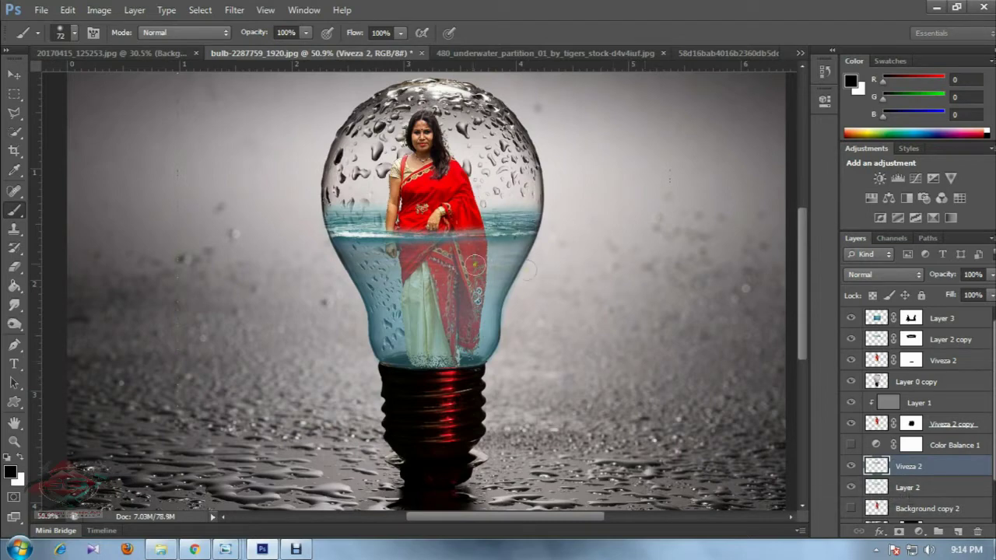
pyautogui.click(851, 488)
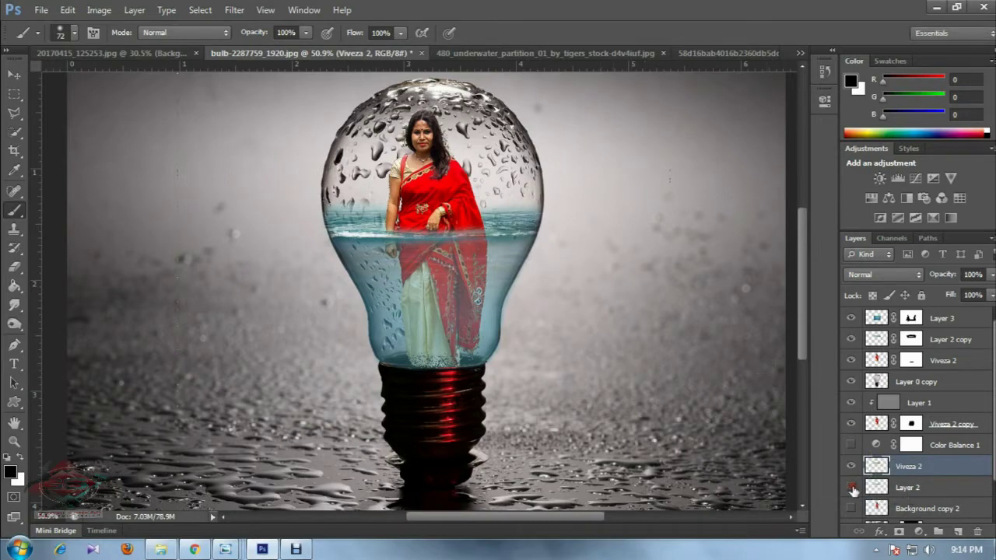
# - Compare the waterline by toggling Layer 2 copy, then apply its layer mask
pyautogui.click(852, 339)
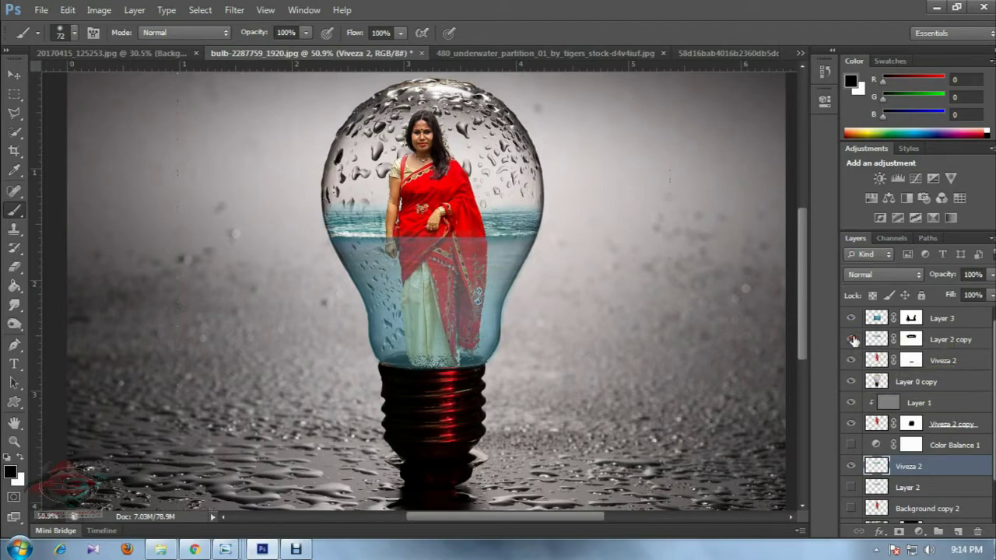
pyautogui.click(851, 339)
pyautogui.rightClick(909, 339)
pyautogui.click(876, 384)
# - Apply Viveza 2 to Layer 2 copy with 87% structure and give the result a white mask
pyautogui.click(235, 10)
pyautogui.moveTo(258, 315)
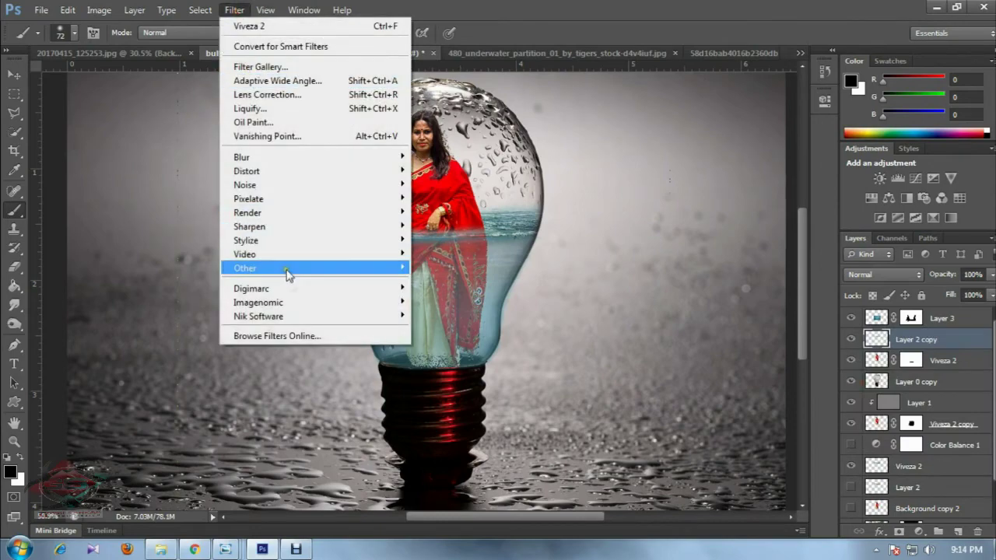
pyautogui.click(427, 345)
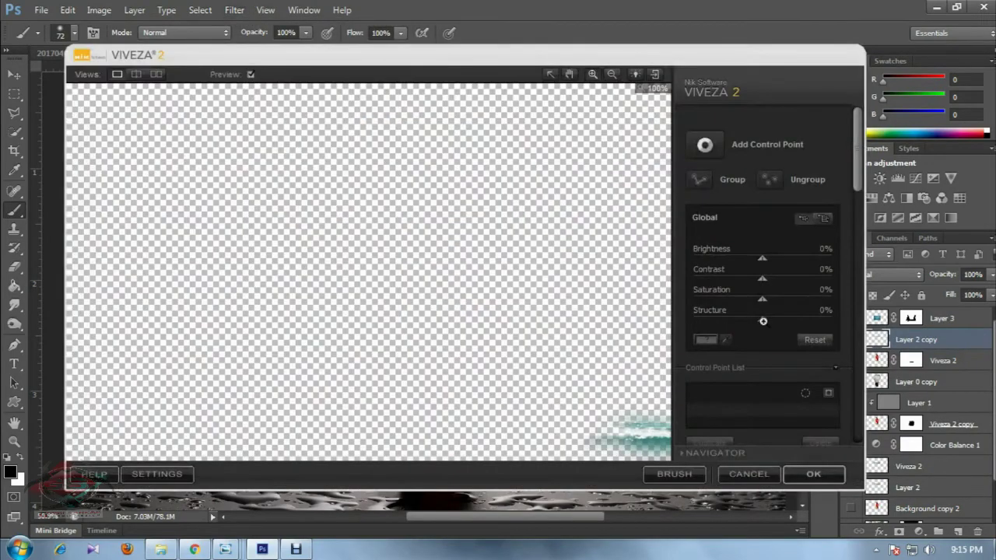
pyautogui.moveTo(762, 321); pyautogui.dragTo(823, 319)
pyautogui.click(812, 474)
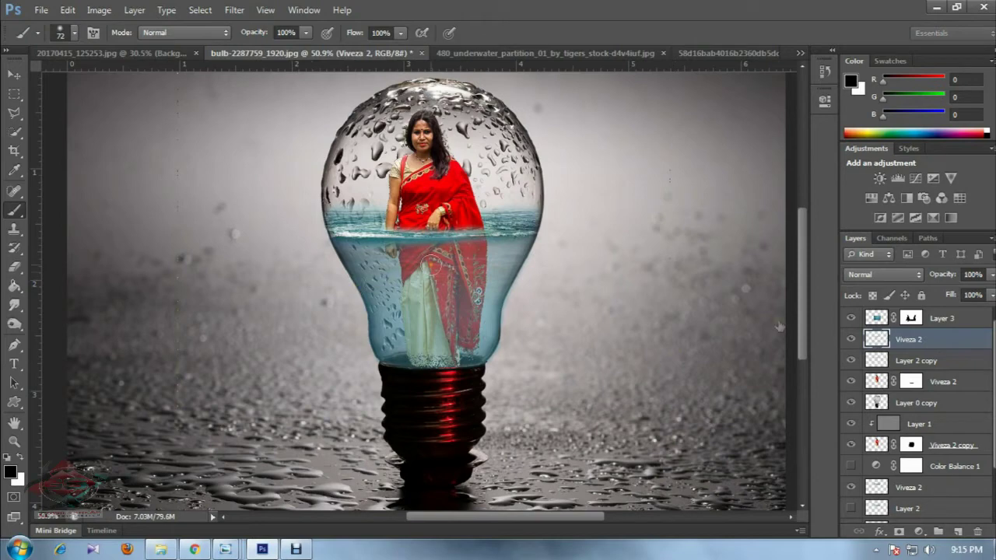
pyautogui.click(899, 532)
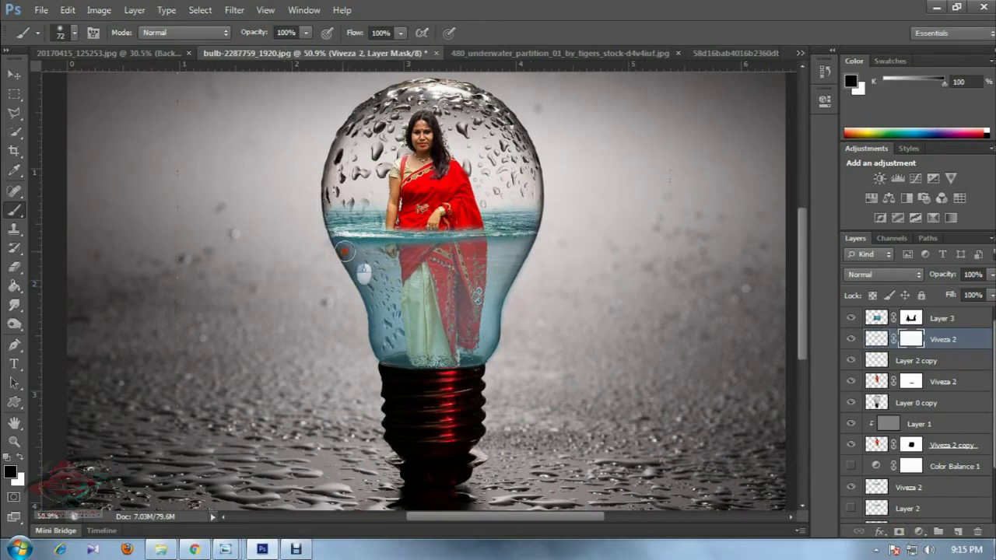
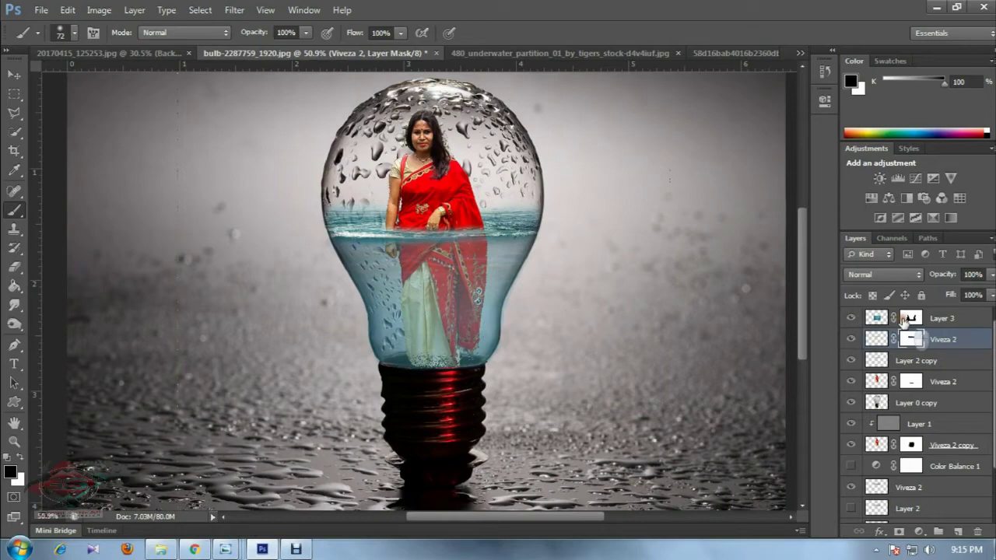
# - Toggle Layer 3 and Viveza 2 visibility to inspect the sari's underwater reflection
pyautogui.click(904, 322)
pyautogui.scroll(-1, 546, 257)
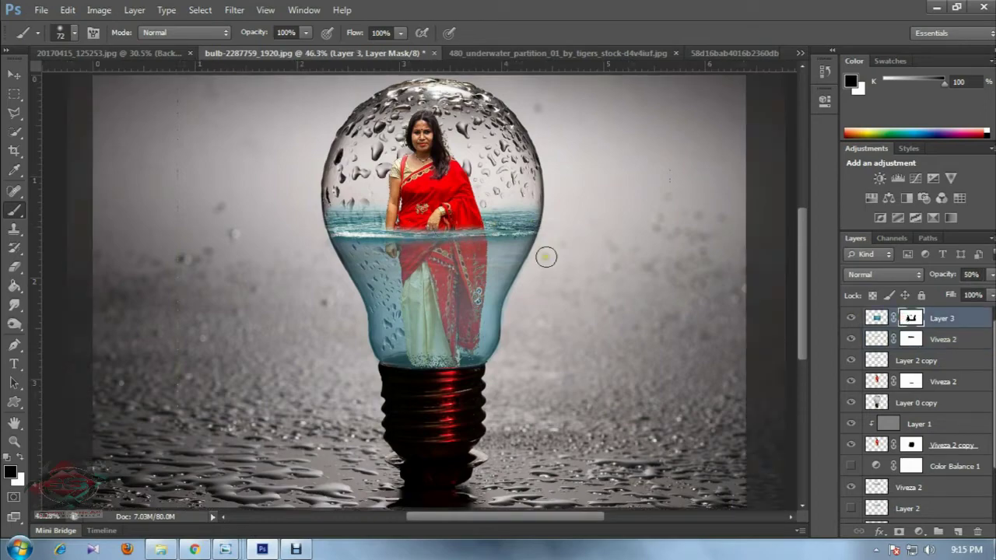
pyautogui.scroll(-1, 531, 256)
pyautogui.scroll(2, 394, 278)
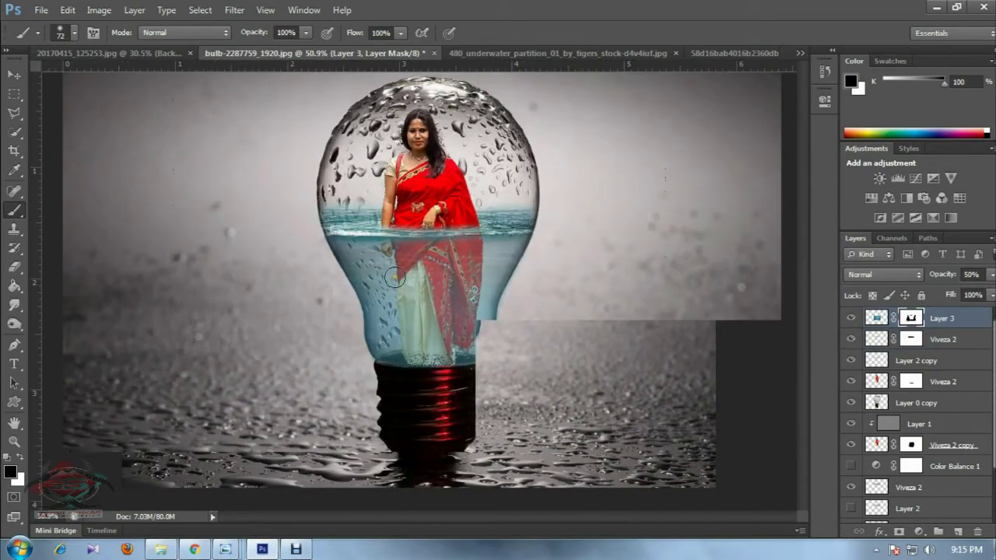
pyautogui.scroll(2, 420, 334)
pyautogui.scroll(2, 456, 404)
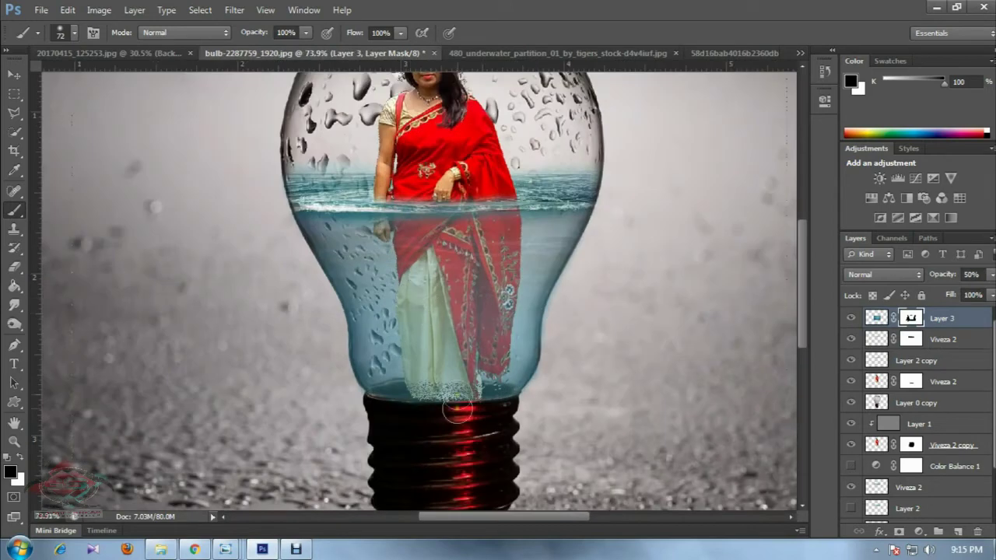
pyautogui.click(850, 319)
pyautogui.scroll(-1, 852, 467)
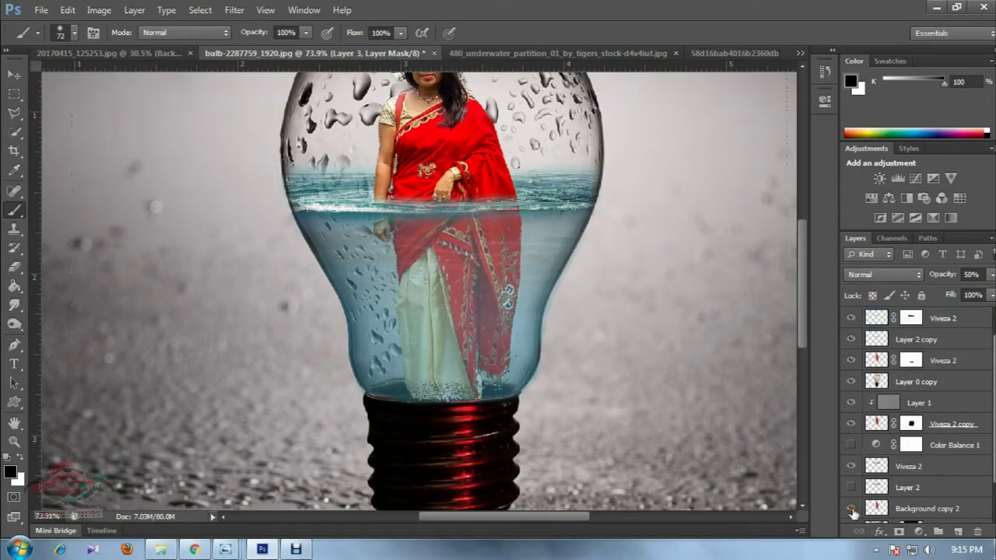
pyautogui.scroll(1, 852, 509)
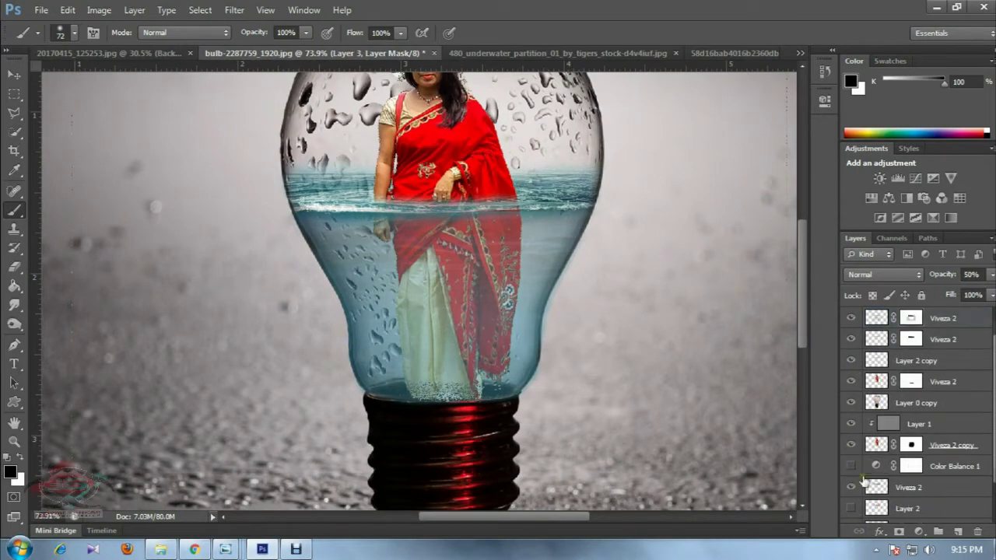
pyautogui.click(851, 381)
pyautogui.click(851, 382)
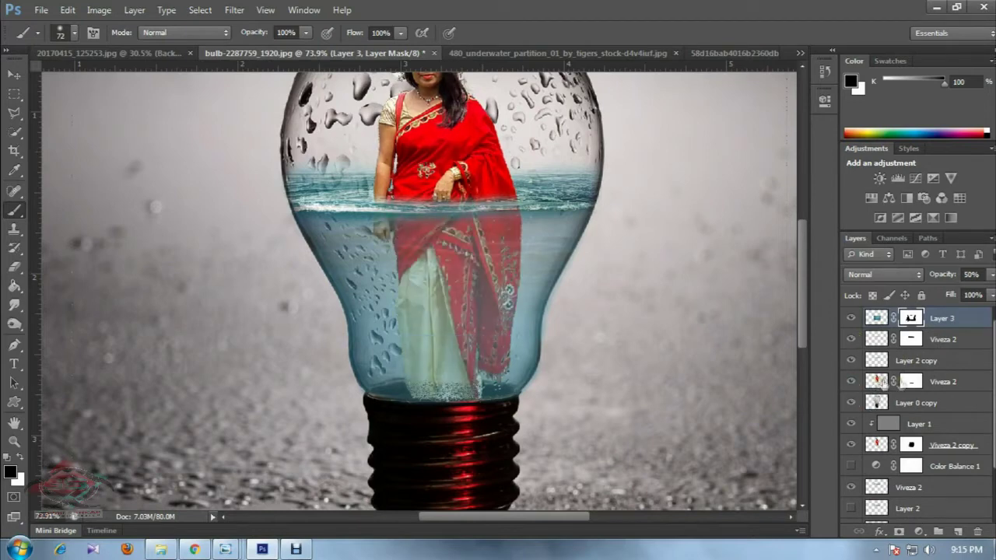
# - Paint the Viveza 2 mask to smooth the reflection's bubbly bottom edge
pyautogui.click(910, 381)
pyautogui.click(24, 460)
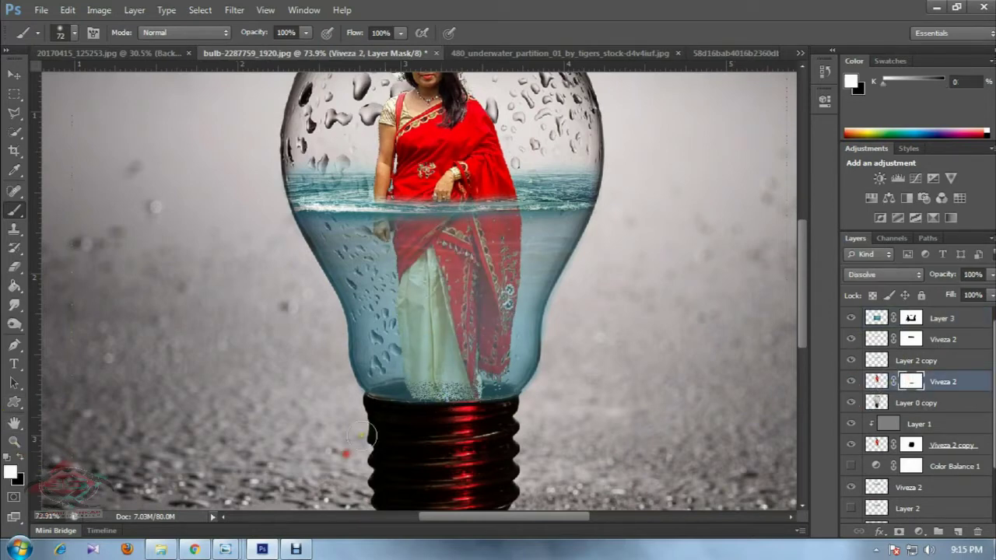
pyautogui.moveTo(424, 396)
pyautogui.mouseDown()
pyautogui.moveTo(454, 383)
pyautogui.moveTo(467, 398)
pyautogui.mouseUp()
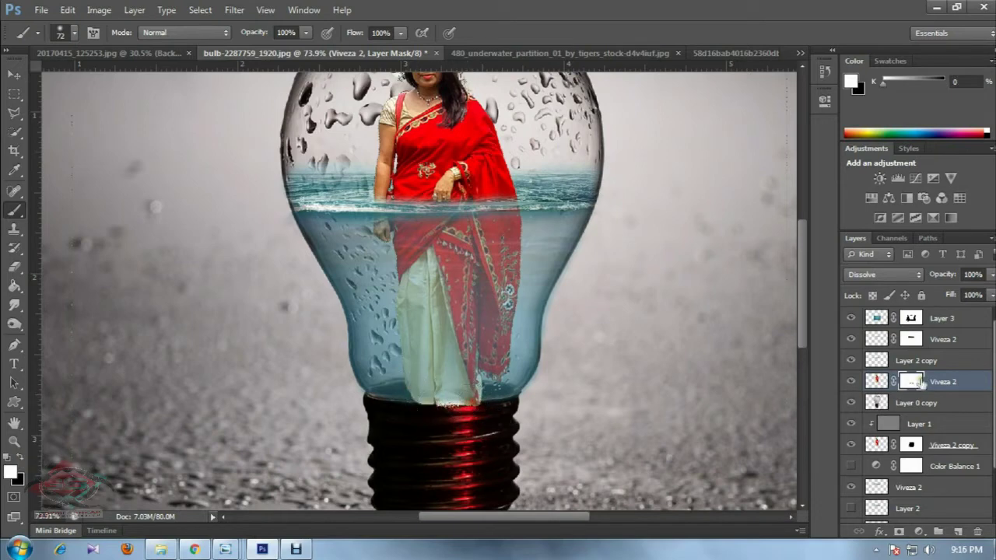
pyautogui.press('x')
pyautogui.moveTo(417, 431); pyautogui.dragTo(474, 422)
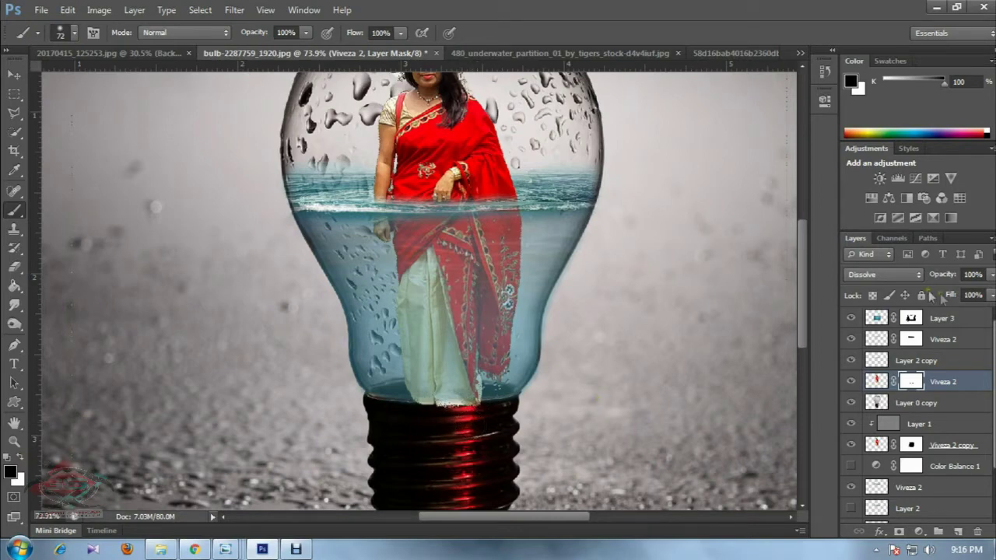
# - Reset the layer's blend mode to Normal and make Layer 3 active
pyautogui.click(883, 274)
pyautogui.click(878, 9)
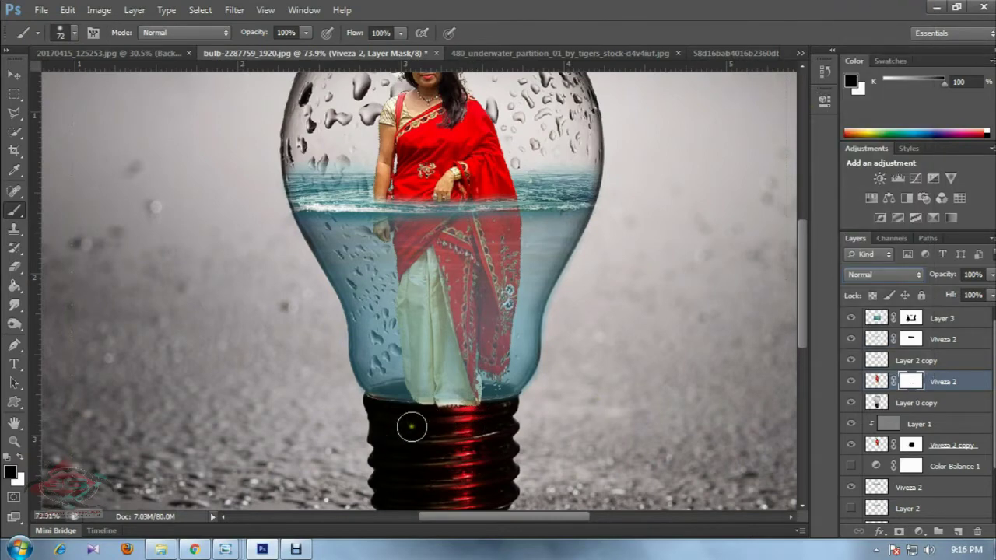
pyautogui.hotkey('alt', '.')
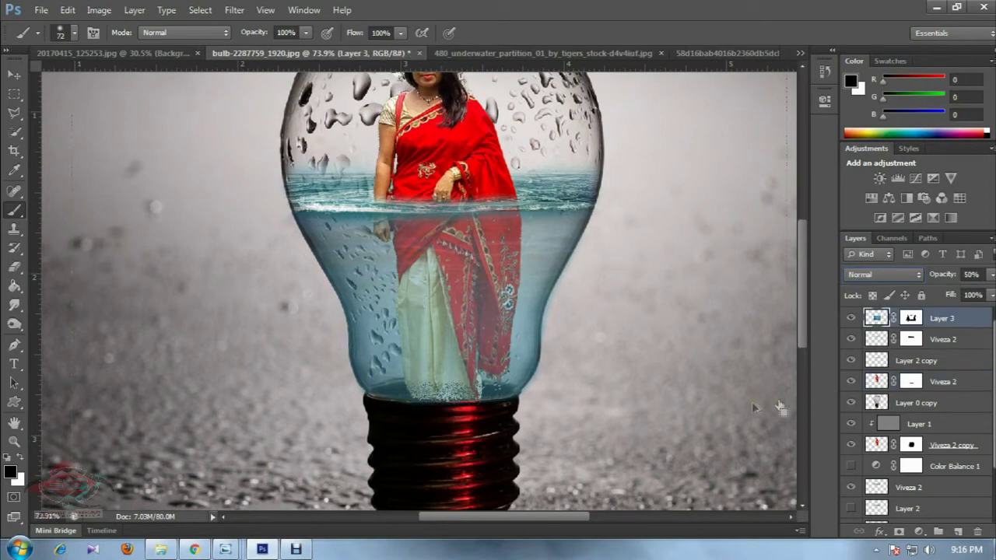
pyautogui.click(884, 273)
pyautogui.click(953, 402)
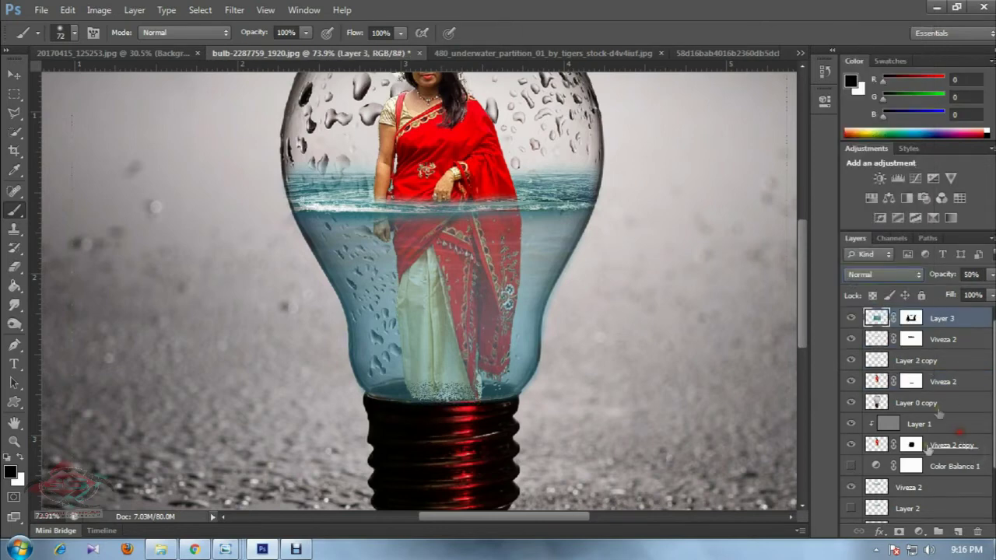
pyautogui.click(887, 443)
pyautogui.click(895, 382)
pyautogui.click(885, 274)
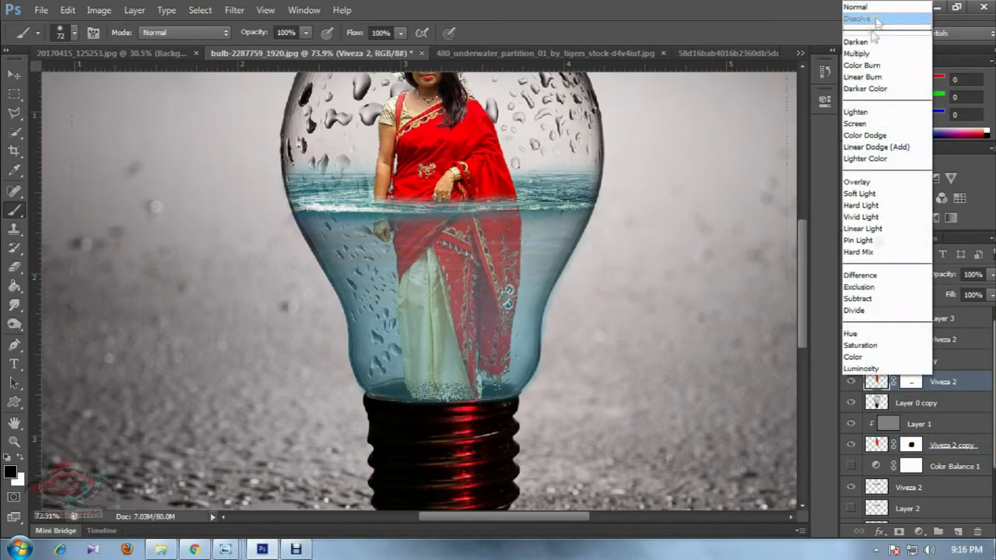
pyautogui.click(878, 9)
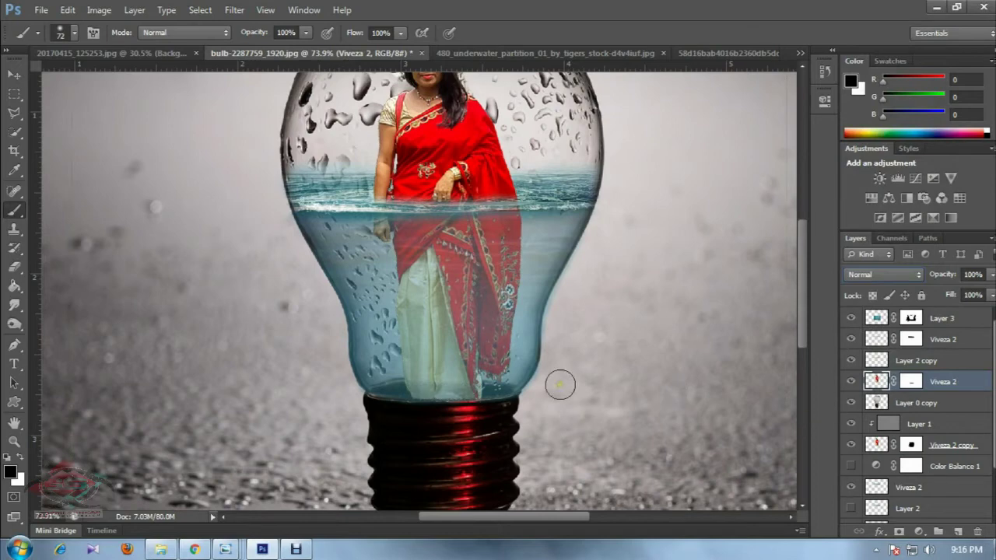
pyautogui.press('Down')
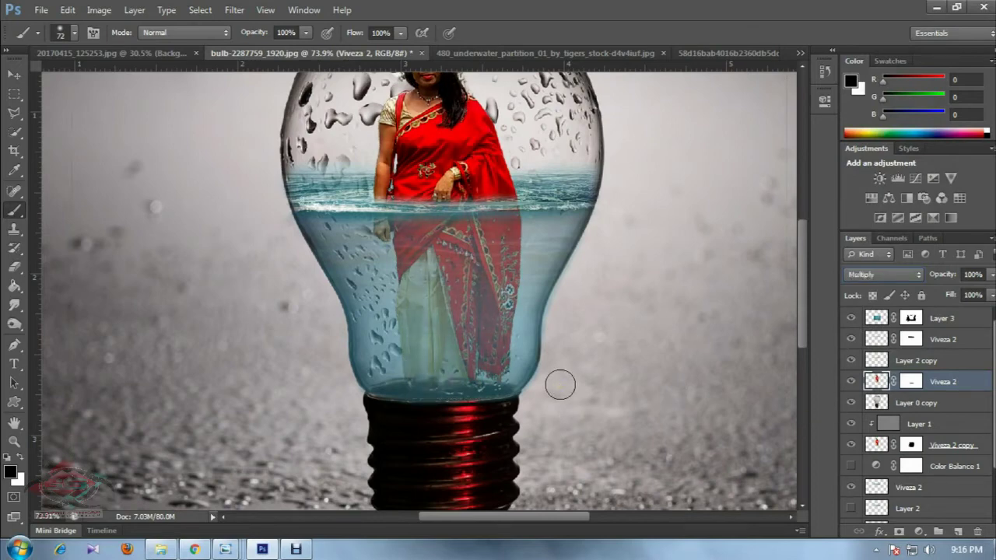
pyautogui.click(878, 277)
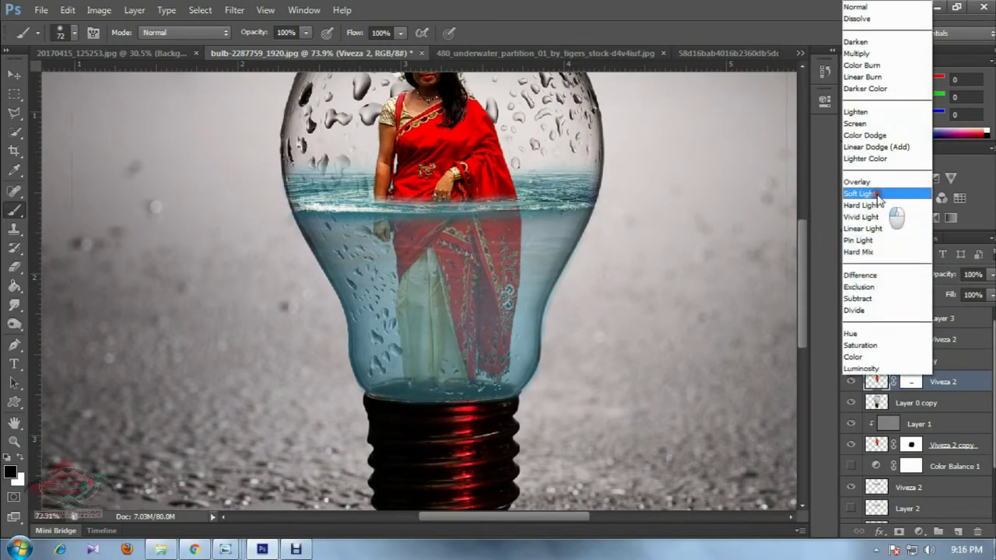
pyautogui.click(880, 196)
pyautogui.click(913, 274)
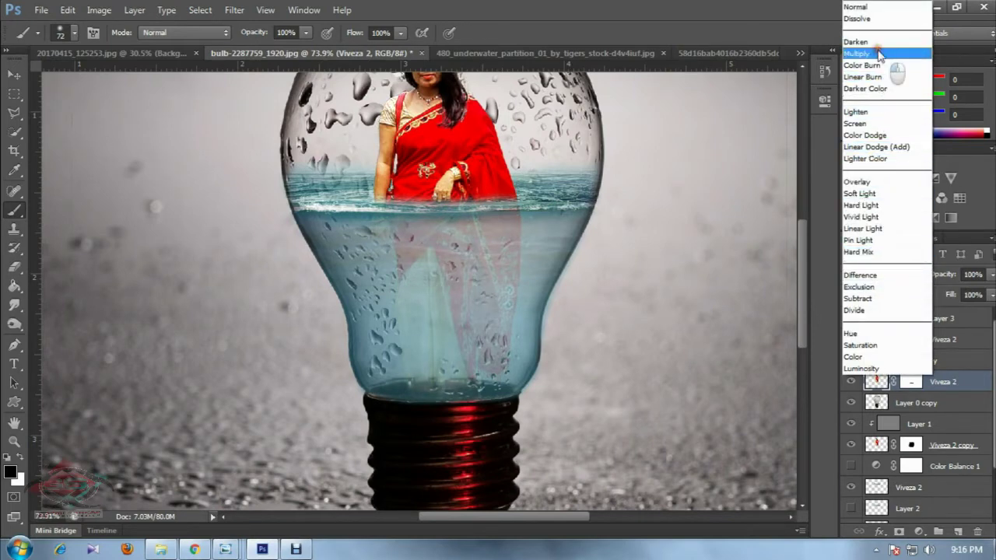
pyautogui.click(879, 53)
pyautogui.click(14, 93)
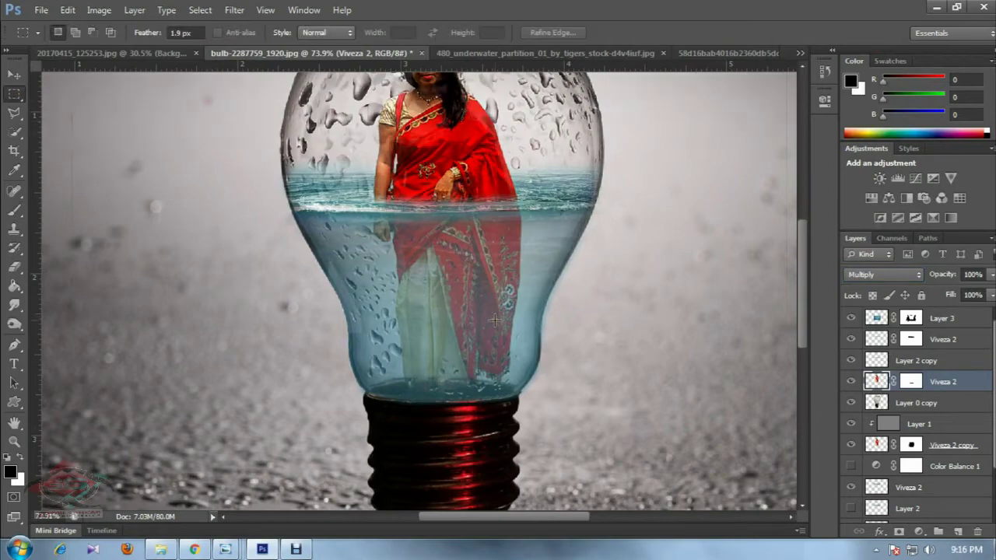
pyautogui.scroll(-2, 495, 320)
pyautogui.scroll(1, 495, 320)
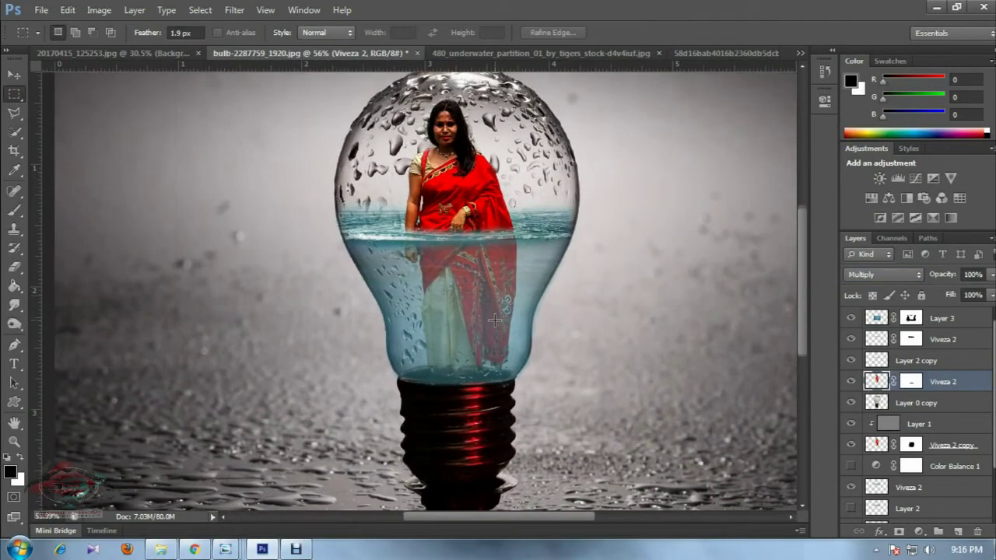
pyautogui.click(902, 274)
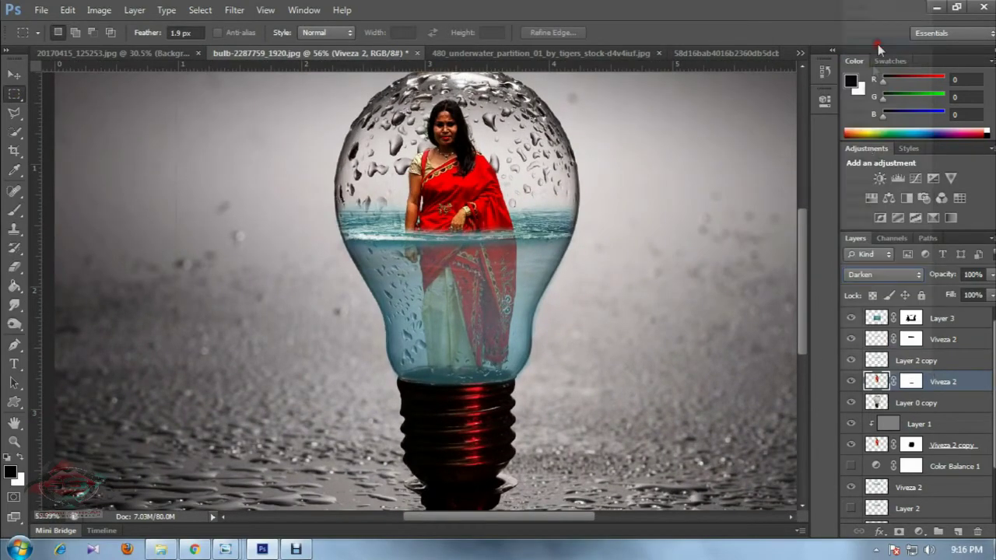
pyautogui.click(877, 44)
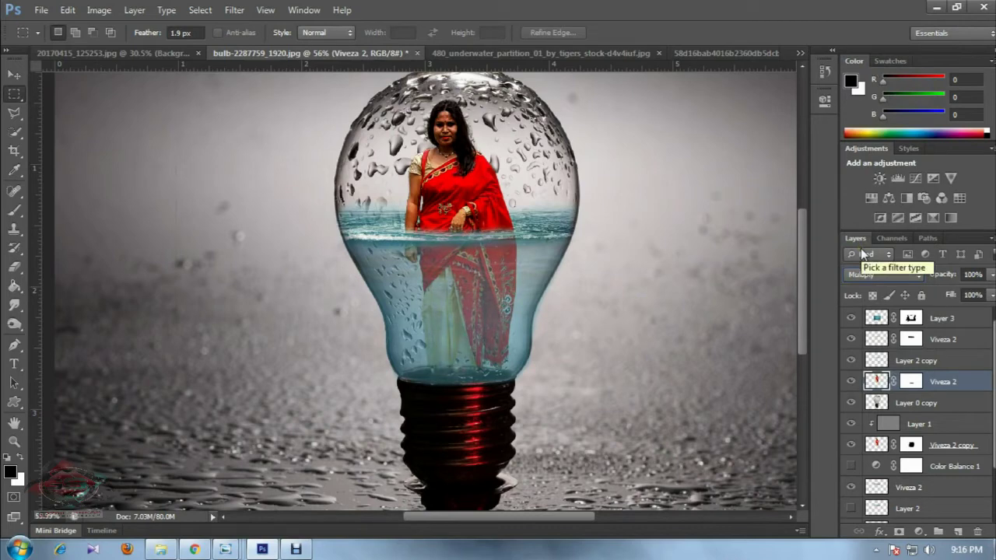
pyautogui.hotkey('shift', '+')
pyautogui.hotkey('shift', '+')
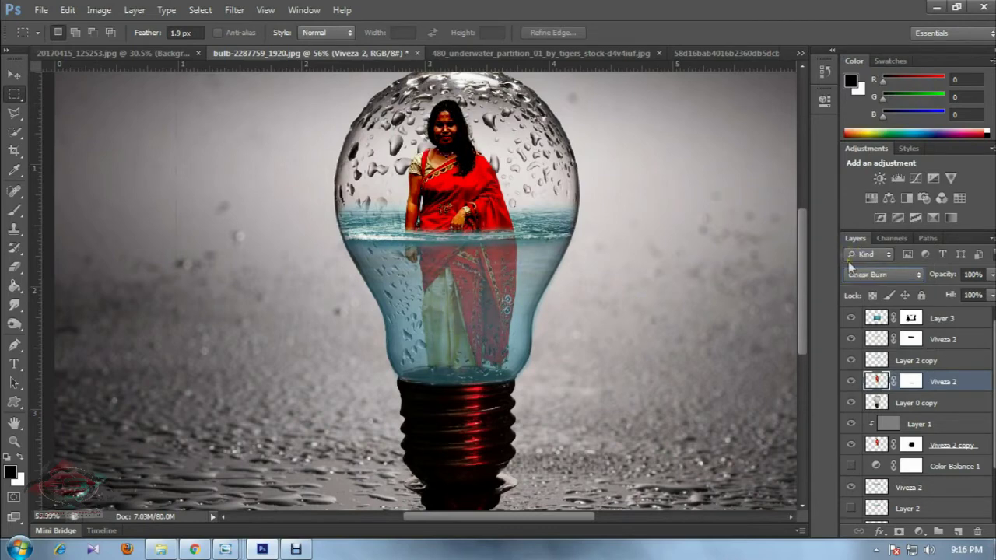
pyautogui.hotkey('shift', '+')
pyautogui.hotkey('shift', '+')
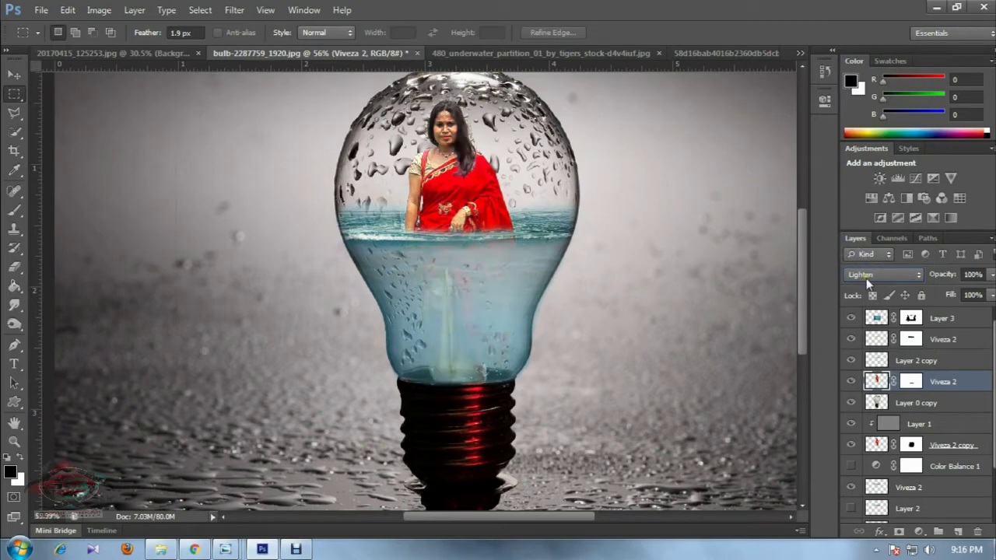
pyautogui.click(868, 277)
pyautogui.click(864, 6)
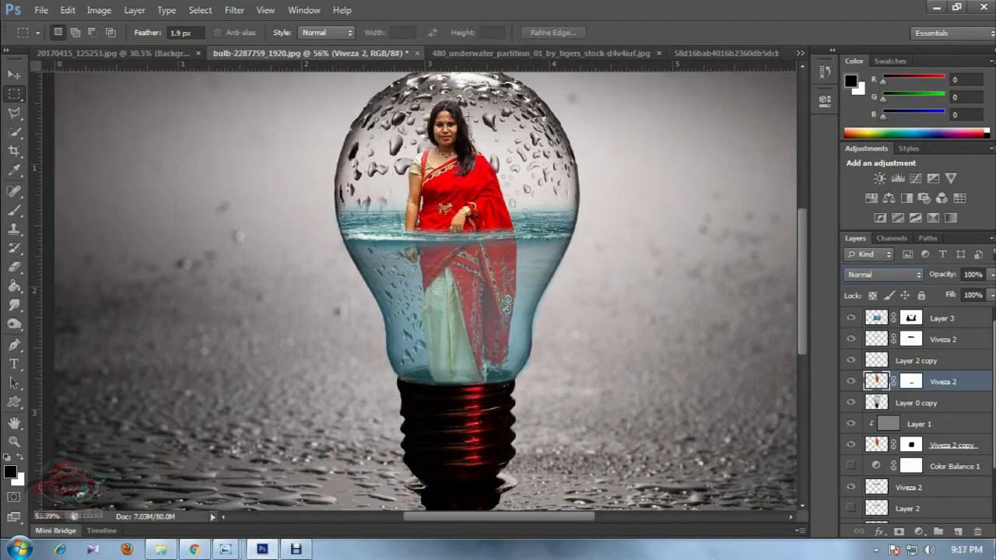
pyautogui.click(14, 74)
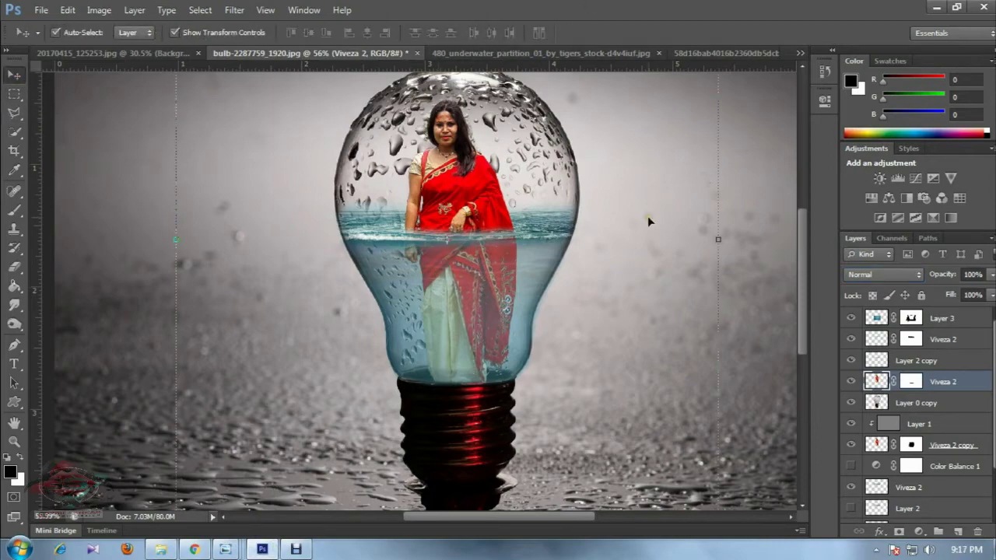
# - Zoom in on the head and target the Viveza 2 mask with a 33 px brush
pyautogui.scroll(3, 648, 216)
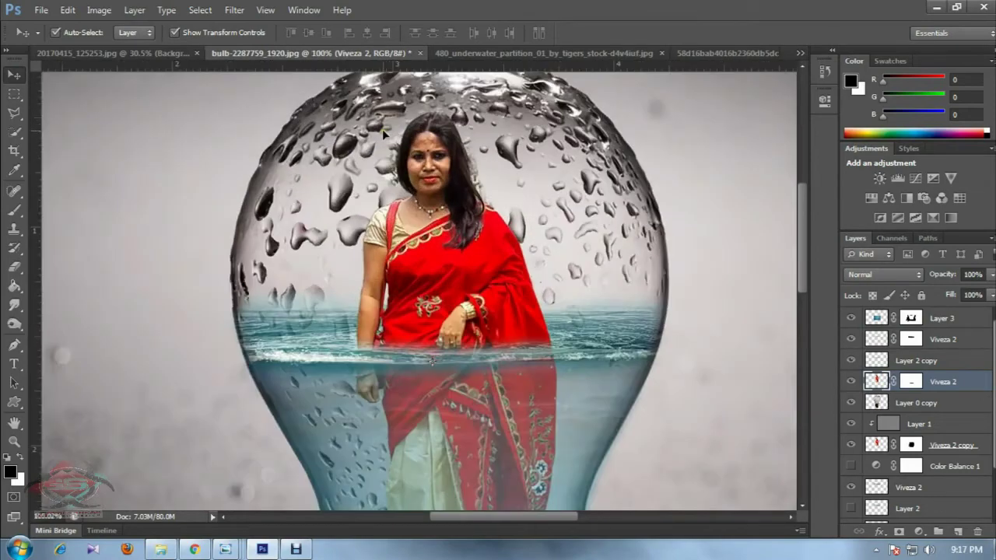
pyautogui.scroll(1, 383, 128)
pyautogui.scroll(1, 382, 128)
pyautogui.click(911, 381)
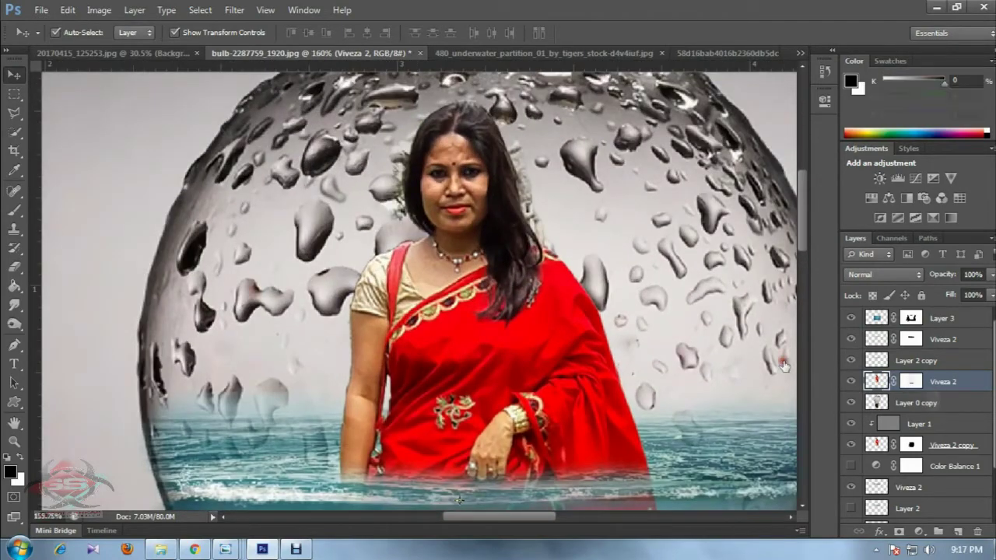
pyautogui.press('b')
pyautogui.rightClick(690, 197)
pyautogui.click(688, 192)
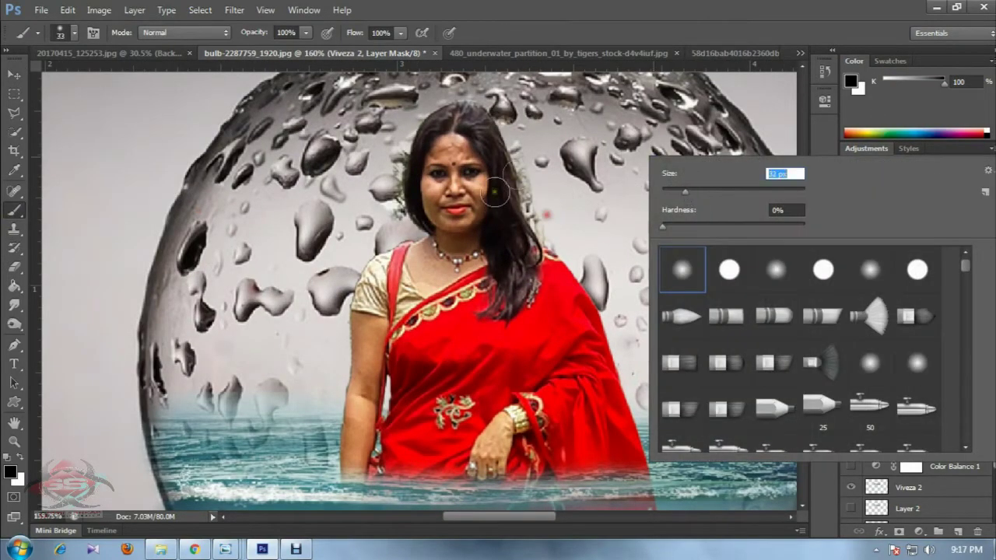
pyautogui.click(537, 188)
# - Shrink the brush to 27 px, then 14 px, for the hair edges
pyautogui.rightClick(618, 209)
pyautogui.moveTo(664, 227); pyautogui.dragTo(662, 227)
pyautogui.click(547, 179)
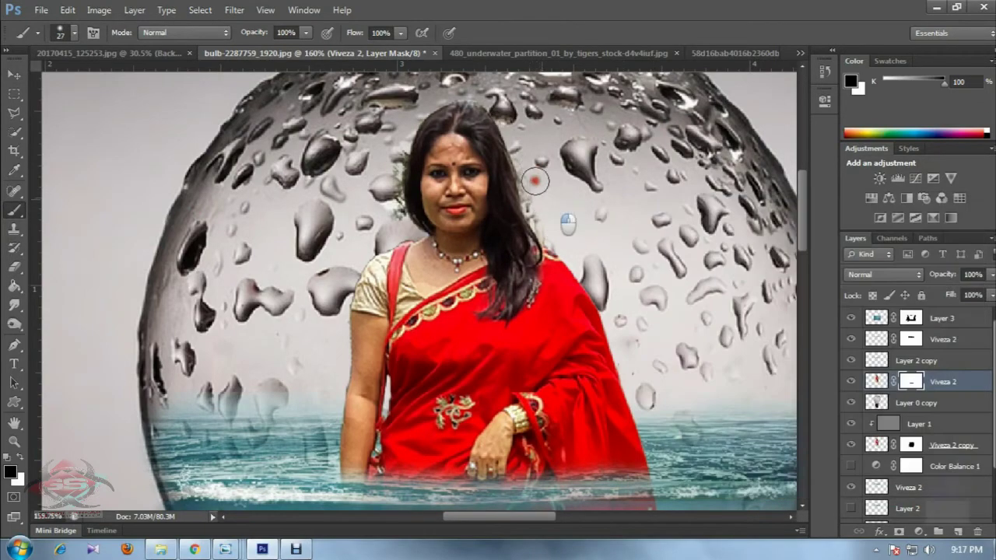
pyautogui.click(984, 453)
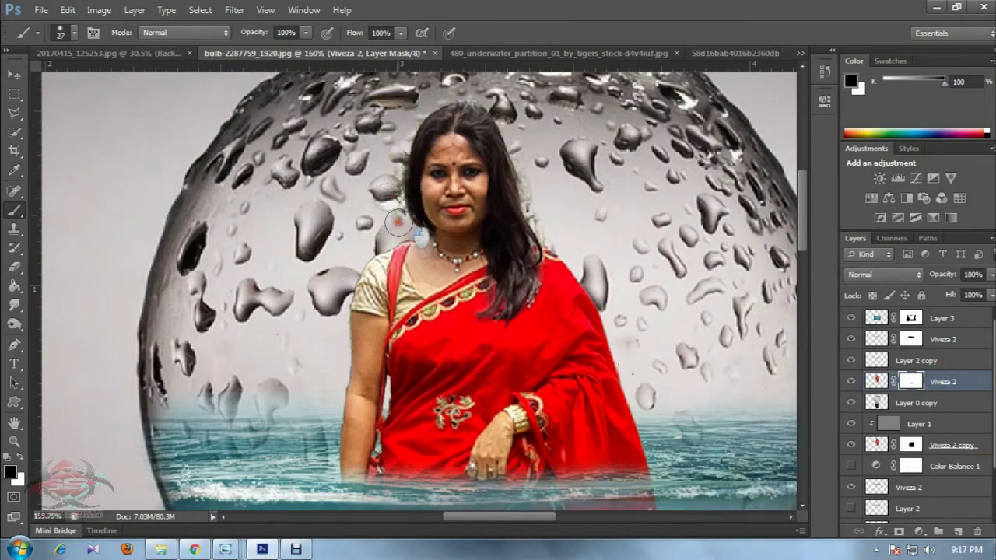
pyautogui.rightClick(531, 204)
pyautogui.moveTo(550, 229); pyautogui.dragTo(545, 228)
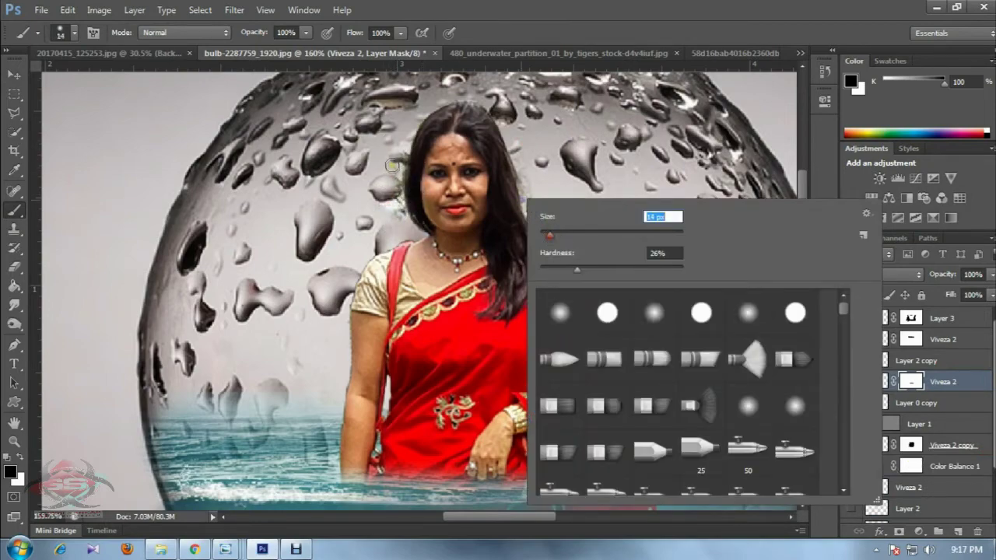
pyautogui.press('Return')
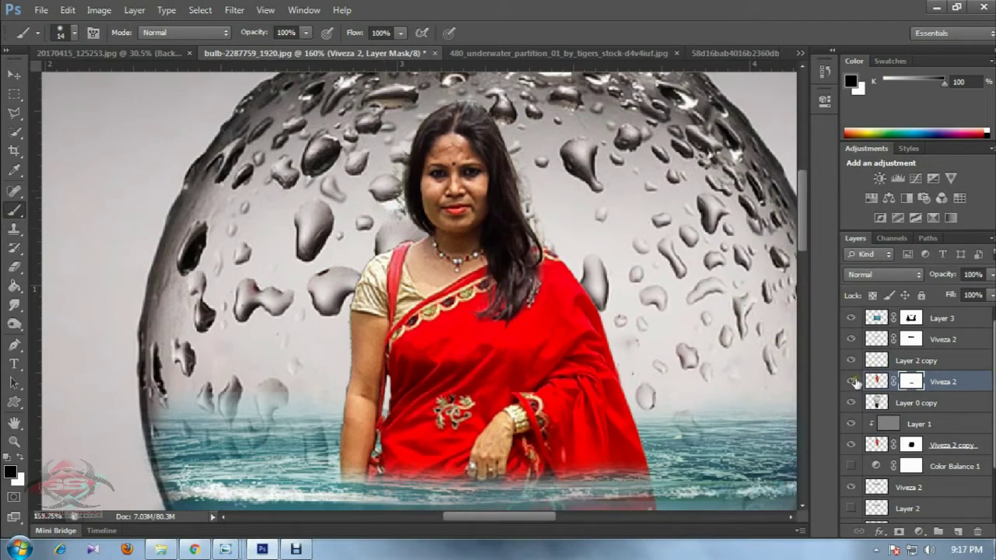
# - Toggle Viveza 2 and Viveza 2 copy visibility to compare the woman's edges
pyautogui.click(851, 382)
pyautogui.click(852, 381)
pyautogui.click(852, 446)
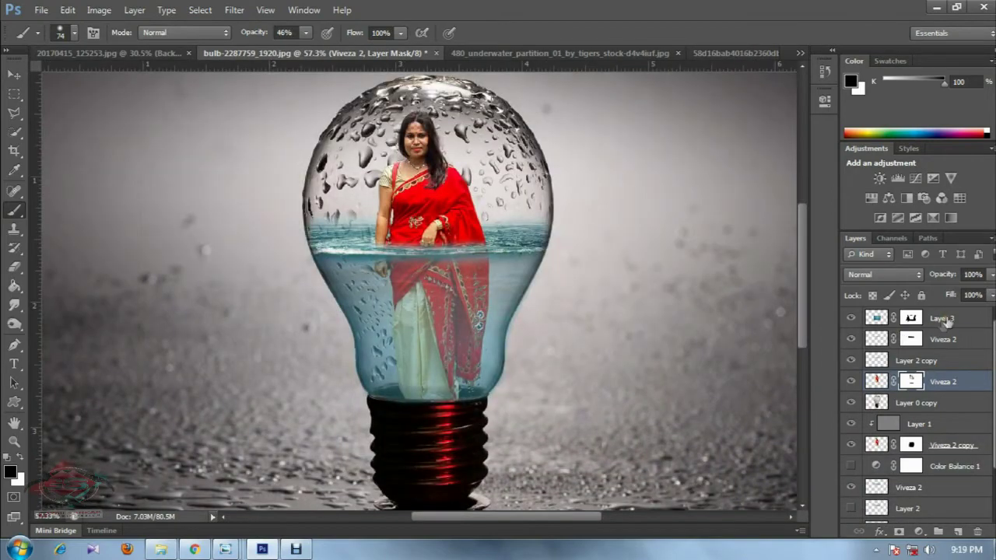
# - Add a Brightness/Contrast adjustment above Layer 3 with Brightness -22 and Contrast -20
pyautogui.click(942, 319)
pyautogui.click(919, 531)
pyautogui.click(885, 269)
pyautogui.moveTo(699, 200)
pyautogui.mouseDown()
pyautogui.moveTo(776, 202)
pyautogui.moveTo(654, 204)
pyautogui.mouseUp()
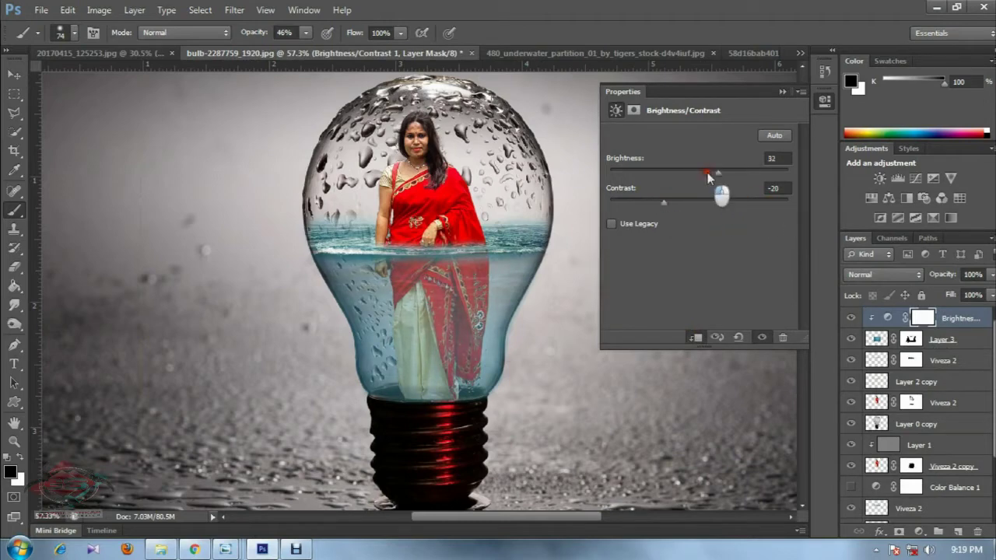
pyautogui.moveTo(699, 172); pyautogui.dragTo(686, 178)
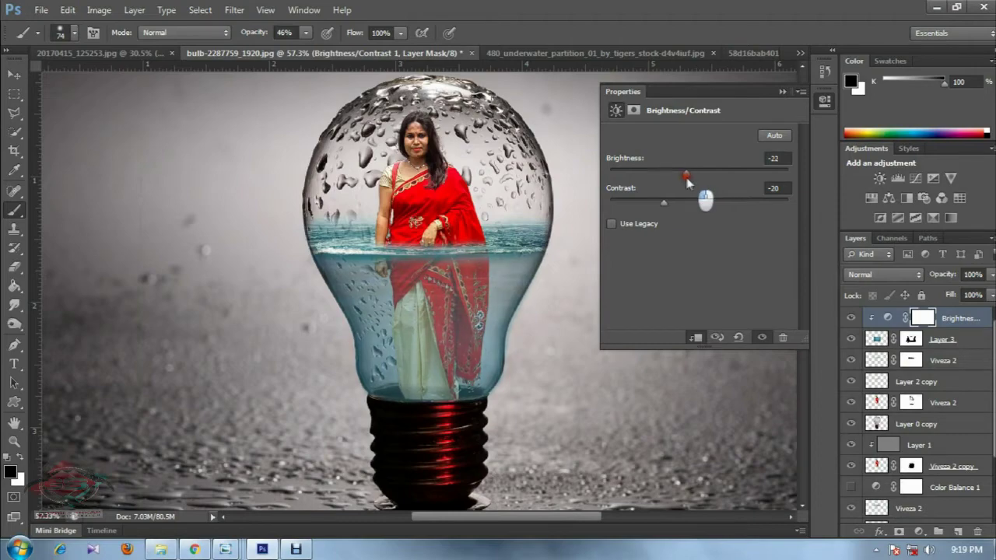
pyautogui.click(782, 91)
# - Zoom to check the darkened result and select Layer 1
pyautogui.scroll(-2, 499, 276)
pyautogui.scroll(-2, 499, 275)
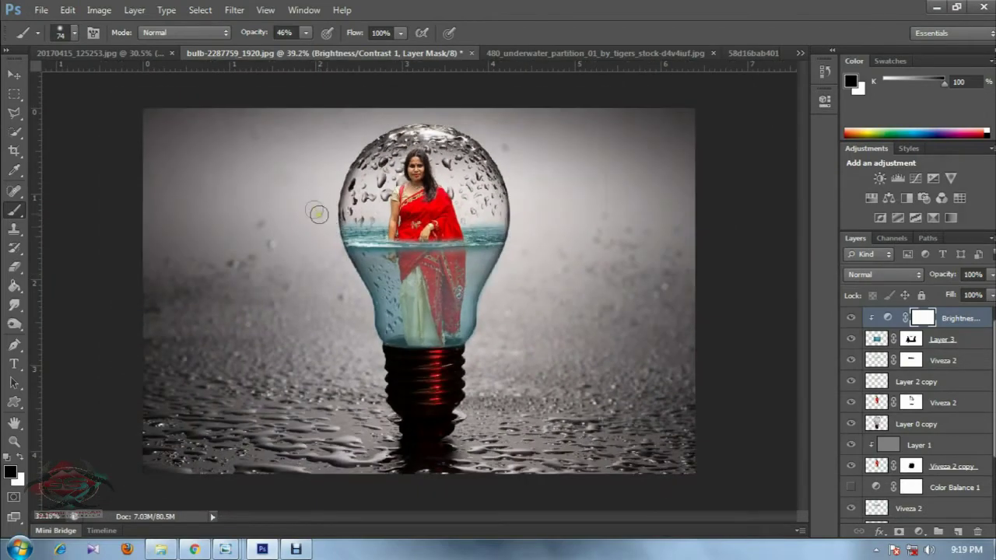
pyautogui.scroll(1, 318, 214)
pyautogui.scroll(1, 456, 251)
pyautogui.scroll(1, 456, 251)
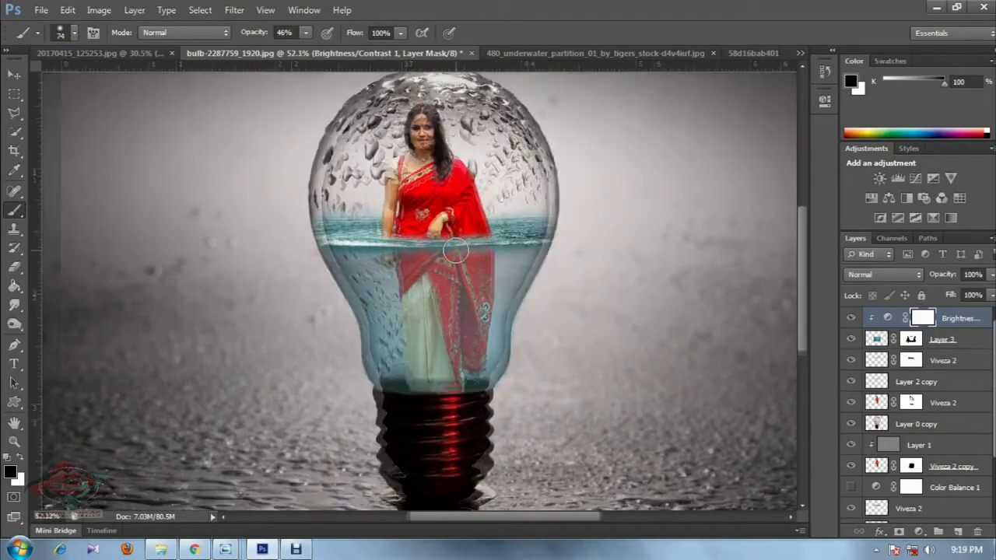
pyautogui.scroll(1, 464, 218)
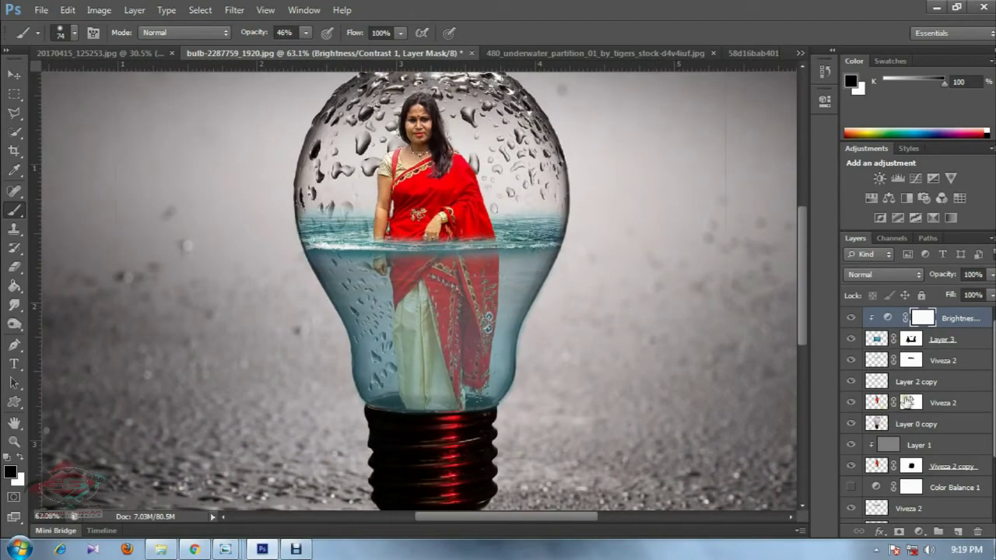
pyautogui.click(892, 448)
# - Choose the Dodge tool with a 13 px brush on Layer 1
pyautogui.click(14, 324)
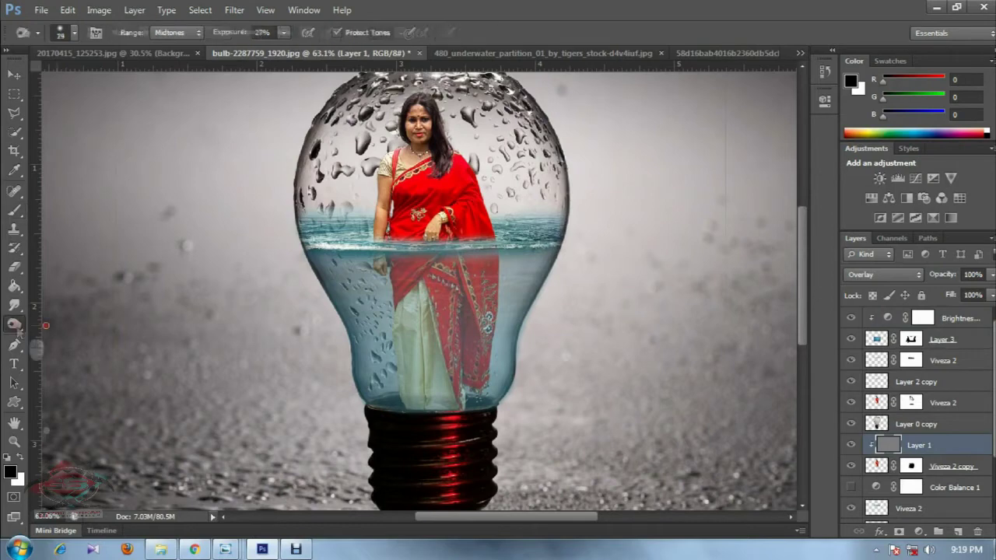
pyautogui.rightClick(455, 206)
pyautogui.write('13')
pyautogui.press('Return')
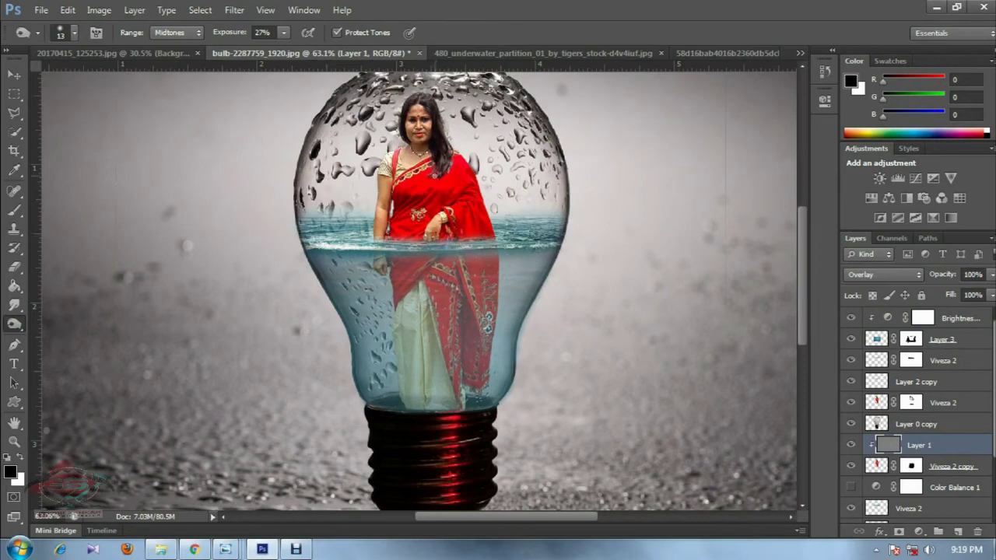
# - Toggle the Viveza 2 reflection layer on and off to compare
pyautogui.scroll(3, 447, 167)
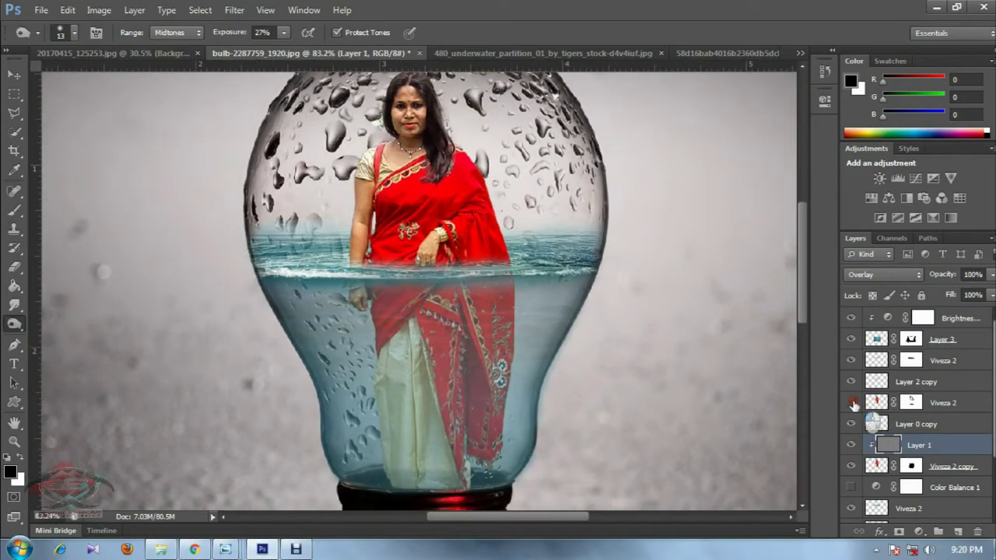
pyautogui.click(852, 403)
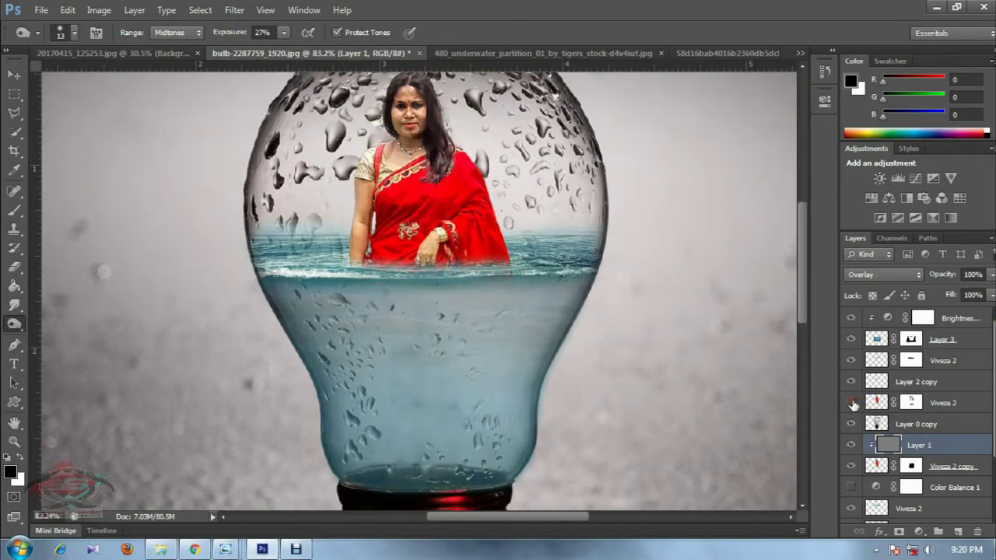
pyautogui.click(852, 403)
pyautogui.click(852, 403)
pyautogui.click(852, 403)
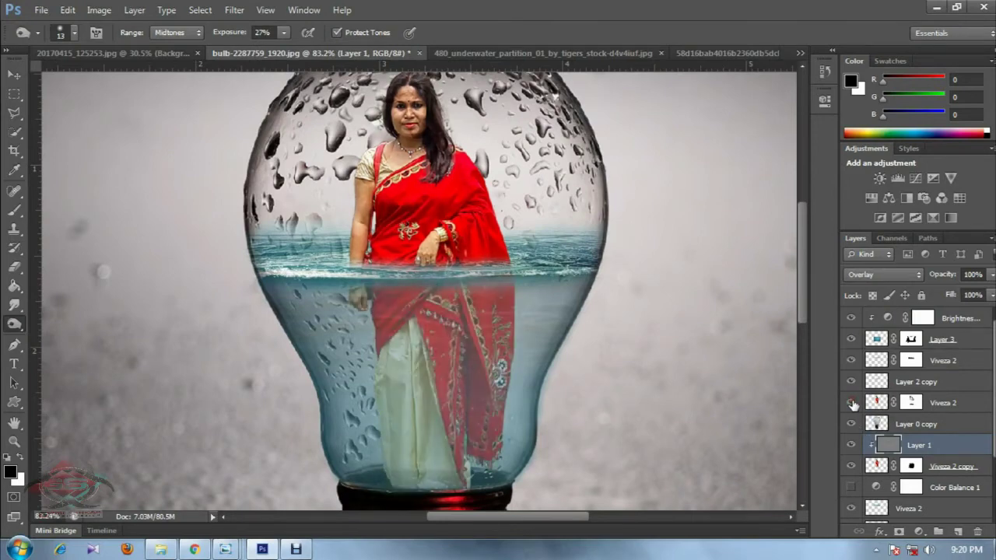
# - Target the Viveza 2 mask, use an 86 px brush, and raise exposure to 43%
pyautogui.click(909, 403)
pyautogui.rightClick(397, 155)
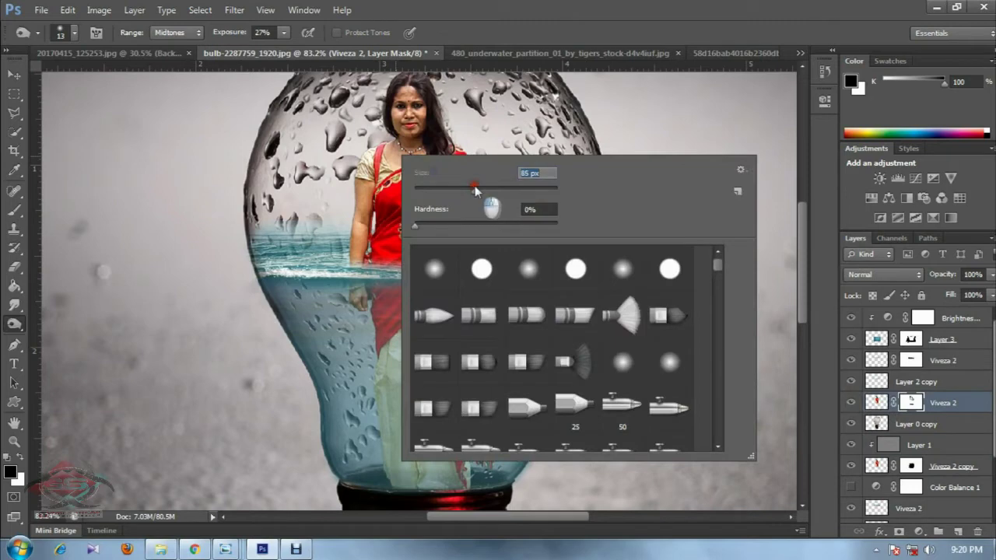
pyautogui.press('Return')
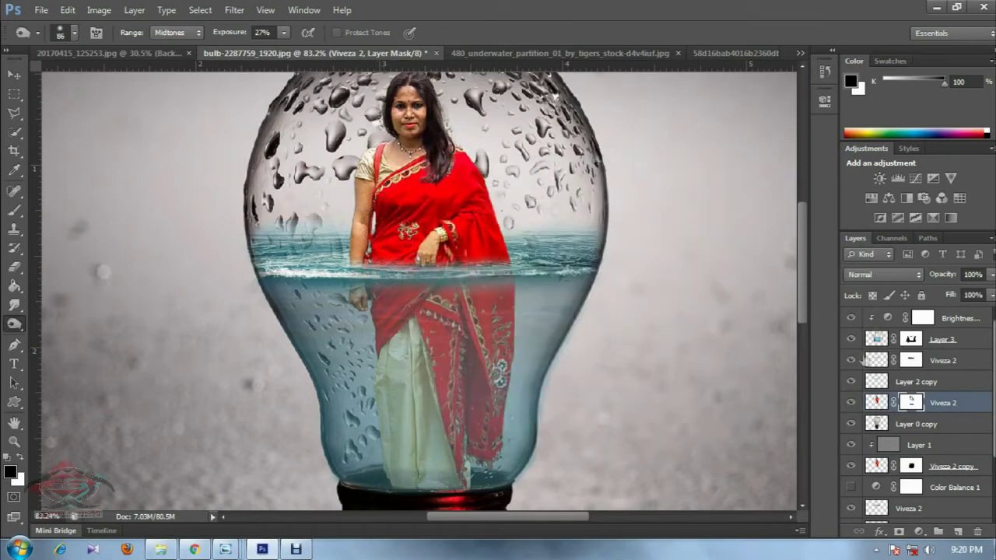
pyautogui.click(851, 403)
pyautogui.click(851, 403)
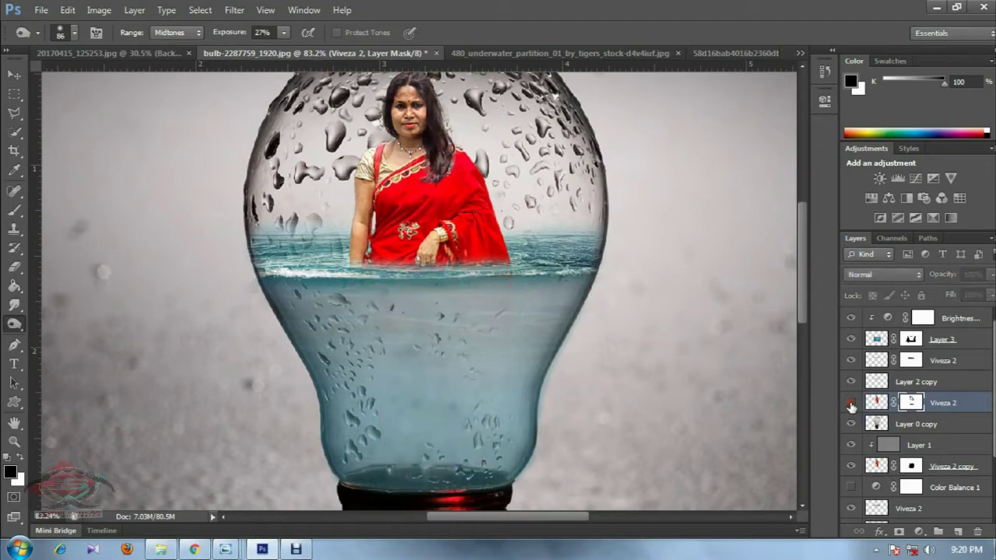
pyautogui.click(850, 403)
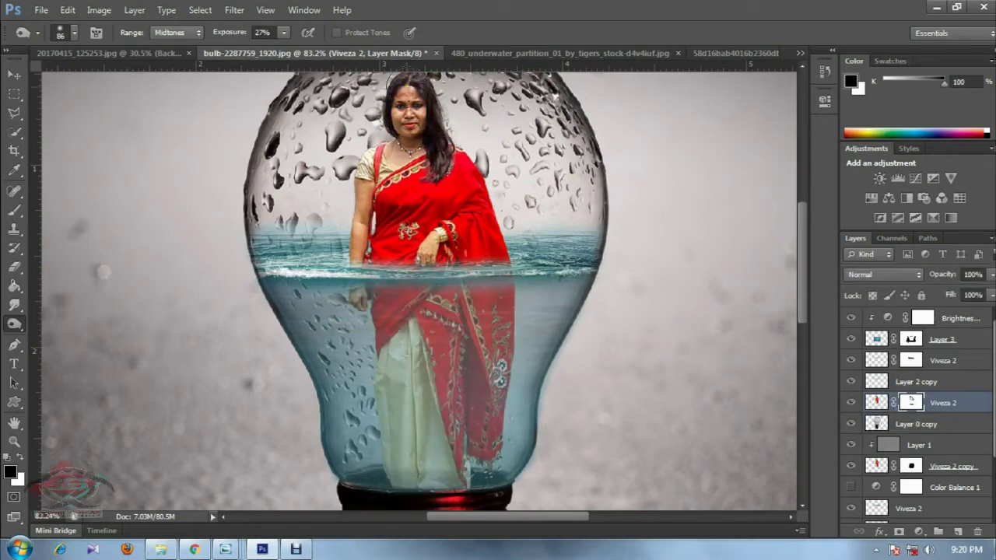
pyautogui.moveTo(231, 35); pyautogui.dragTo(246, 34)
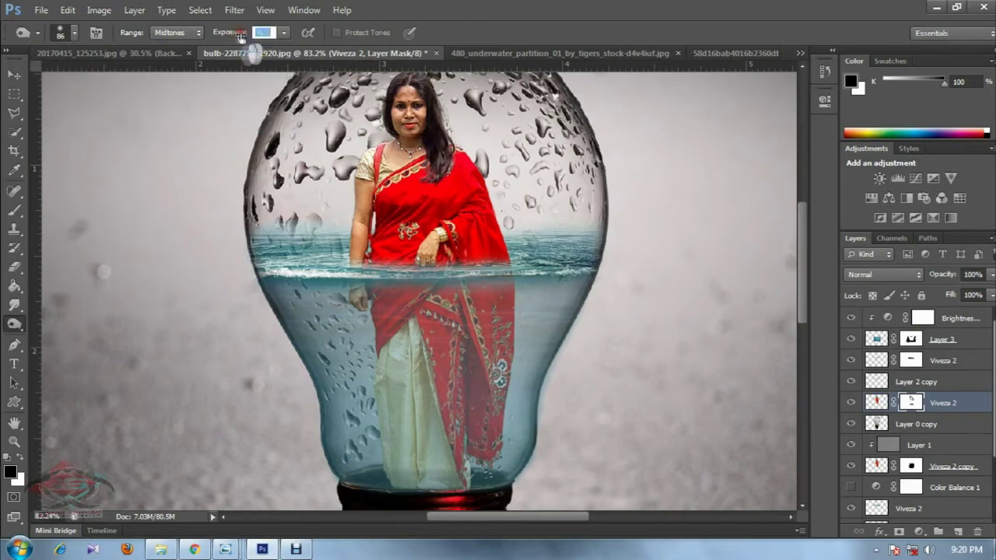
# - Switch to the Brush, recheck the reflection, and select the Brightness/Contrast layer
pyautogui.click(15, 210)
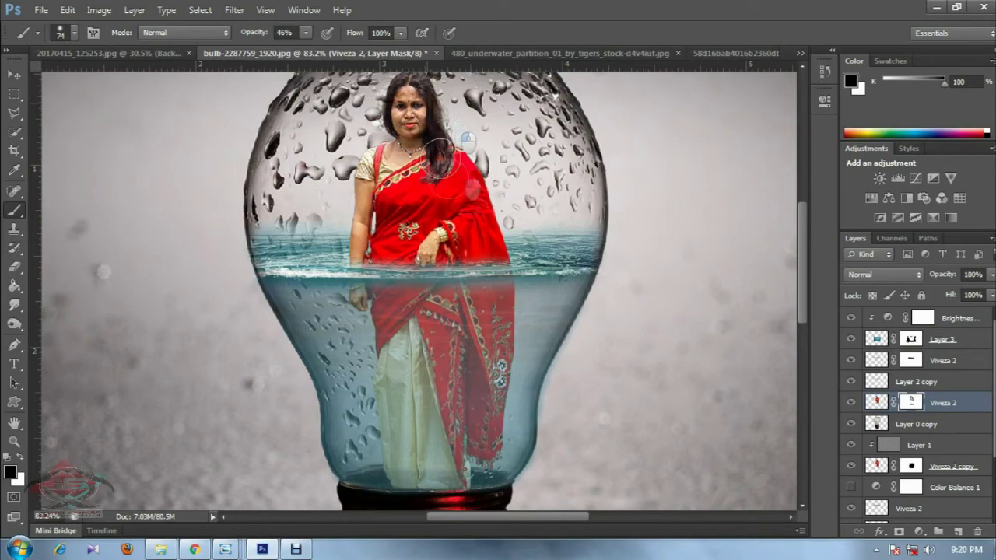
pyautogui.click(852, 403)
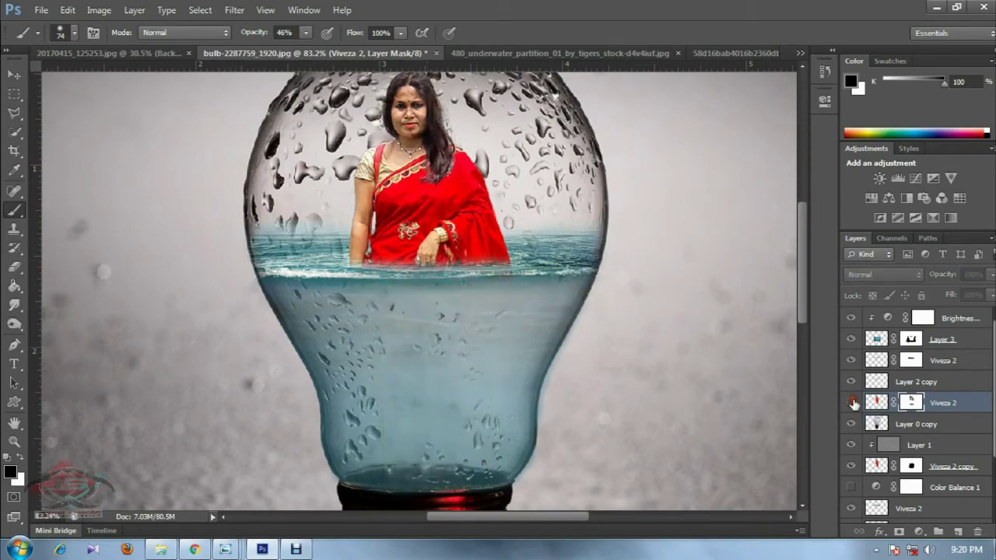
pyautogui.scroll(-2, 485, 330)
pyautogui.scroll(-2, 485, 330)
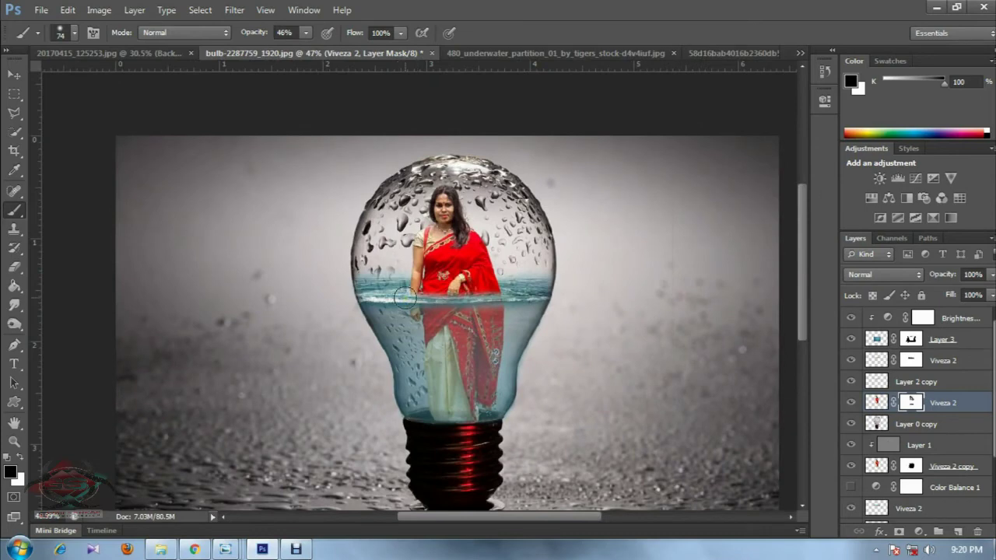
pyautogui.scroll(-2, 475, 256)
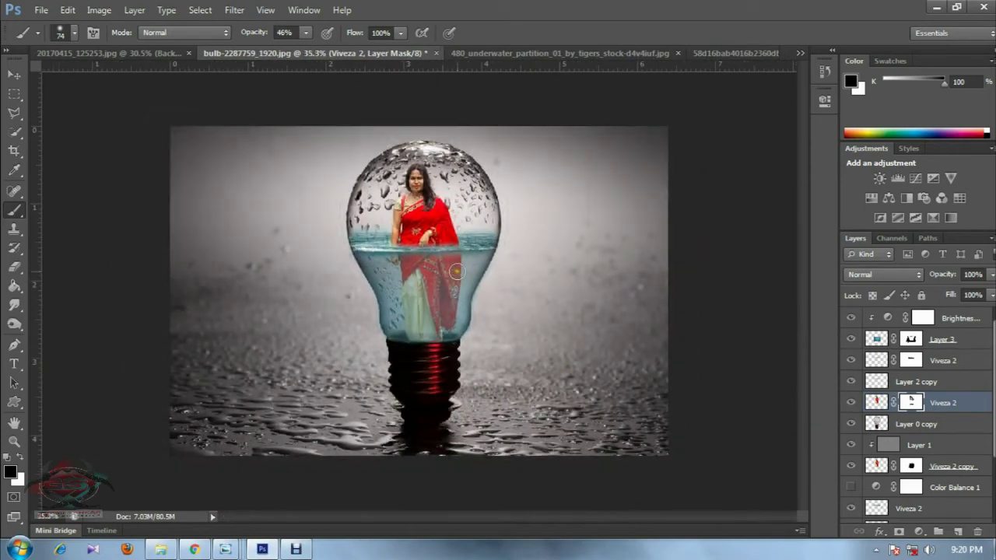
pyautogui.scroll(1, 356, 238)
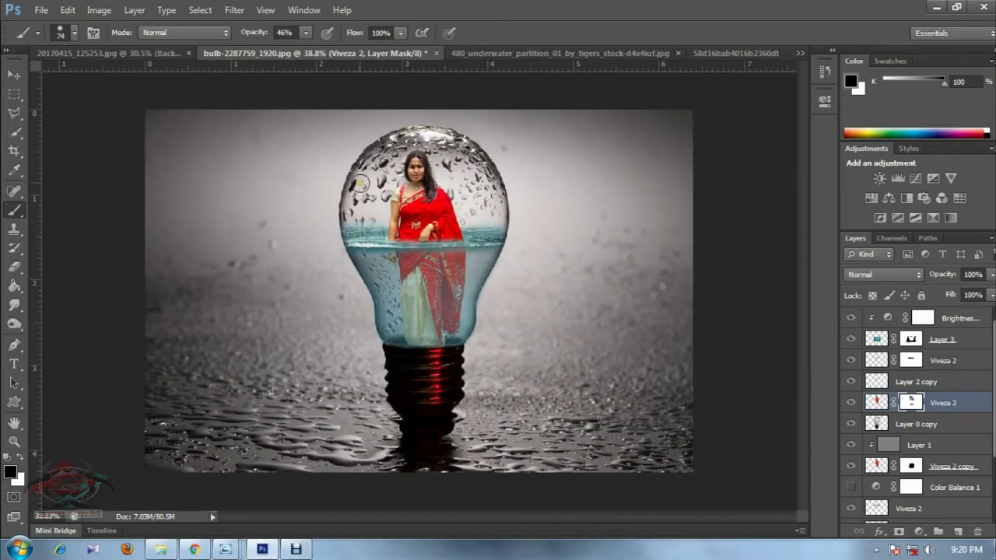
pyautogui.scroll(1, 364, 206)
pyautogui.scroll(1, 372, 175)
pyautogui.scroll(1, 382, 152)
pyautogui.scroll(1, 381, 152)
pyautogui.press('v')
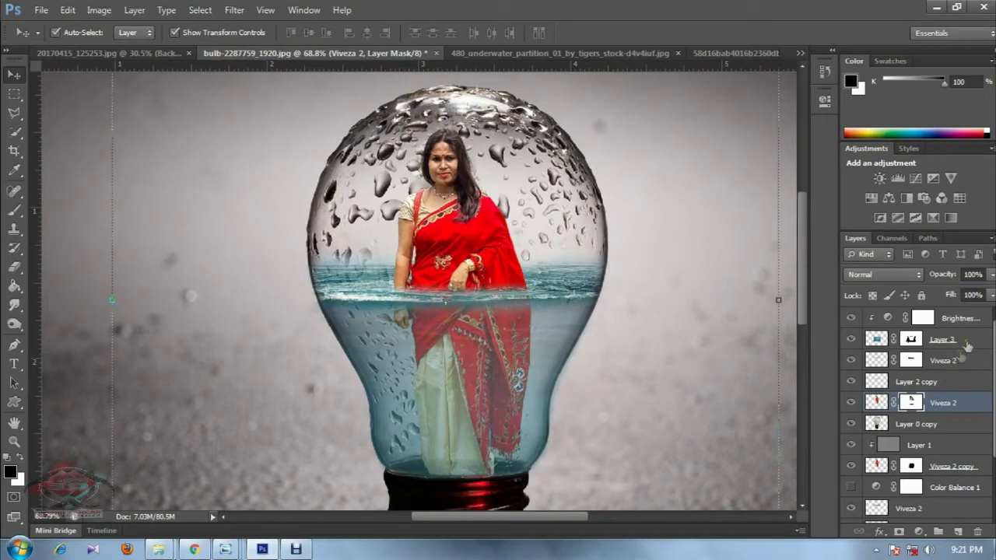
pyautogui.click(971, 325)
# - Add a new Layer 4 and choose the 511 splash brush preset
pyautogui.click(957, 531)
pyautogui.click(14, 210)
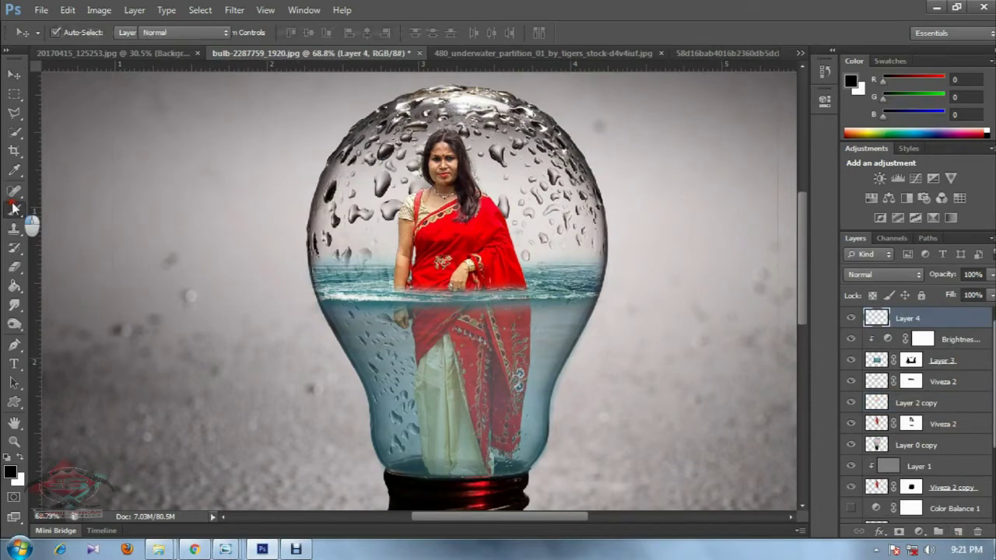
pyautogui.rightClick(446, 187)
pyautogui.moveTo(769, 289); pyautogui.dragTo(772, 450)
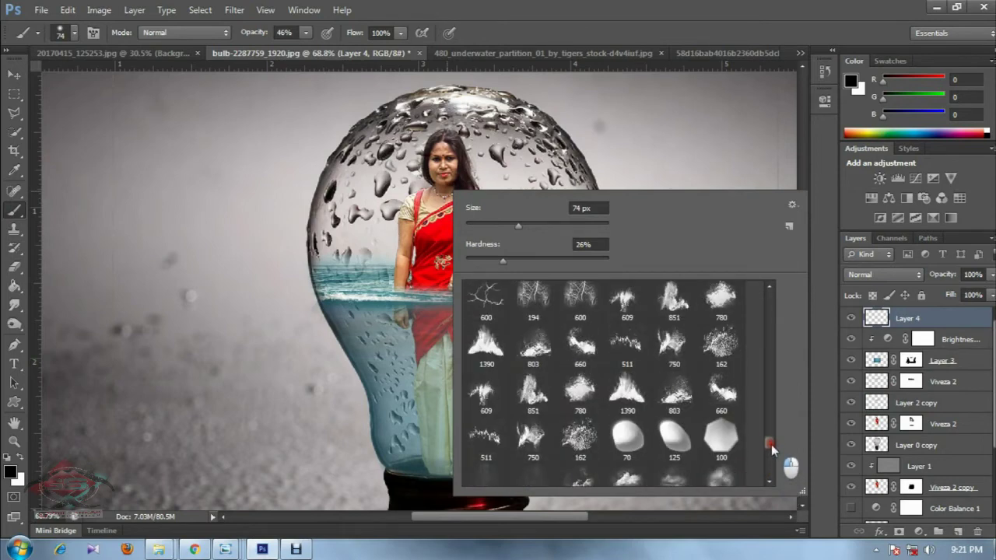
pyautogui.click(627, 343)
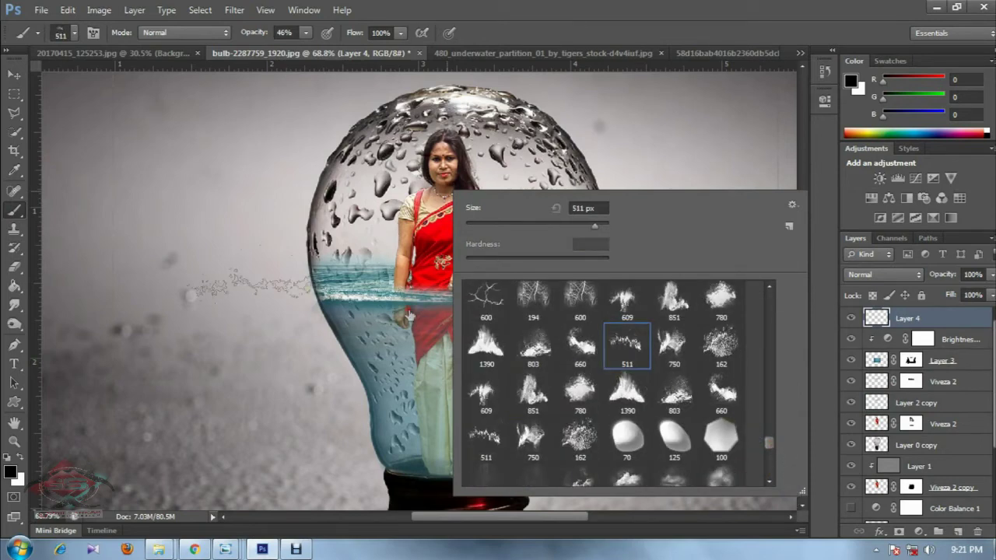
pyautogui.press('Return')
# - Stamp light grey splashes along the waterline around the woman's waist
pyautogui.click(459, 293)
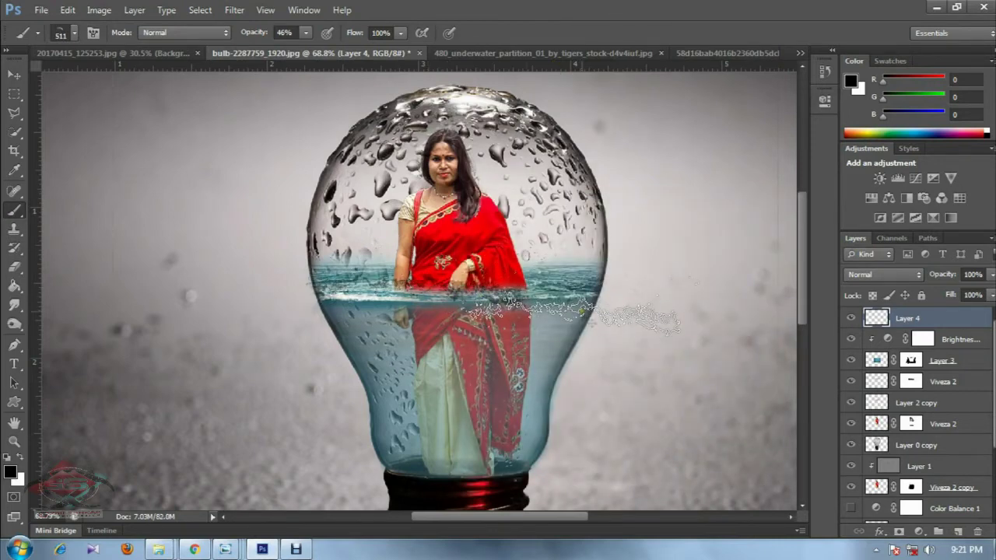
pyautogui.click(459, 296)
pyautogui.keyDown('alt'); pyautogui.click(395, 289); pyautogui.keyUp('alt')
pyautogui.click(497, 289)
# - Rotate the splashes -2° and widen them to about 107%
pyautogui.press('v')
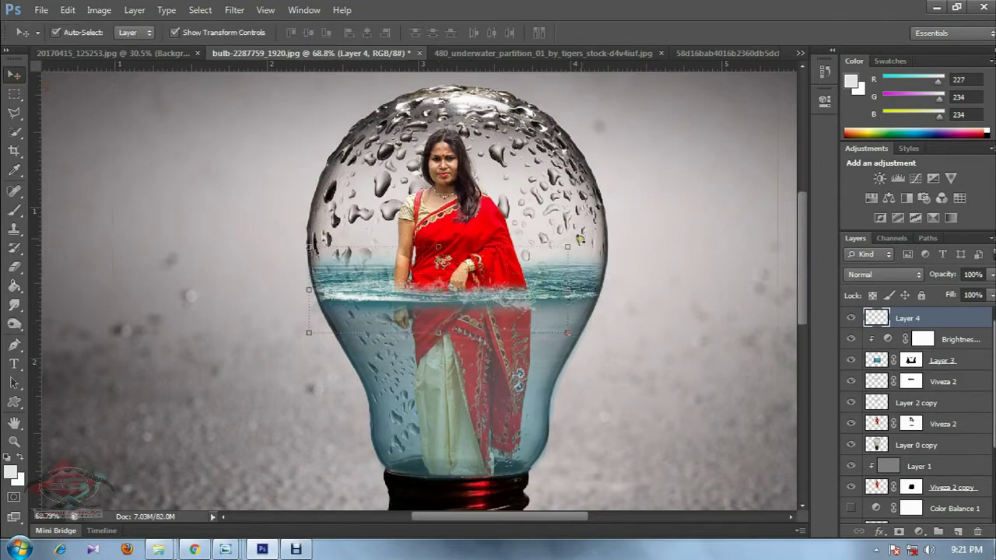
pyautogui.moveTo(579, 239); pyautogui.dragTo(600, 212)
pyautogui.moveTo(572, 263); pyautogui.dragTo(589, 289)
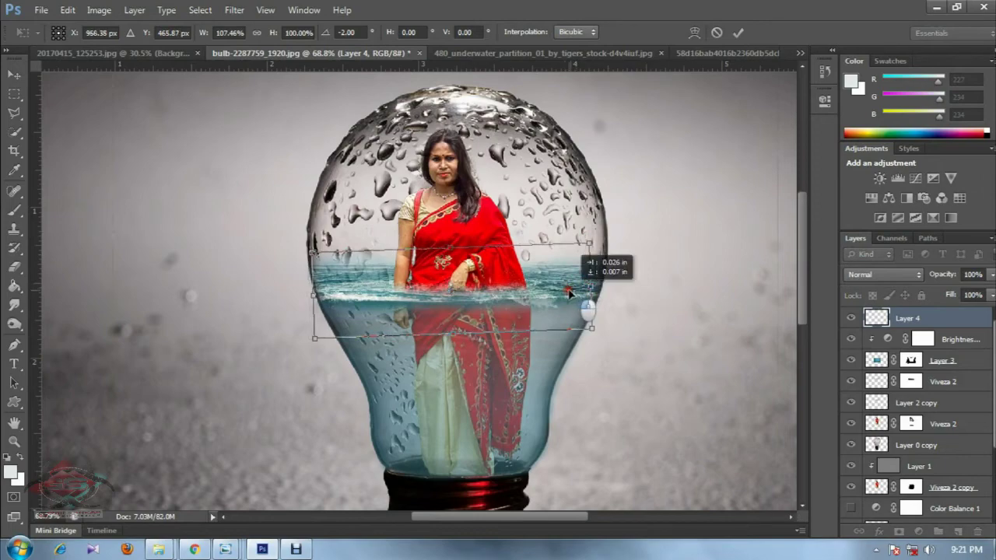
pyautogui.press('Return')
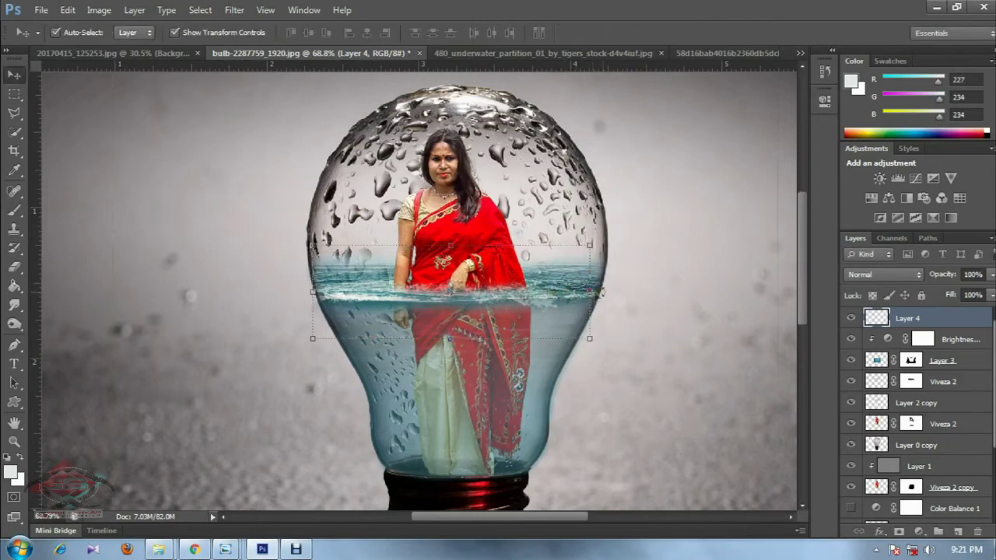
pyautogui.scroll(2, 513, 278)
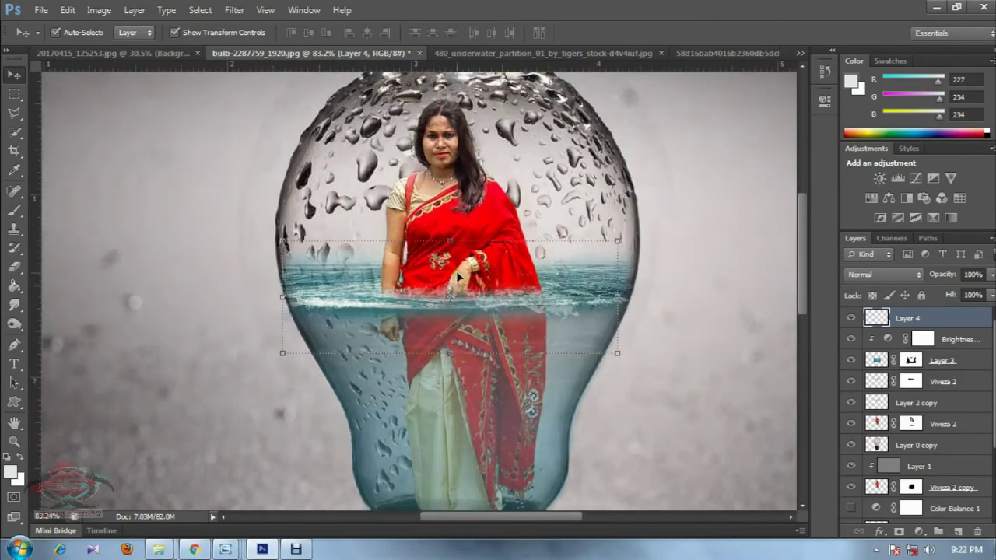
# - Start a Warp transform on the Layer 4 splashes
pyautogui.scroll(1, 514, 277)
pyautogui.rightClick(513, 277)
pyautogui.press('Escape')
pyautogui.hotkey('ctrl', 't')
pyautogui.rightClick(458, 245)
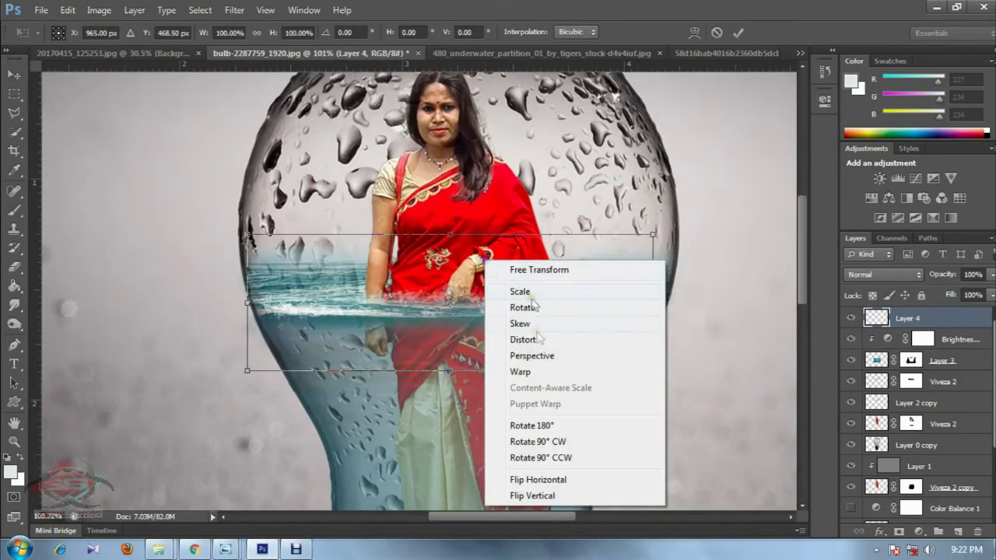
pyautogui.click(517, 375)
# - Warp the splashes to curve around the woman's waist along the waterline, and apply
pyautogui.moveTo(653, 304); pyautogui.dragTo(779, 272)
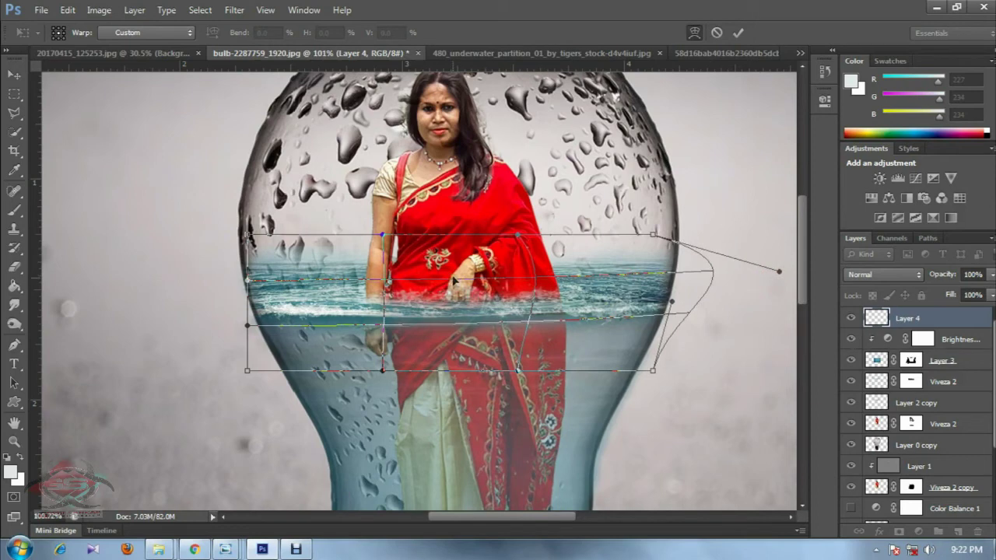
pyautogui.moveTo(472, 296); pyautogui.dragTo(436, 340)
pyautogui.moveTo(247, 326); pyautogui.dragTo(243, 303)
pyautogui.moveTo(382, 235); pyautogui.dragTo(385, 253)
pyautogui.moveTo(518, 371); pyautogui.dragTo(542, 369)
pyautogui.moveTo(652, 371); pyautogui.dragTo(665, 379)
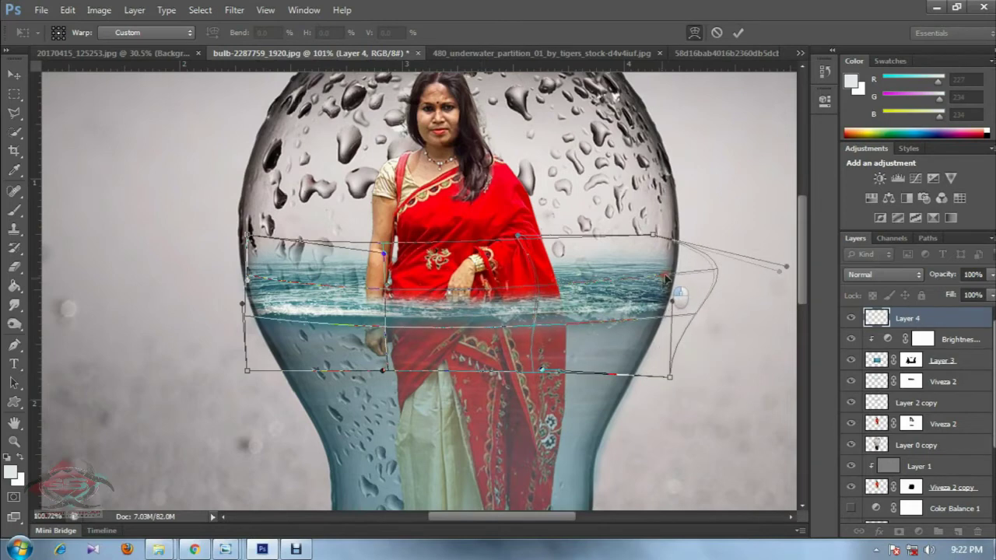
pyautogui.moveTo(708, 285)
pyautogui.mouseDown()
pyautogui.moveTo(628, 278)
pyautogui.moveTo(641, 274)
pyautogui.mouseUp()
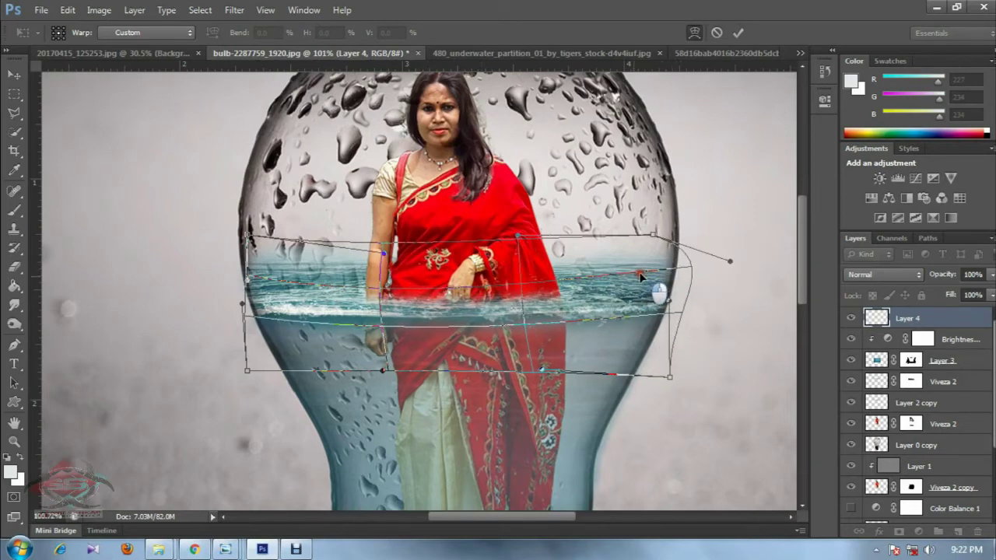
pyautogui.click(738, 32)
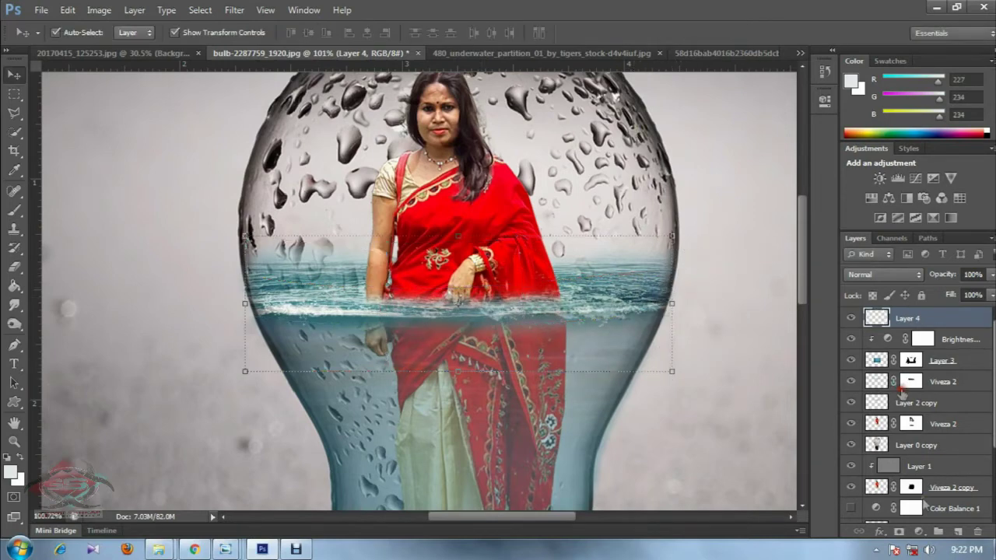
# - Set up a 62 px soft round brush
pyautogui.press('b')
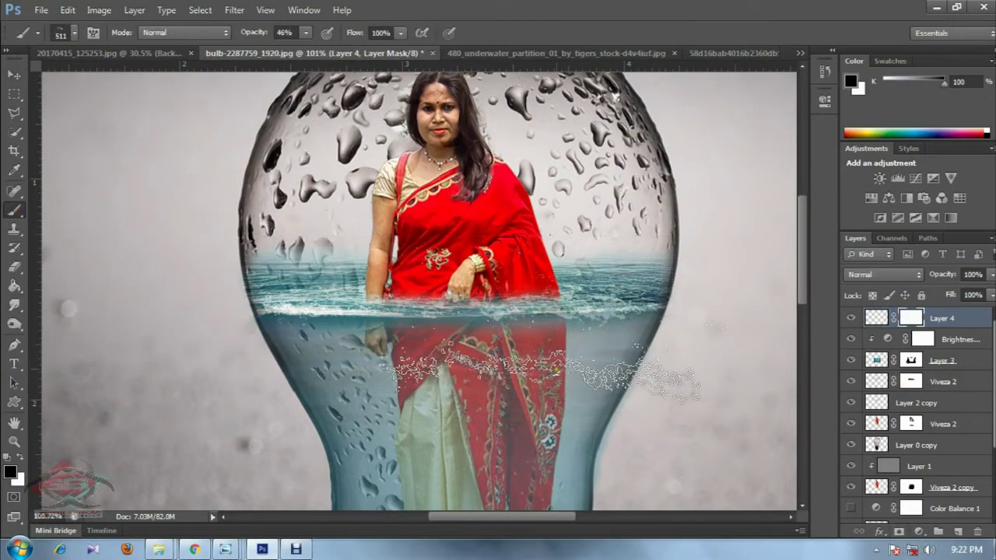
pyautogui.rightClick(511, 233)
pyautogui.scroll(5, 809, 362)
pyautogui.scroll(5, 810, 362)
pyautogui.click(544, 348)
pyautogui.moveTo(558, 282); pyautogui.dragTo(584, 287)
pyautogui.press('Return')
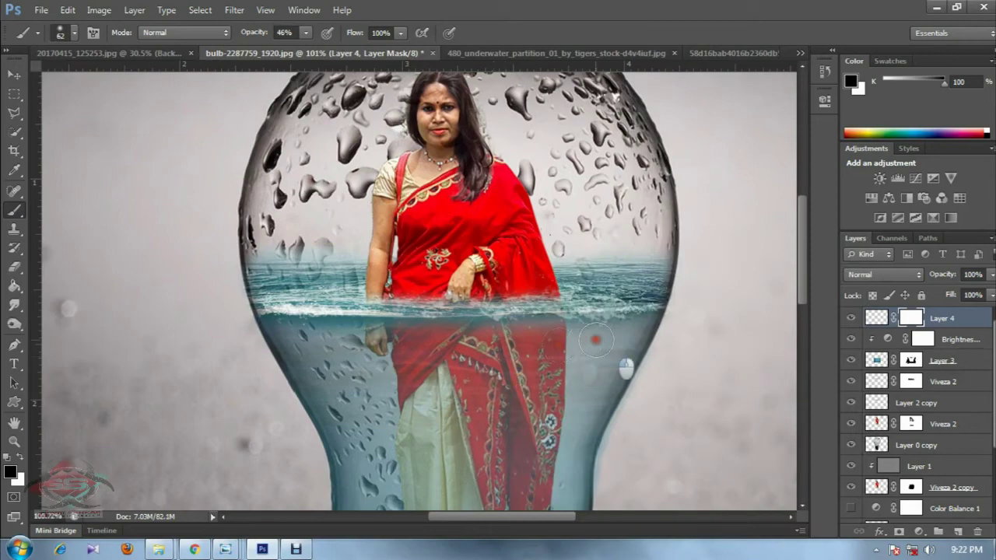
# - Mask out the stray splash specks in the reflection, add Layer 5, and pick light grey
pyautogui.moveTo(580, 337); pyautogui.dragTo(572, 348)
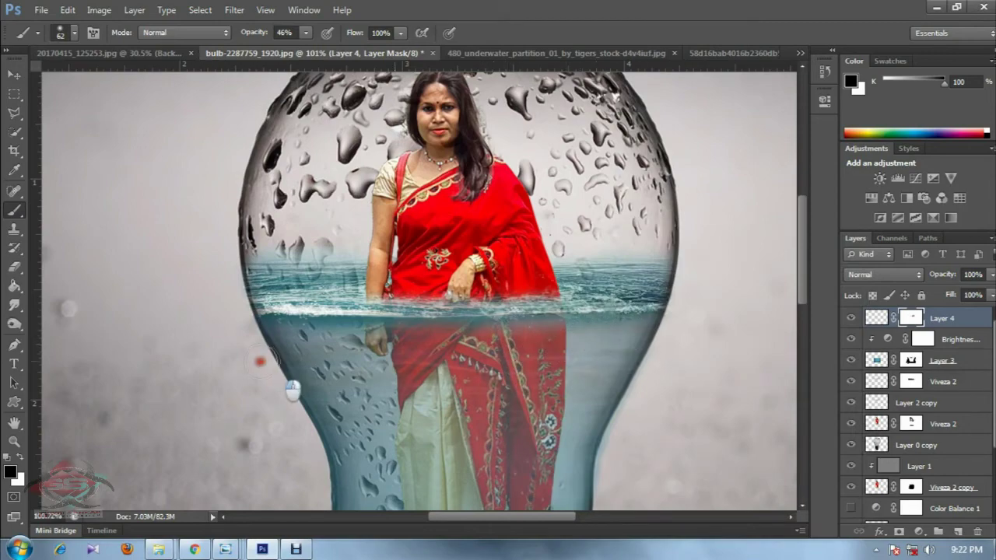
pyautogui.scroll(-1, 529, 356)
pyautogui.scroll(-1, 529, 356)
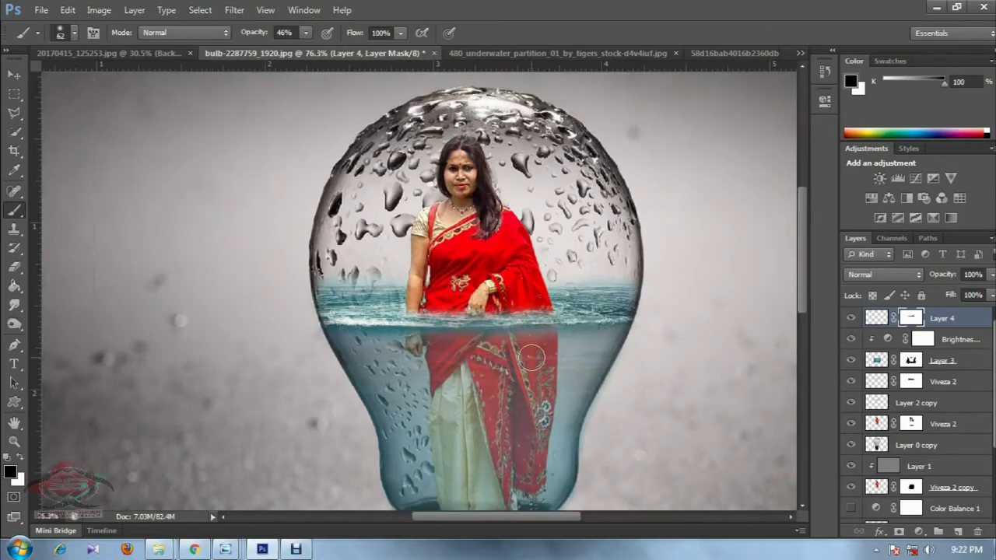
pyautogui.scroll(1, 531, 356)
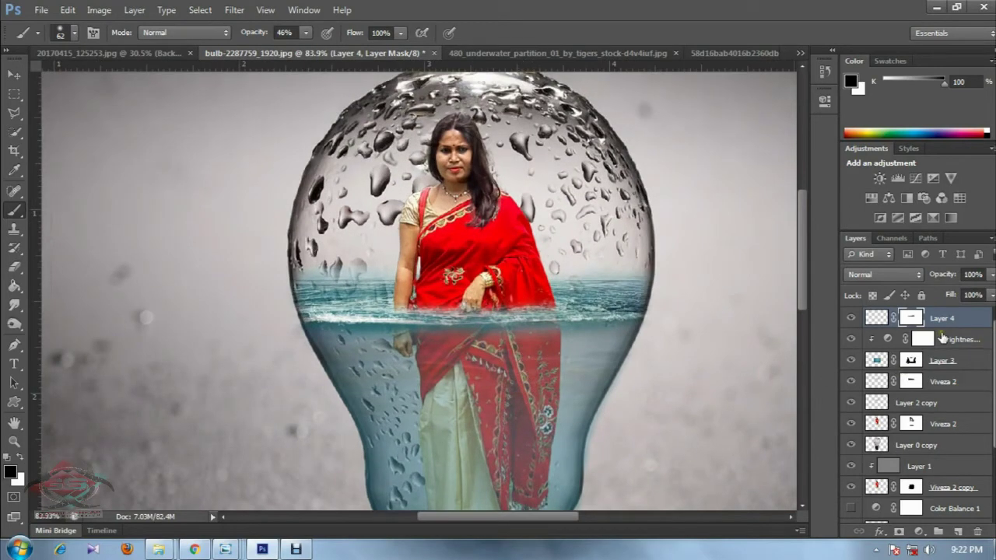
pyautogui.click(960, 534)
pyautogui.keyDown('alt'); pyautogui.click(201, 326); pyautogui.keyUp('alt')
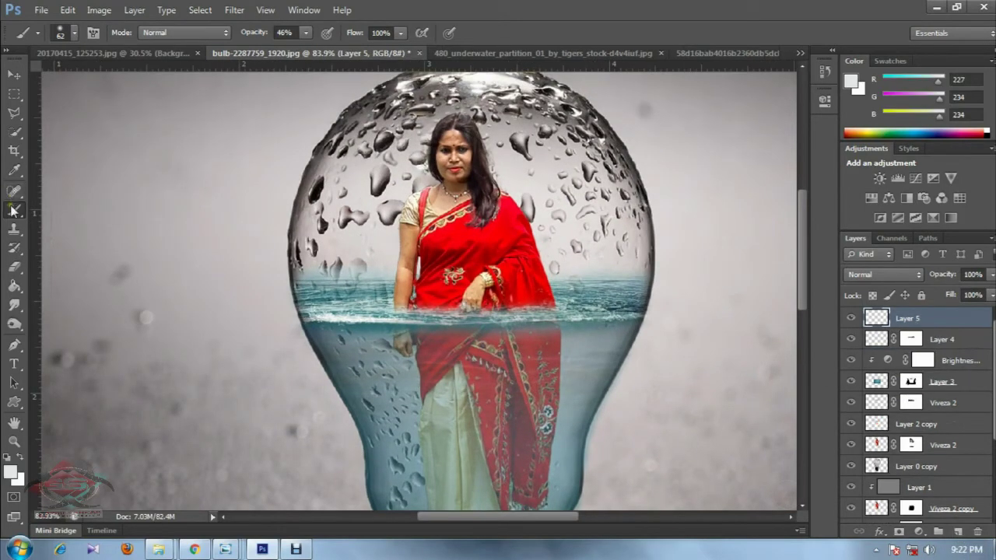
# - Choose the 70 px soft round brush tip
pyautogui.click(13, 210)
pyautogui.rightClick(388, 221)
pyautogui.moveTo(824, 319)
pyautogui.mouseDown()
pyautogui.moveTo(825, 499)
pyautogui.moveTo(827, 478)
pyautogui.moveTo(798, 470)
pyautogui.mouseUp()
pyautogui.click(681, 401)
pyautogui.click(392, 401)
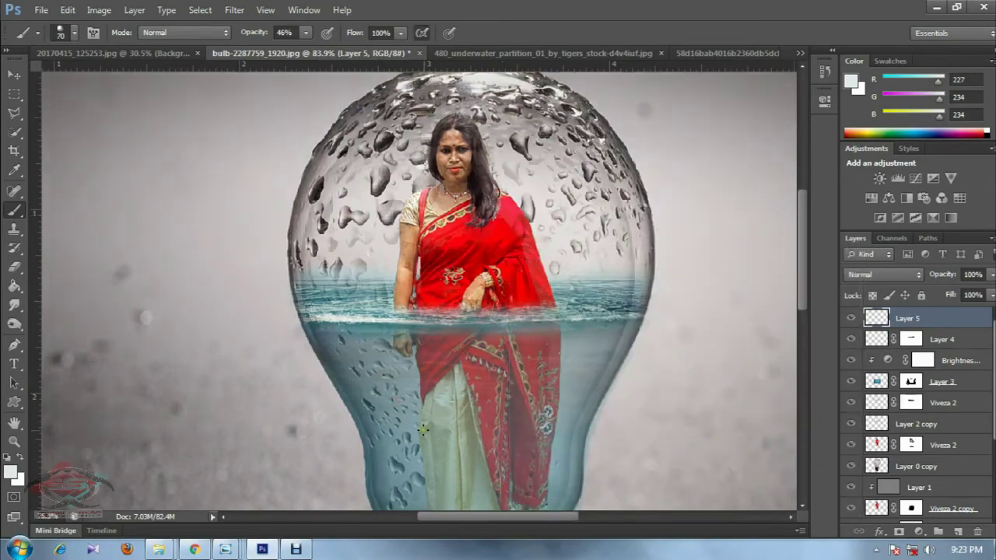
pyautogui.scroll(-1, 422, 429)
pyautogui.scroll(2, 515, 438)
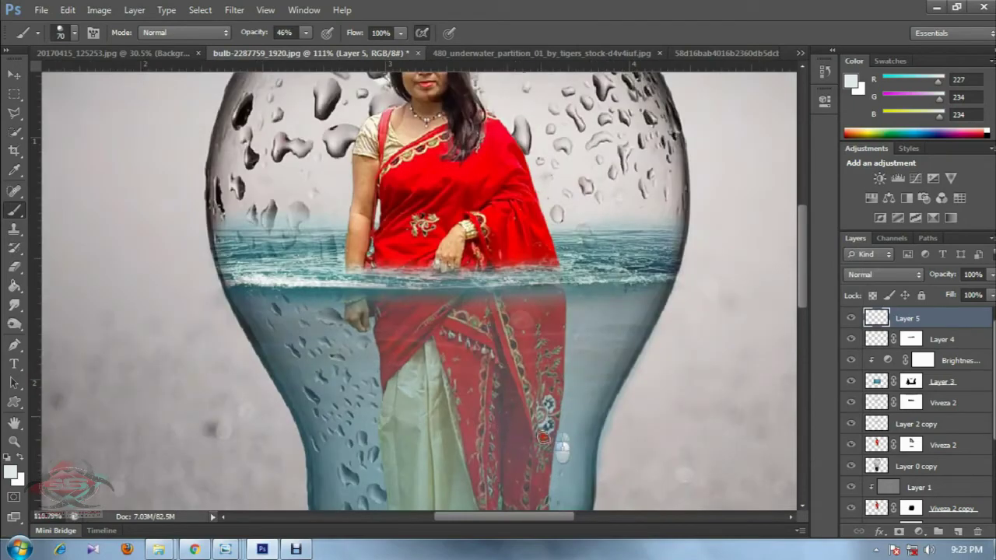
pyautogui.scroll(-1, 558, 457)
pyautogui.scroll(-2, 521, 467)
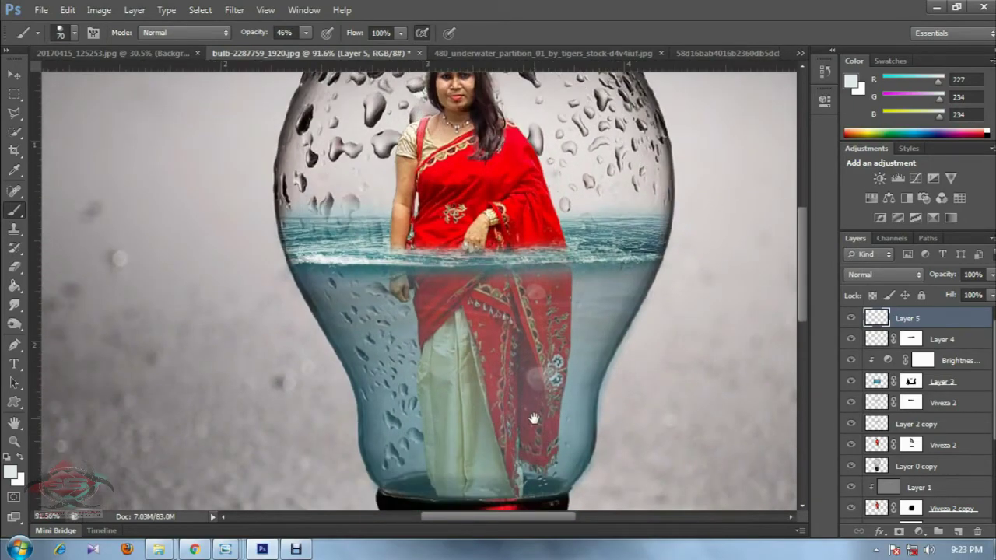
# - Paint a faint light-grey stroke on Layer 5 inside the submerged glass with a 38 px brush
pyautogui.rightClick(540, 360)
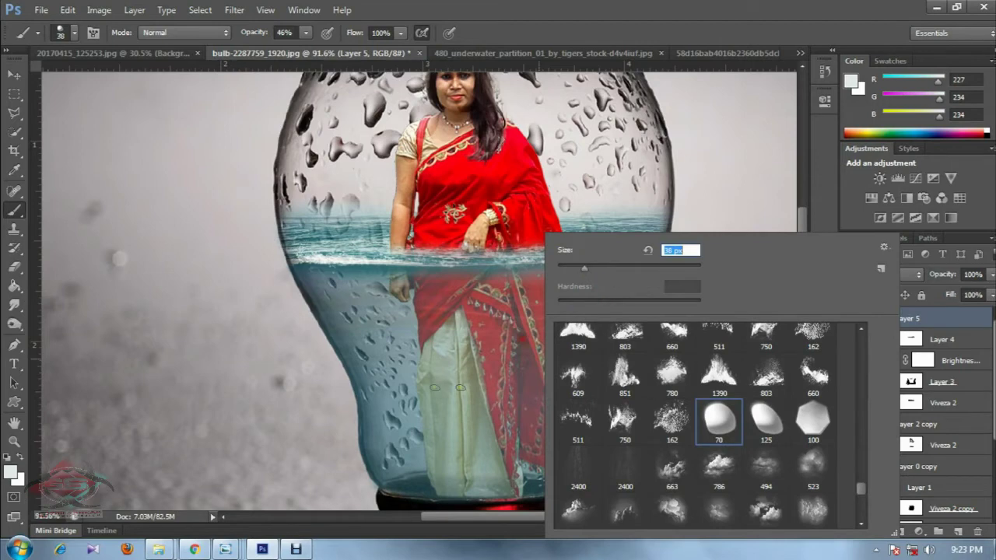
pyautogui.write('38')
pyautogui.press('Return')
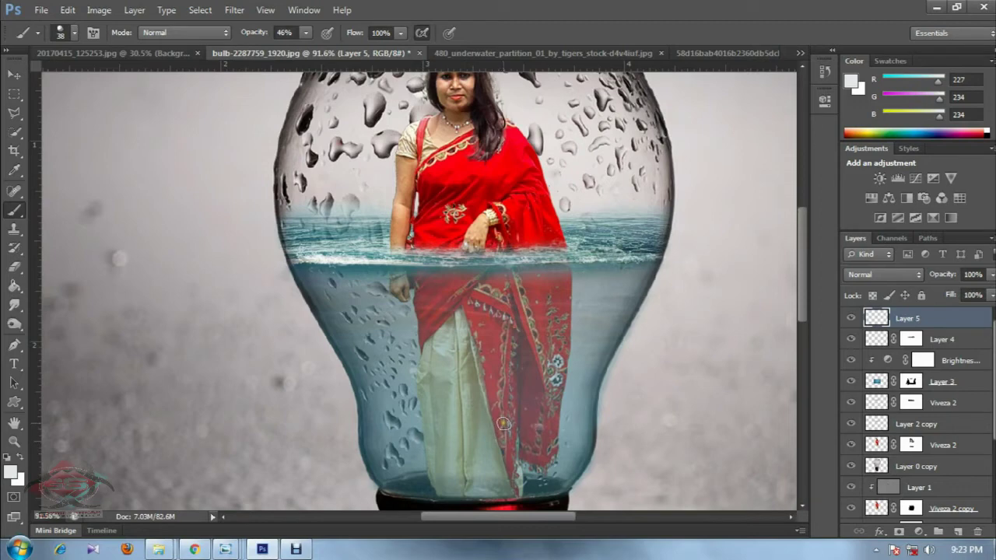
pyautogui.moveTo(426, 446); pyautogui.dragTo(424, 454)
# - Switch to the Eraser and select the Viveza 2 layer
pyautogui.scroll(-2, 474, 384)
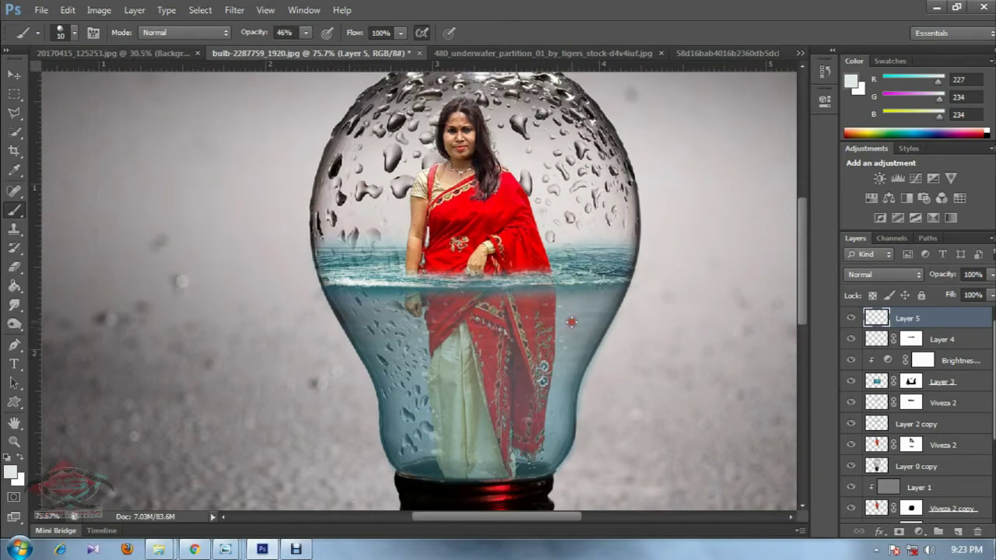
pyautogui.scroll(-1, 495, 382)
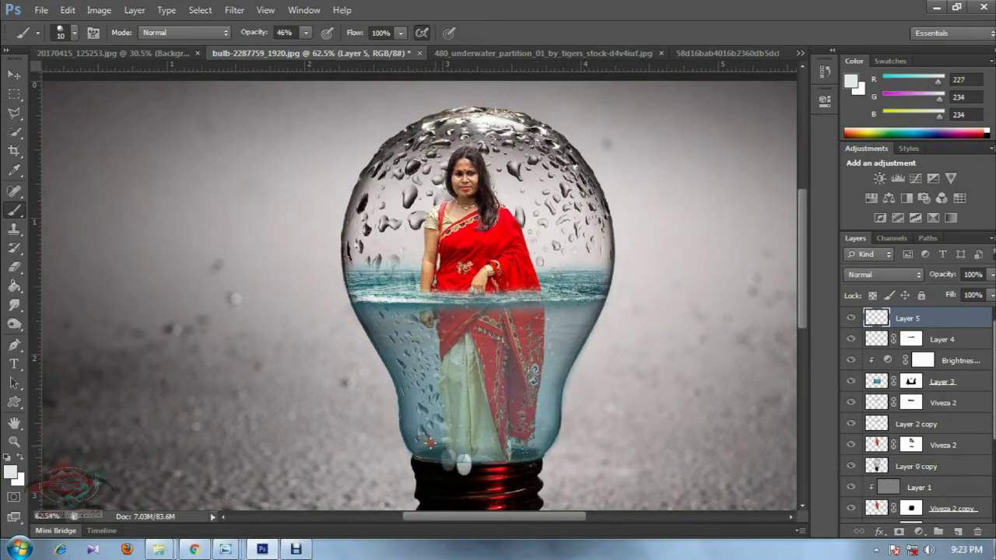
pyautogui.click(14, 266)
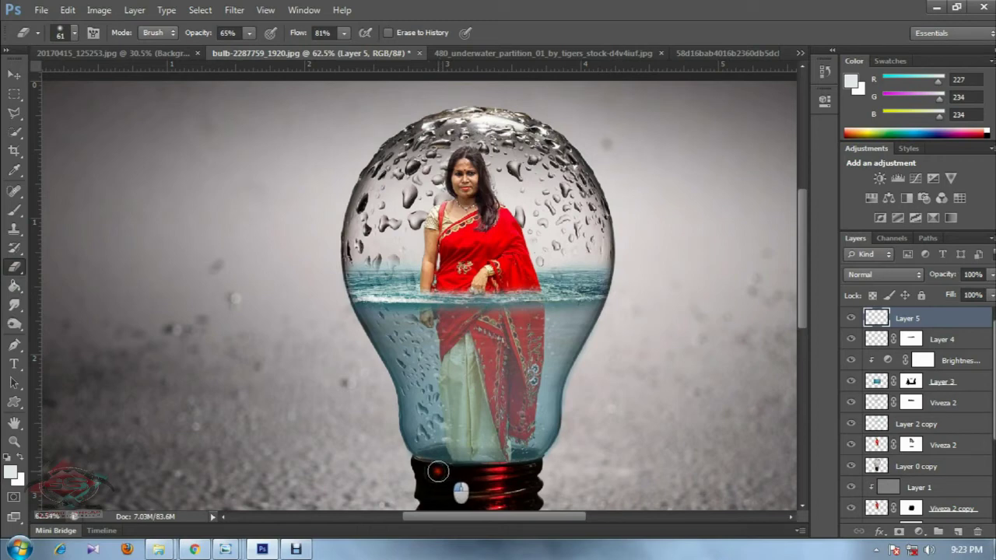
pyautogui.scroll(-3, 471, 397)
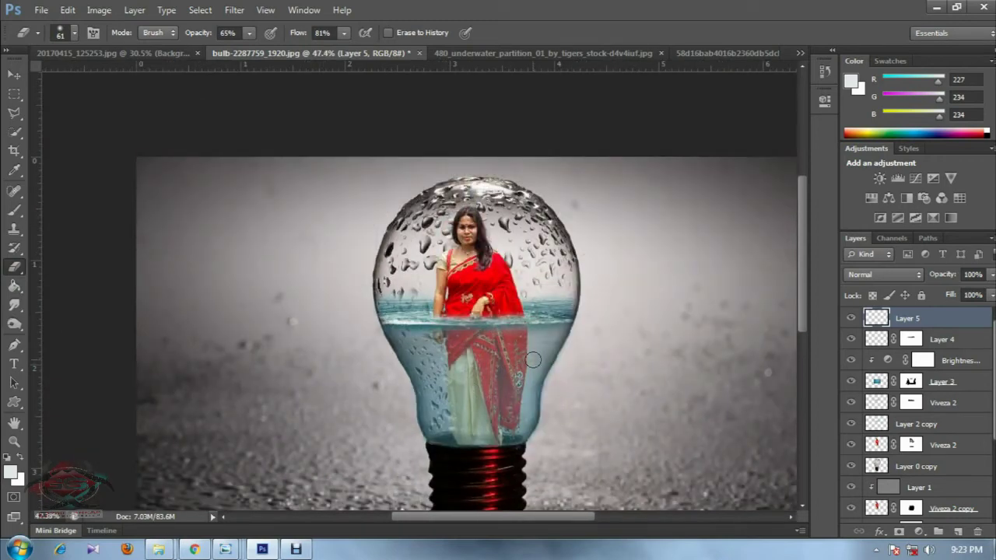
pyautogui.click(943, 450)
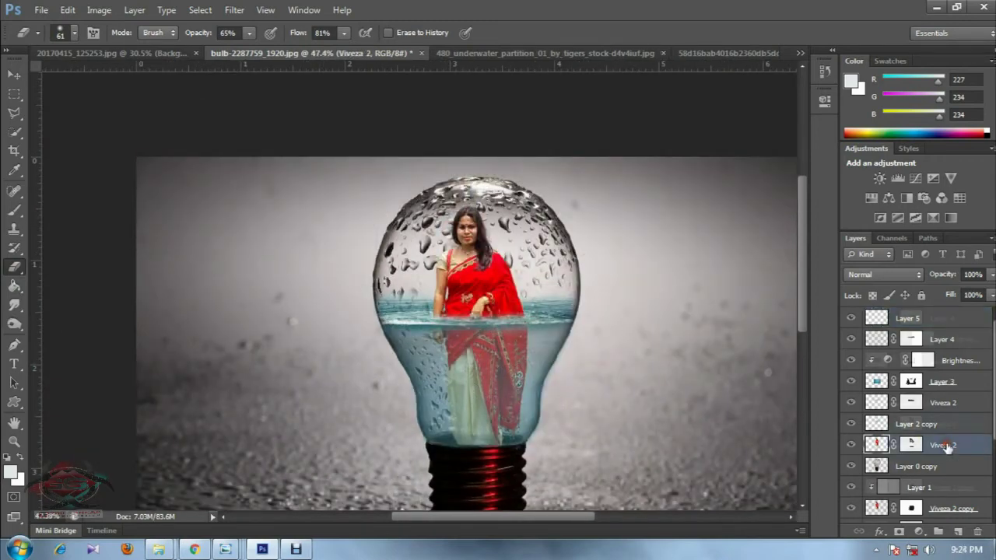
# - Select Viveza 2 and Viveza 2 copy and rotate them together by about 0.7°
pyautogui.scroll(-1, 946, 448)
pyautogui.click(13, 78)
pyautogui.scroll(-2, 934, 405)
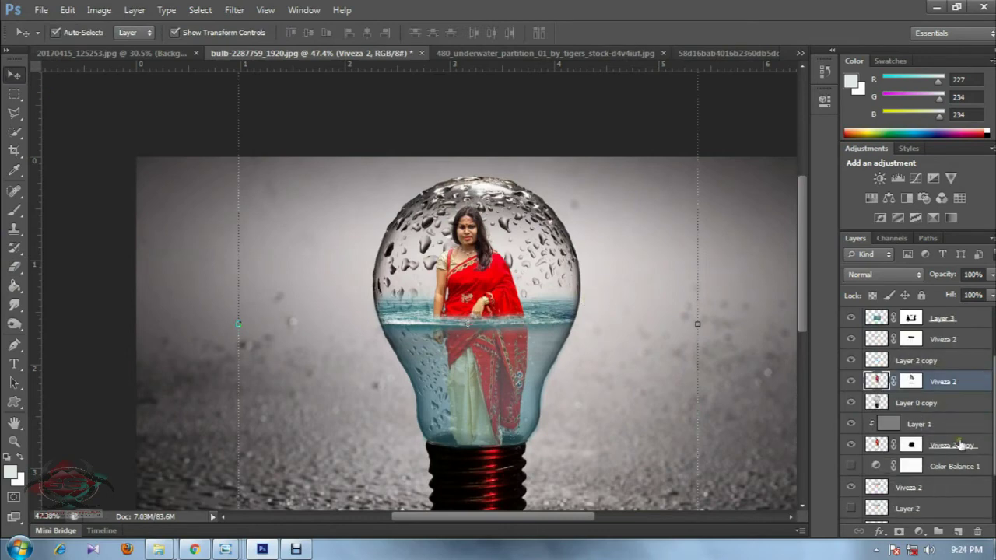
pyautogui.keyDown('ctrl'); pyautogui.click(946, 445); pyautogui.keyUp('ctrl')
pyautogui.moveTo(713, 324); pyautogui.dragTo(715, 328)
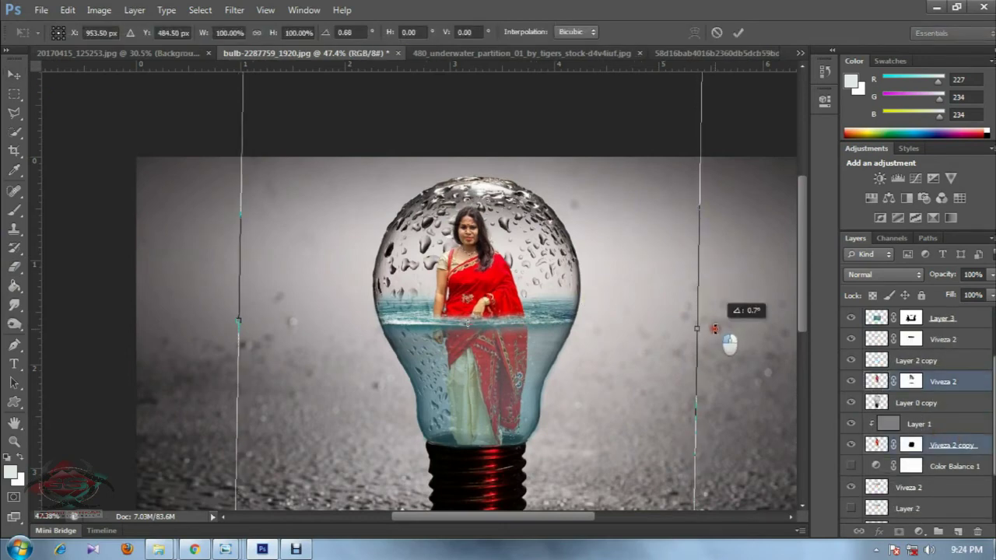
pyautogui.moveTo(716, 327); pyautogui.dragTo(673, 305)
pyautogui.press('Return')
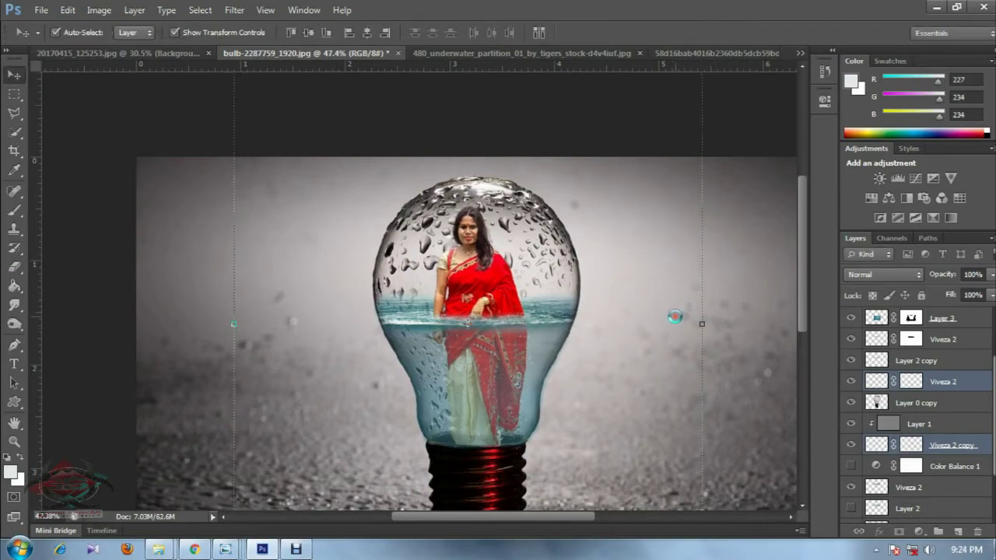
# - Reapply the rotation with Edit > Redo Free Transform
pyautogui.scroll(2, 529, 271)
pyautogui.scroll(1, 441, 254)
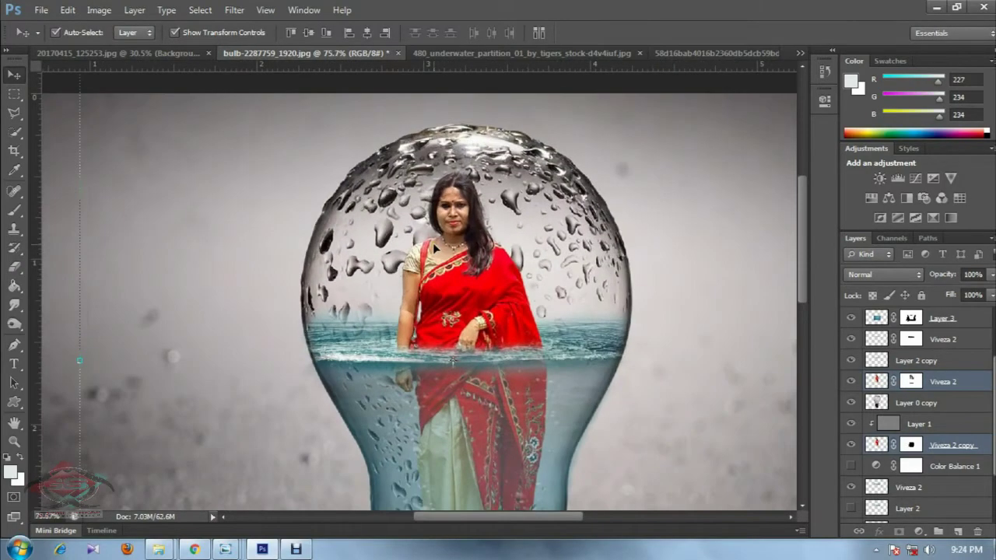
pyautogui.scroll(1, 433, 242)
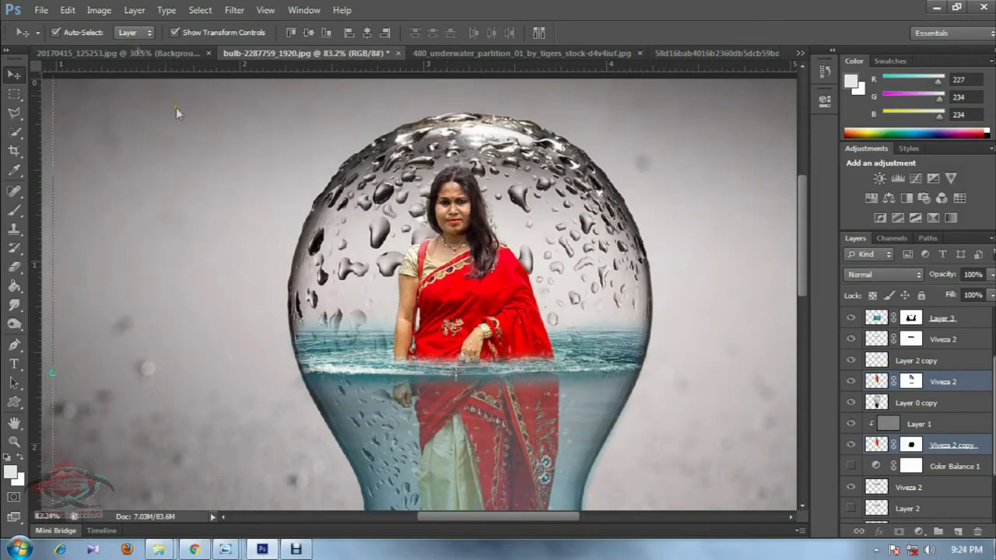
pyautogui.click(68, 10)
pyautogui.click(116, 16)
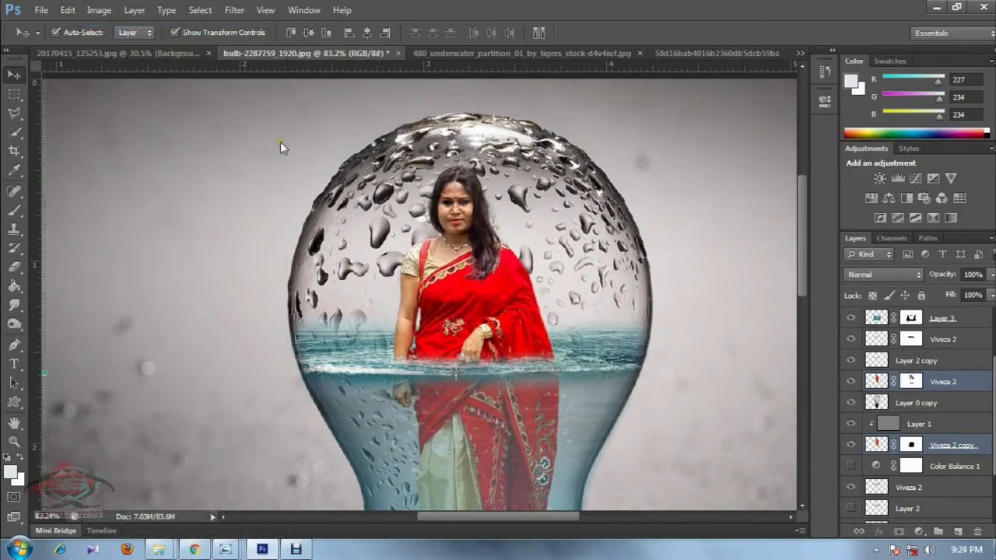
pyautogui.scroll(-1, 504, 233)
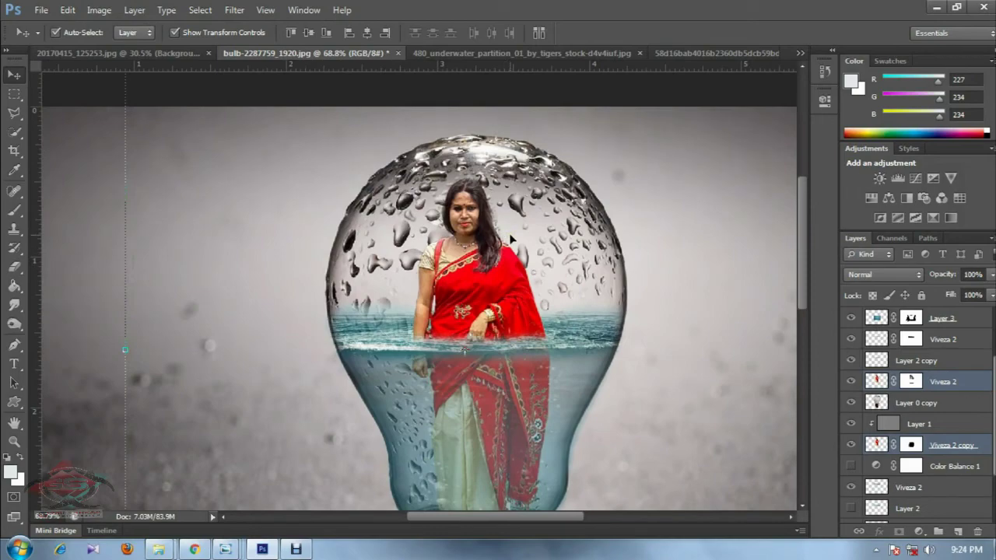
pyautogui.scroll(-1, 512, 238)
pyautogui.scroll(-1, 511, 237)
pyautogui.scroll(-1, 511, 238)
pyautogui.scroll(-1, 512, 237)
pyautogui.scroll(1, 512, 237)
pyautogui.scroll(1, 937, 319)
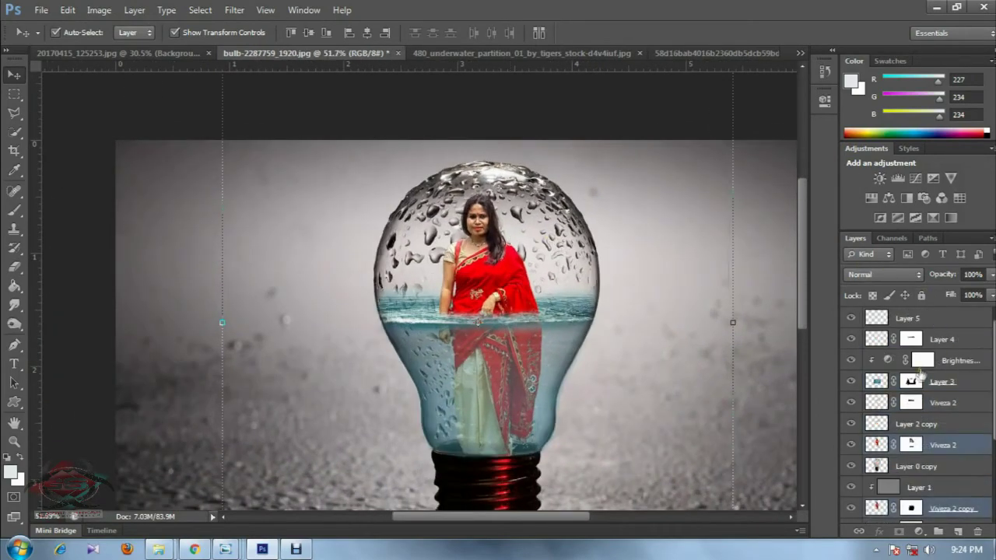
pyautogui.scroll(-1, 922, 375)
# - Move the Soft Light Layer 0 copy to the top of the layer stack
pyautogui.click(926, 424)
pyautogui.click(936, 277)
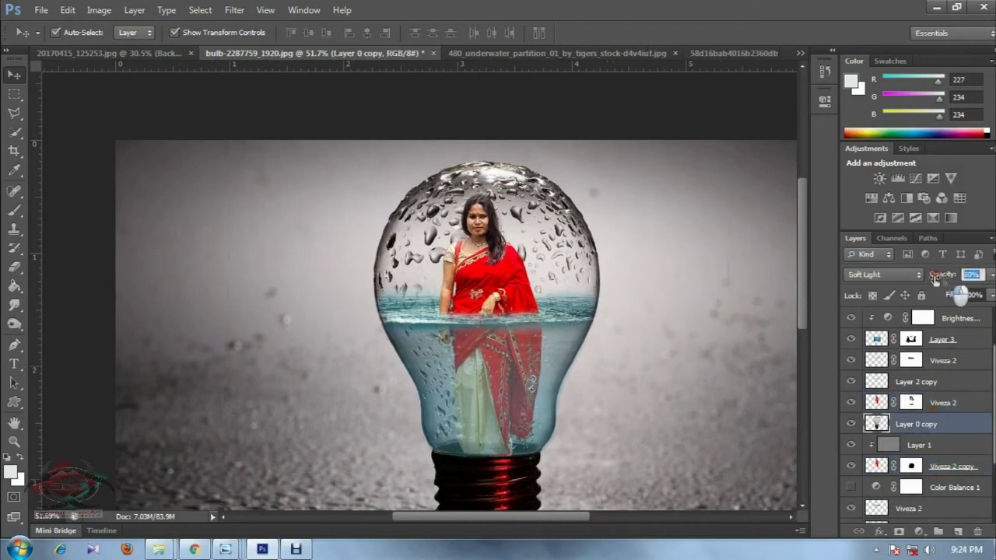
pyautogui.moveTo(937, 280); pyautogui.dragTo(942, 296)
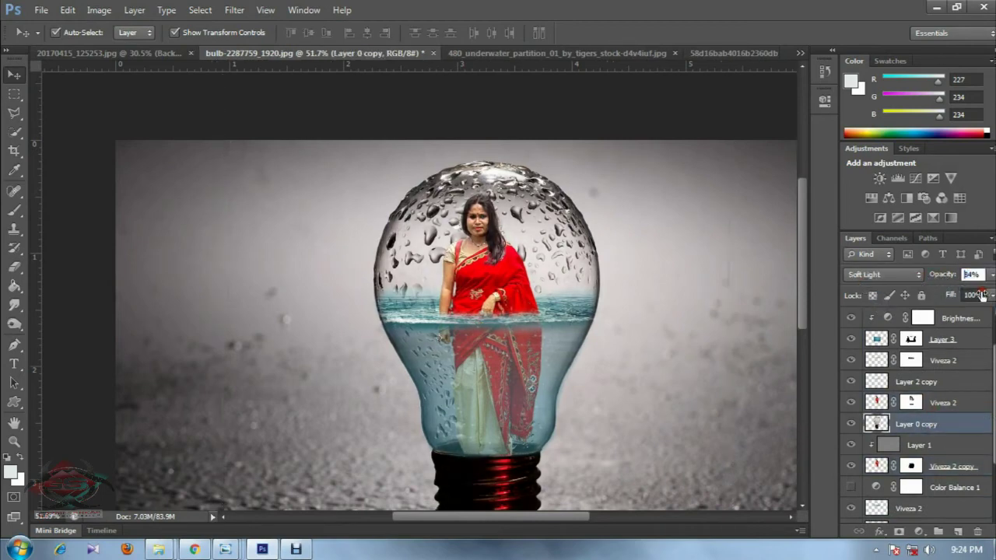
pyautogui.write('39')
pyautogui.moveTo(934, 424); pyautogui.dragTo(945, 310)
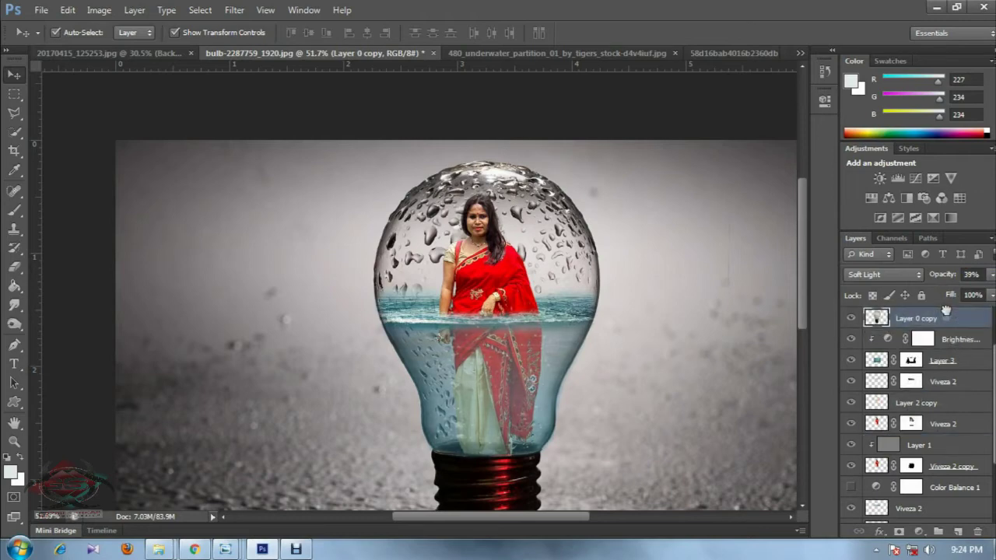
# - Set Layer 0 copy's opacity to 55%
pyautogui.moveTo(938, 274); pyautogui.dragTo(991, 282)
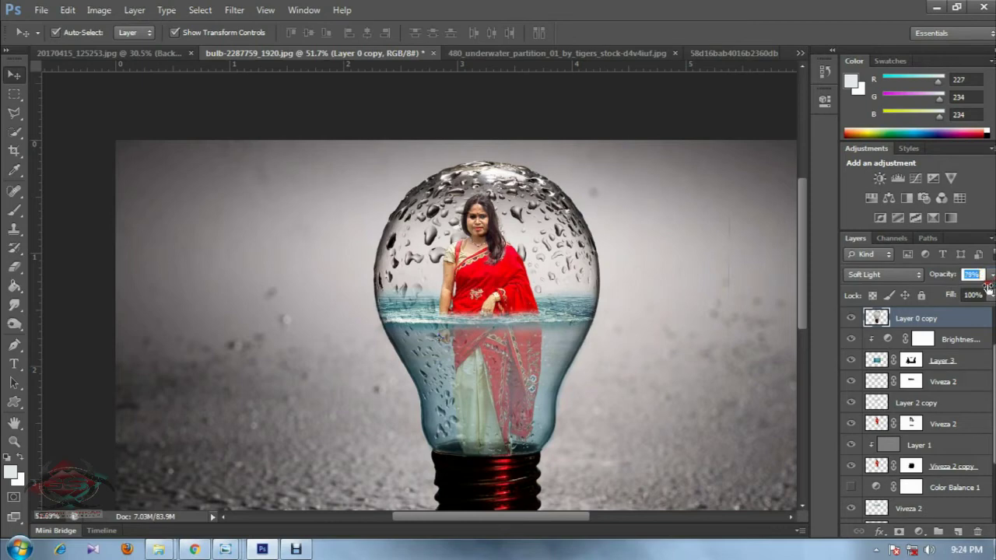
pyautogui.moveTo(987, 288); pyautogui.dragTo(970, 290)
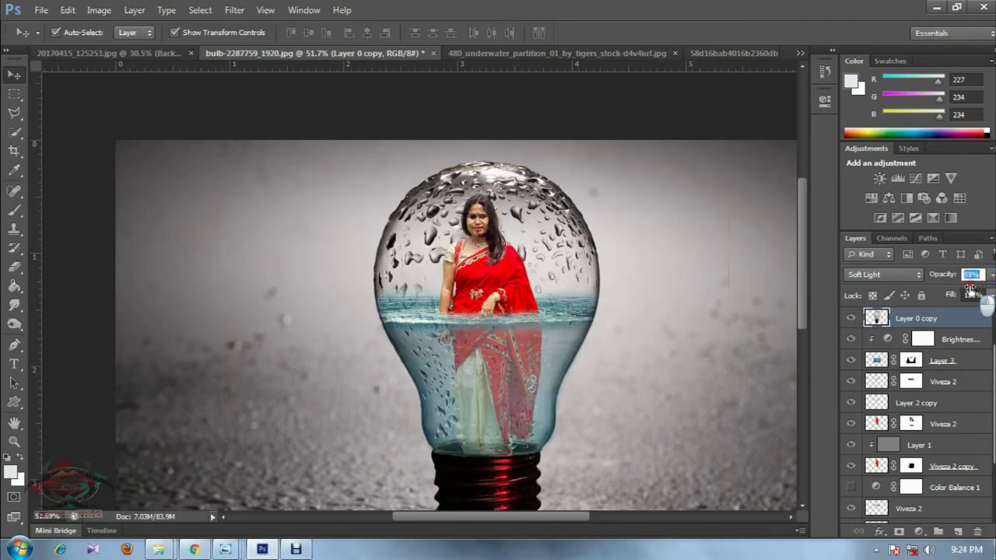
pyautogui.click(14, 93)
pyautogui.scroll(-1, 321, 255)
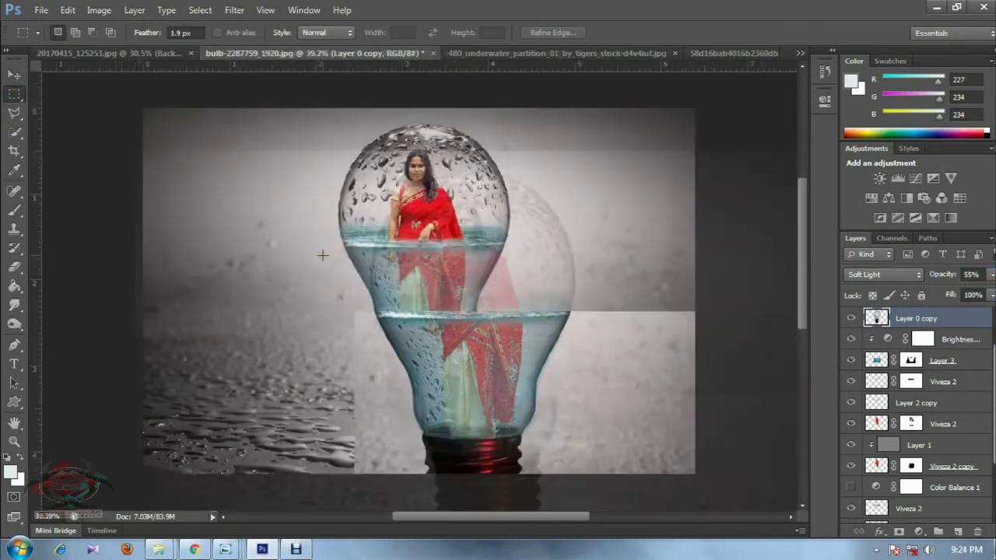
pyautogui.scroll(3, 321, 257)
pyautogui.click(17, 75)
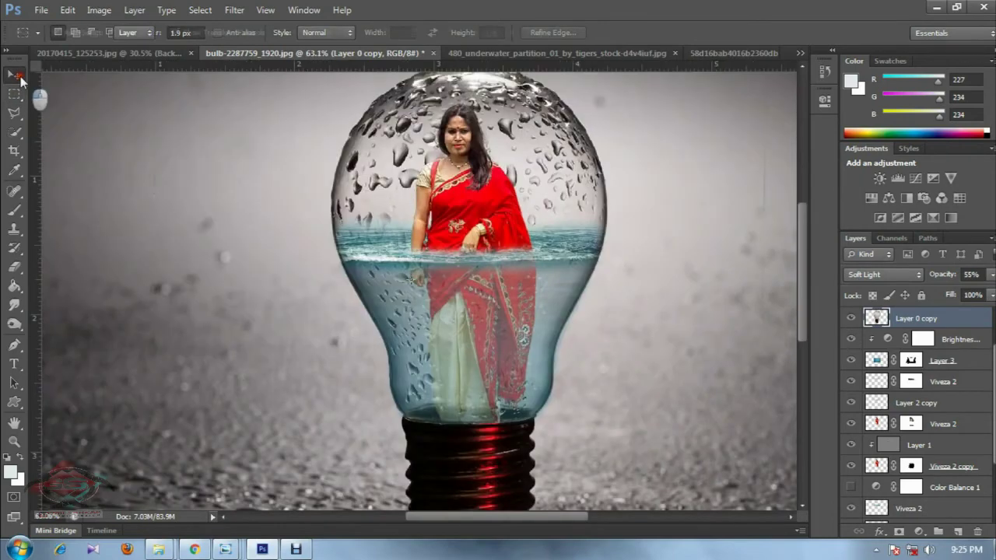
# - Toggle Layer 0's visibility to check the ground and bulb base
pyautogui.scroll(-2, 907, 402)
pyautogui.scroll(-2, 909, 413)
pyautogui.click(850, 513)
pyautogui.click(849, 513)
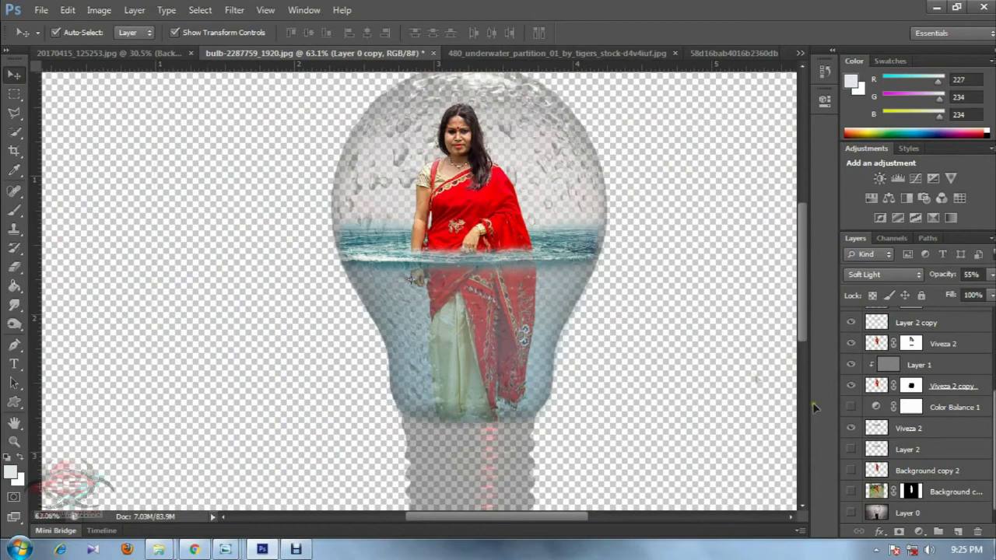
pyautogui.scroll(1, 884, 356)
pyautogui.scroll(2, 884, 355)
# - Lower Layer 3's opacity to 30% and show the grey water-drop bulb background
pyautogui.click(952, 343)
pyautogui.moveTo(947, 280); pyautogui.dragTo(937, 276)
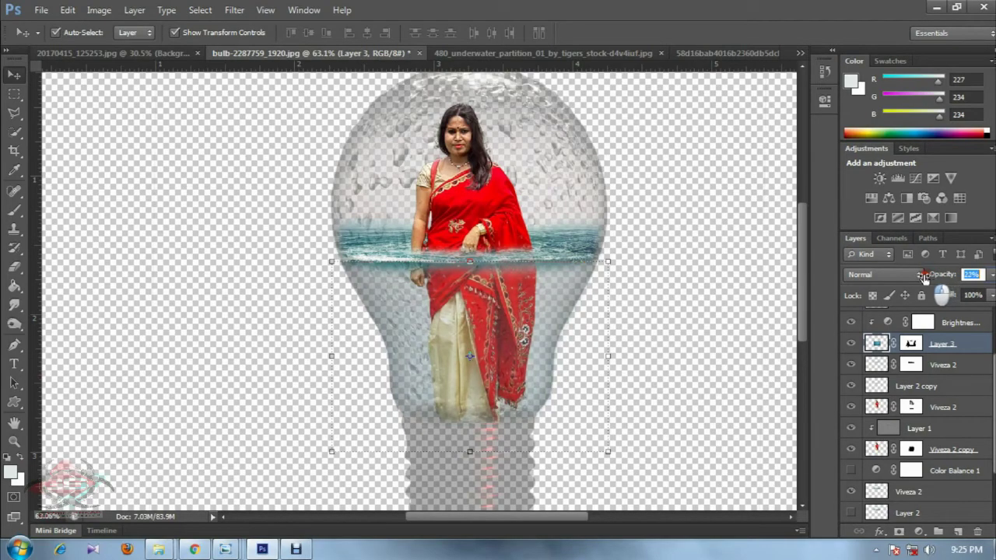
pyautogui.moveTo(923, 278); pyautogui.dragTo(915, 278)
pyautogui.scroll(-3, 862, 498)
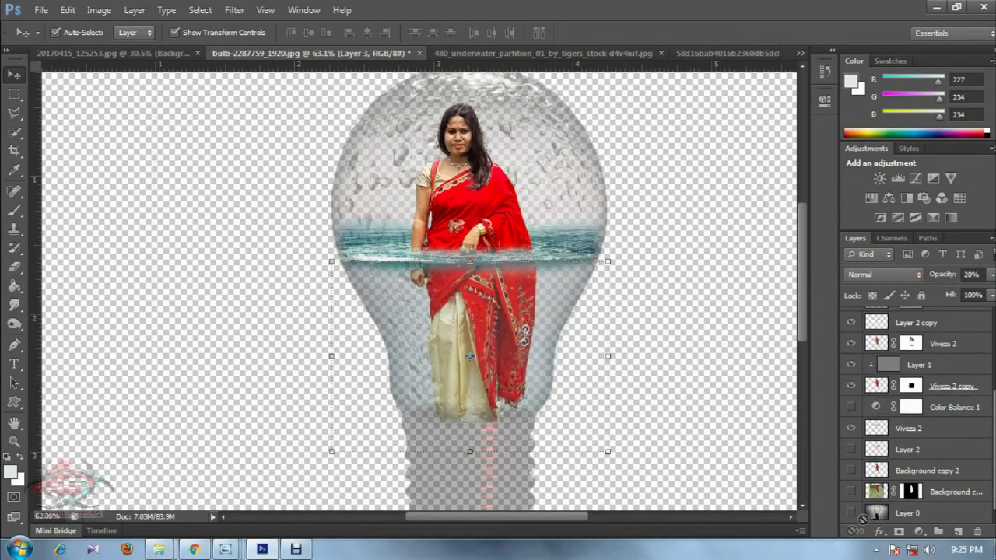
pyautogui.click(851, 513)
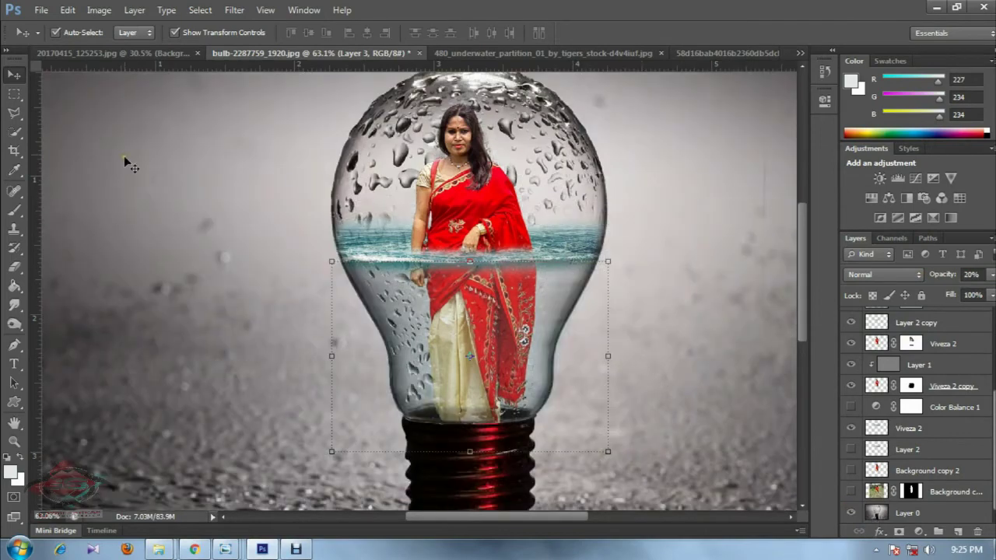
pyautogui.click(14, 94)
pyautogui.scroll(-3, 478, 338)
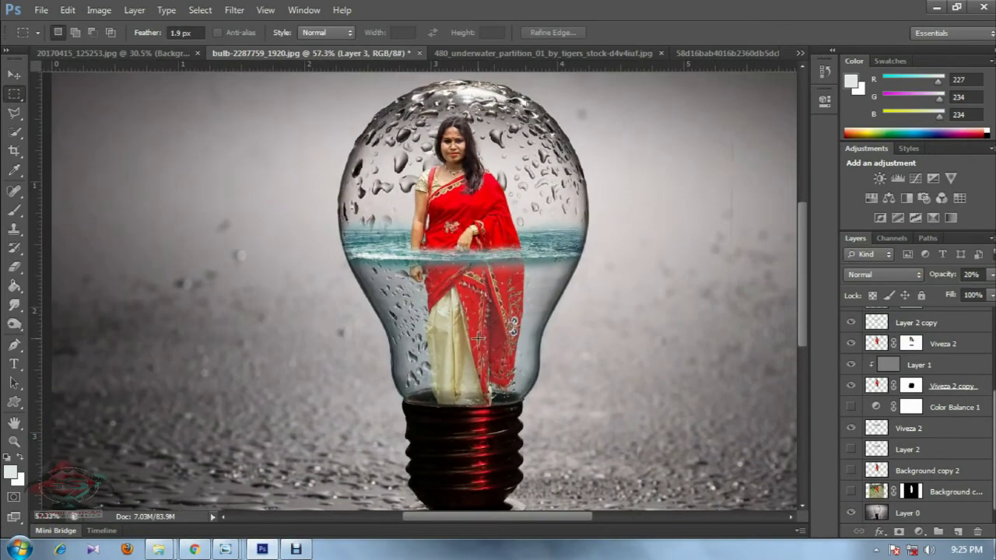
pyautogui.scroll(1, 477, 337)
pyautogui.scroll(2, 934, 381)
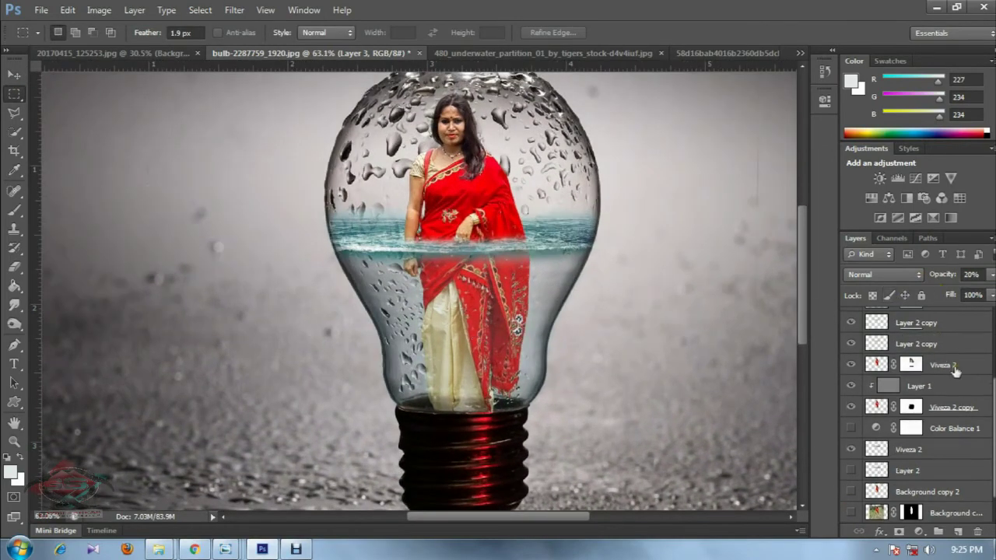
pyautogui.moveTo(943, 277); pyautogui.dragTo(949, 278)
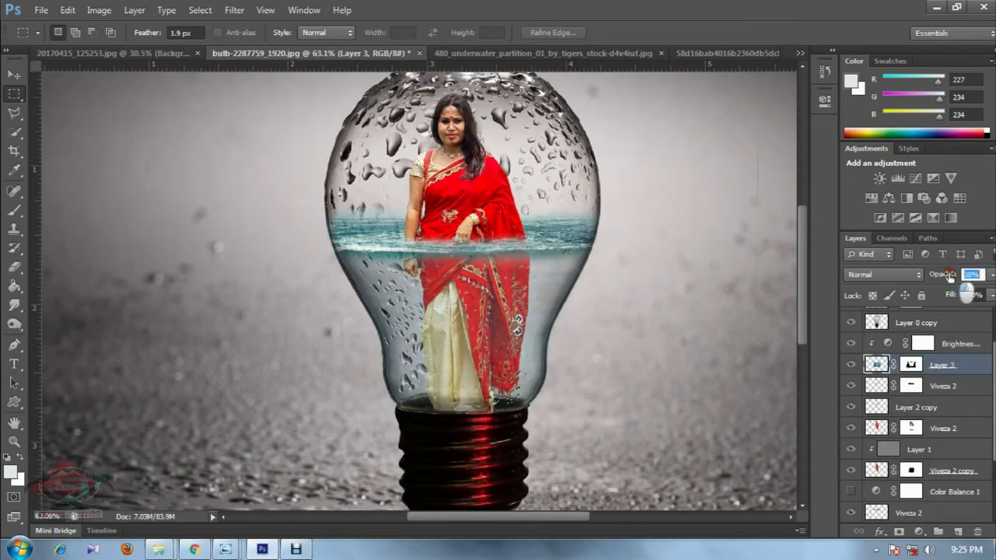
# - Toggle Layer 4 and Viveza 2 to compare the water, then select Viveza 2
pyautogui.scroll(1, 930, 393)
pyautogui.click(851, 340)
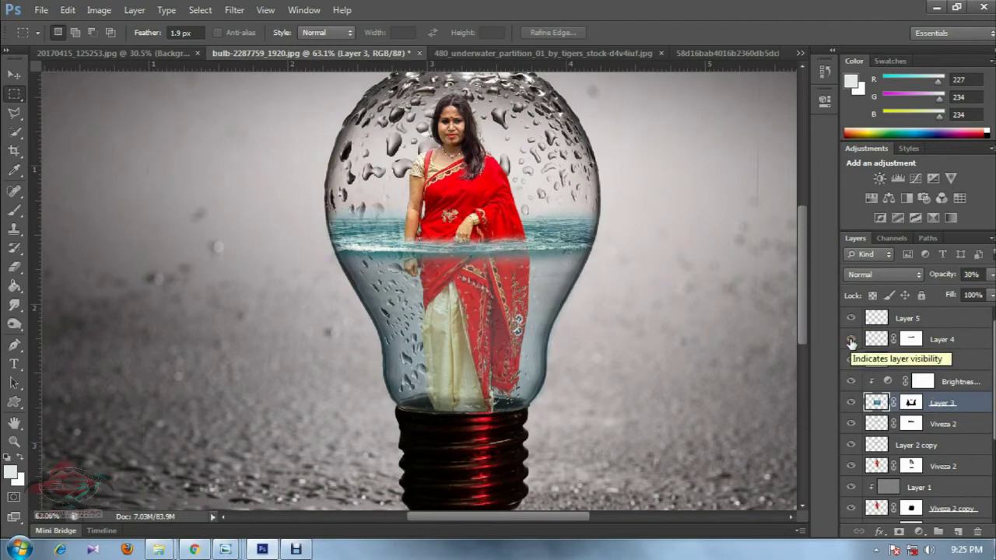
pyautogui.scroll(-1, 862, 431)
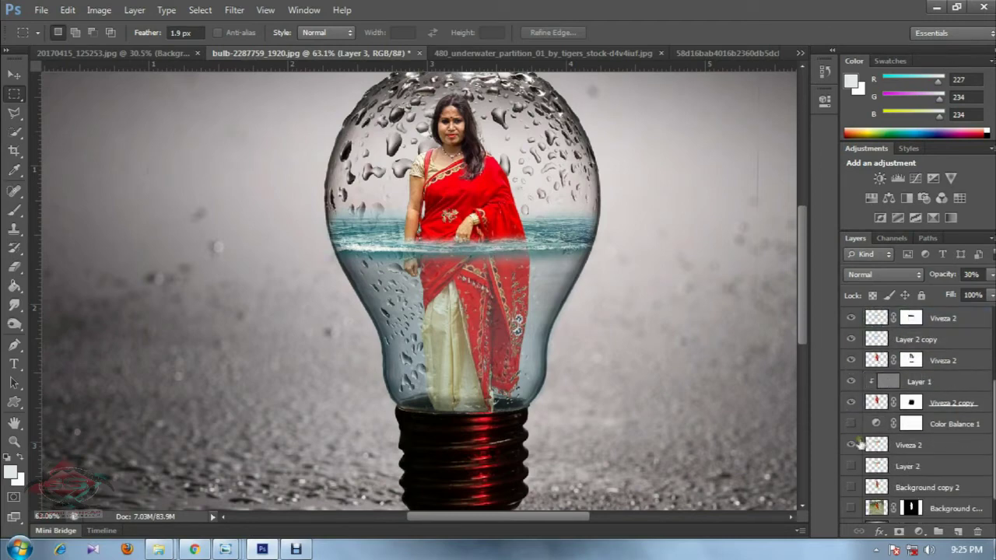
pyautogui.click(852, 445)
pyautogui.click(948, 445)
# - Add a Curves adjustment layer clipped to Viveza 2
pyautogui.click(919, 531)
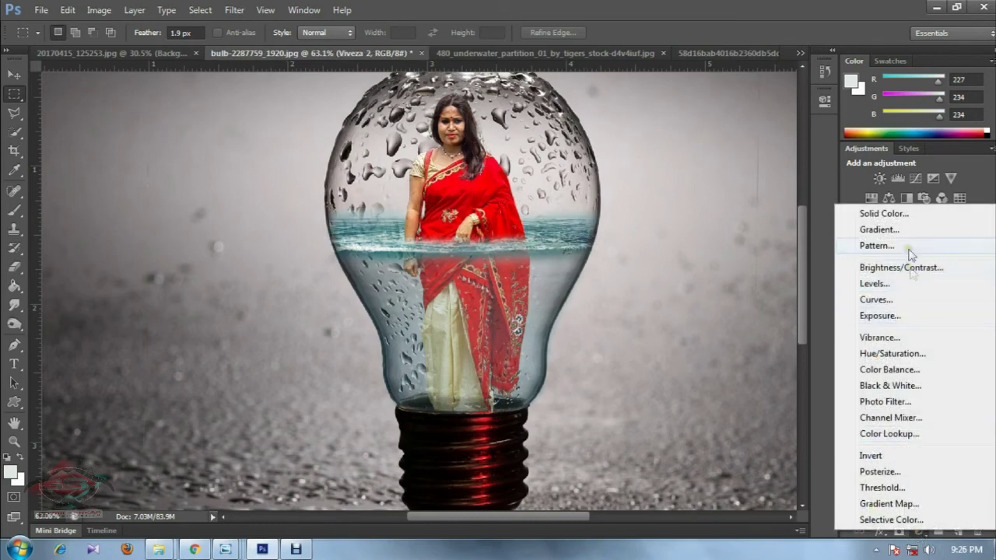
pyautogui.click(899, 297)
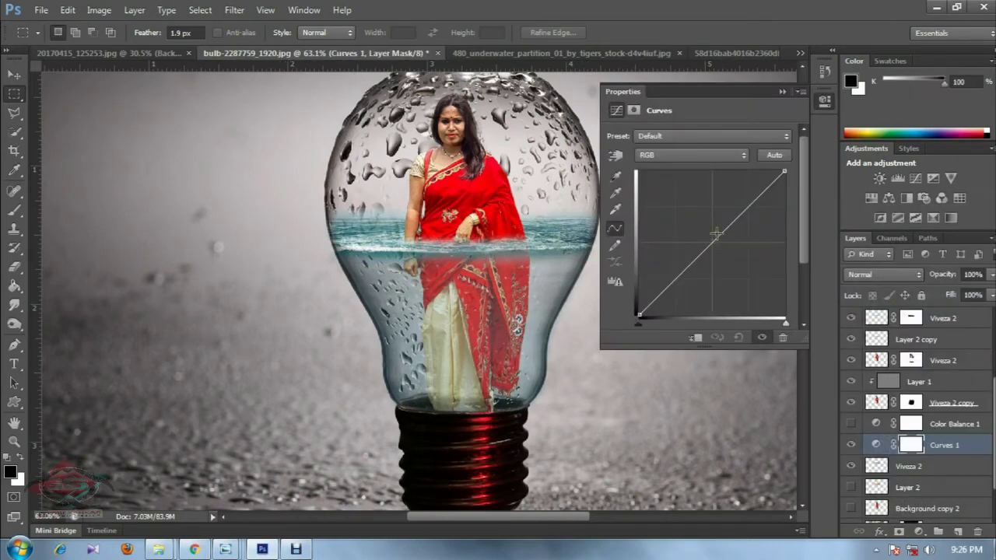
pyautogui.moveTo(713, 242); pyautogui.dragTo(713, 232)
pyautogui.click(695, 337)
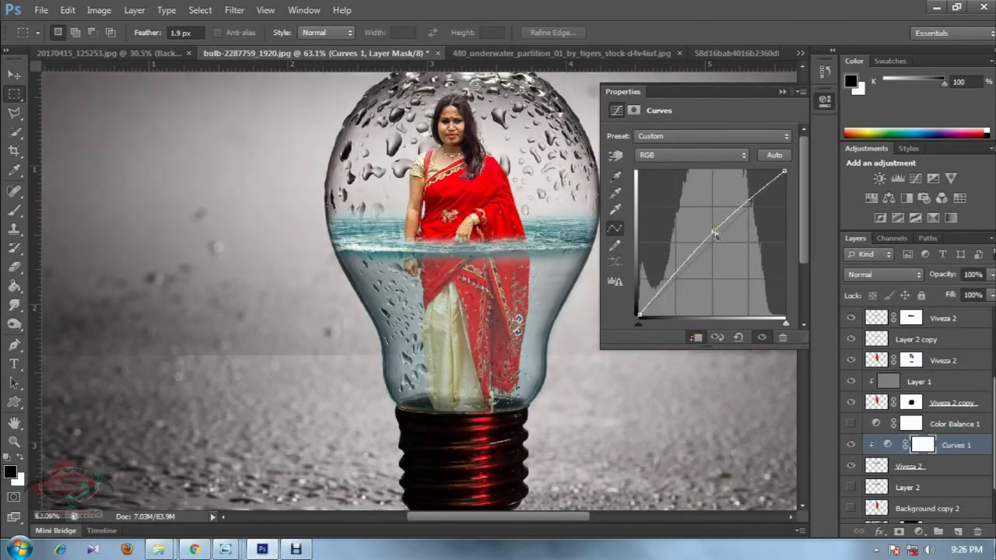
# - Adjust the curve's shadow, highlight and midtone points to slightly deepen the woman's shadows
pyautogui.moveTo(713, 232); pyautogui.dragTo(716, 242)
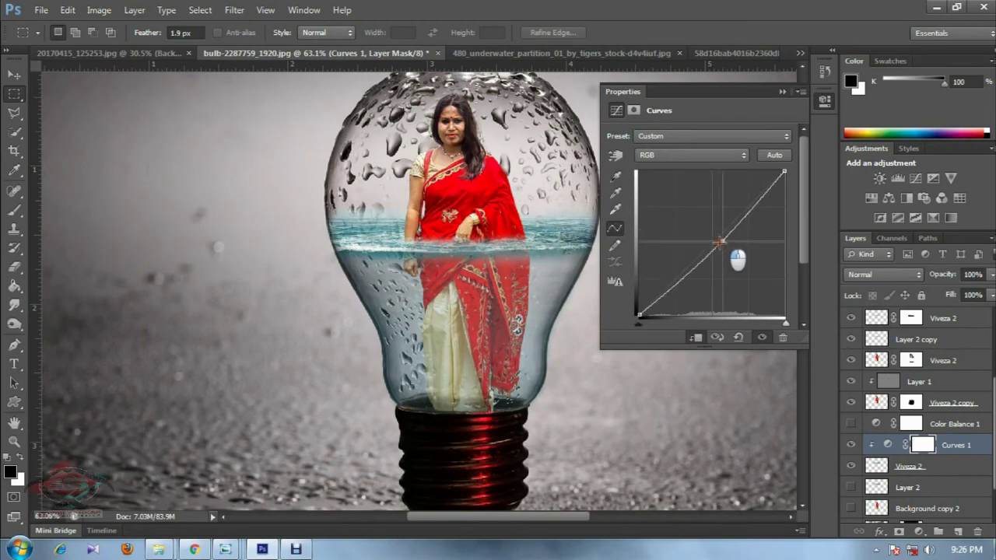
pyautogui.moveTo(641, 319)
pyautogui.mouseDown()
pyautogui.moveTo(638, 299)
pyautogui.moveTo(675, 319)
pyautogui.mouseUp()
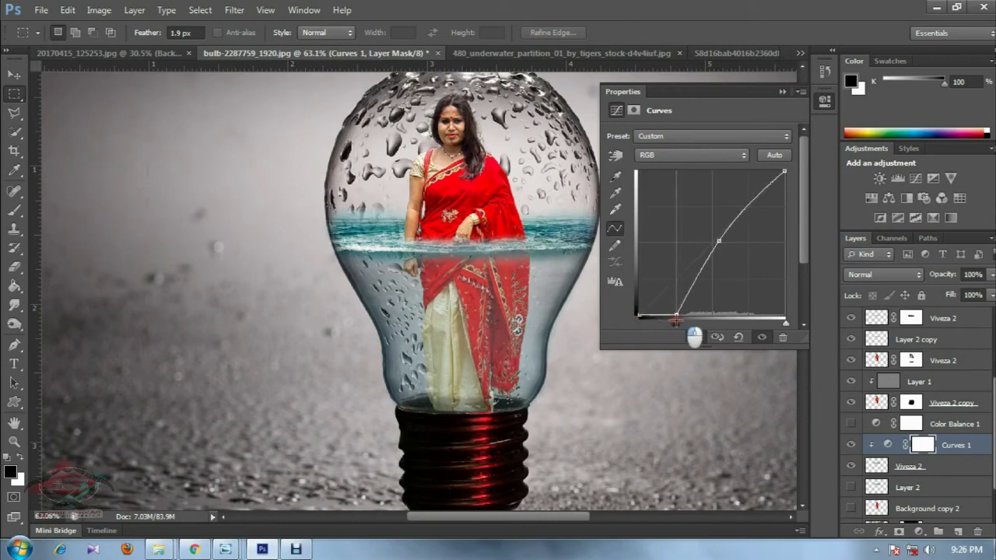
pyautogui.moveTo(785, 173)
pyautogui.mouseDown()
pyautogui.moveTo(786, 209)
pyautogui.moveTo(784, 171)
pyautogui.moveTo(794, 183)
pyautogui.mouseUp()
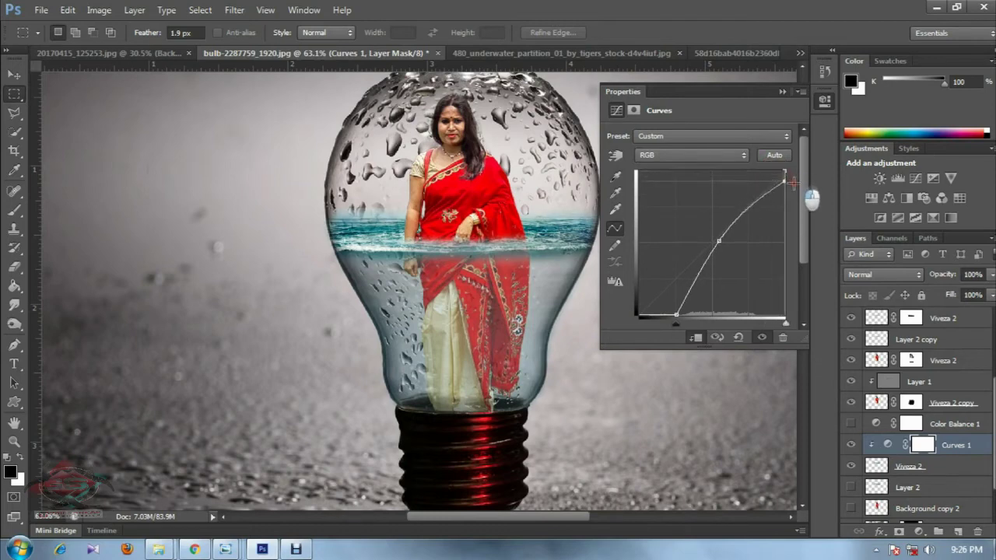
pyautogui.moveTo(678, 315); pyautogui.dragTo(658, 313)
pyautogui.moveTo(720, 243); pyautogui.dragTo(726, 244)
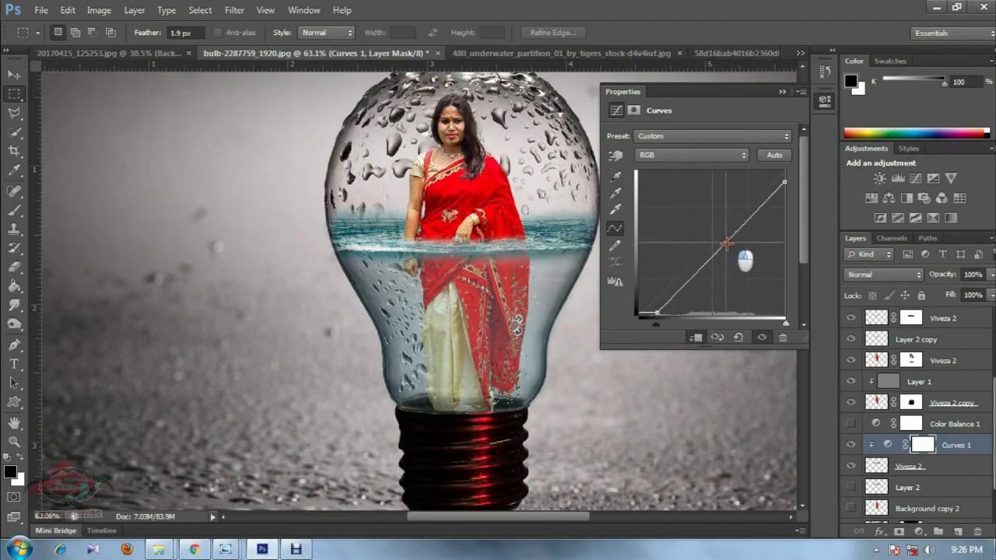
pyautogui.click(779, 93)
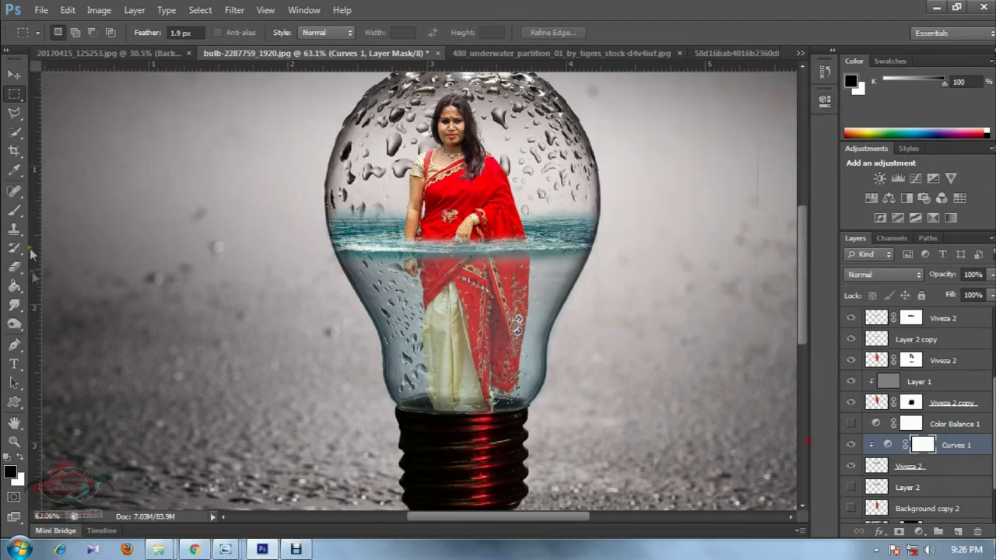
# - Set up a soft round Brush with 0% hardness
pyautogui.click(14, 210)
pyautogui.rightClick(410, 213)
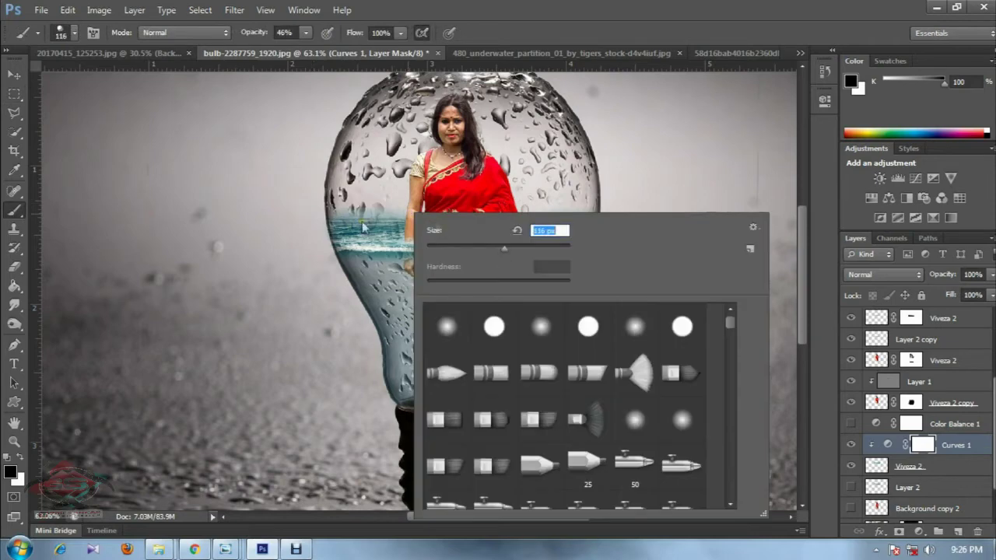
pyautogui.click(487, 332)
pyautogui.moveTo(570, 284); pyautogui.dragTo(433, 284)
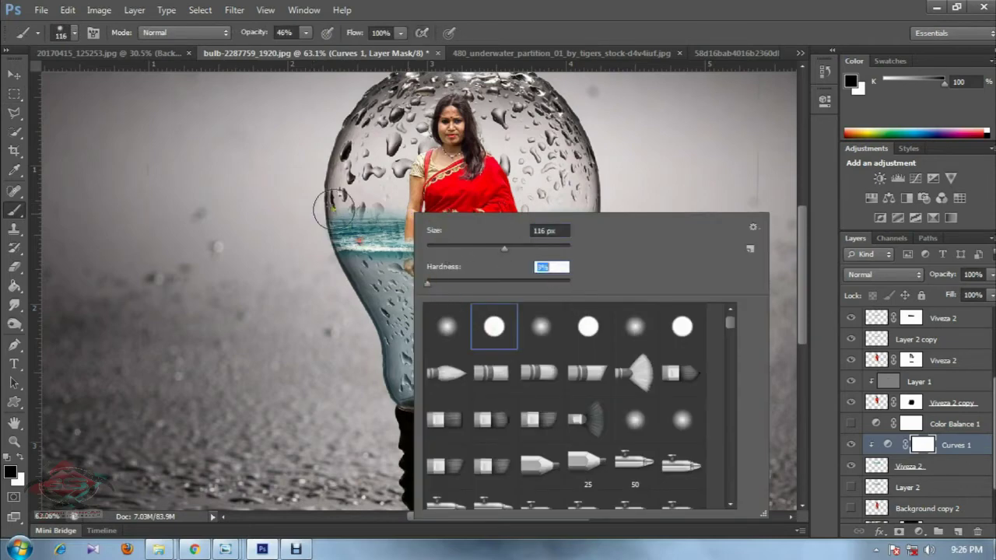
pyautogui.click(364, 239)
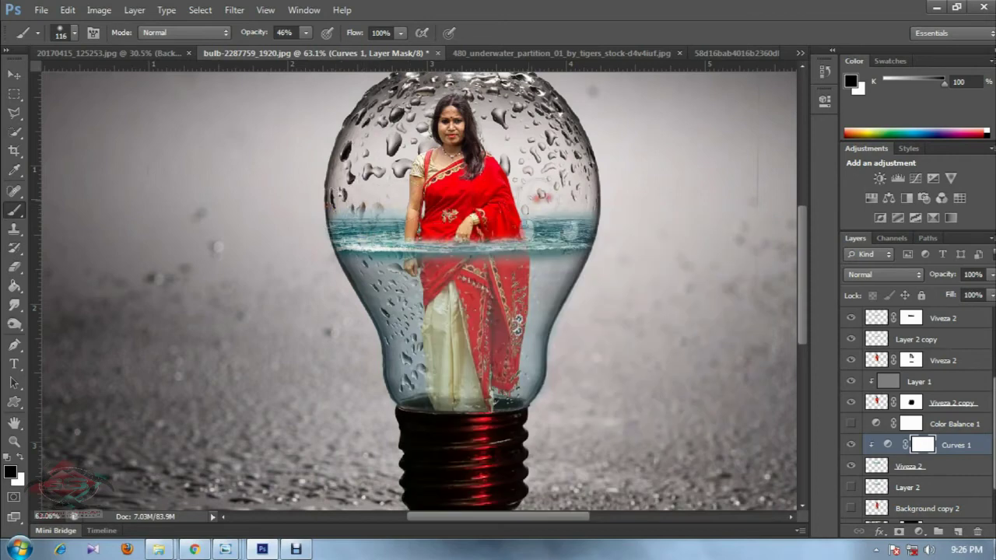
# - Compare Layer 2 copy at the waterline, then add a layer mask to it
pyautogui.scroll(-1, 471, 272)
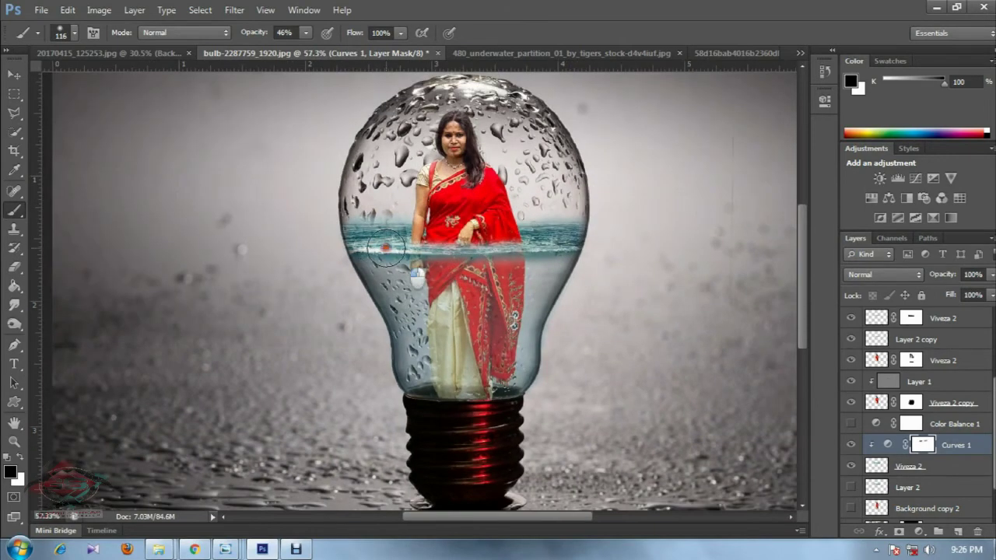
pyautogui.scroll(2, 891, 417)
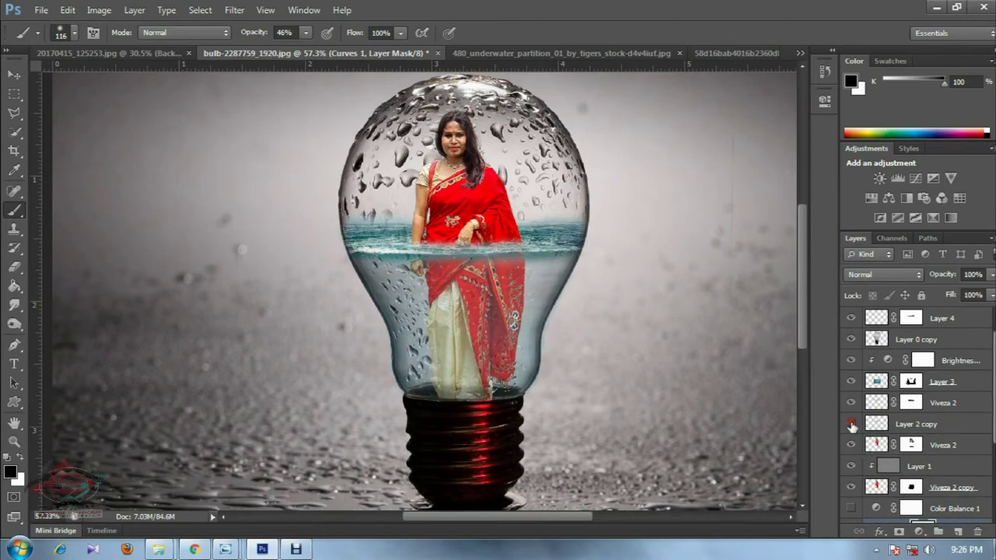
pyautogui.click(851, 424)
pyautogui.click(851, 424)
pyautogui.click(851, 424)
pyautogui.click(896, 424)
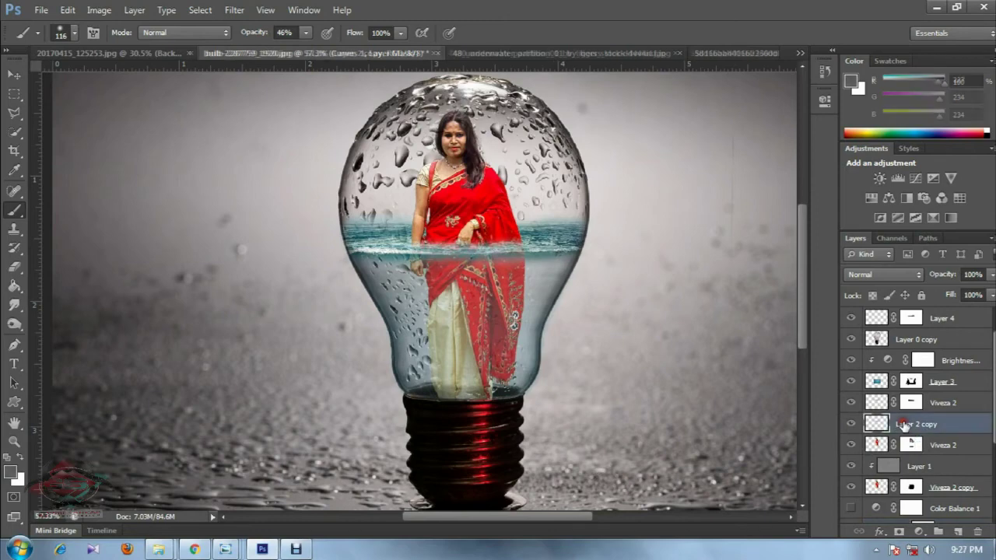
pyautogui.click(900, 532)
# - Paint black on the mask near the waterline with a 56 px soft brush
pyautogui.rightClick(492, 276)
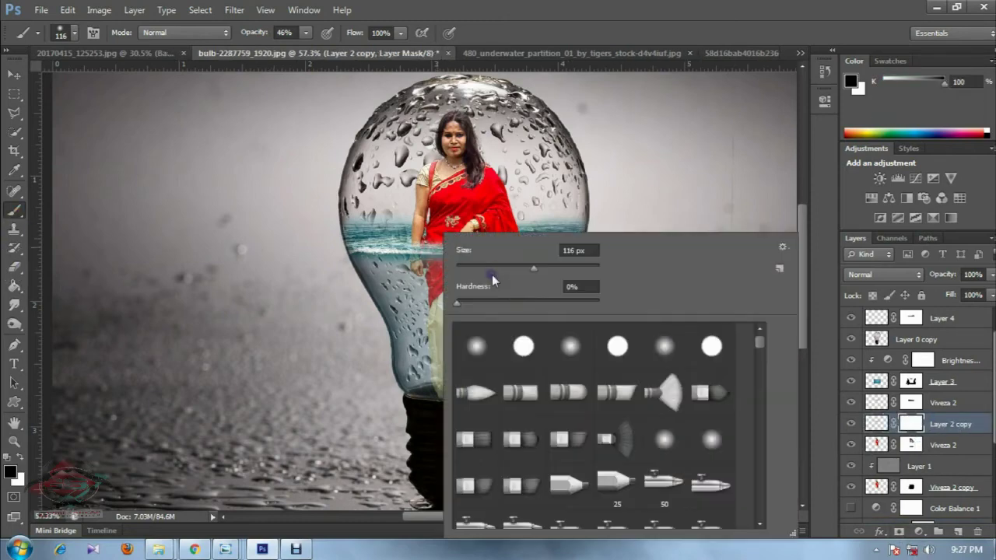
pyautogui.press('Return')
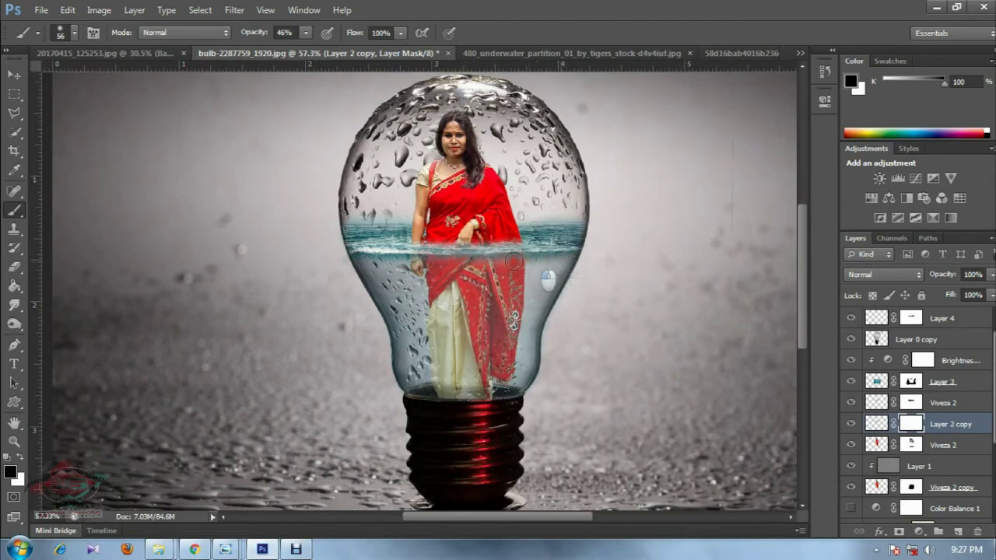
pyautogui.moveTo(401, 286); pyautogui.dragTo(519, 308)
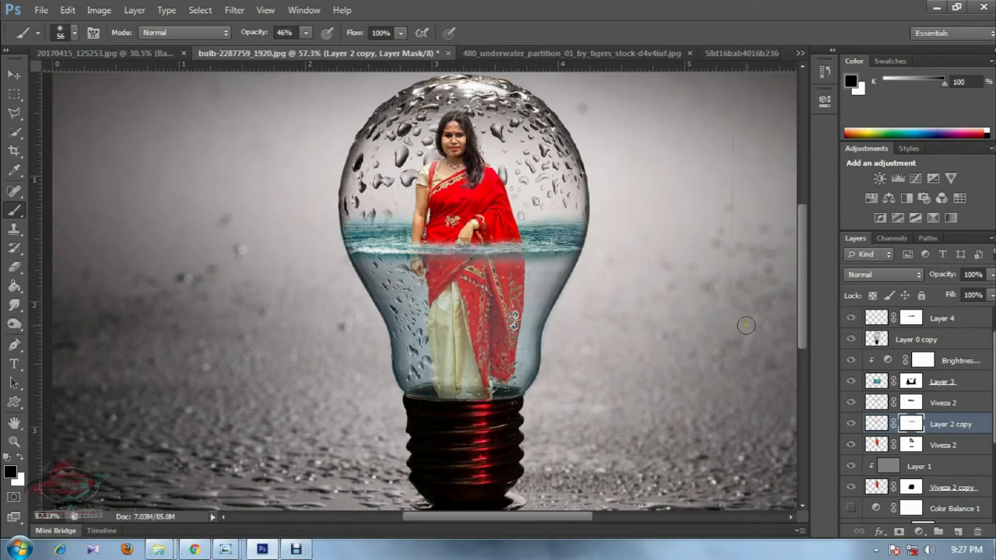
pyautogui.scroll(1, 467, 234)
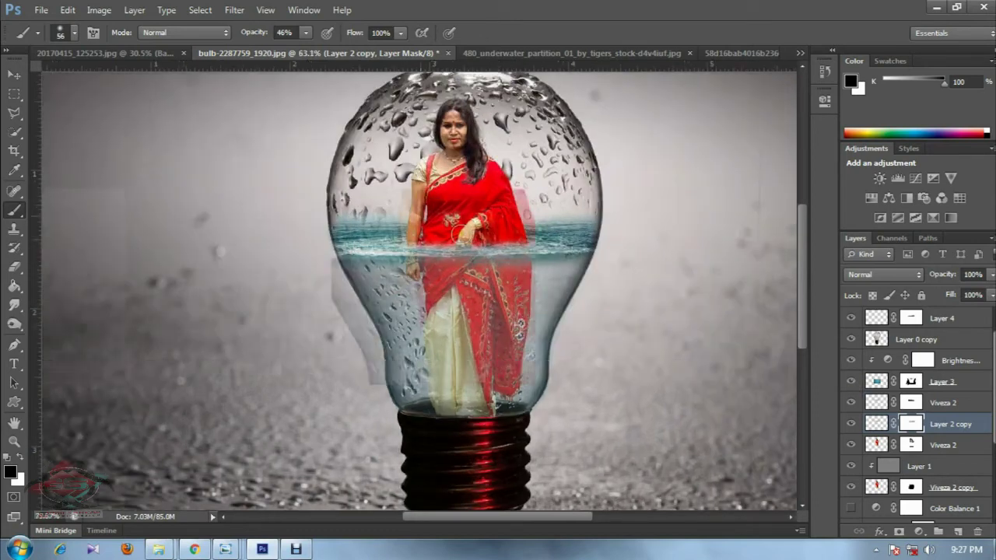
pyautogui.scroll(2, 467, 233)
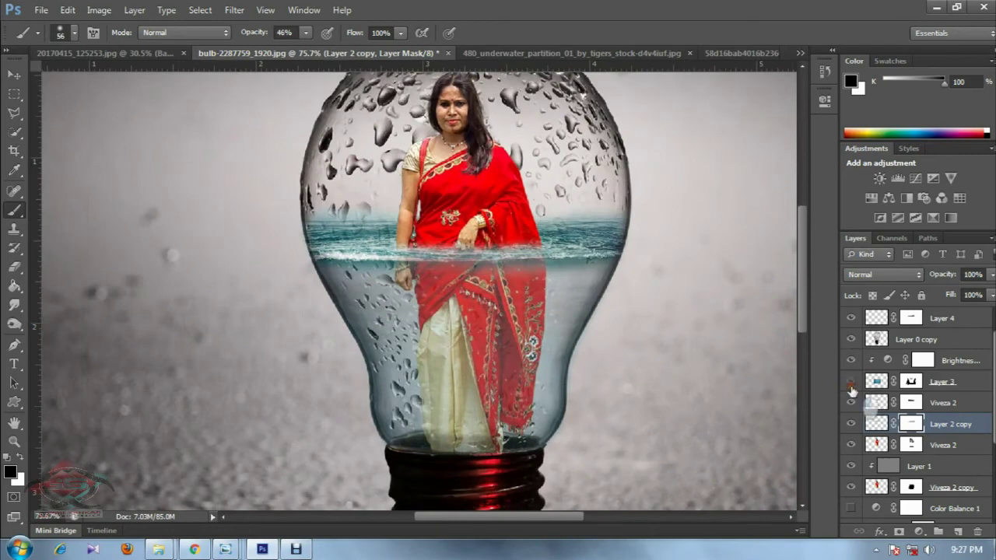
# - Toggle Layer 3 and Viveza 2 to compare the waterline, keeping Viveza 2's image targeted
pyautogui.click(851, 382)
pyautogui.click(852, 384)
pyautogui.click(852, 403)
pyautogui.click(851, 402)
pyautogui.click(911, 402)
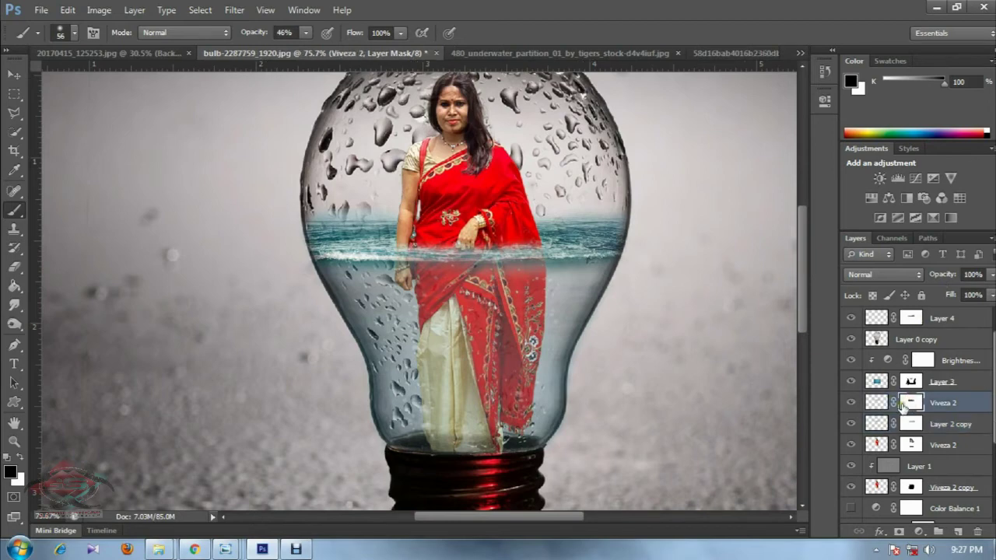
pyautogui.click(852, 402)
pyautogui.click(852, 402)
pyautogui.click(877, 402)
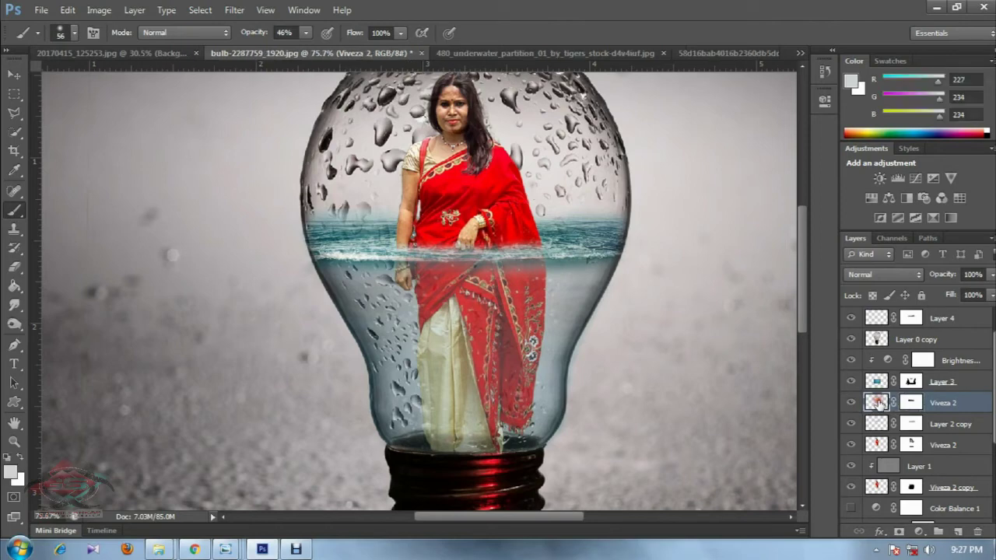
# - Add a Levels adjustment clipped to Viveza 2 with black input 71 and midtones 0.81
pyautogui.click(919, 531)
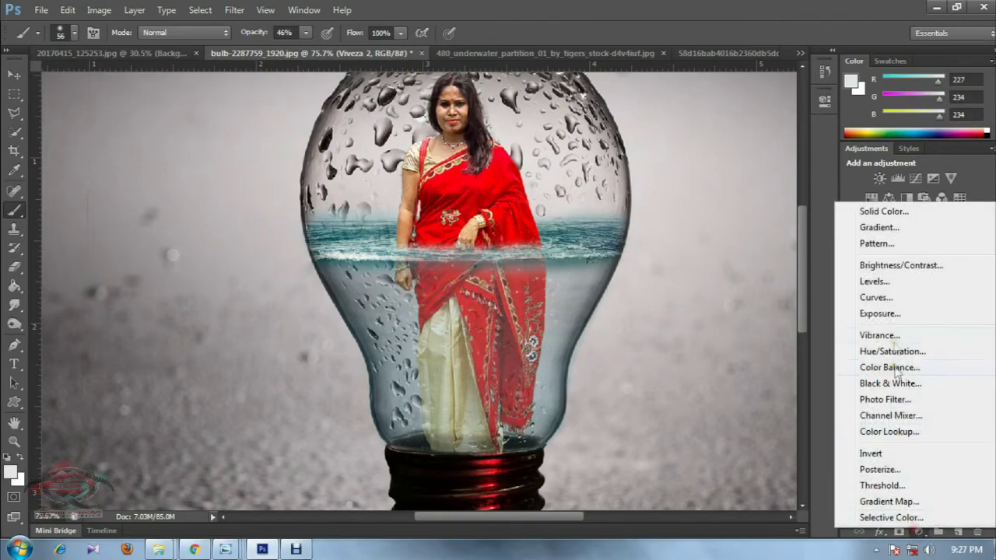
pyautogui.click(872, 281)
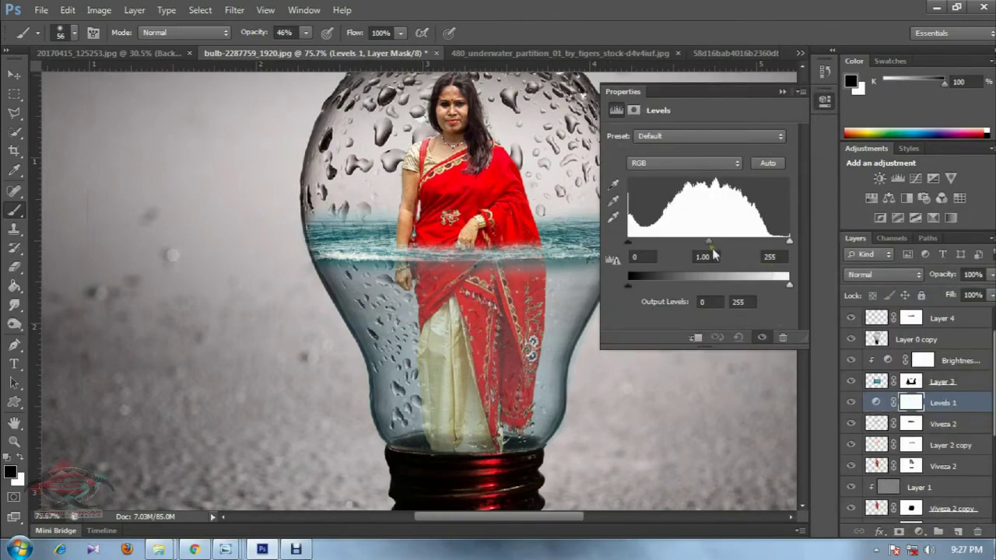
pyautogui.click(698, 339)
pyautogui.moveTo(708, 242); pyautogui.dragTo(798, 243)
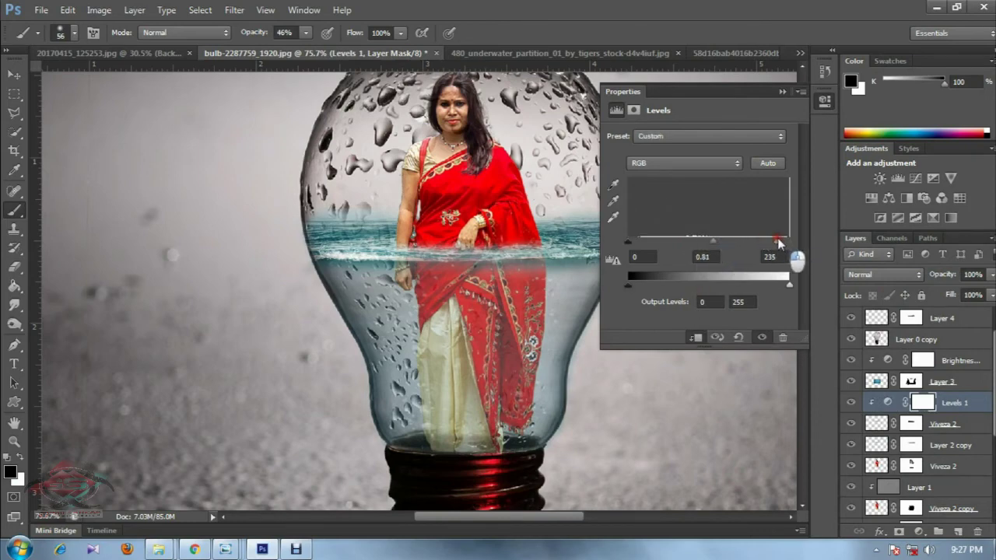
pyautogui.moveTo(629, 242)
pyautogui.mouseDown()
pyautogui.moveTo(697, 240)
pyautogui.moveTo(673, 240)
pyautogui.mouseUp()
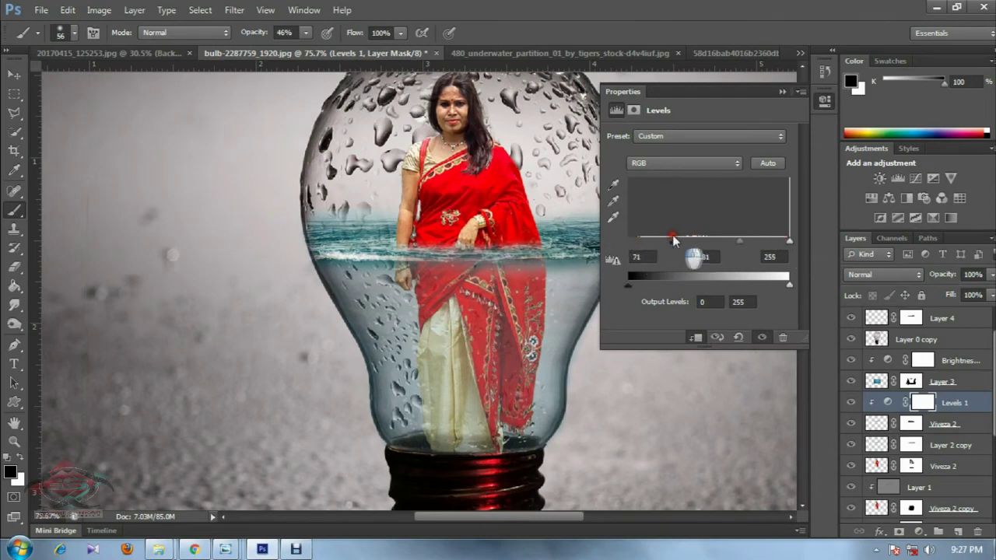
pyautogui.click(783, 91)
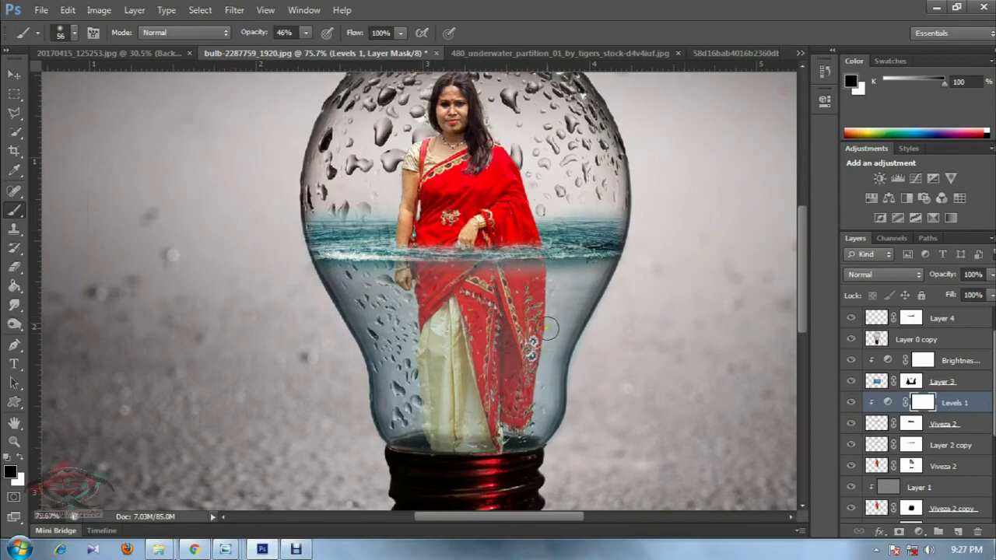
# - Duplicate Viveza 2 into the stack, test a slight rightward nudge, then delete the moved layer
pyautogui.press('v')
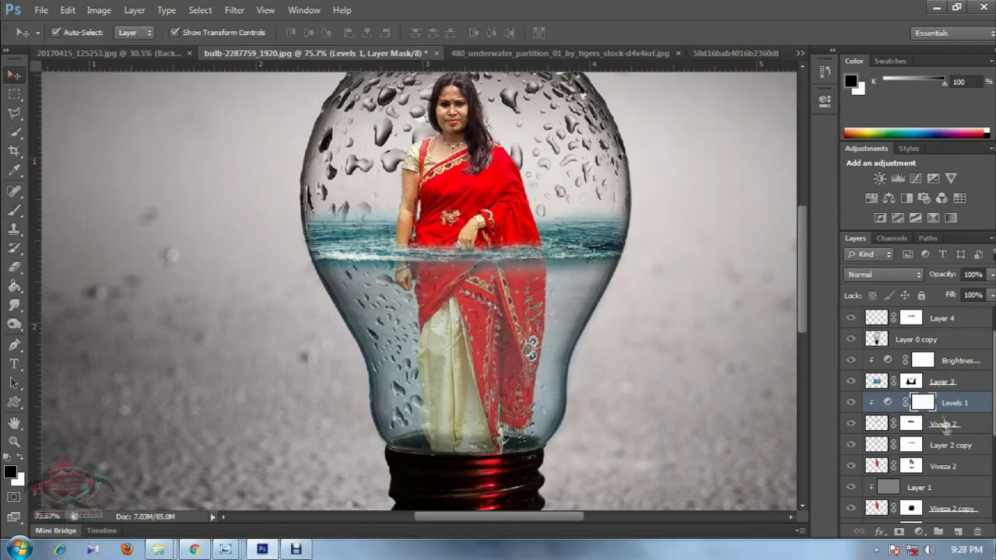
pyautogui.click(947, 425)
pyautogui.hotkey('ctrl', 'j')
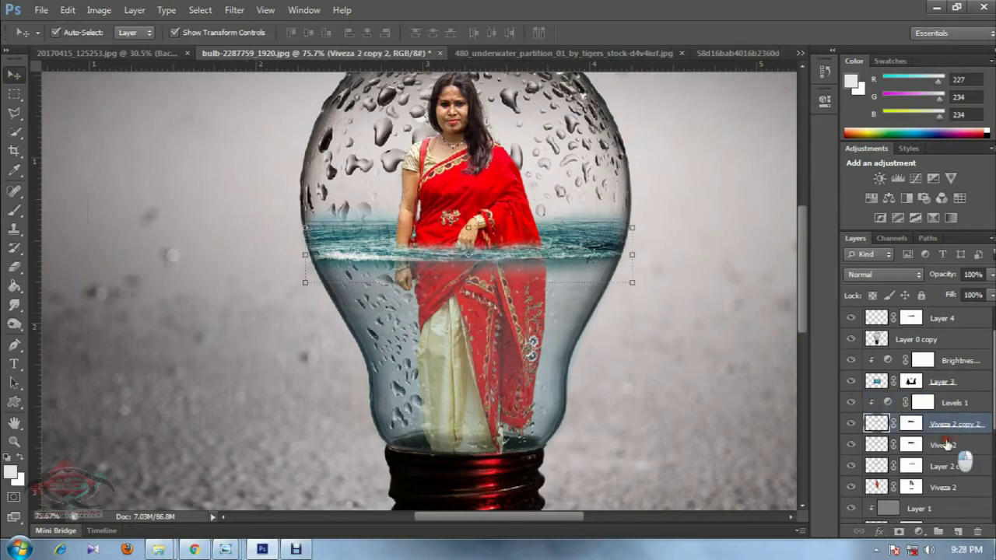
pyautogui.moveTo(946, 444); pyautogui.dragTo(957, 403)
pyautogui.moveTo(607, 247)
pyautogui.mouseDown()
pyautogui.moveTo(716, 247)
pyautogui.moveTo(544, 248)
pyautogui.moveTo(673, 247)
pyautogui.moveTo(685, 226)
pyautogui.moveTo(646, 230)
pyautogui.moveTo(619, 251)
pyautogui.mouseUp()
pyautogui.press('Return')
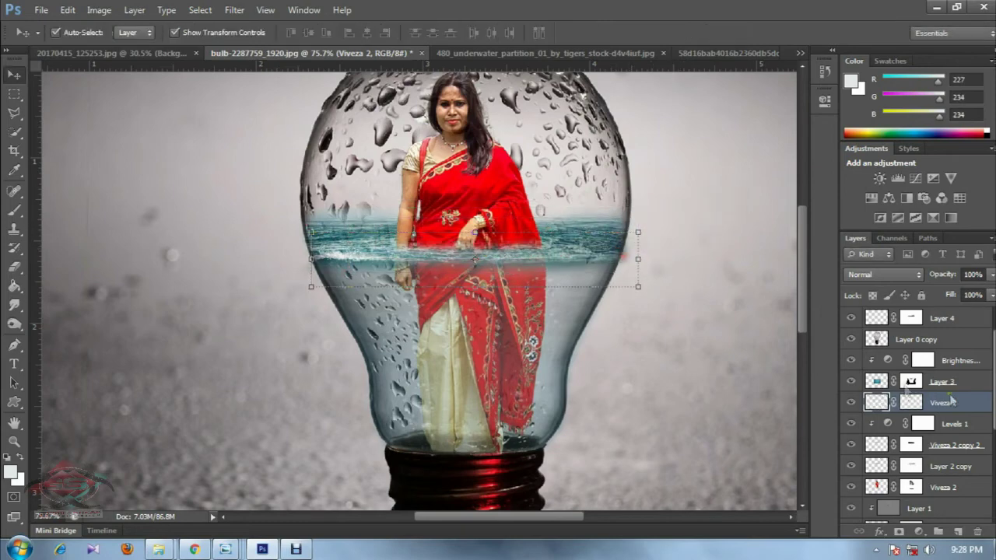
pyautogui.press('Delete')
# - Toggle Viveza 2 copy 2, Layer 2 copy and Viveza 2 to compare their effect on the water
pyautogui.click(623, 354)
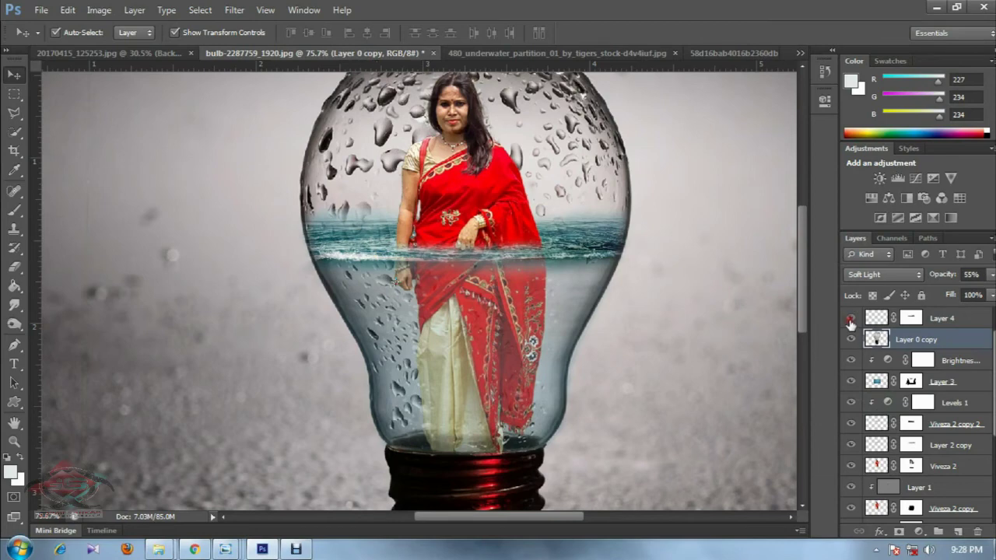
pyautogui.click(852, 425)
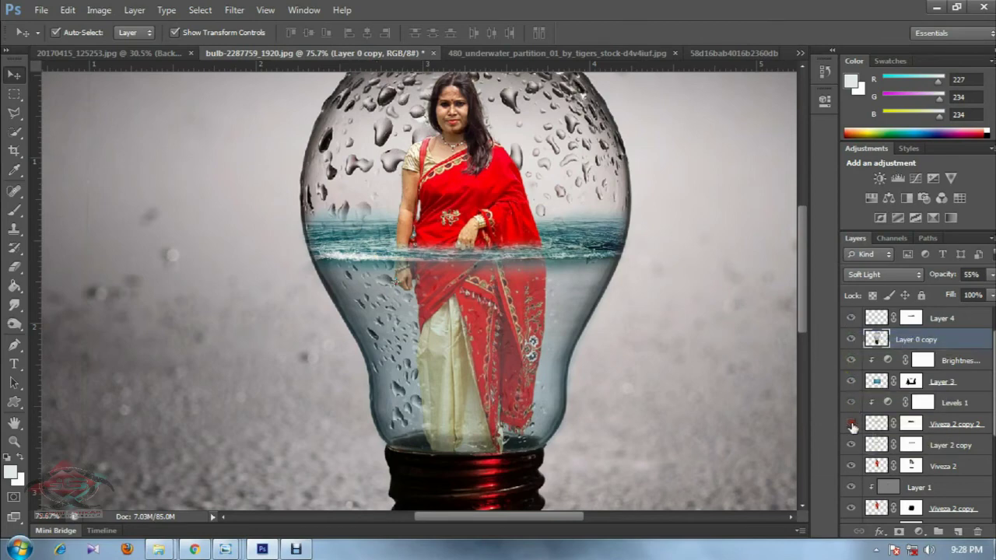
pyautogui.click(852, 446)
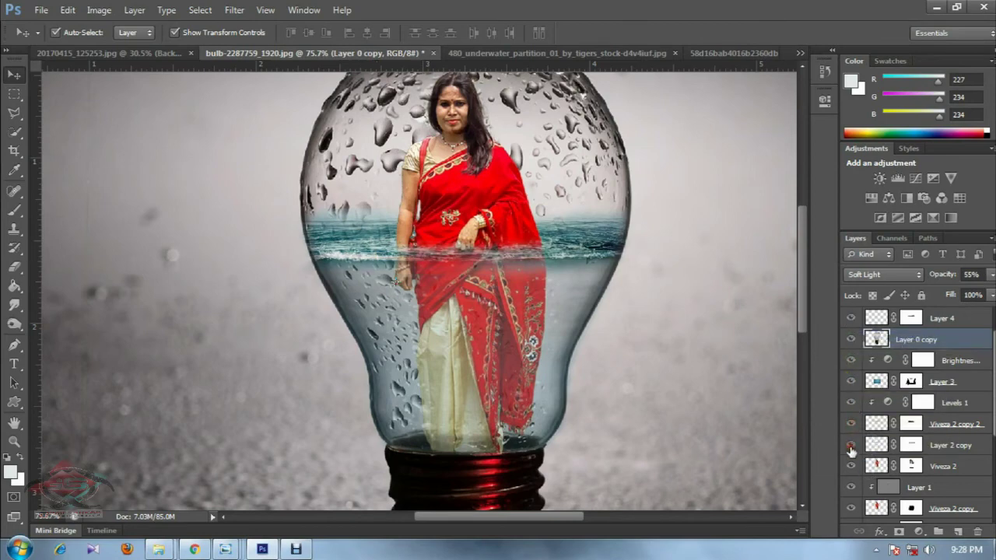
pyautogui.scroll(-2, 856, 482)
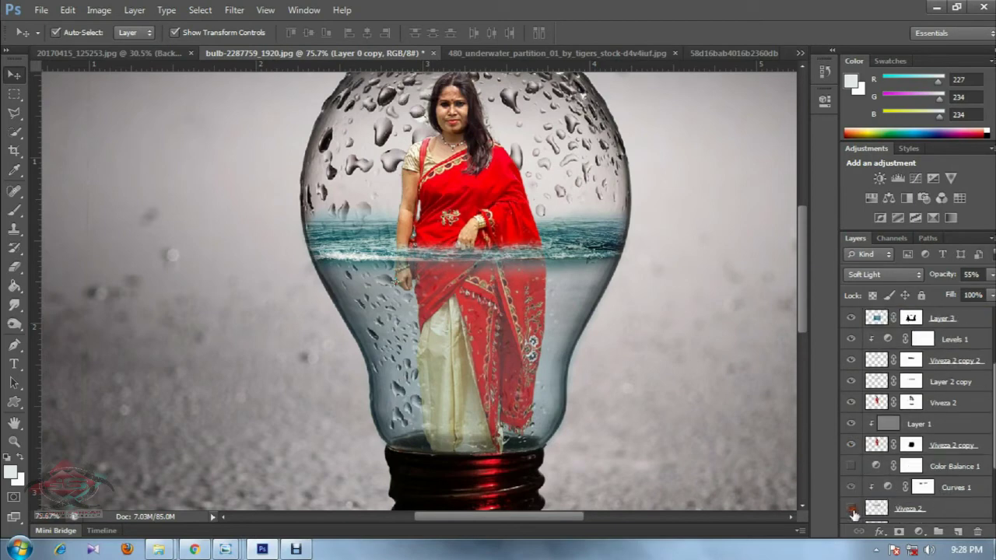
pyautogui.click(852, 509)
pyautogui.click(519, 54)
pyautogui.click(14, 94)
# - Marquee a thin strip along the underwater photo's waterline
pyautogui.click(184, 204)
pyautogui.click(467, 217)
pyautogui.moveTo(261, 281); pyautogui.dragTo(384, 303)
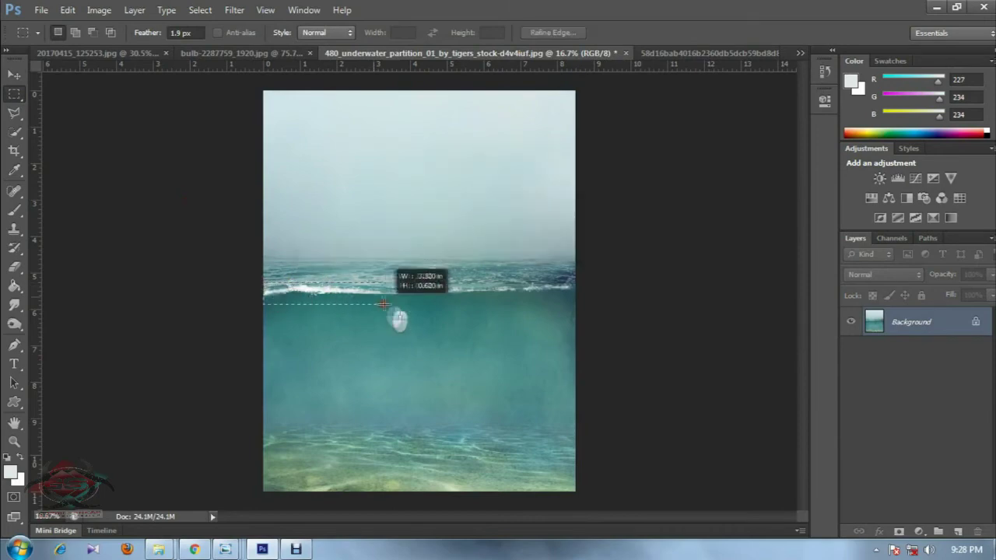
# - Paste the strip into the bulb as Layer 6, scale it to about 21%, and add a mask
pyautogui.click(134, 52)
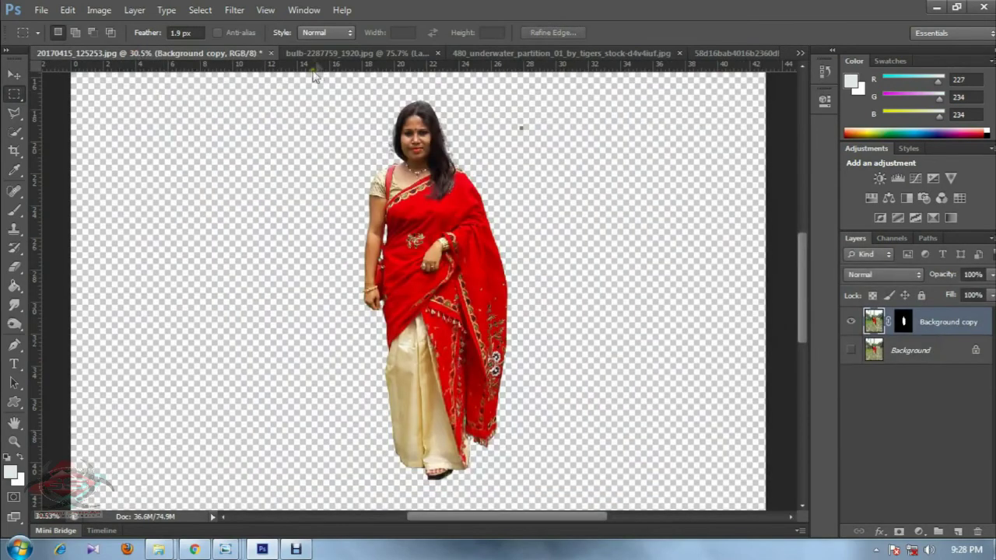
pyautogui.click(333, 54)
pyautogui.hotkey('ctrl', 'v')
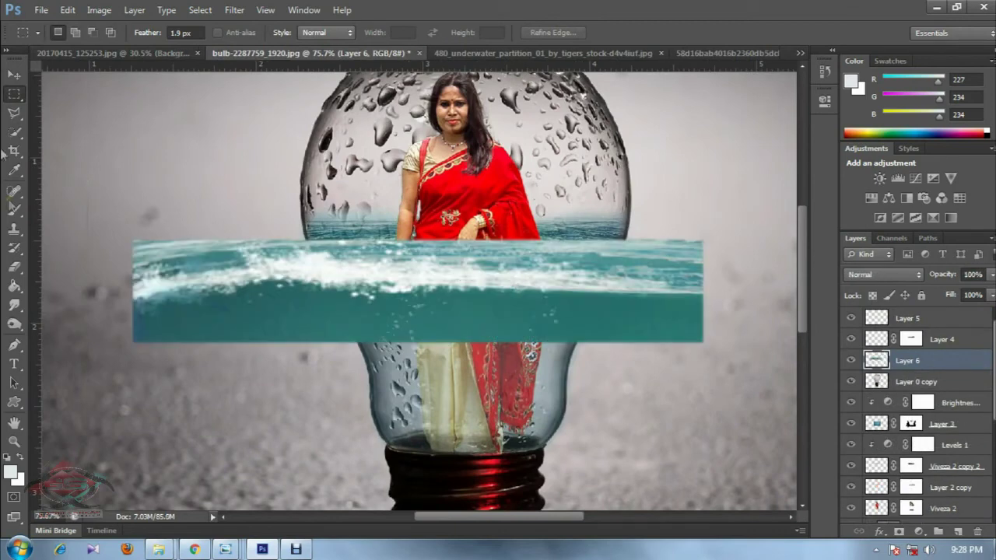
pyautogui.click(14, 74)
pyautogui.moveTo(705, 239)
pyautogui.mouseDown()
pyautogui.moveTo(497, 277)
pyautogui.moveTo(504, 263)
pyautogui.moveTo(518, 269)
pyautogui.mouseUp()
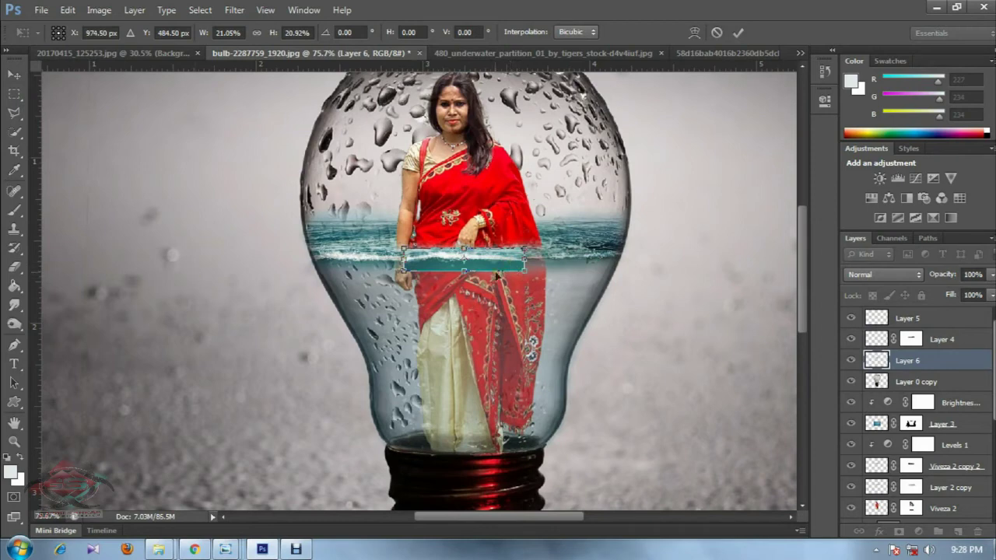
pyautogui.press('Return')
pyautogui.click(899, 534)
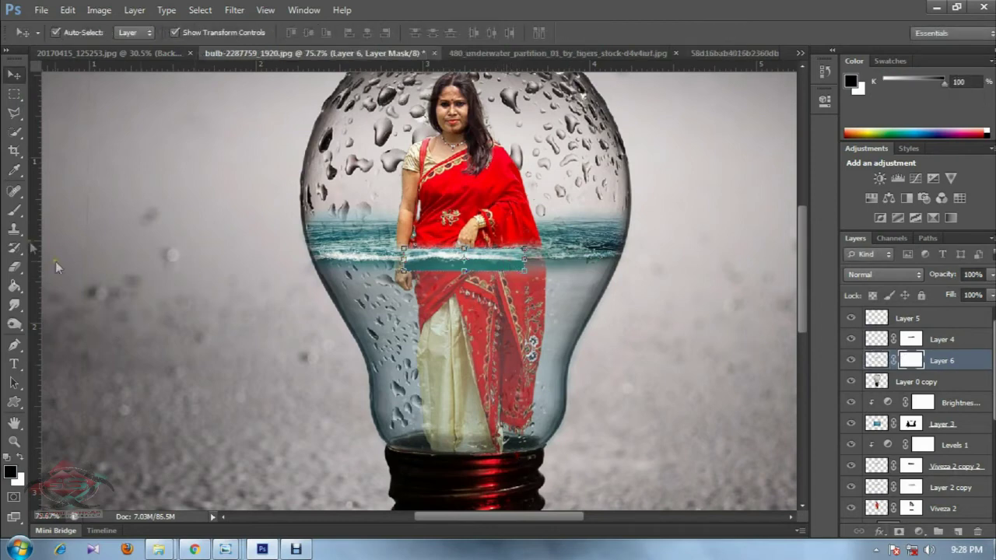
# - Paint black on Layer 6's mask with a soft size-32 brush to blend the strip into the waterline
pyautogui.press('b')
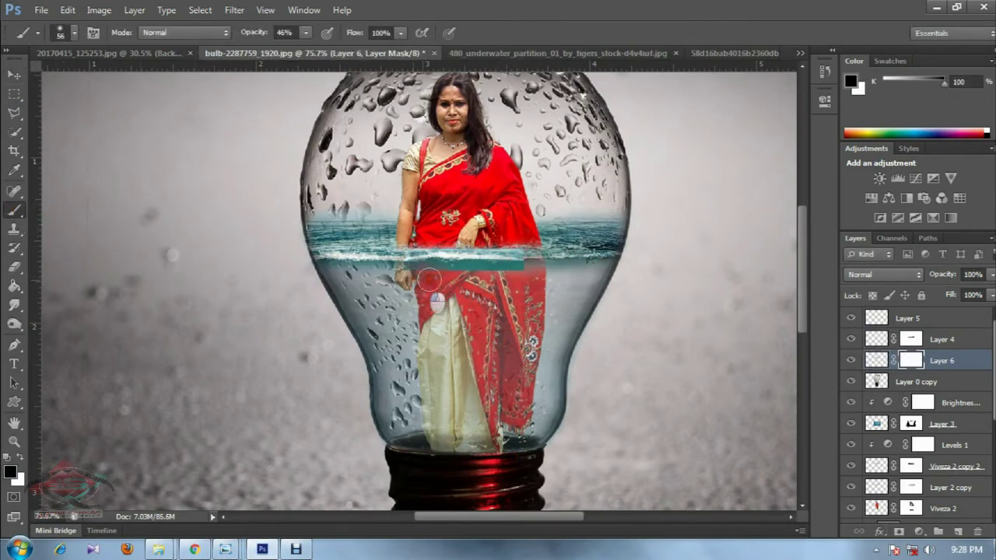
pyautogui.moveTo(413, 274); pyautogui.dragTo(501, 278)
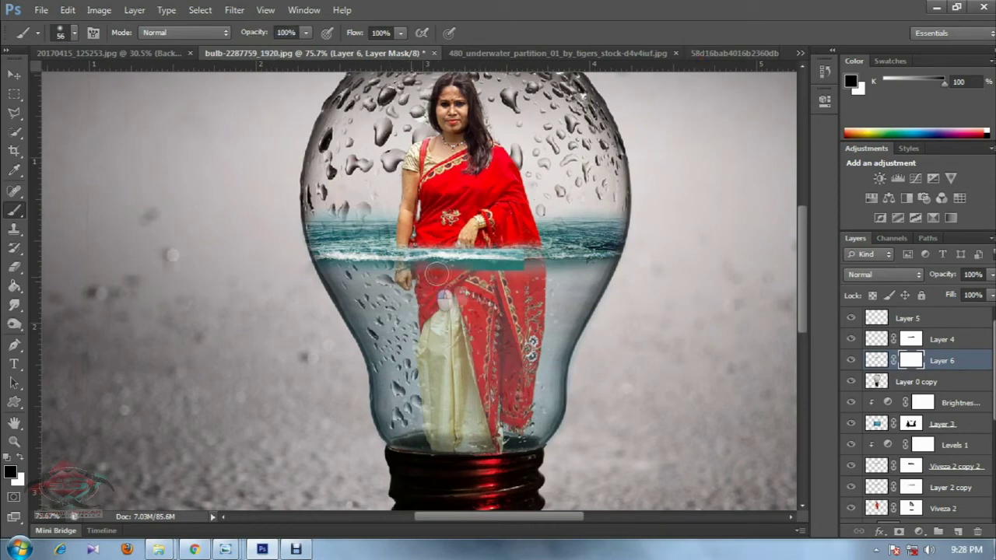
pyautogui.moveTo(524, 240); pyautogui.dragTo(451, 233)
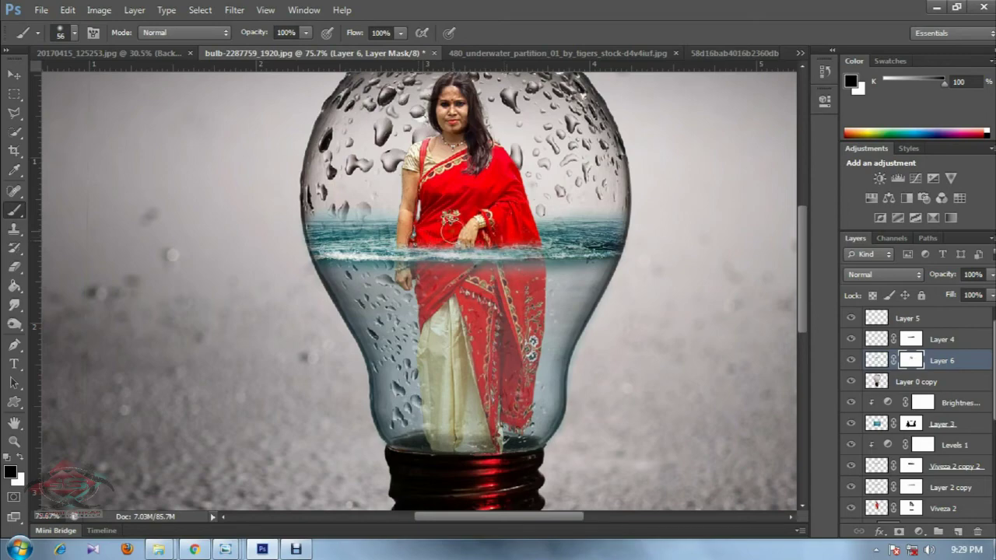
pyautogui.scroll(3, 467, 261)
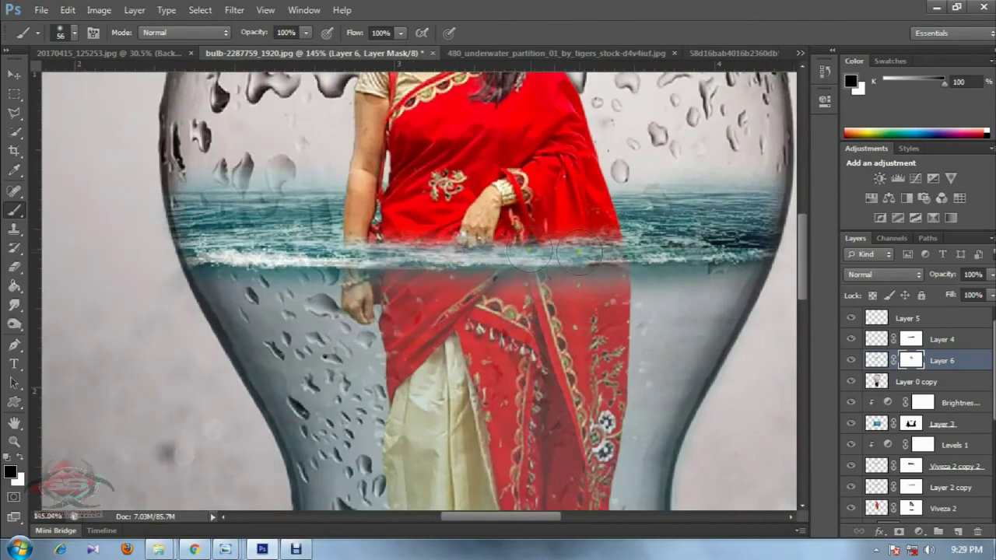
pyautogui.rightClick(477, 236)
pyautogui.click(477, 236)
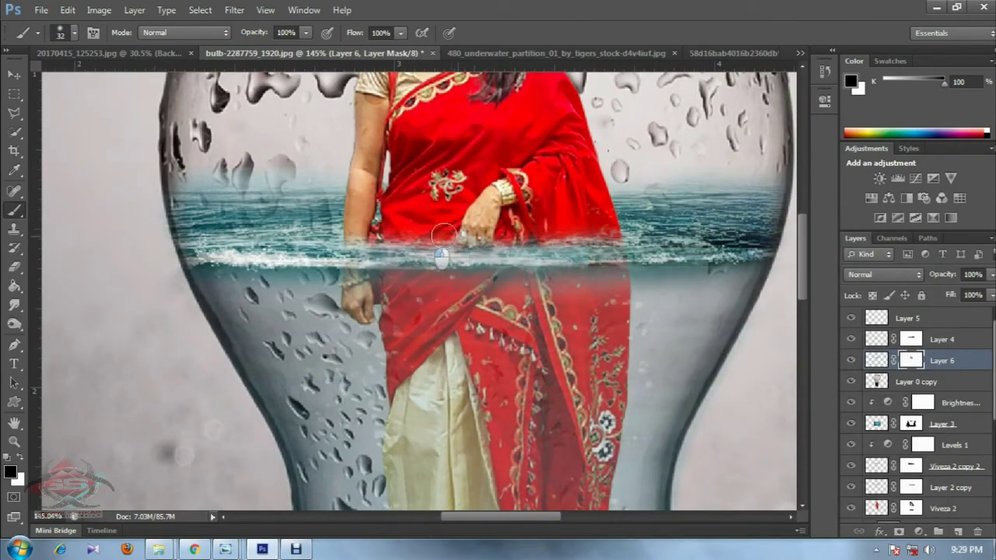
pyautogui.moveTo(467, 286); pyautogui.dragTo(410, 284)
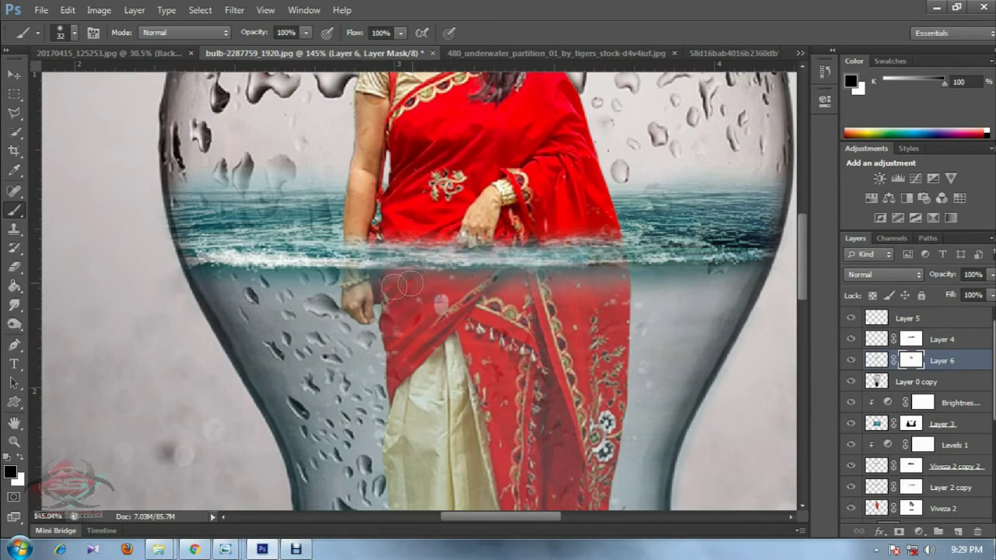
# - Toggle Layer 4, Brightness/Contrast, Layer 3 and a lower layer to compare the waterline
pyautogui.click(851, 339)
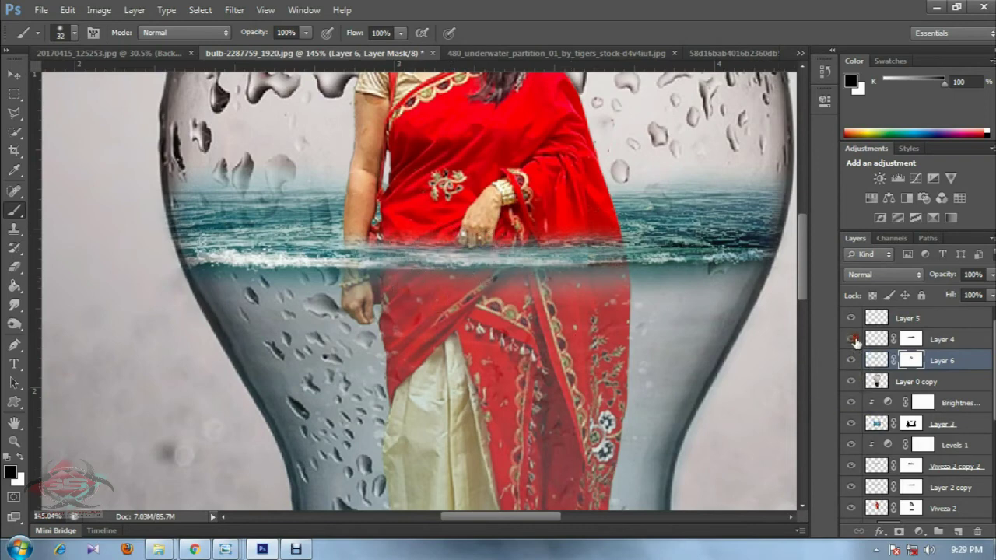
pyautogui.click(850, 402)
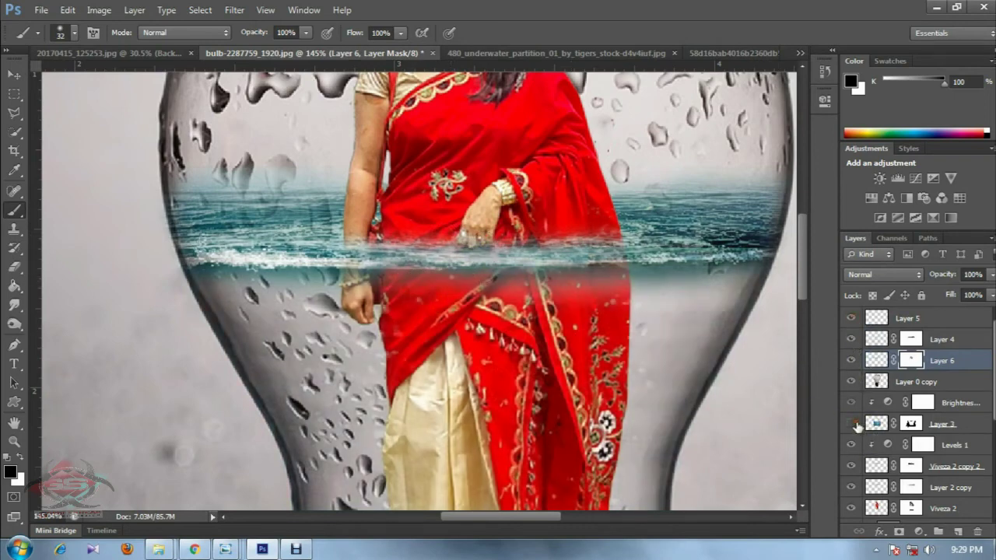
pyautogui.click(854, 425)
pyautogui.scroll(-1, 869, 488)
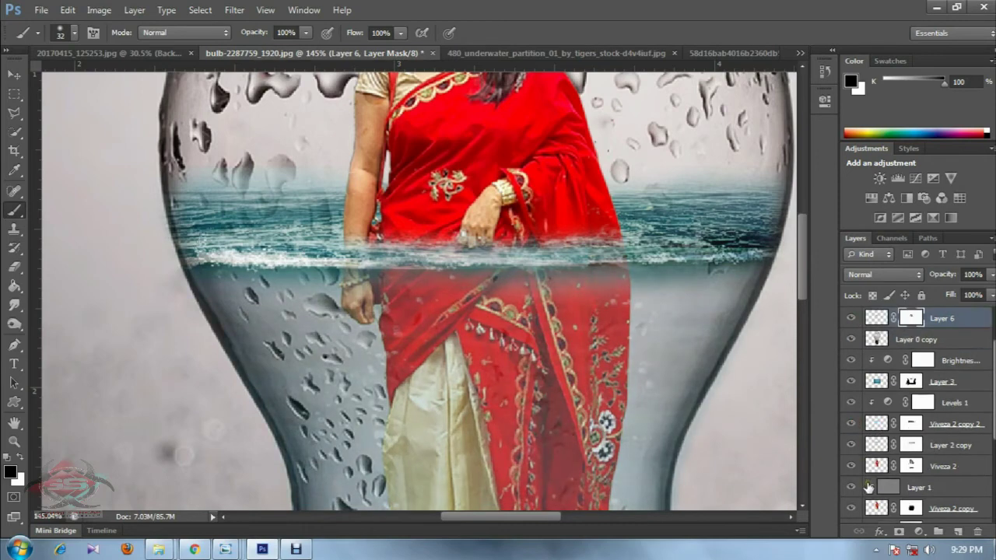
pyautogui.scroll(-2, 856, 447)
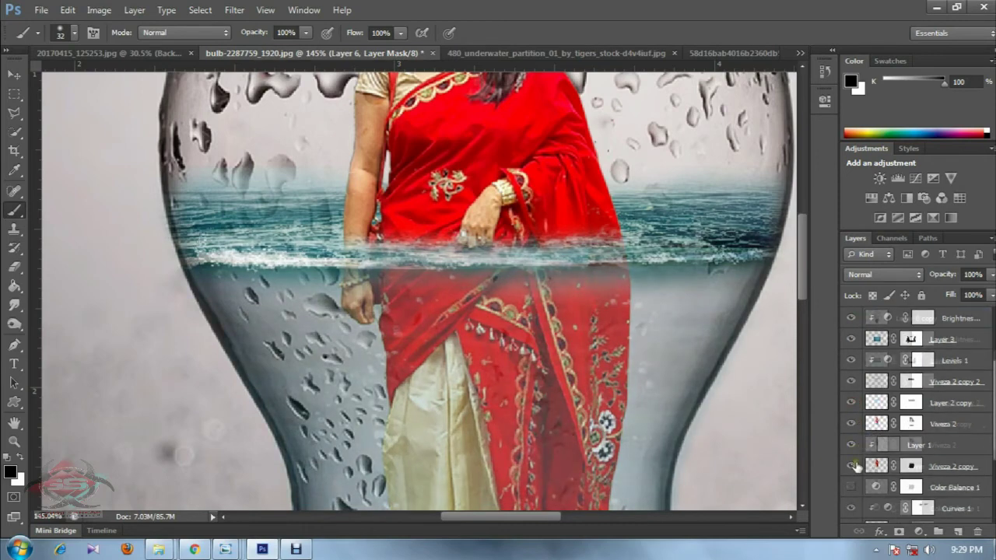
pyautogui.scroll(-3, 856, 465)
pyautogui.click(851, 487)
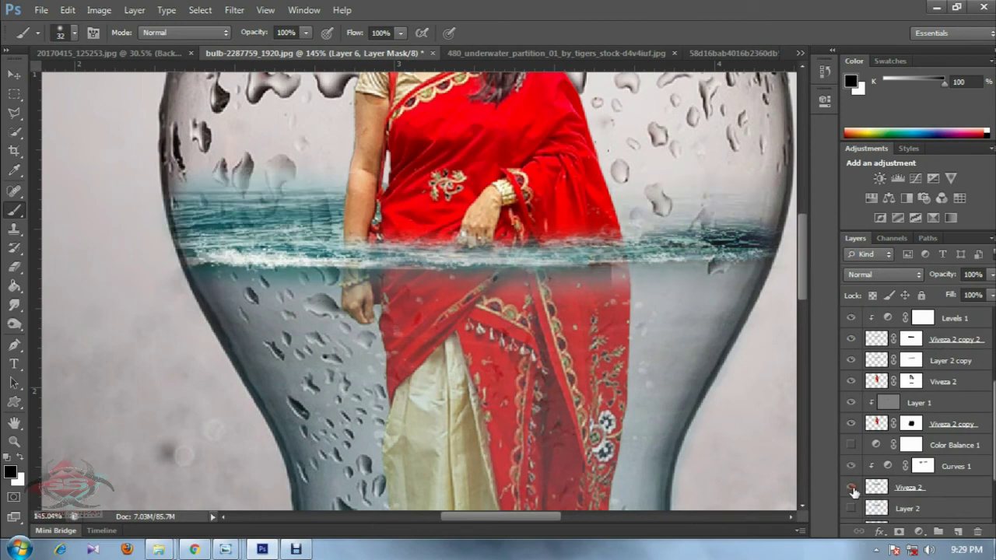
pyautogui.scroll(-2, 856, 488)
pyautogui.scroll(5, 859, 483)
pyautogui.scroll(3, 858, 472)
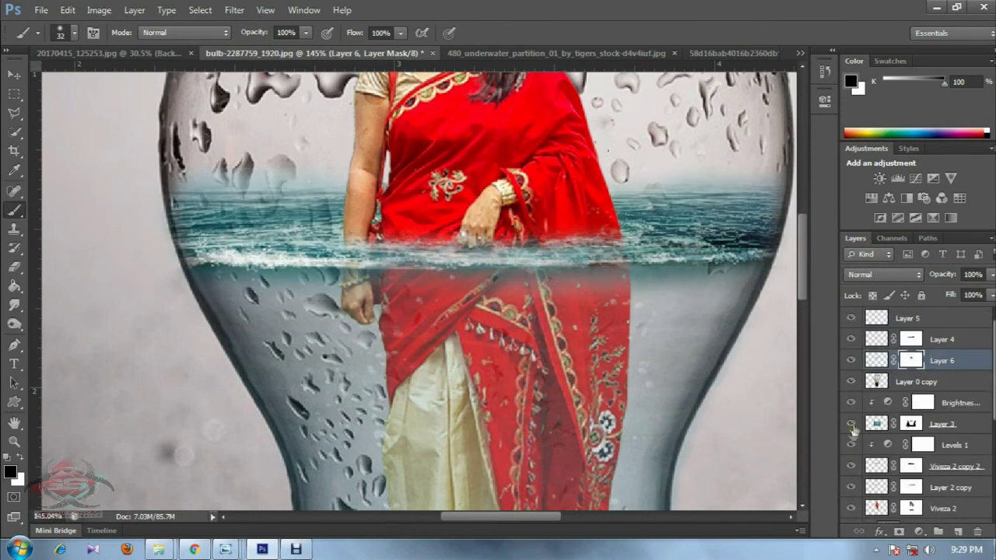
# - Toggle Layer 3, Layer 6 and the water layers to compare, then select Layer 2 copy's mask
pyautogui.click(851, 424)
pyautogui.click(851, 424)
pyautogui.click(851, 360)
pyautogui.click(851, 360)
pyautogui.click(852, 362)
pyautogui.click(851, 466)
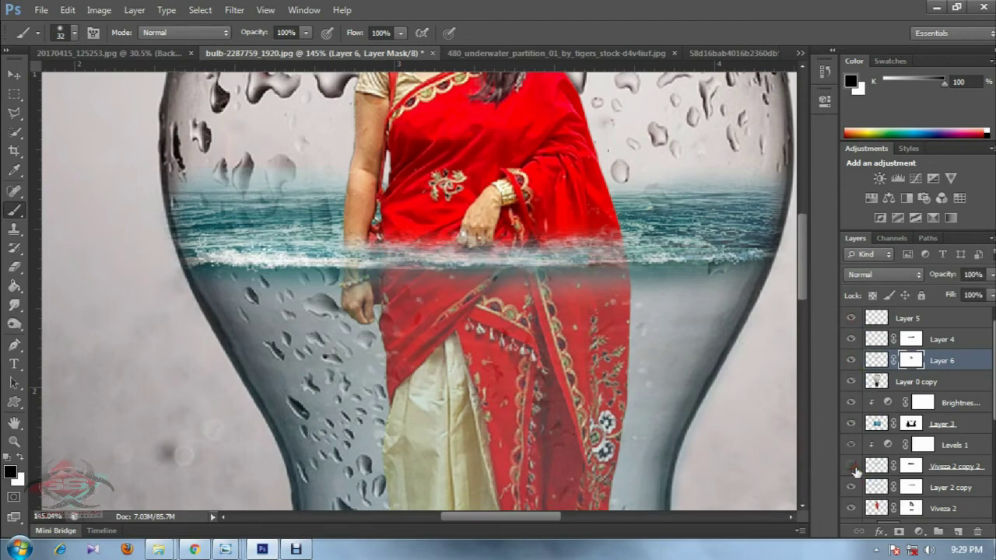
pyautogui.click(851, 487)
pyautogui.click(912, 487)
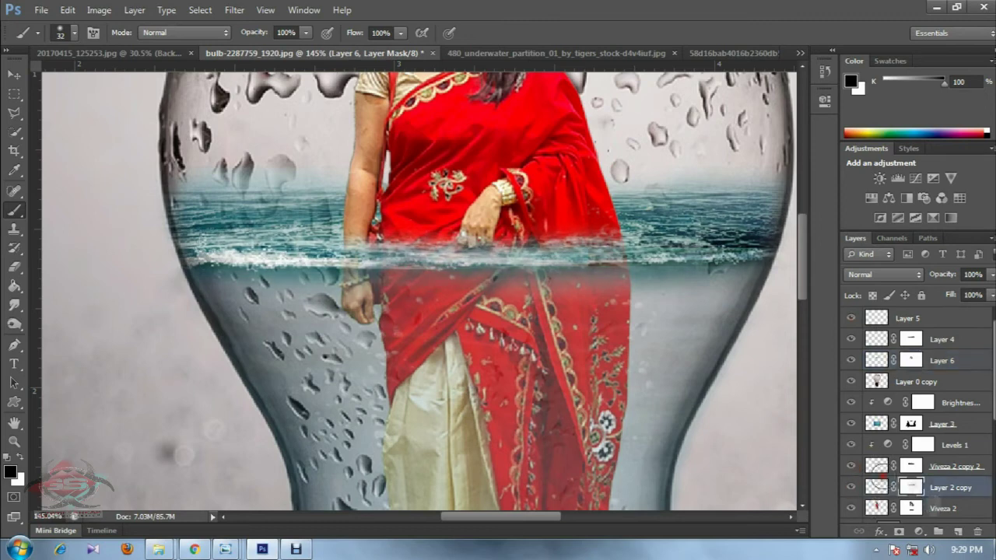
# - Paint black on Layer 2 copy's mask over the submerged saree, comparing with Layer 4 and Layer 6 toggled
pyautogui.moveTo(379, 287); pyautogui.dragTo(510, 287)
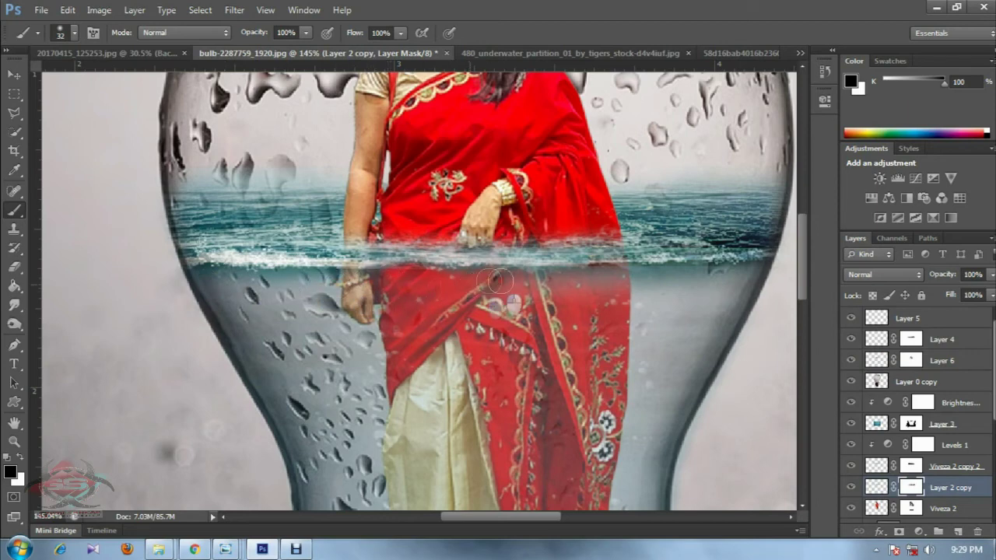
pyautogui.click(851, 340)
pyautogui.click(851, 361)
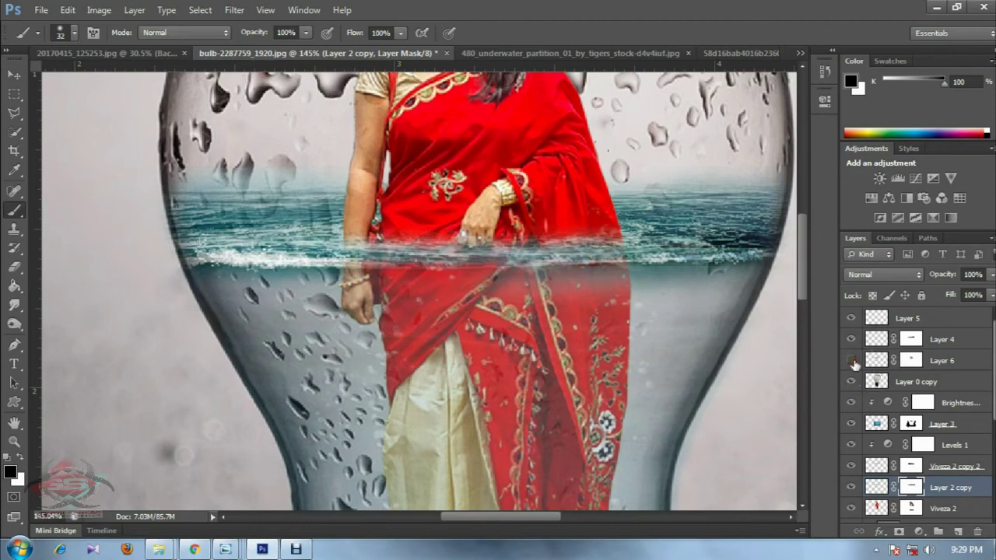
pyautogui.click(911, 360)
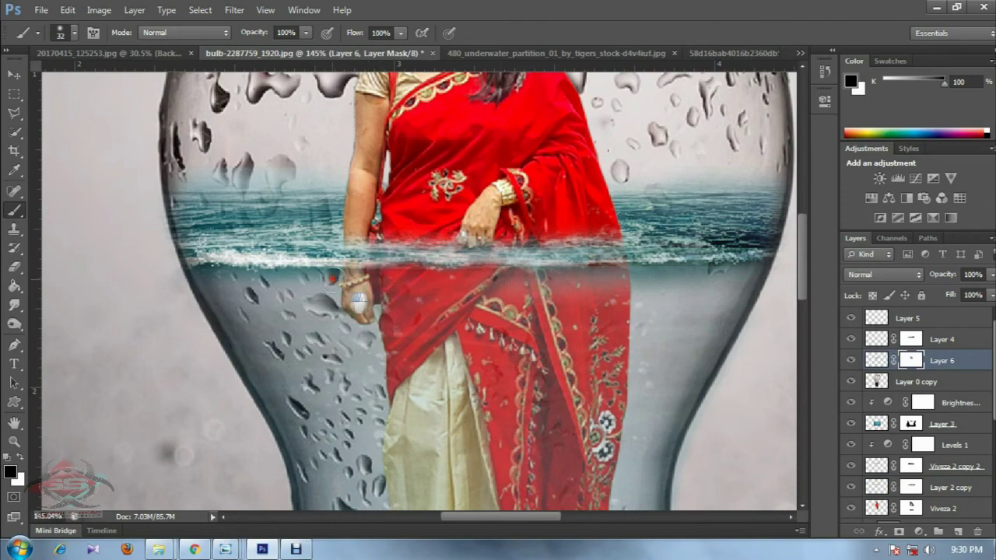
pyautogui.scroll(-3, 369, 278)
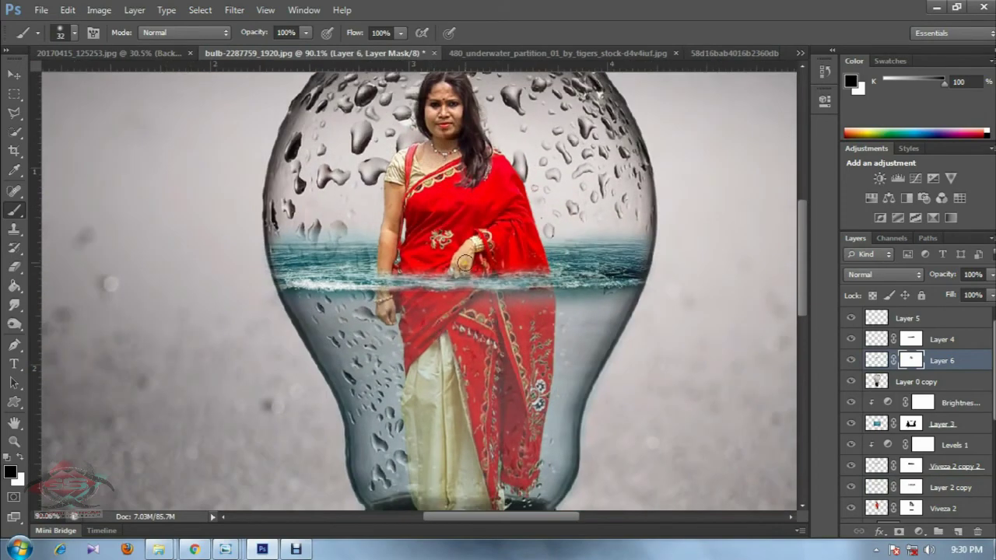
# - Hide the grey background Layer 0 at the bottom of the layer stack
pyautogui.scroll(-2, 472, 312)
pyautogui.scroll(-1, 472, 312)
pyautogui.scroll(-3, 471, 312)
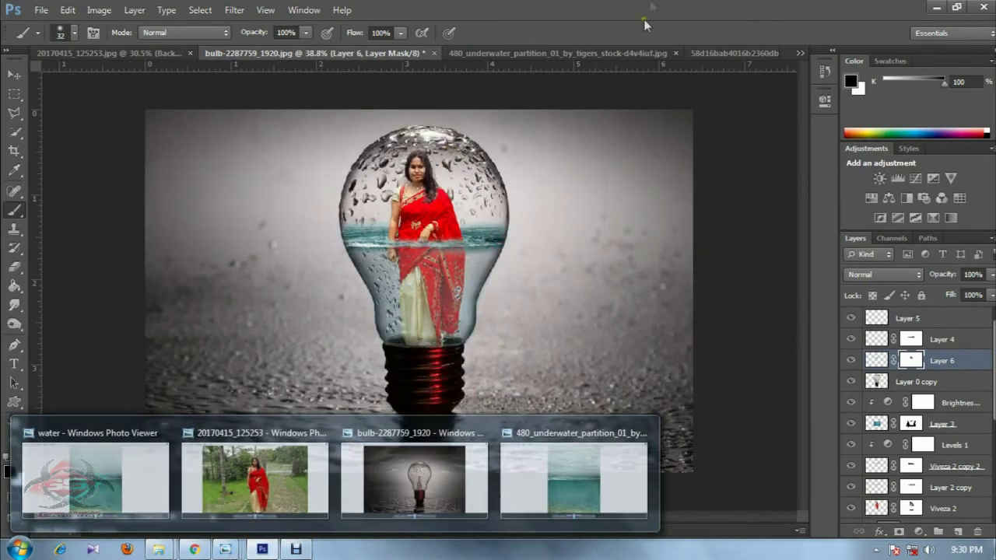
pyautogui.scroll(-1, 903, 398)
pyautogui.scroll(-2, 887, 466)
pyautogui.scroll(-1, 872, 498)
pyautogui.scroll(-5, 860, 506)
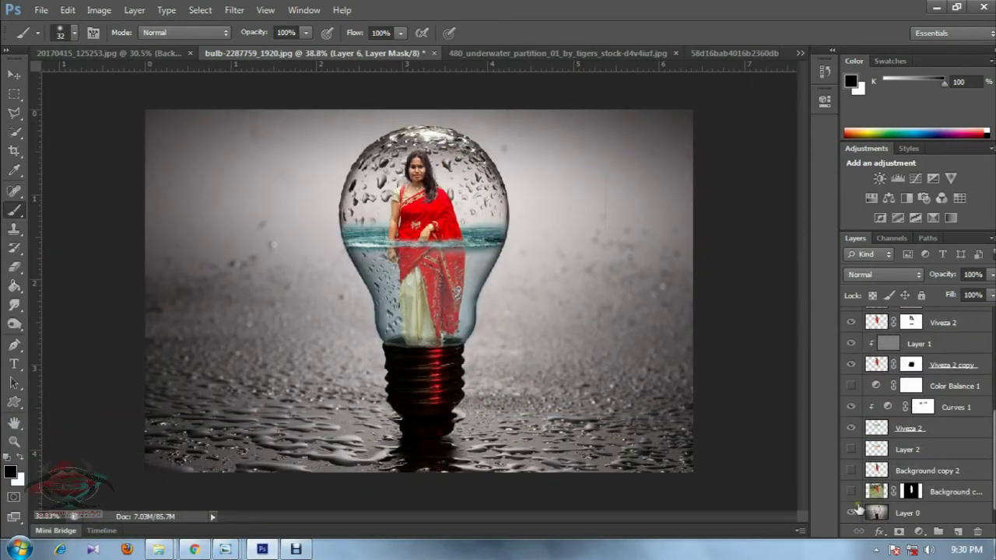
pyautogui.click(851, 513)
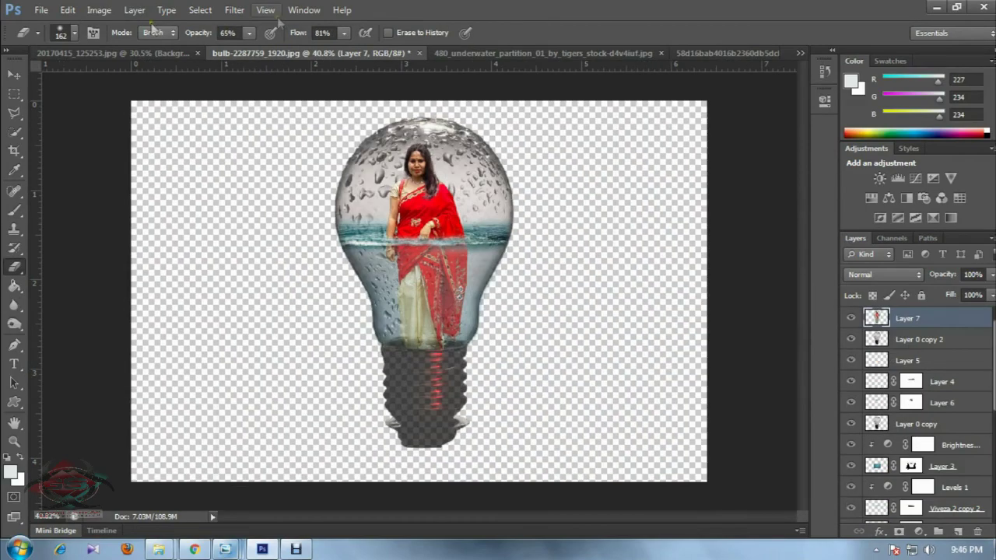
pyautogui.click(234, 9)
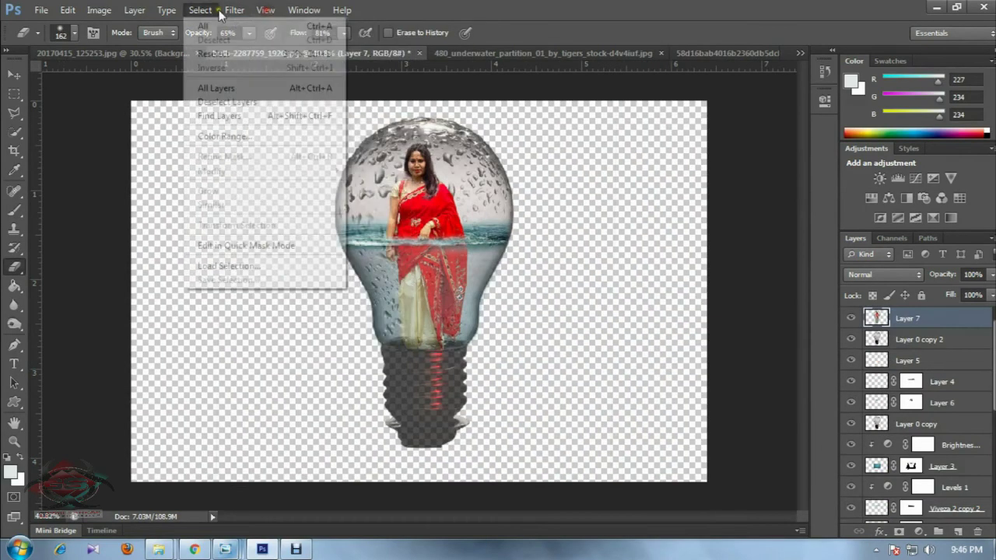
# - Apply Viveza 2 to the composite with Structure raised to 55%
pyautogui.click(463, 344)
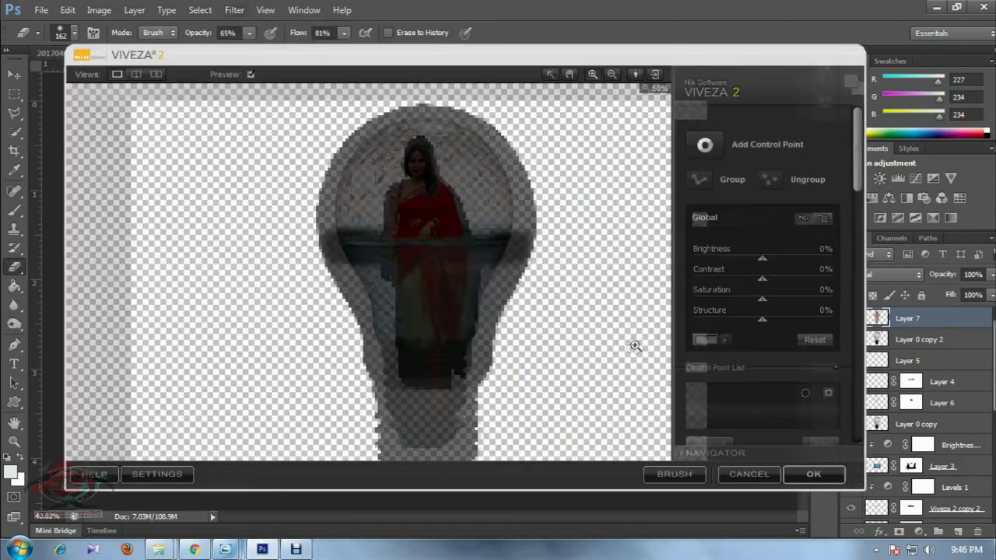
pyautogui.moveTo(763, 319); pyautogui.dragTo(784, 320)
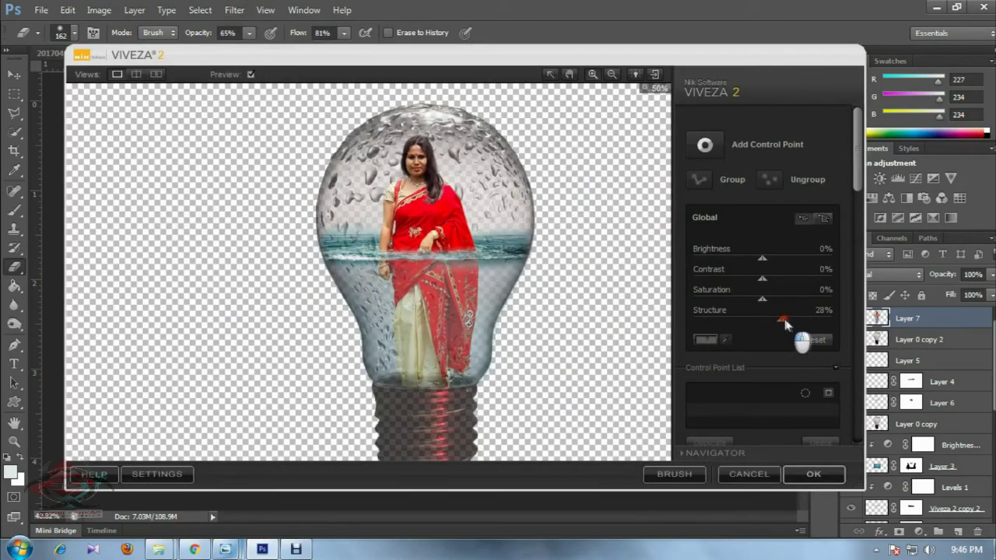
pyautogui.moveTo(807, 320); pyautogui.dragTo(800, 321)
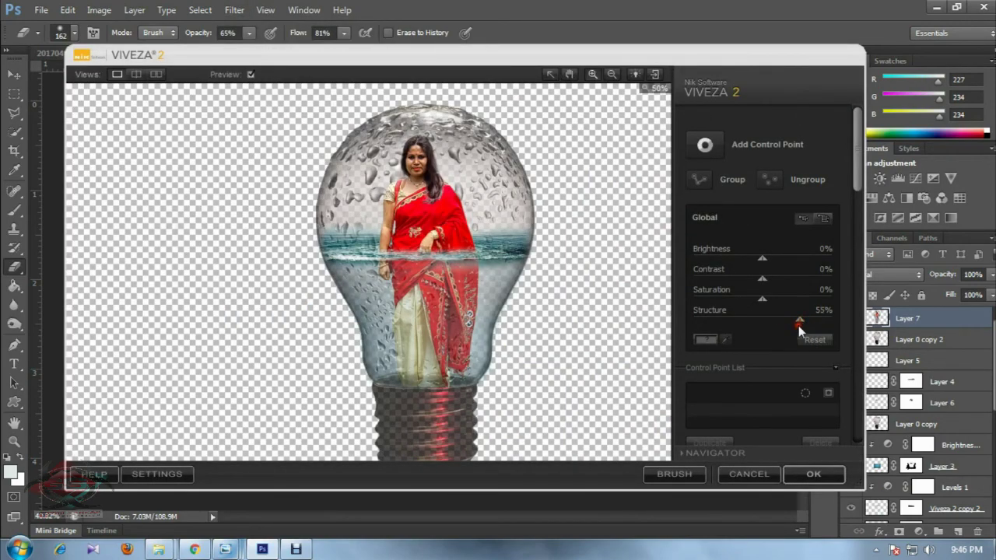
pyautogui.click(813, 474)
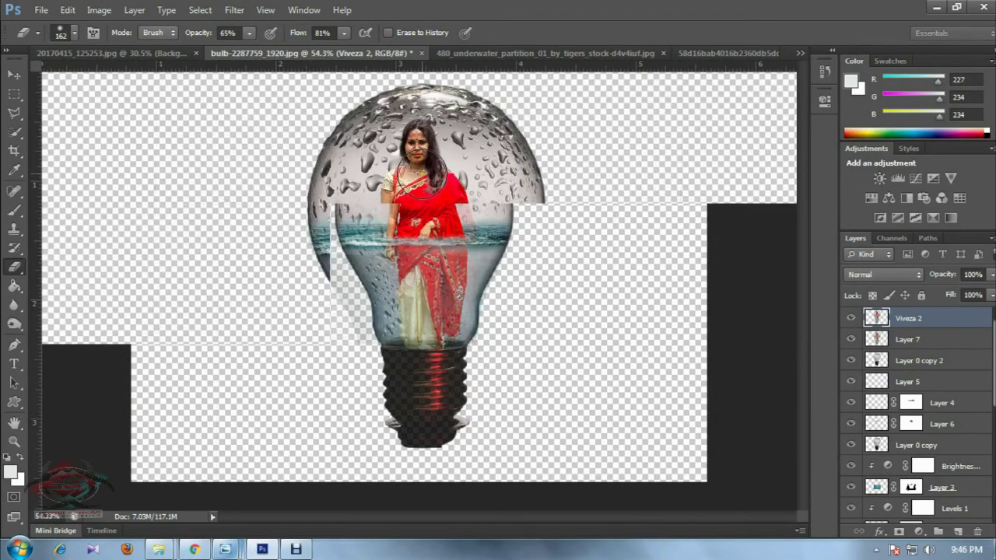
# - Turn the grey background Layer 0 back on beneath the composite
pyautogui.scroll(-5, 928, 444)
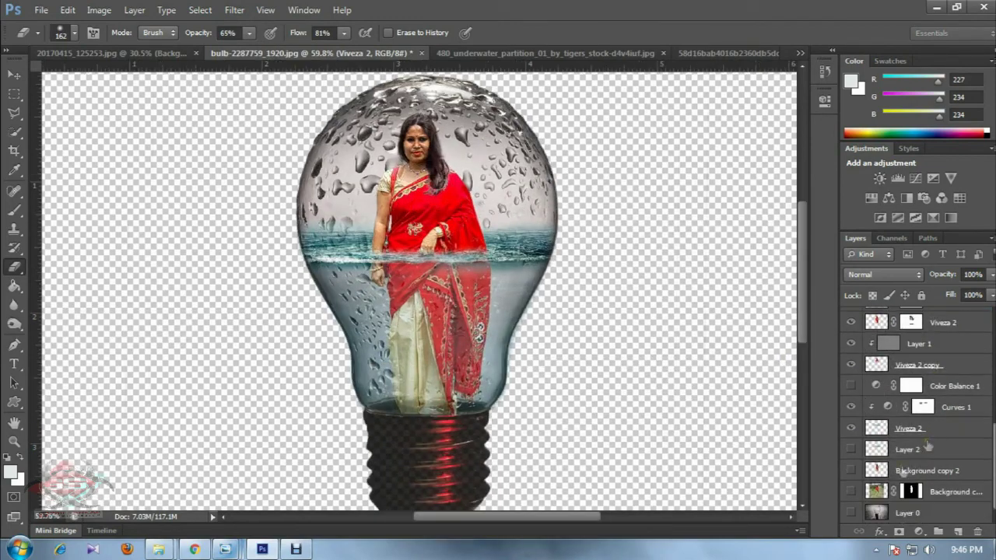
pyautogui.click(851, 513)
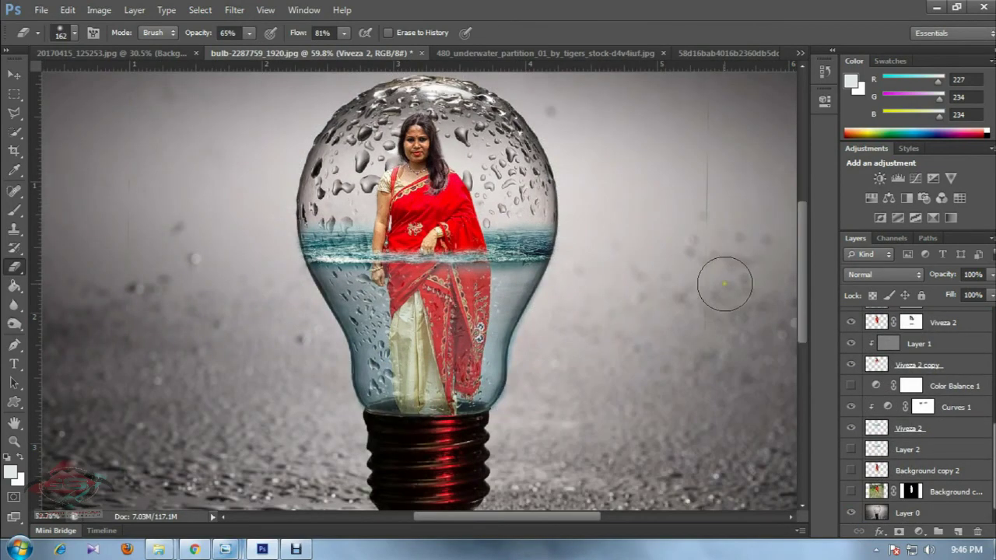
pyautogui.scroll(3, 723, 283)
pyautogui.scroll(-4, 695, 285)
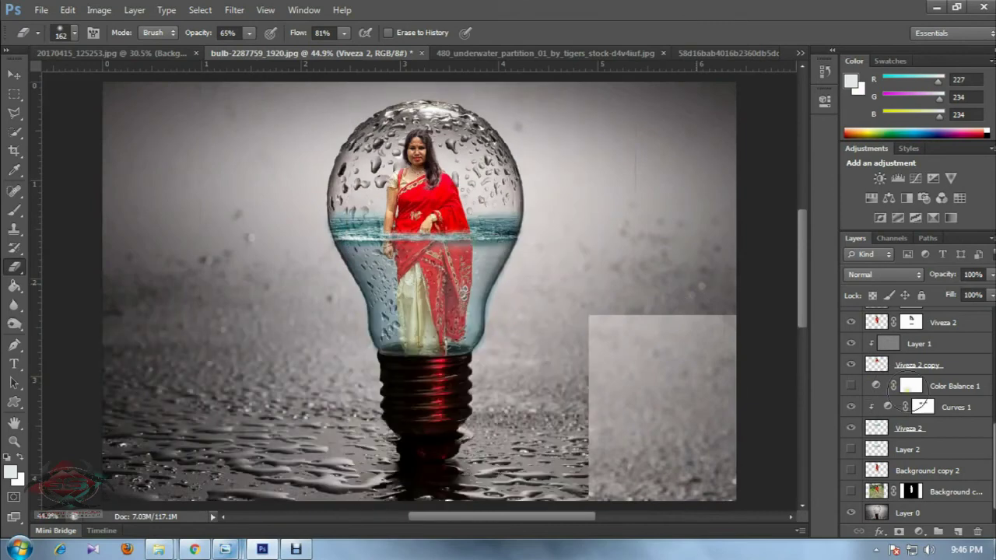
pyautogui.scroll(3, 917, 386)
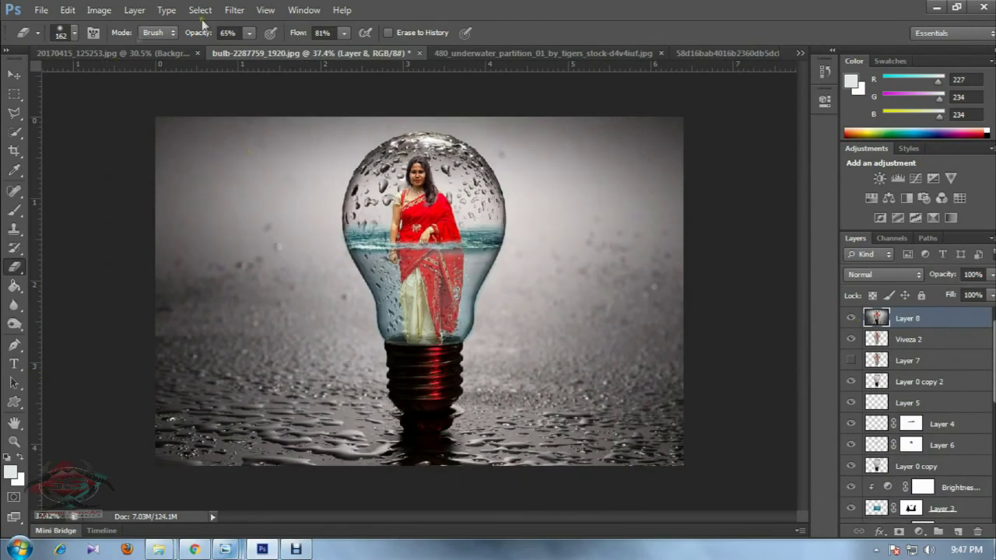
pyautogui.click(234, 10)
pyautogui.click(454, 316)
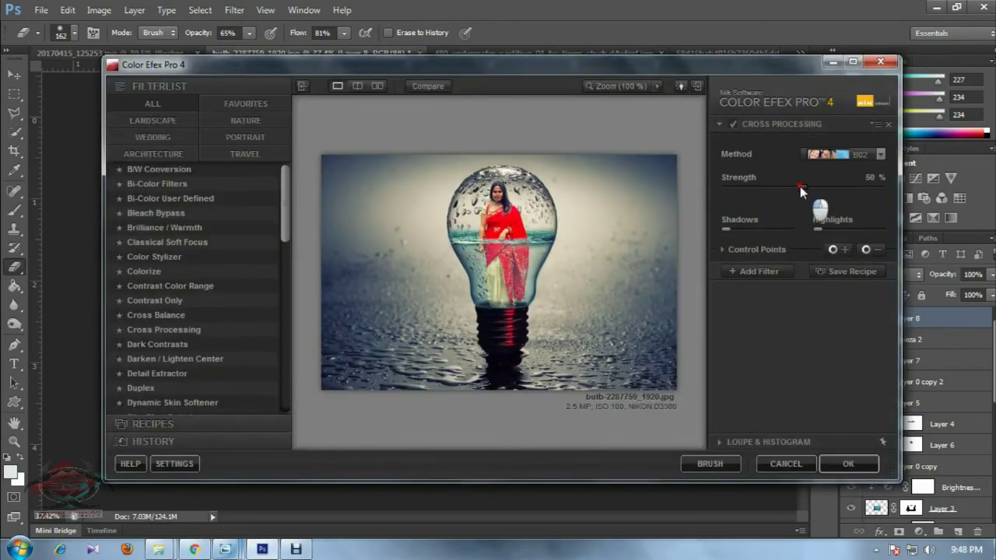
# - Apply Color Efex Pro 4 Cross Processing at 30% strength as a new layer at 75% opacity
pyautogui.moveTo(800, 186); pyautogui.dragTo(766, 190)
pyautogui.moveTo(765, 186); pyautogui.dragTo(771, 187)
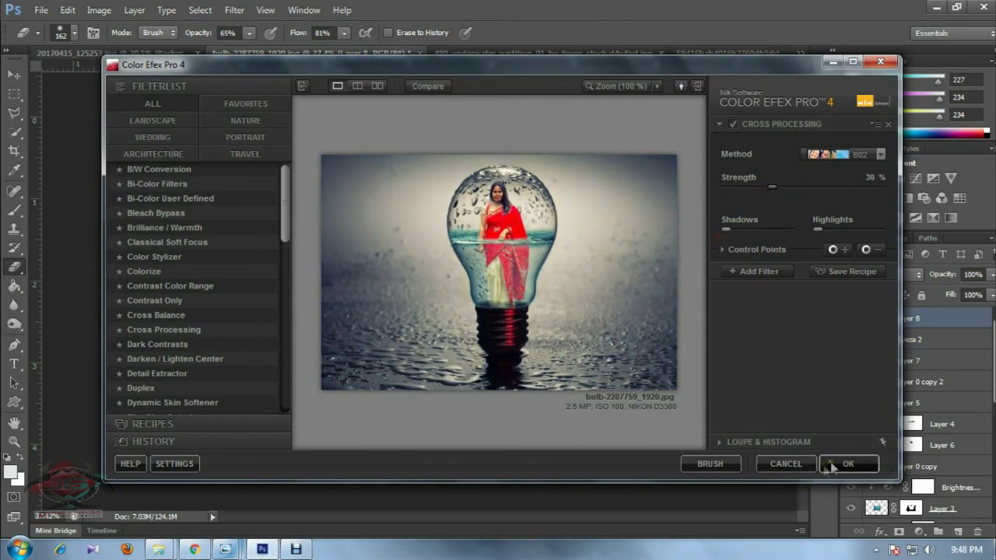
pyautogui.click(831, 465)
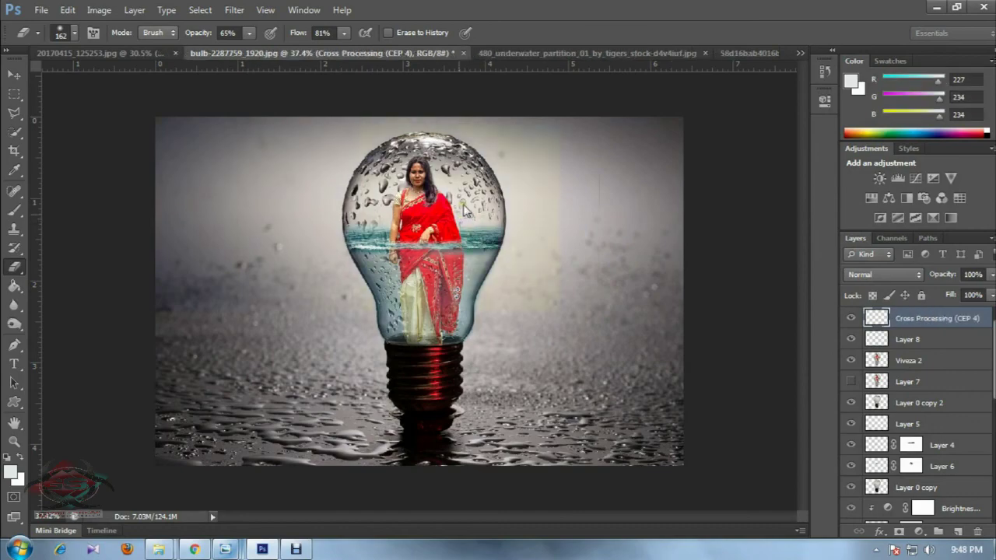
pyautogui.scroll(1, 464, 195)
pyautogui.scroll(2, 463, 179)
pyautogui.scroll(2, 463, 165)
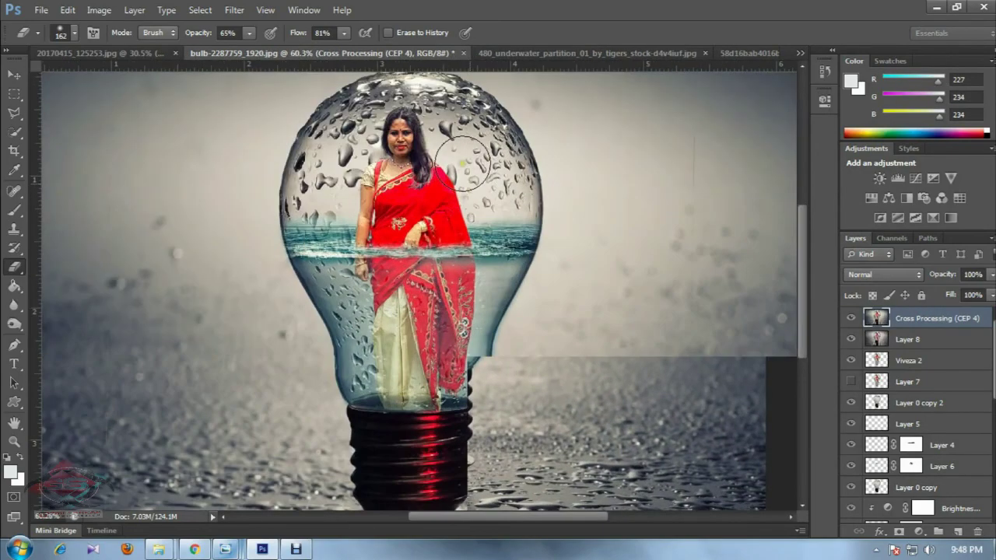
pyautogui.scroll(1, 463, 164)
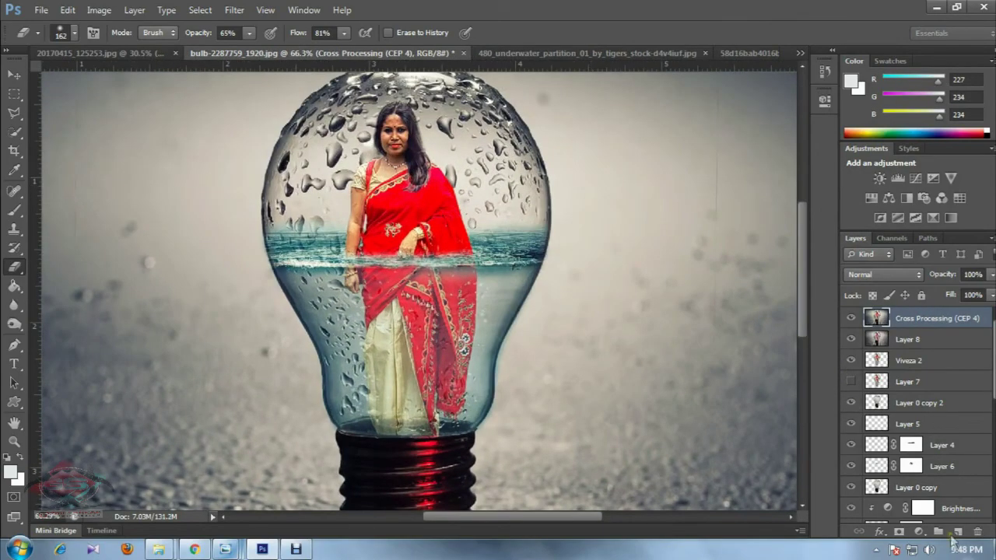
pyautogui.moveTo(943, 278); pyautogui.dragTo(921, 276)
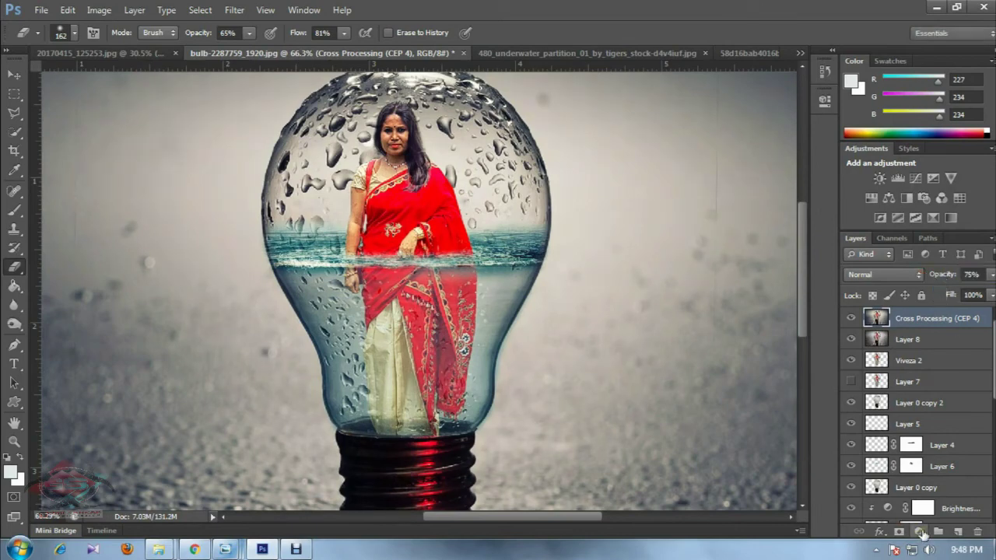
# - Add a Color Balance layer with midtones at Magenta–Green -7 and Yellow–Blue -9
pyautogui.click(919, 532)
pyautogui.click(889, 369)
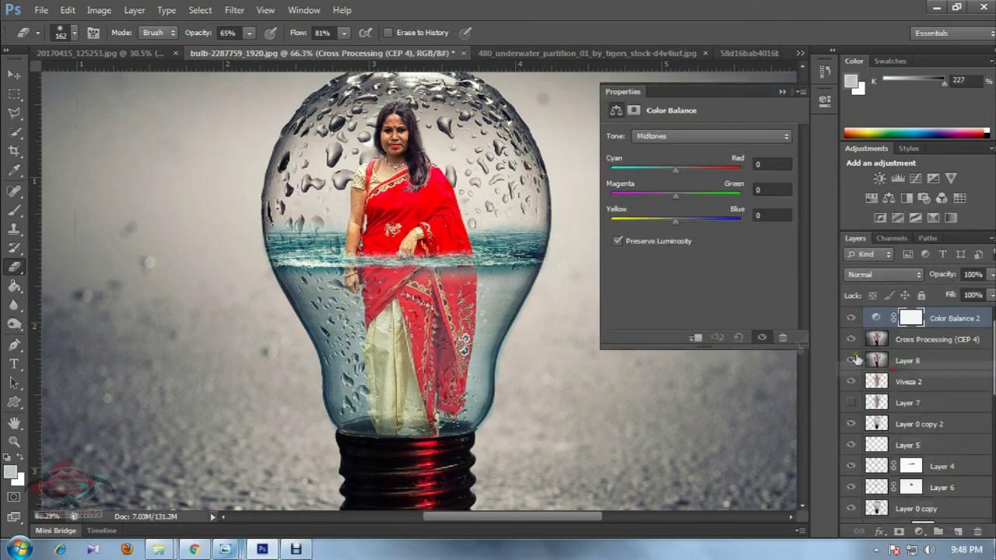
pyautogui.moveTo(673, 220); pyautogui.dragTo(668, 219)
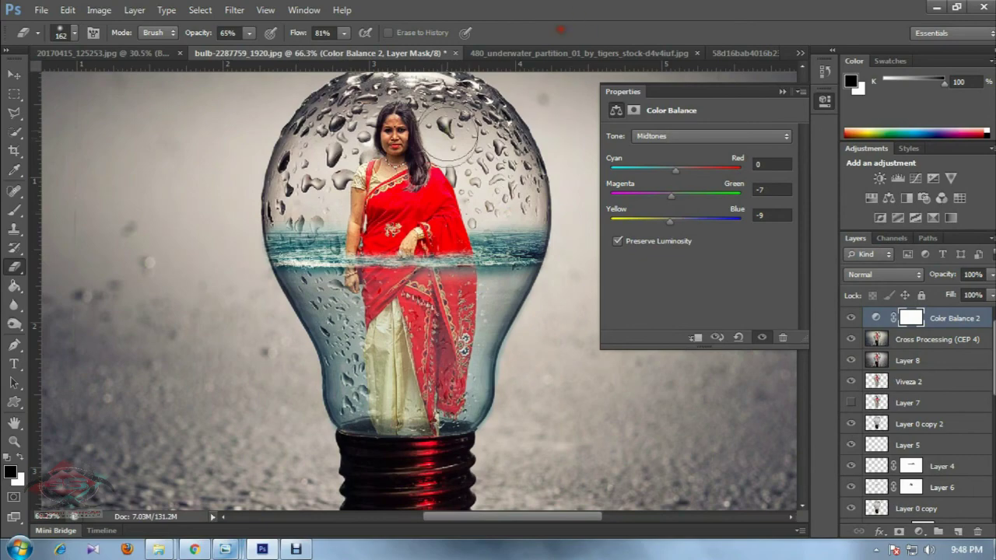
pyautogui.scroll(-2, 451, 167)
pyautogui.scroll(-1, 455, 177)
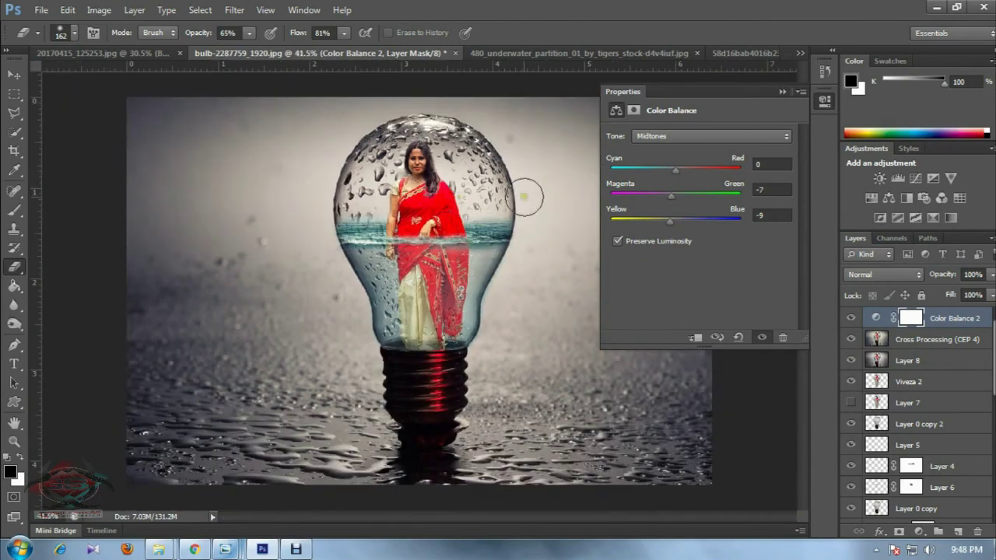
pyautogui.moveTo(670, 221); pyautogui.dragTo(672, 221)
pyautogui.click(825, 100)
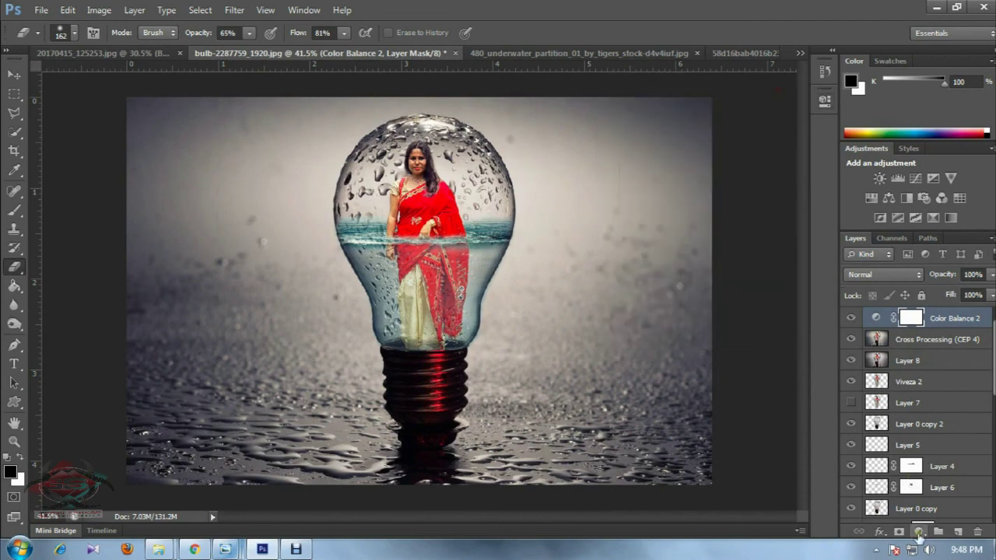
# - Add a Warming Filter (85) Photo Filter layer, lower its density, and compare layer visibility
pyautogui.click(919, 535)
pyautogui.click(895, 401)
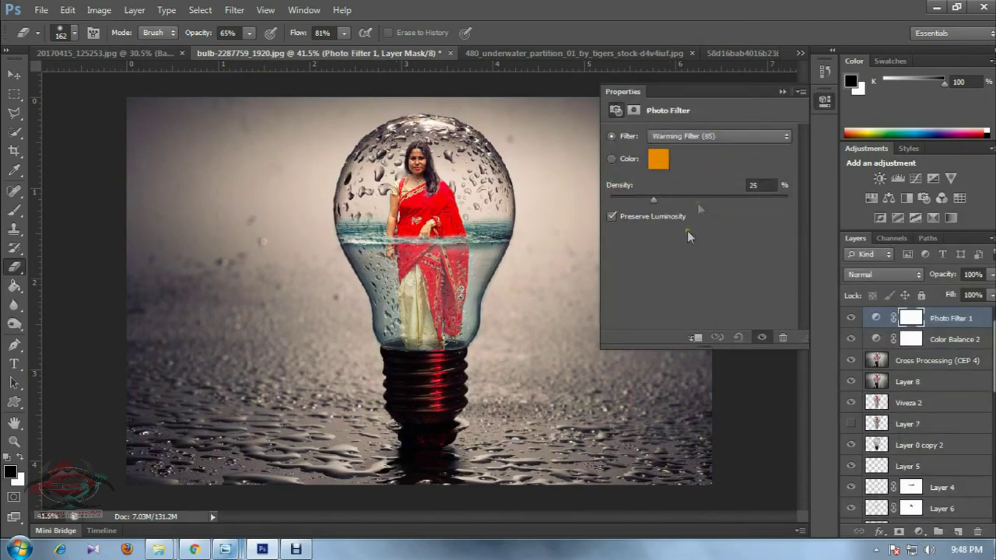
pyautogui.moveTo(655, 197)
pyautogui.mouseDown()
pyautogui.moveTo(602, 200)
pyautogui.moveTo(616, 204)
pyautogui.mouseUp()
pyautogui.click(782, 91)
pyautogui.click(851, 317)
pyautogui.click(850, 381)
pyautogui.click(912, 361)
pyautogui.scroll(2, 420, 234)
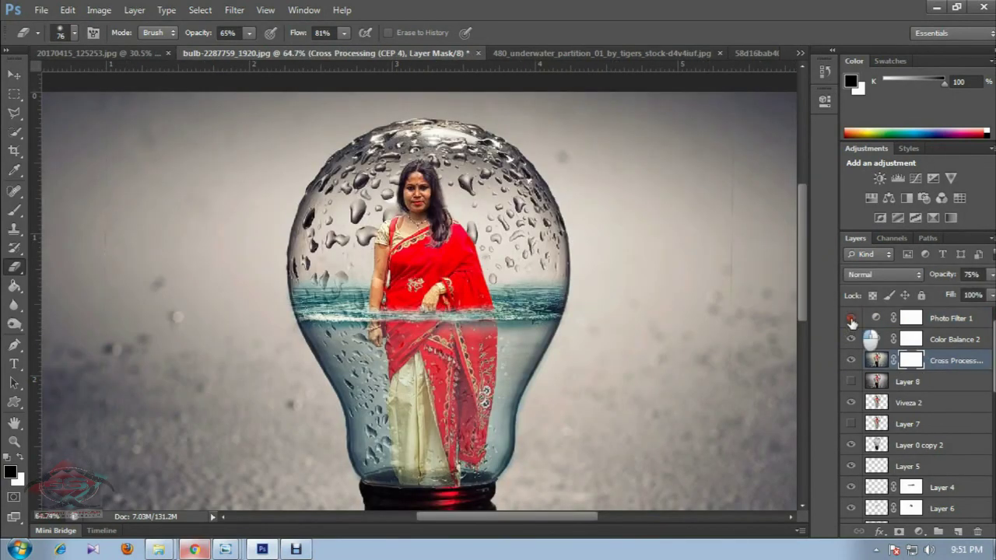
# - Reopen Photo Filter 1's settings and set its warming density to 19%
pyautogui.click(908, 320)
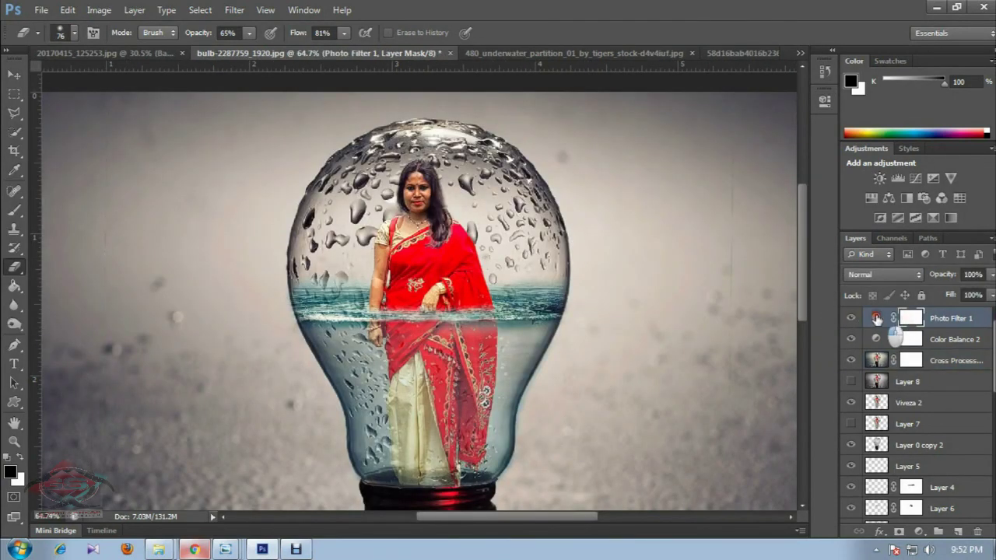
pyautogui.doubleClick(877, 318)
pyautogui.moveTo(617, 203); pyautogui.dragTo(644, 203)
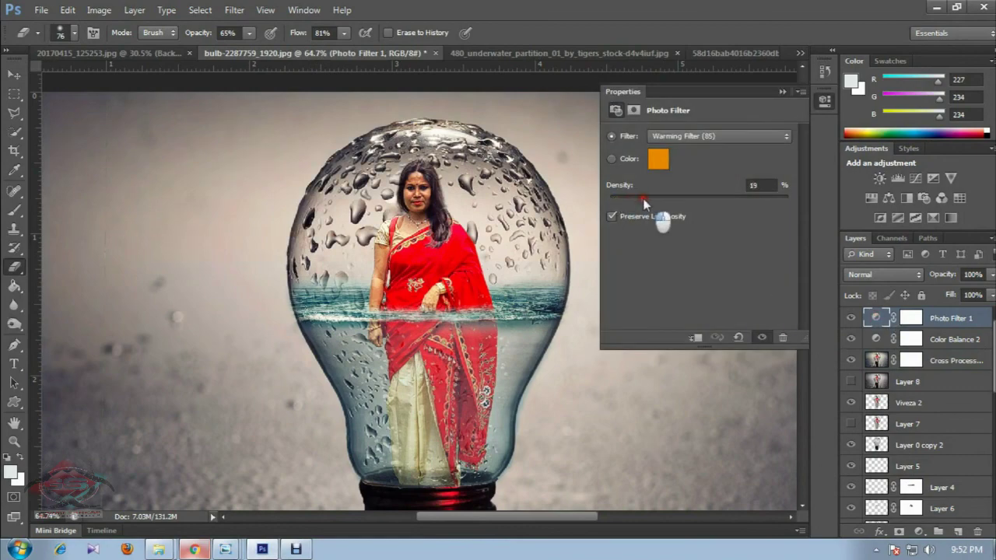
pyautogui.click(782, 91)
pyautogui.scroll(-2, 560, 224)
pyautogui.scroll(-2, 506, 218)
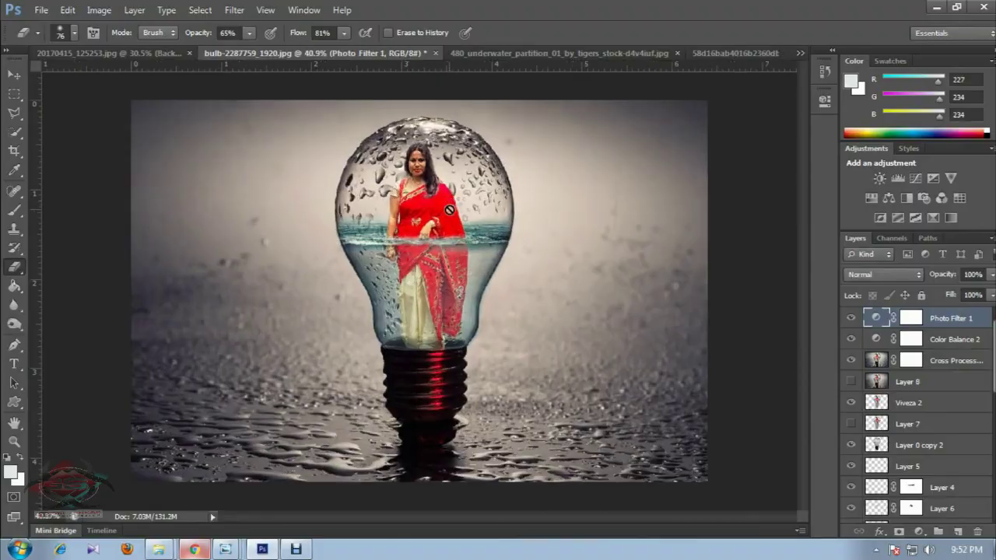